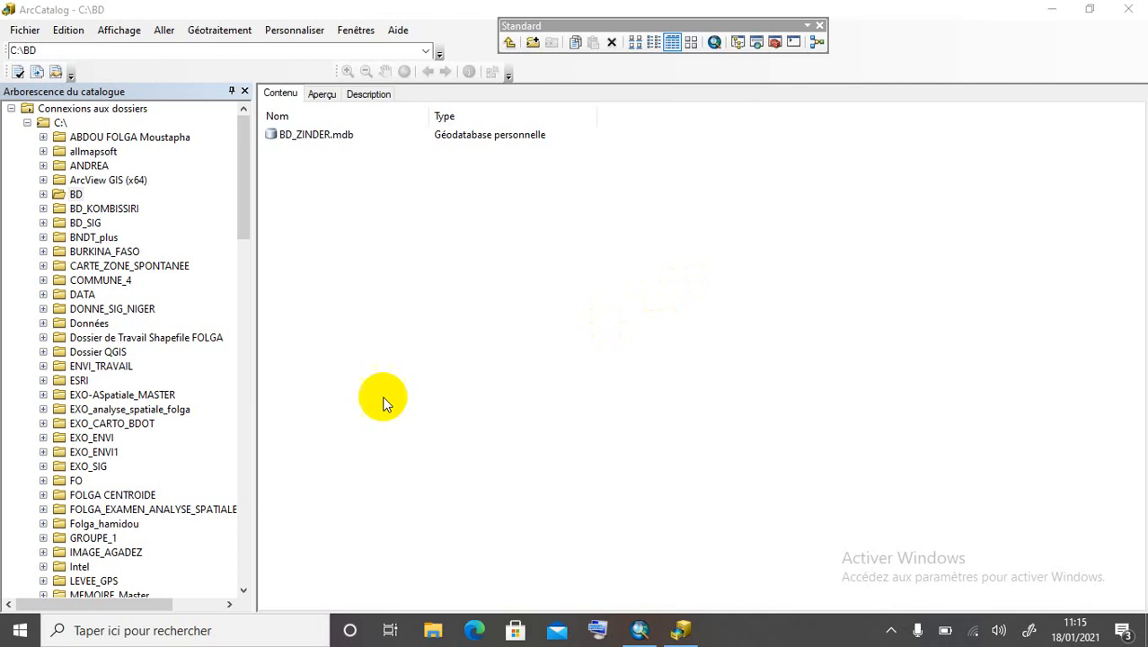
Create a personal geodatabase named BD_CHAMPS inside the EXO_SIG folder.
double_click(80, 468)
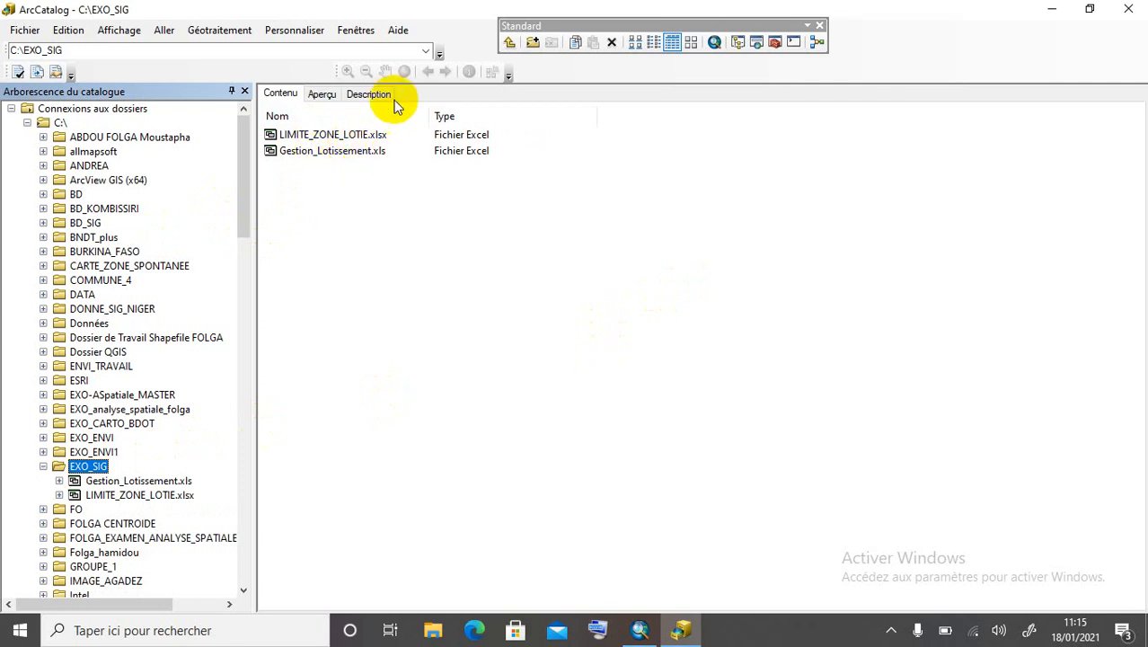
right_click(423, 207)
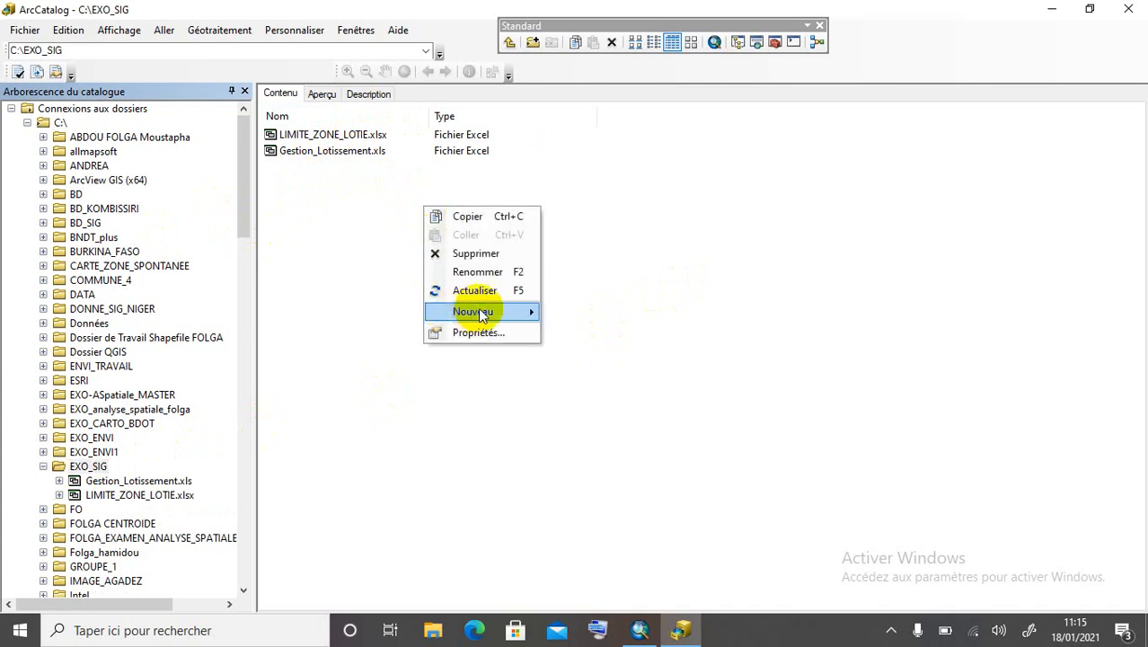
mouse_move(489, 313)
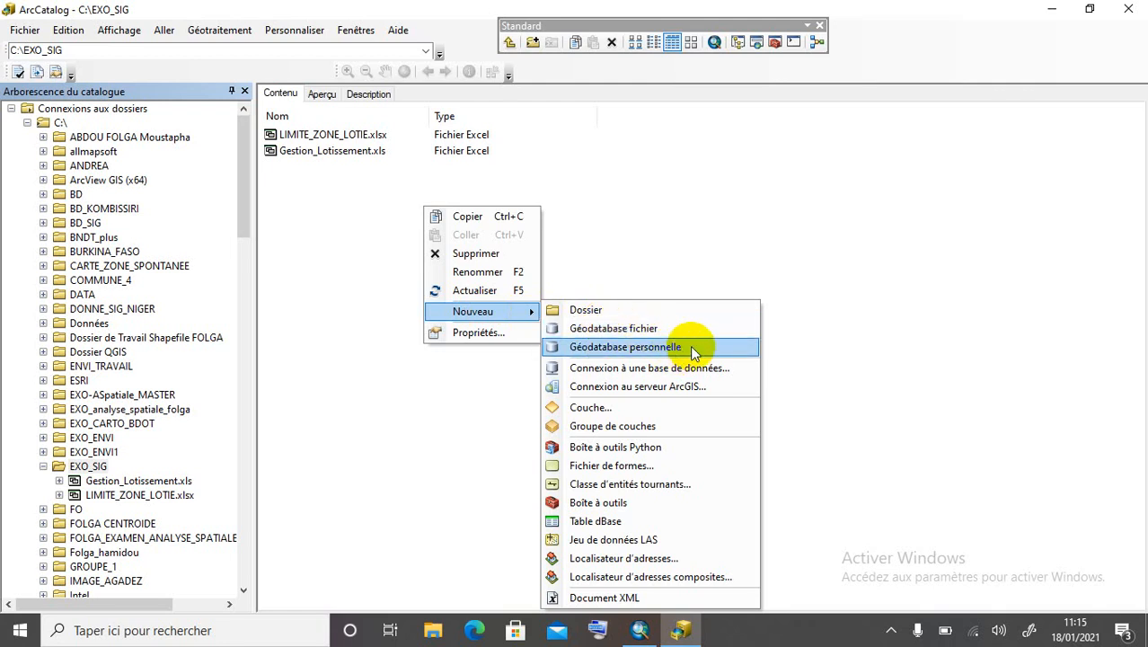
left_click(689, 346)
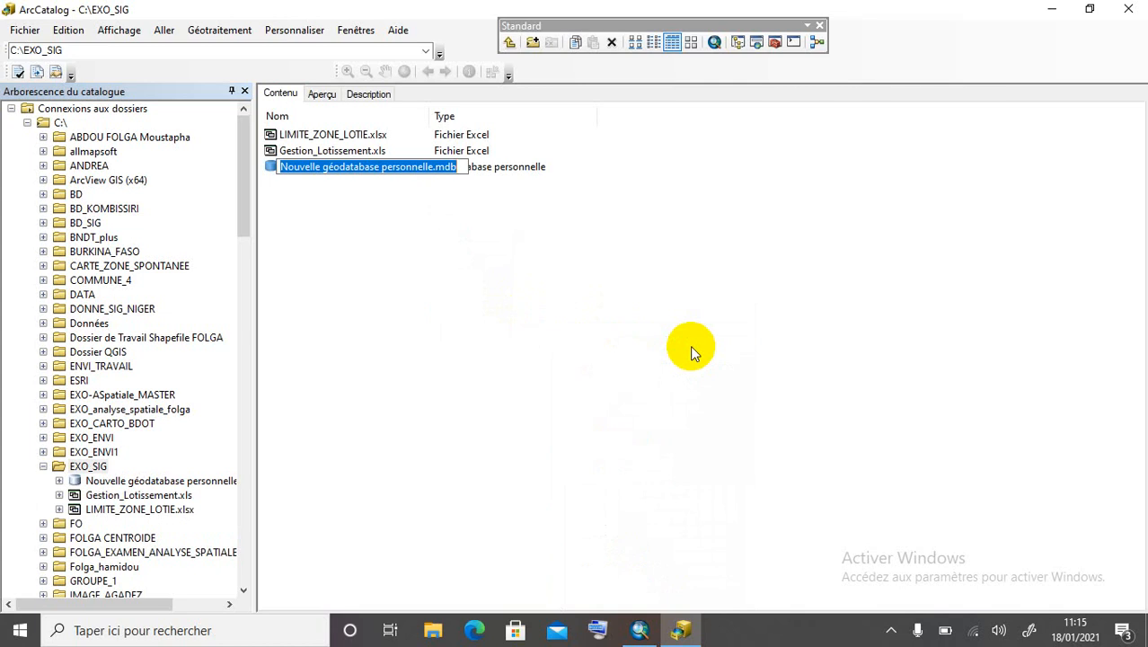
type("BD")
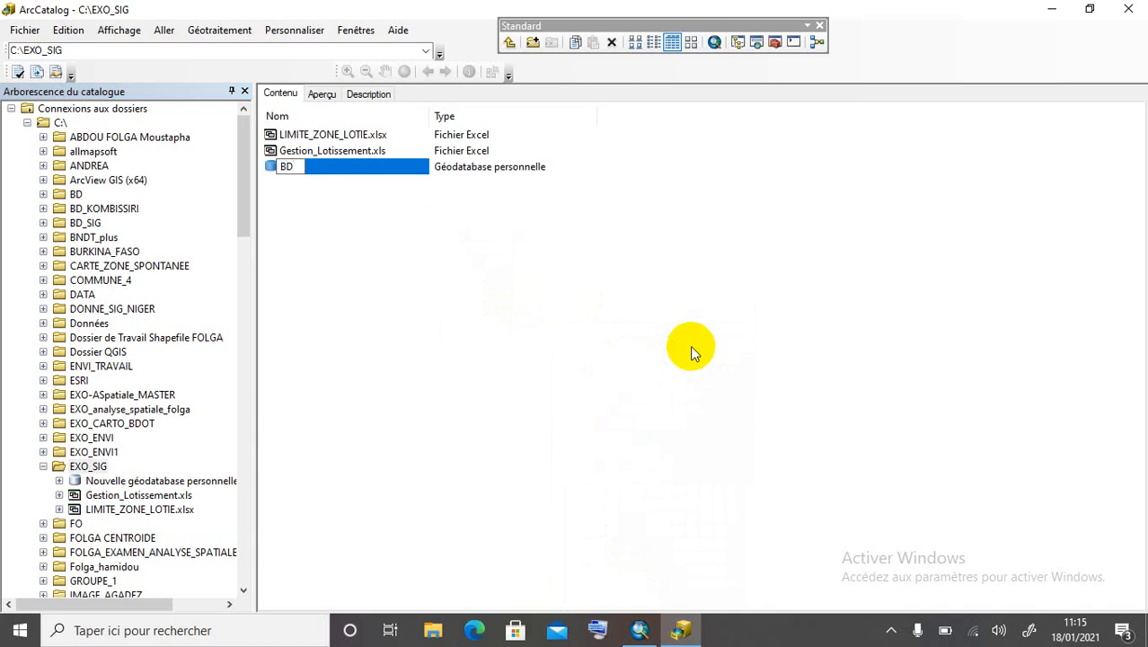
type("_CHAMP")
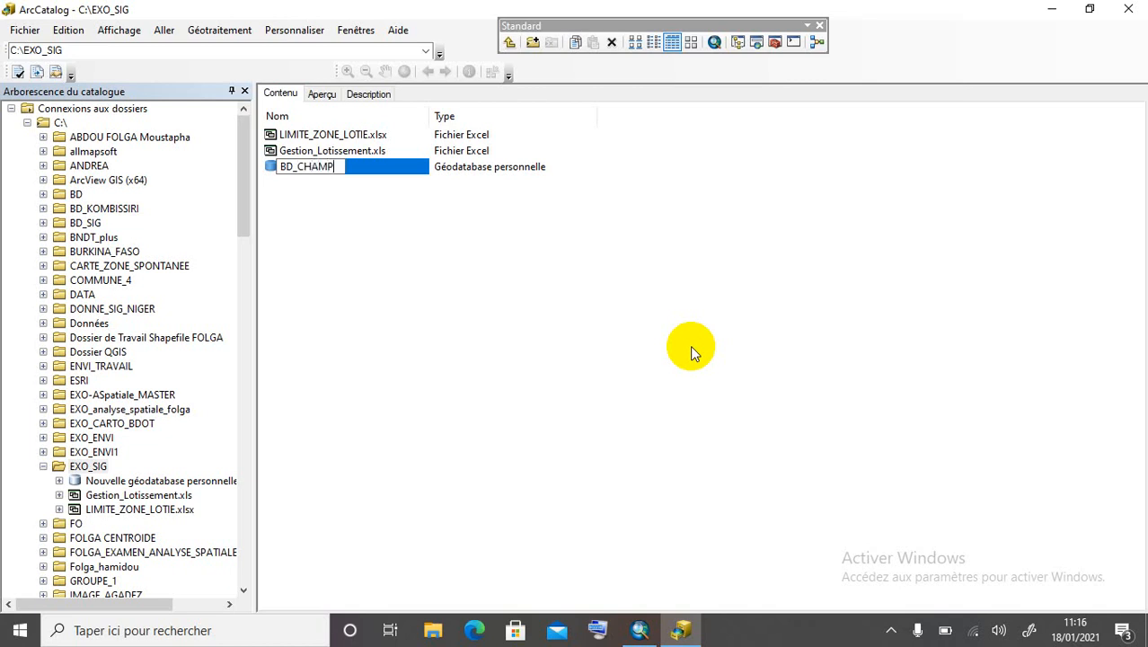
type("S")
key("Return")
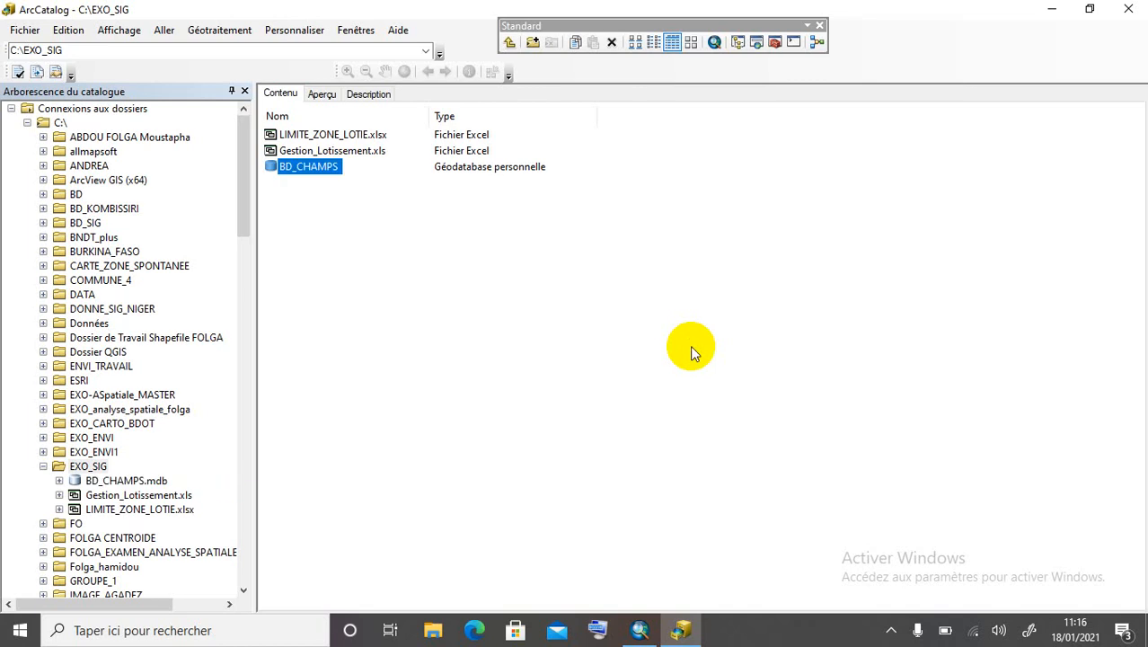
Open BD_CHAMPS.mdb and start a new feature class (Classe d'entités) inside it.
right_click(297, 169)
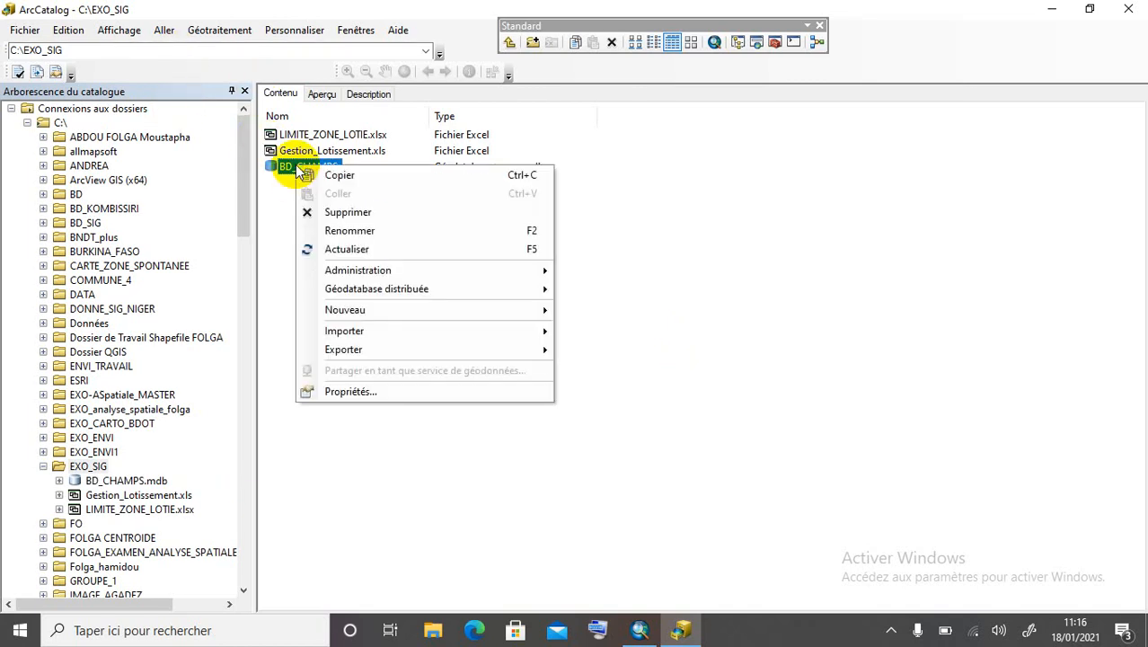
mouse_move(349, 311)
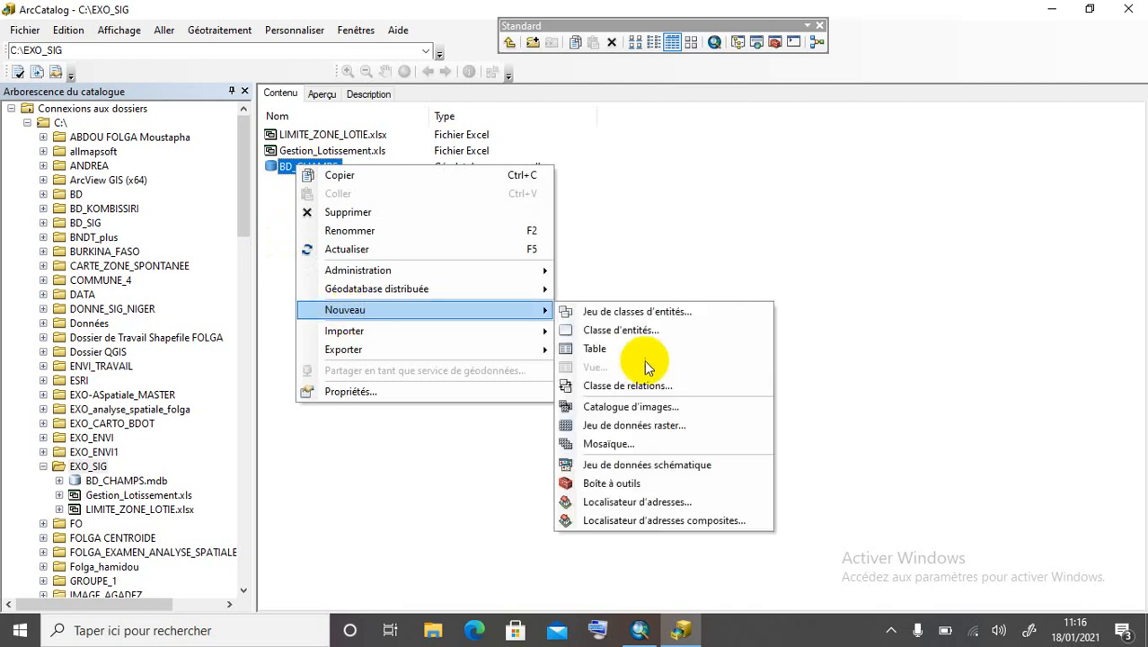
left_click(282, 210)
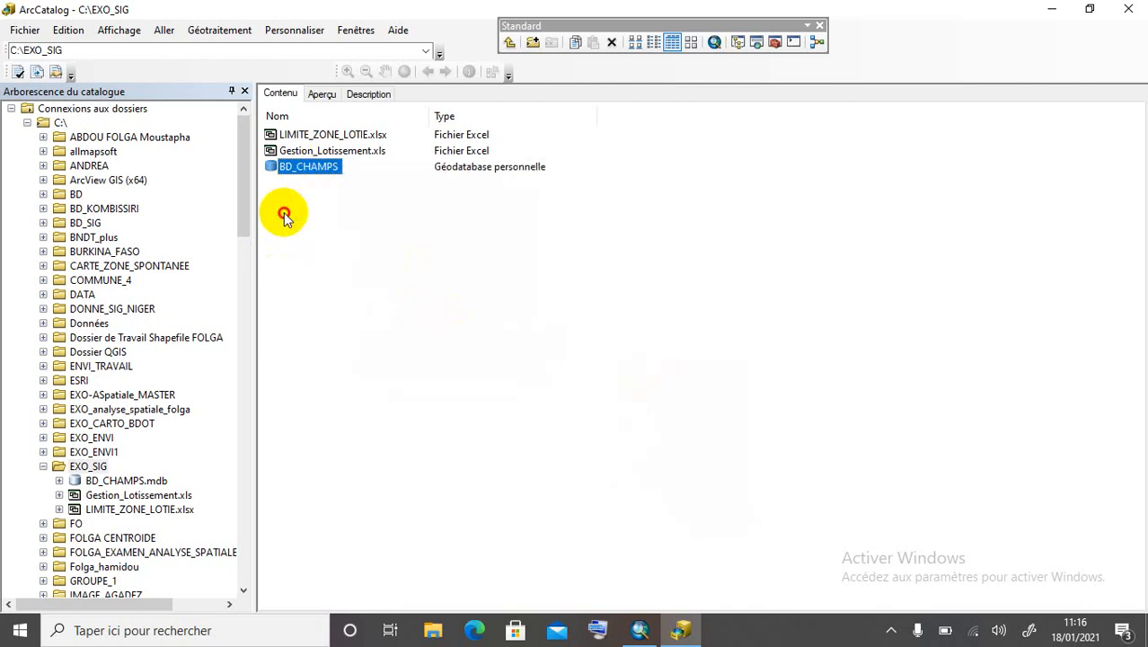
double_click(314, 167)
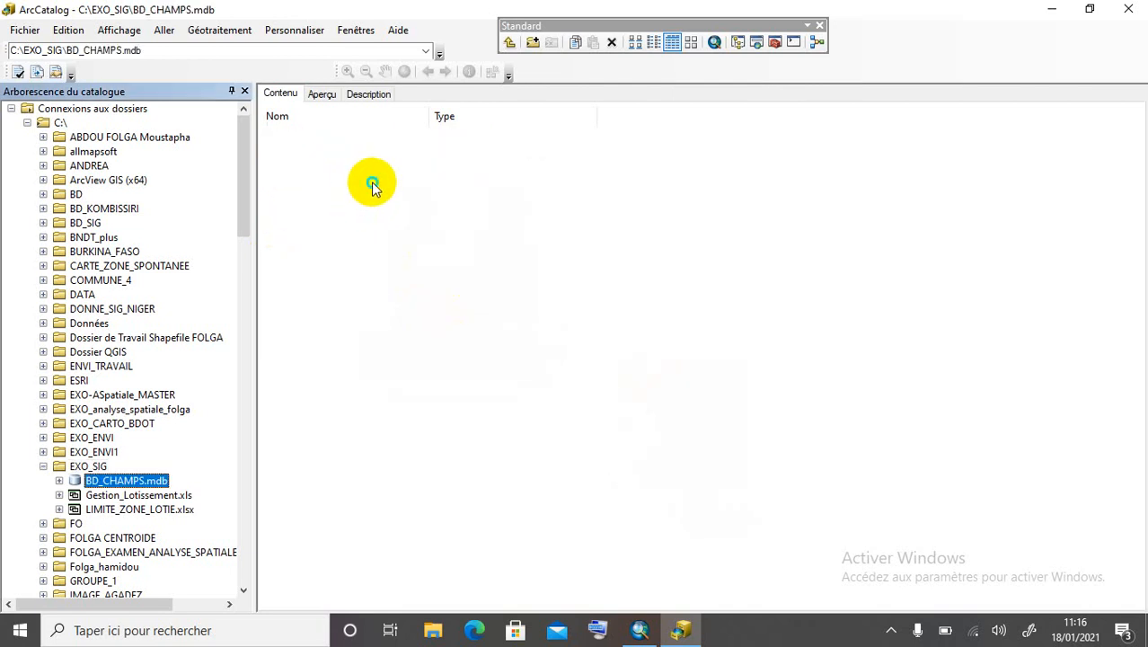
right_click(371, 182)
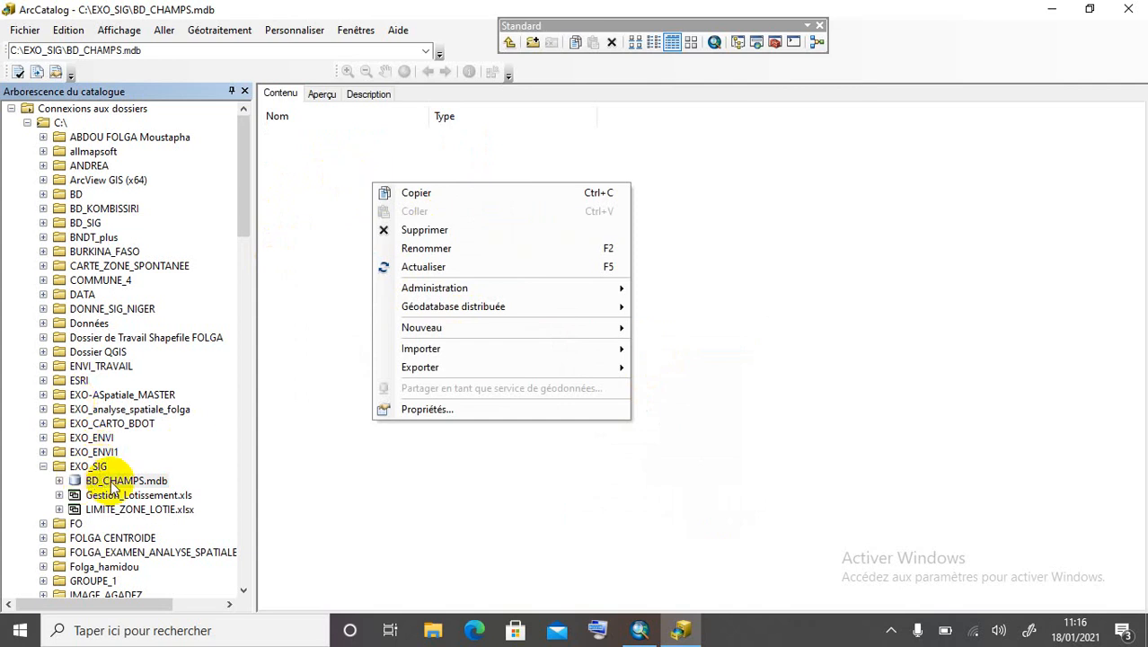
mouse_move(461, 334)
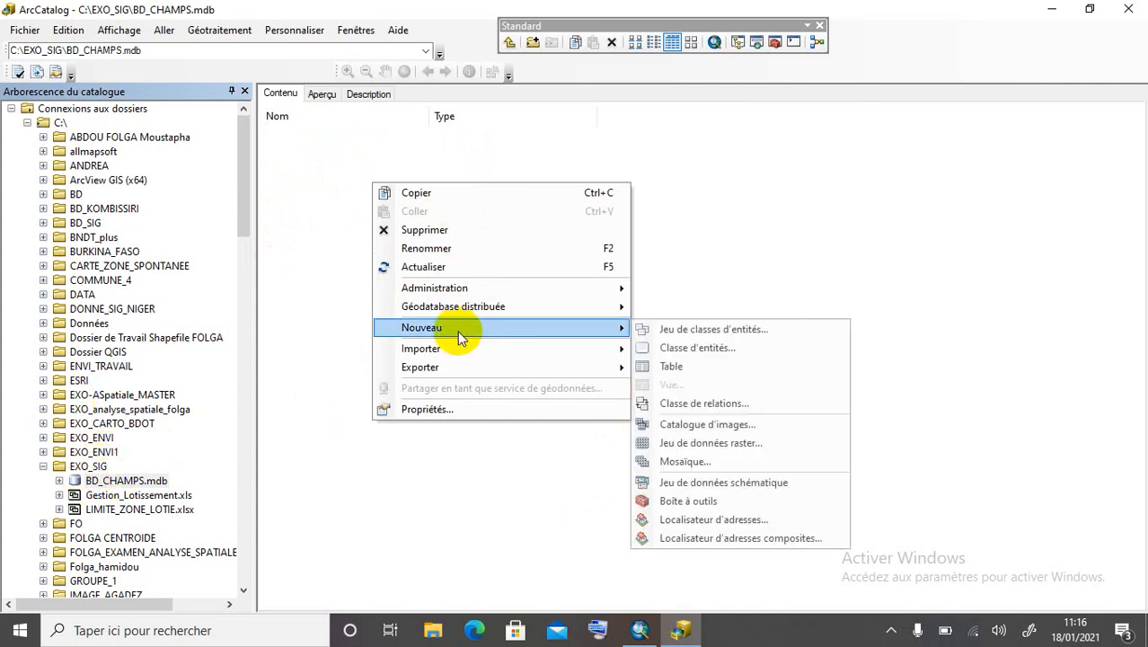
left_click(688, 341)
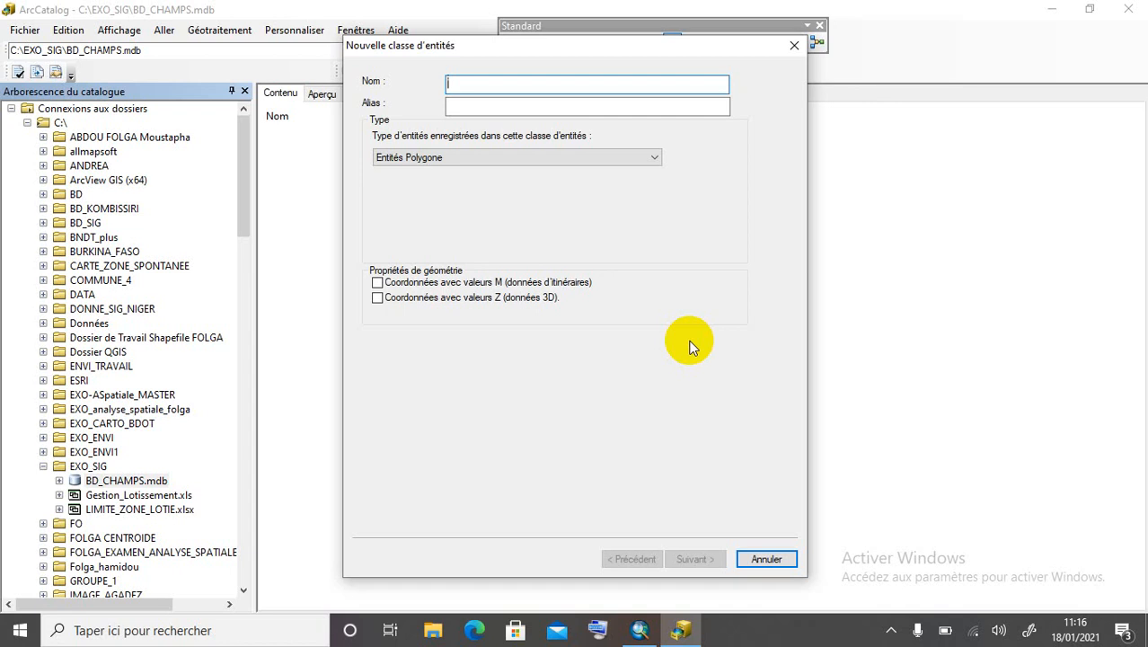
Name the polygon feature class CHAMPS and give it the alias CHAMPS.
type("CH")
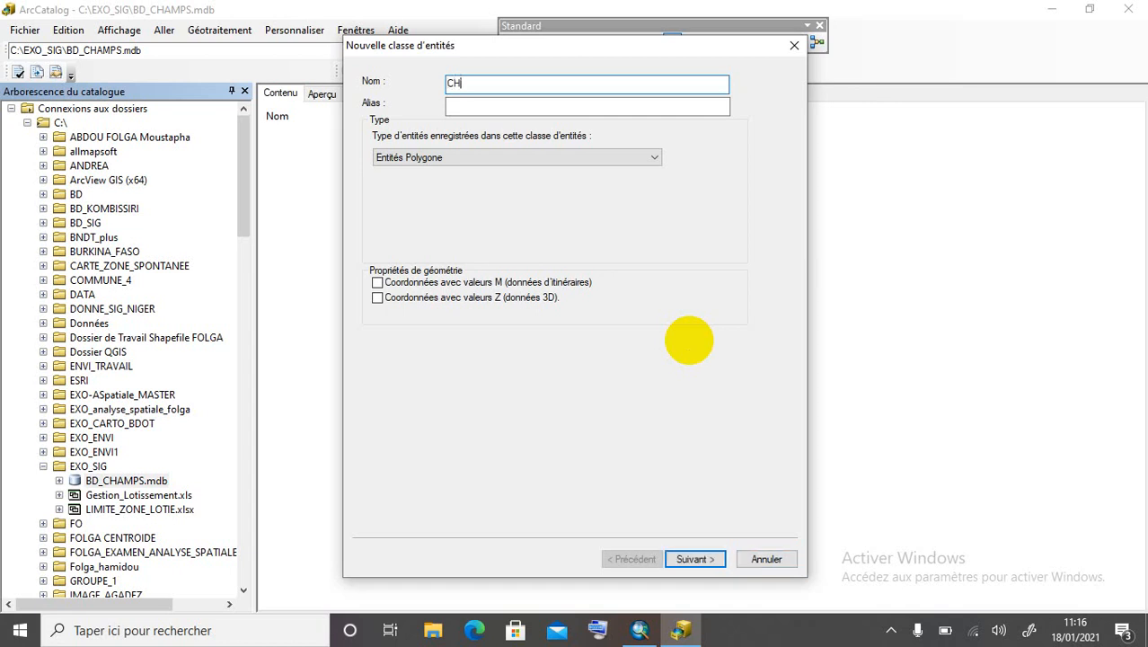
type("AMPS")
left_click(496, 87)
left_click_drag(496, 87, 430, 85)
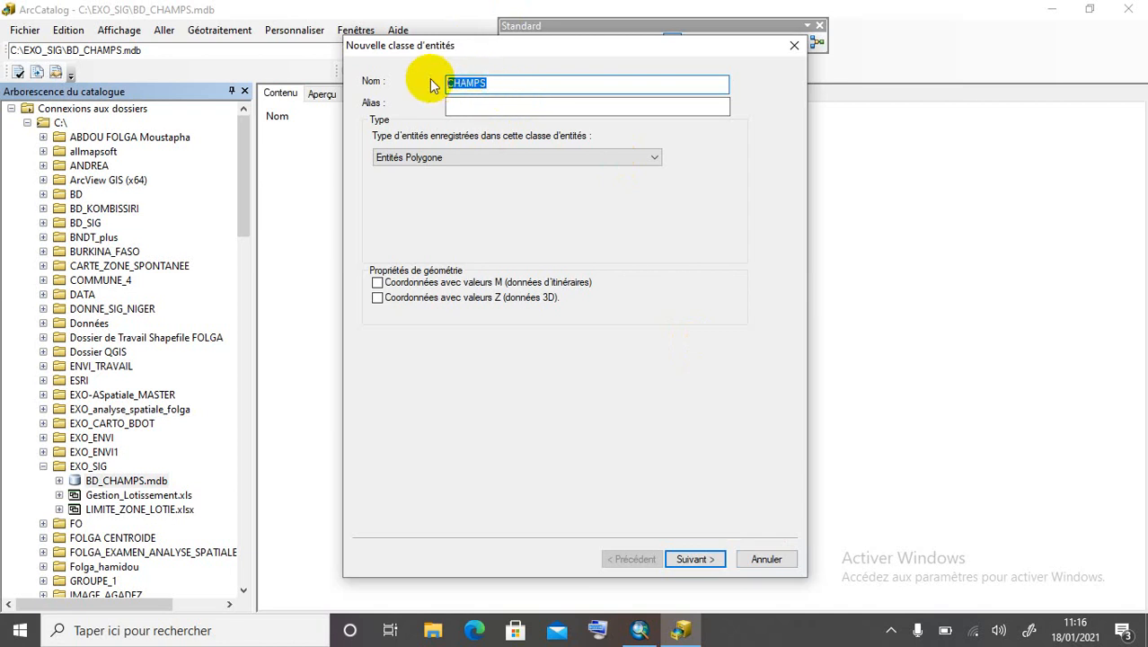
left_click(492, 103)
key("ctrl+v")
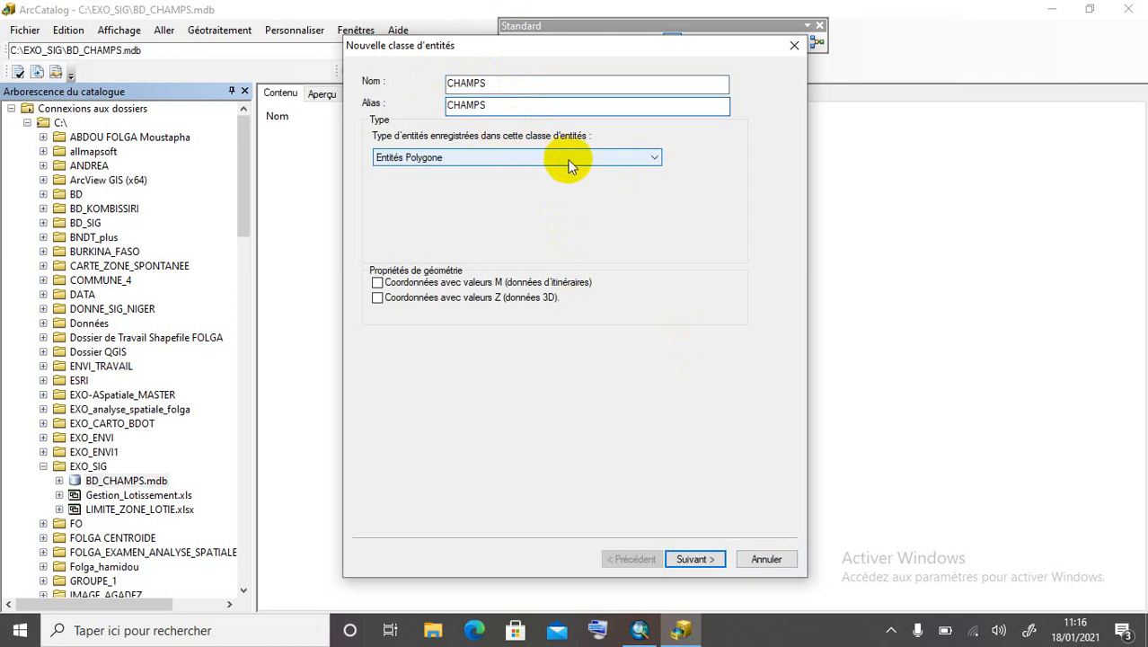
Use WGS 1984 UTM Zone 32N with the default 0,001 XY tolerance.
left_click(694, 558)
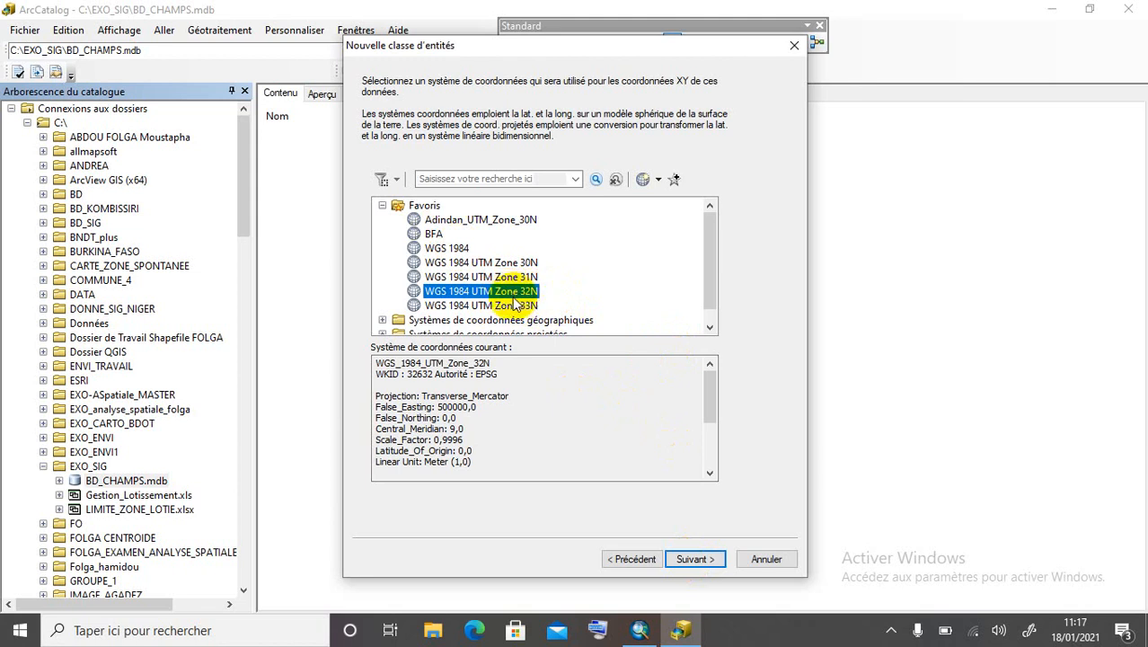
left_click(712, 558)
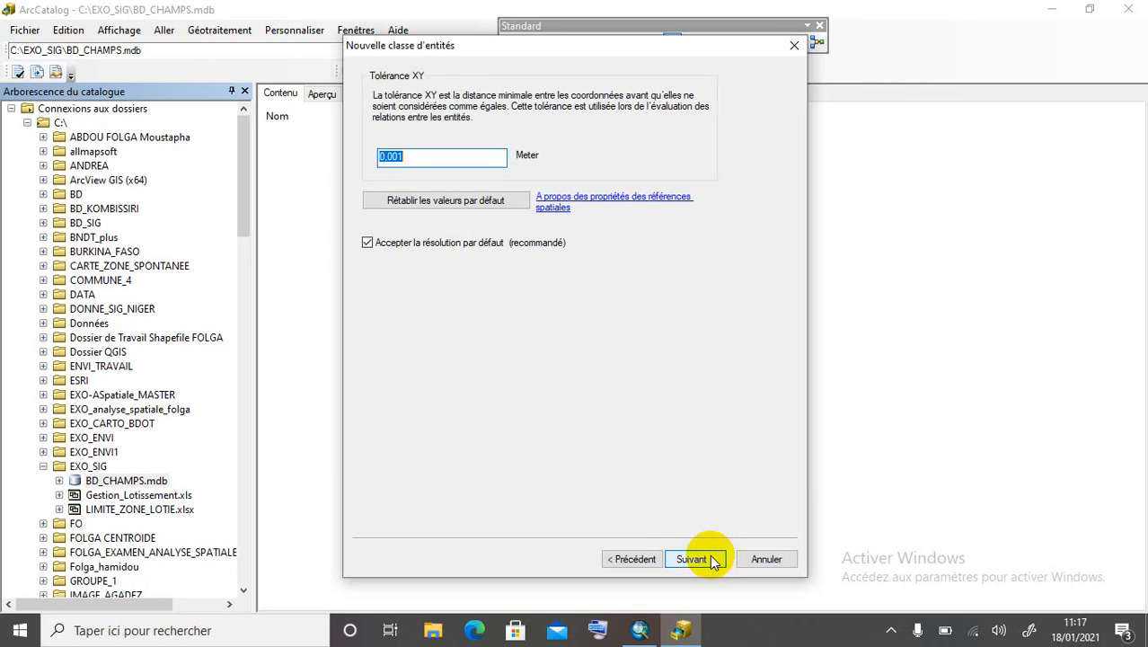
left_click(712, 558)
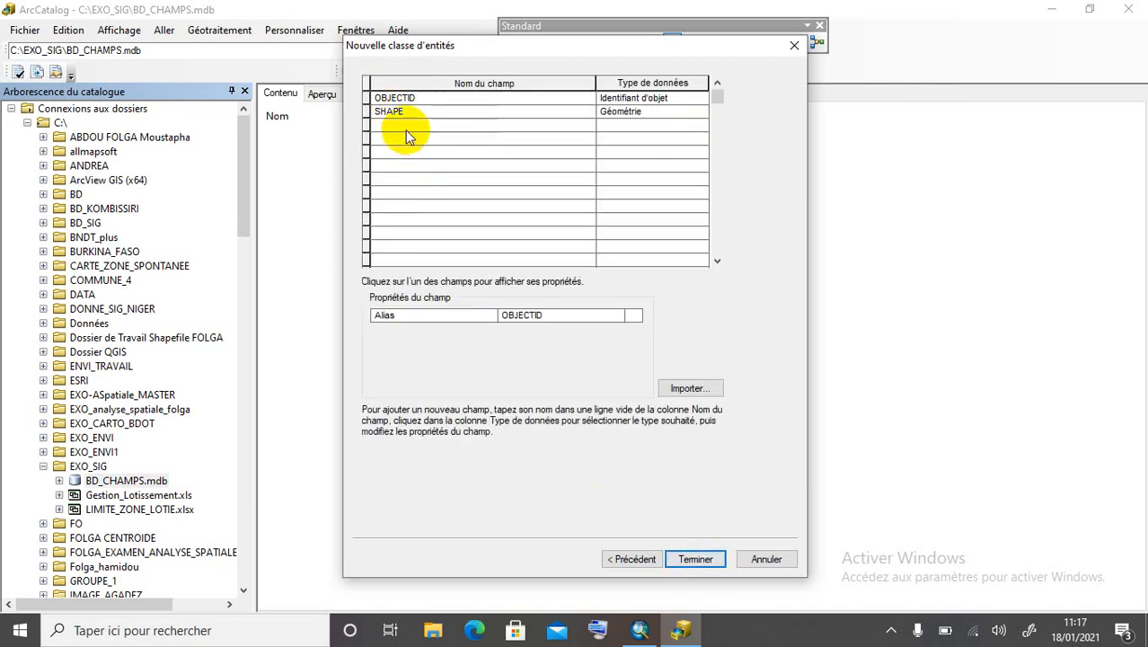
Add a PROPRIETAIRE field of type Texte to CHAMPS.
left_click(406, 130)
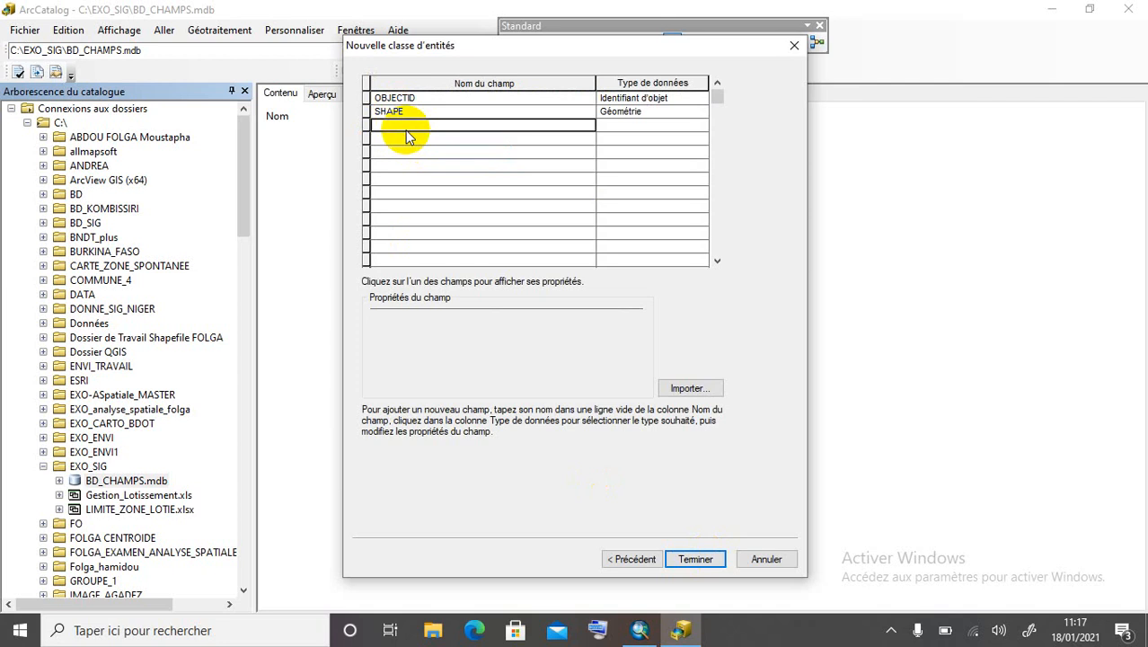
left_click(406, 131)
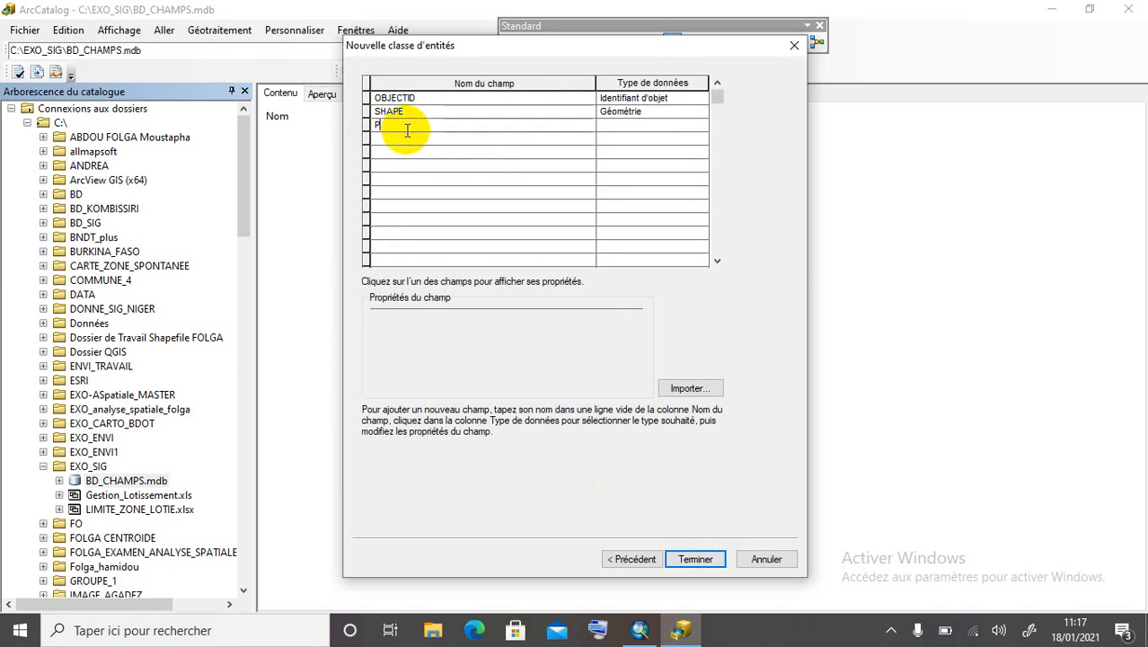
type("PROPRIETAIRE")
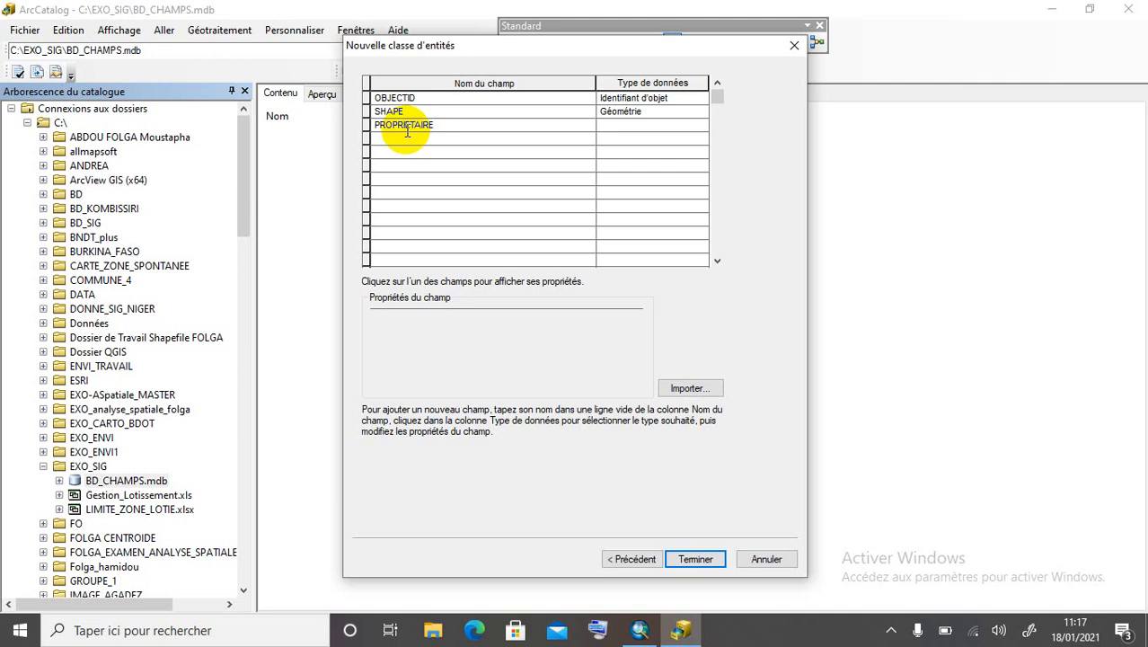
left_click(631, 126)
left_click(631, 127)
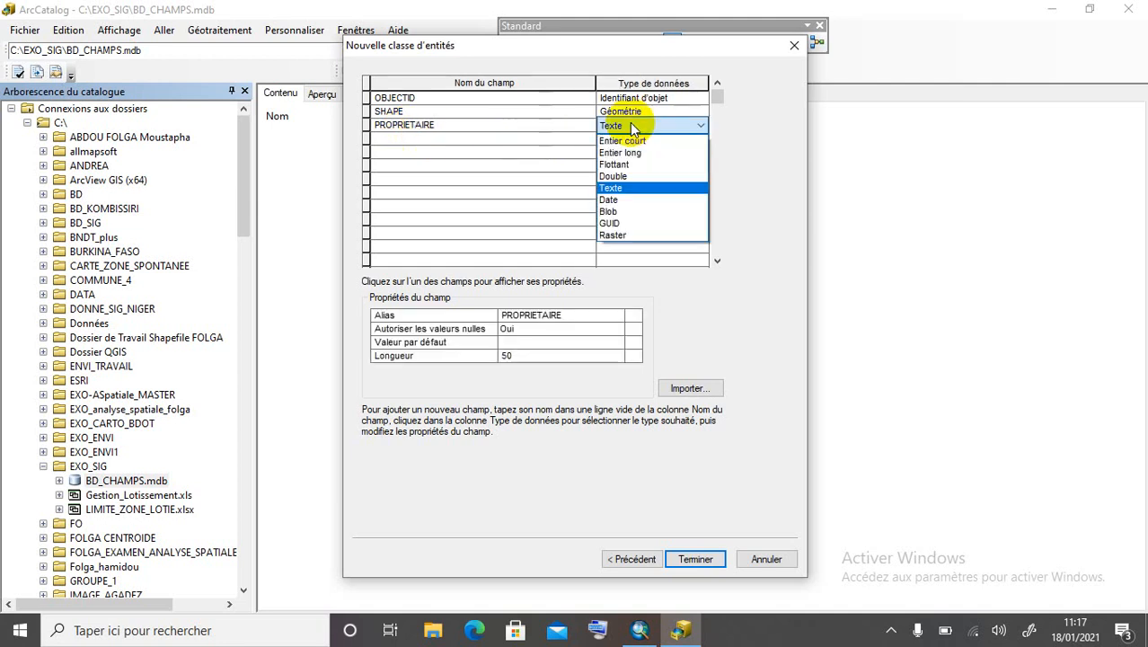
left_click(627, 187)
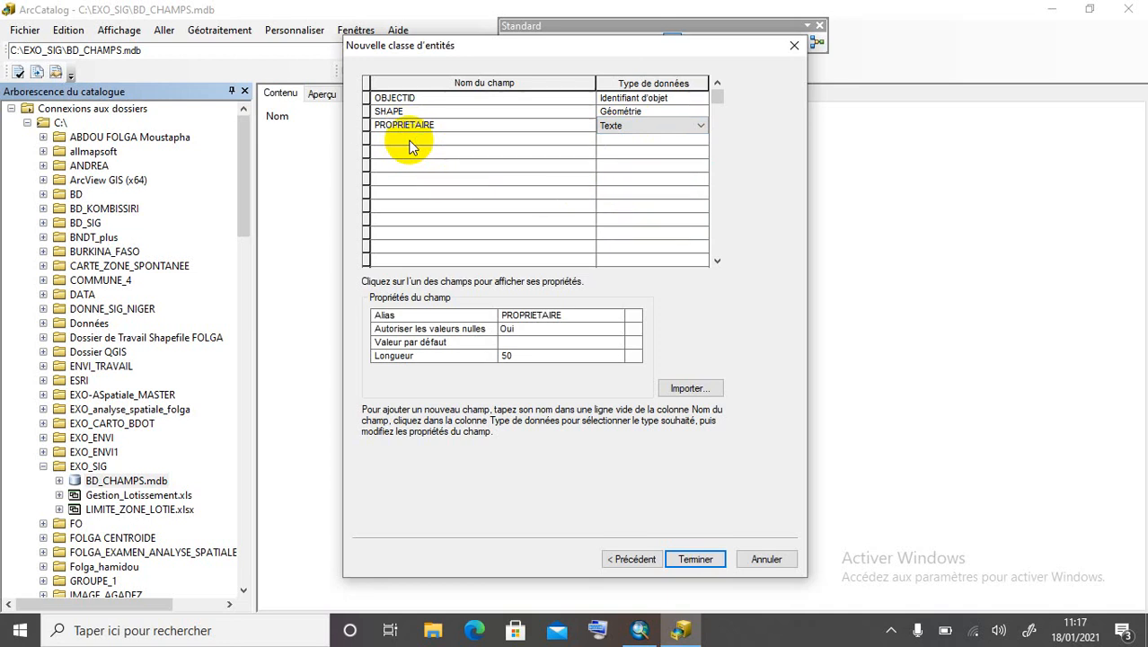
Add SUPERFICIE as Double and VILLE as Texte, then finish the CHAMPS feature class.
left_click(409, 140)
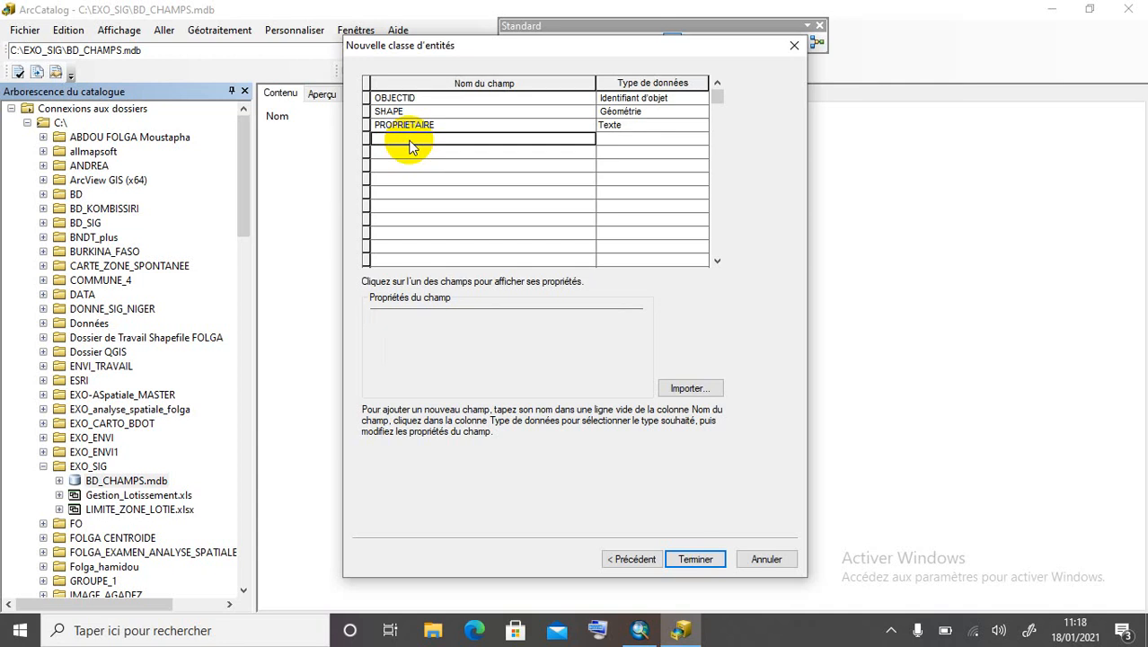
type("SUP")
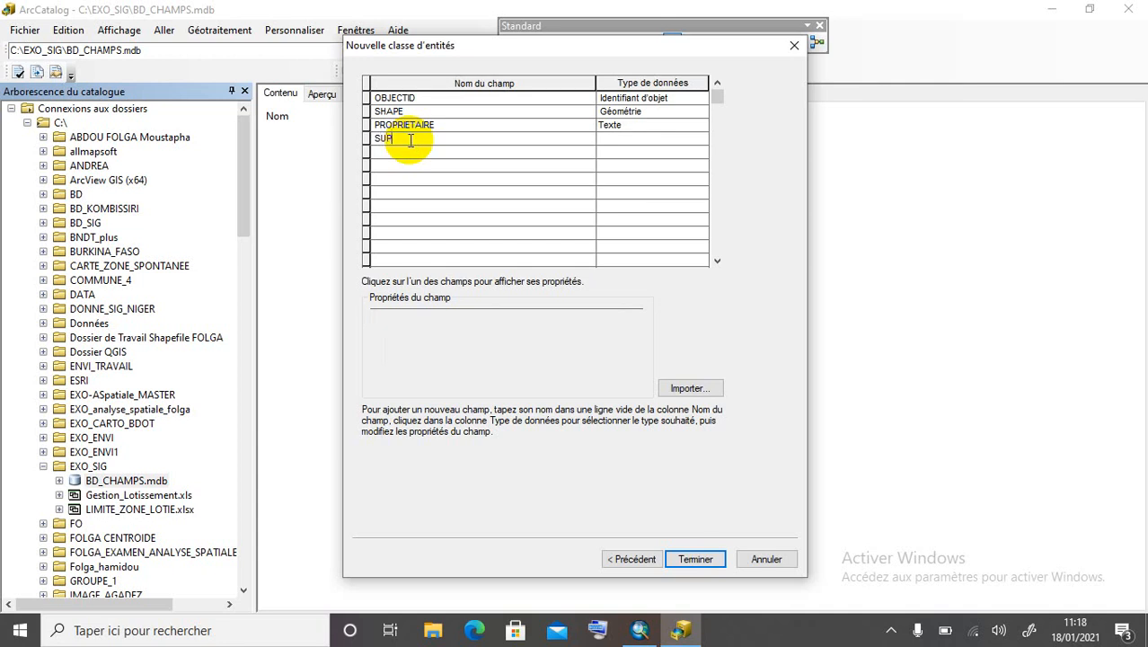
type("ERFICIE")
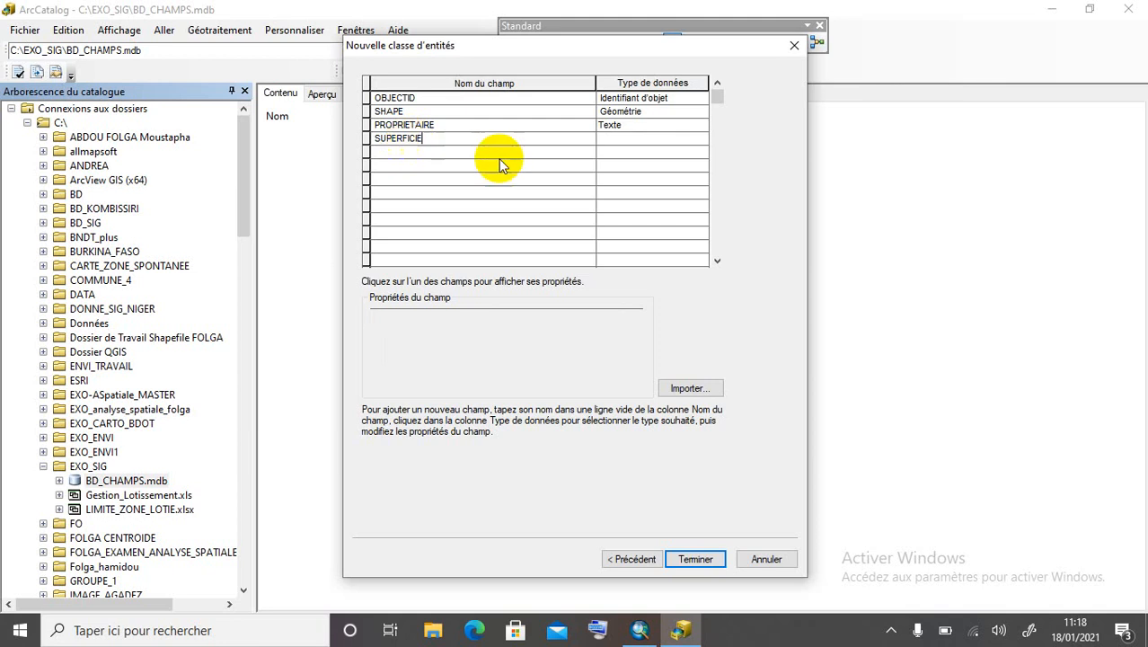
left_click(629, 140)
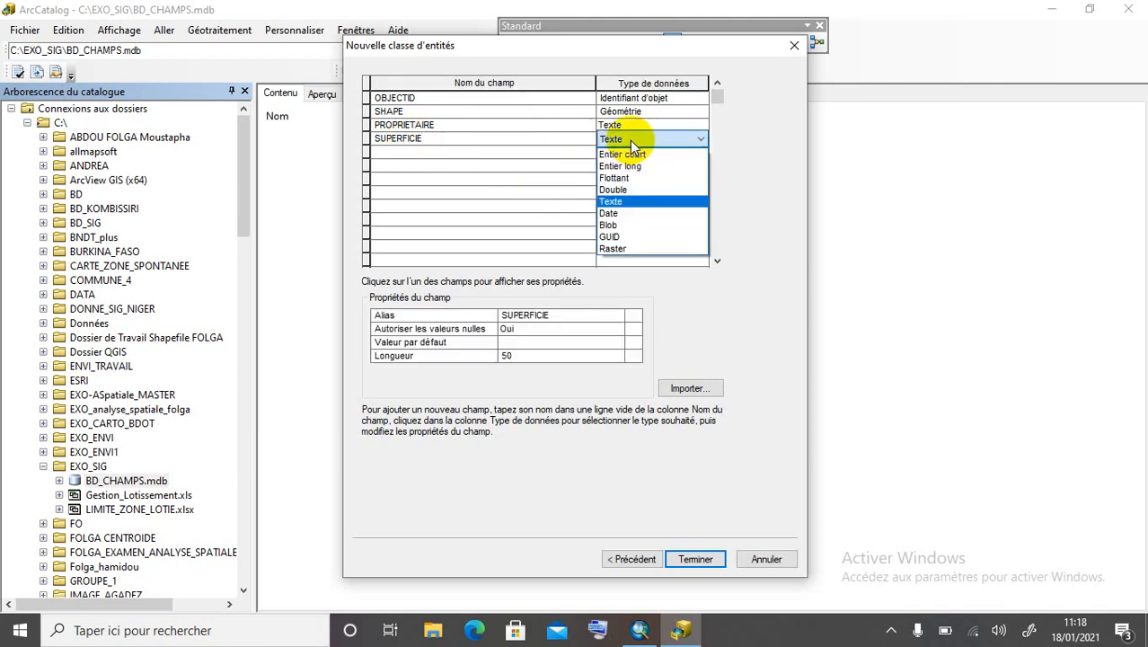
left_click(639, 189)
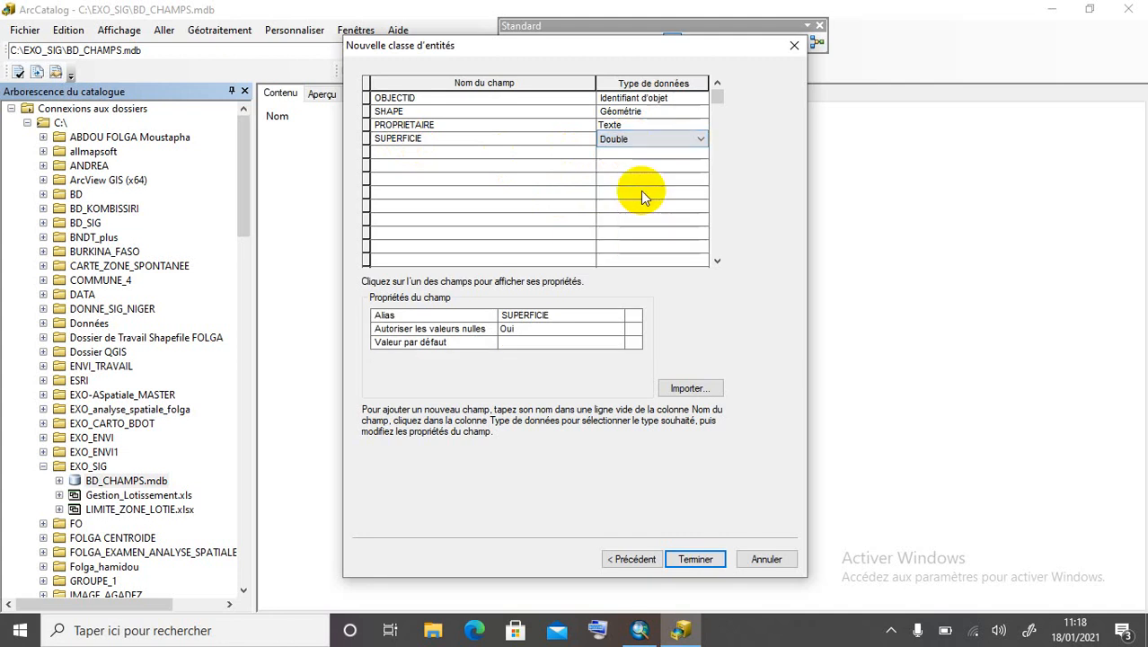
left_click(443, 154)
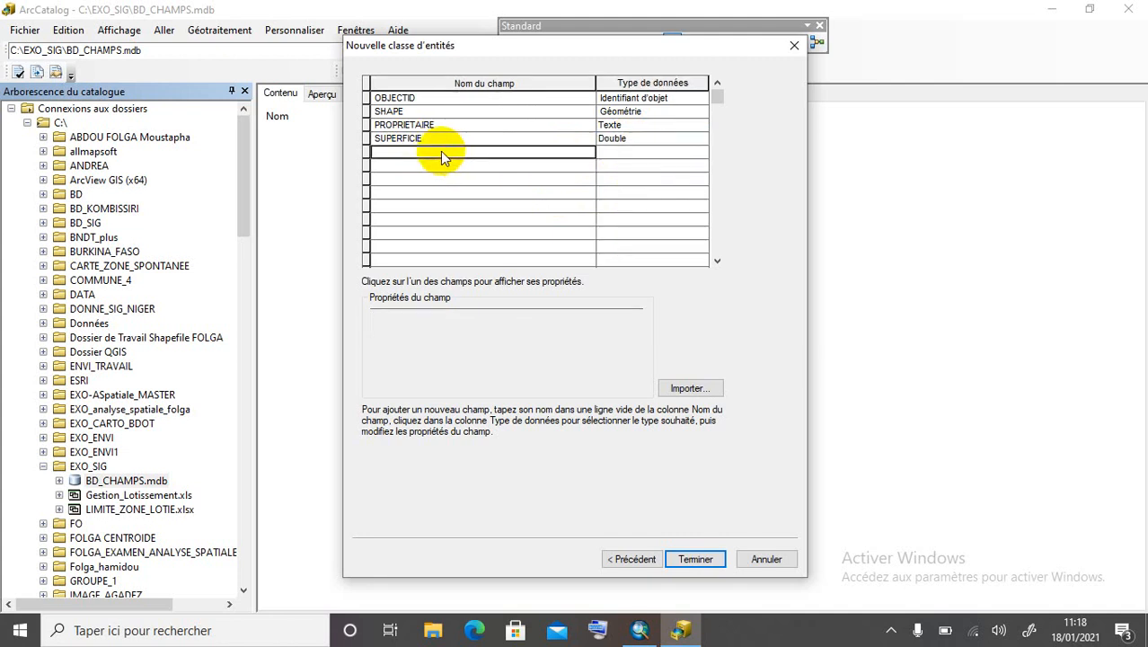
type("VI")
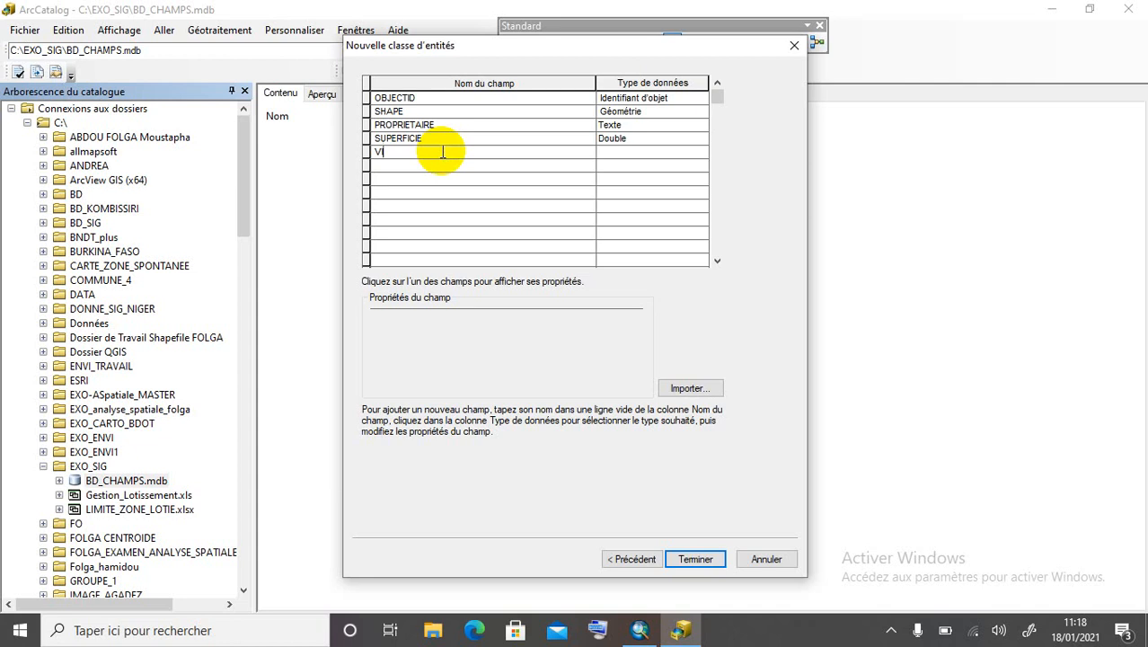
type("LLE")
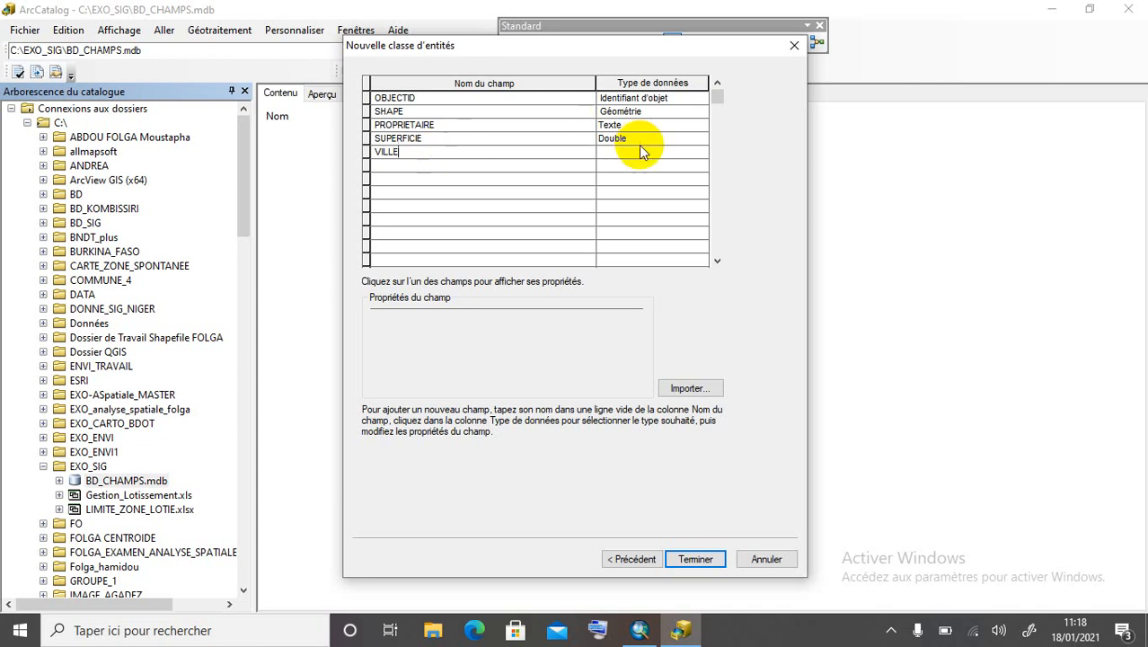
left_click(638, 151)
left_click(639, 151)
left_click(639, 150)
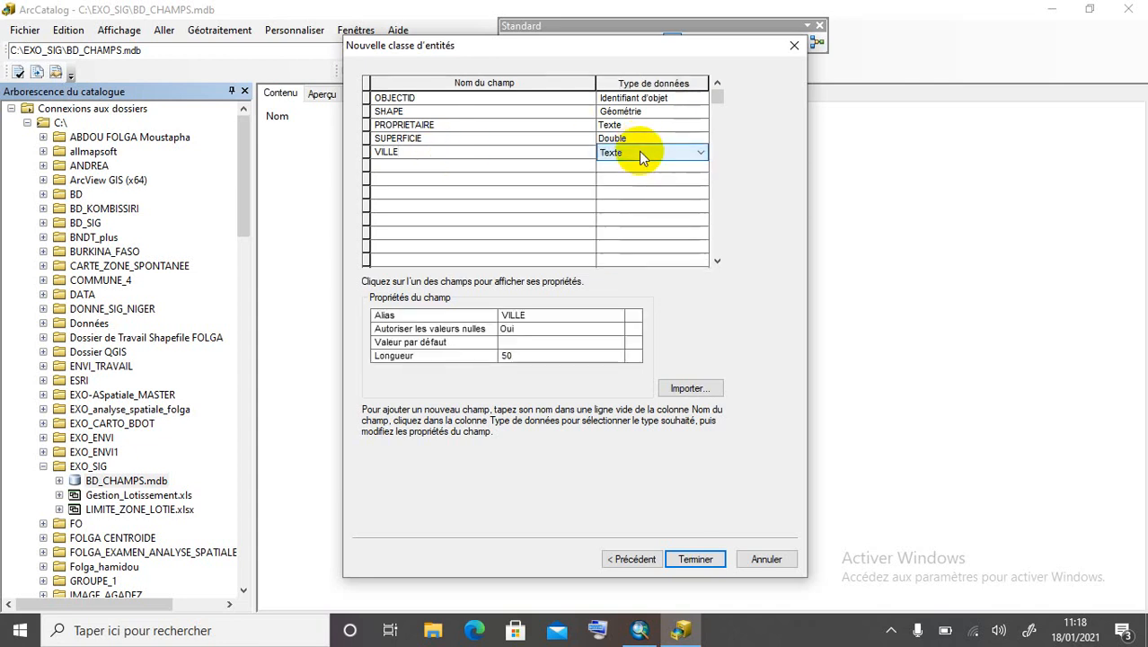
left_click(709, 558)
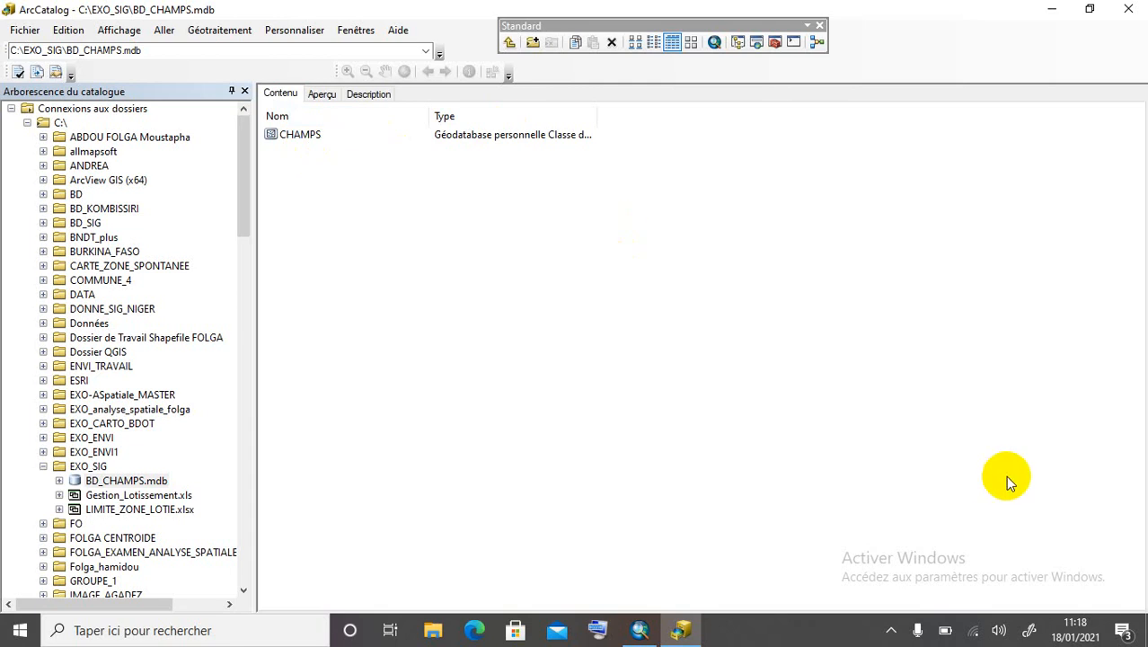
Switch from ArcCatalog to the empty untitled ArcMap document.
left_click(640, 631)
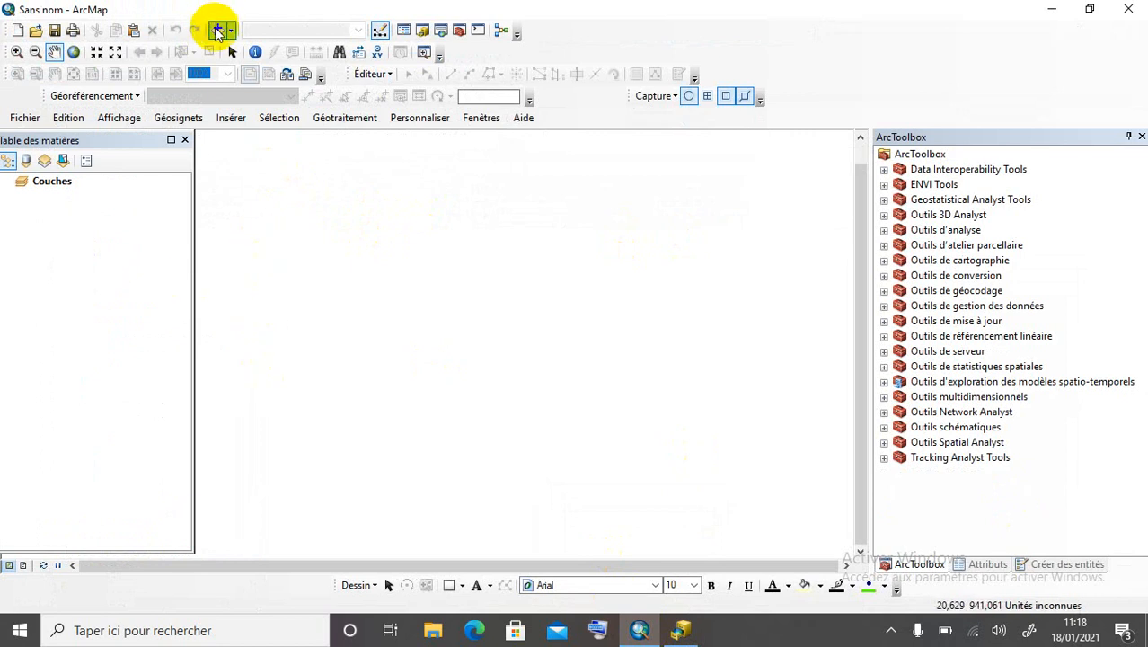
Open the Ajouter des données XY dialog from the Fichier menu.
left_click(25, 118)
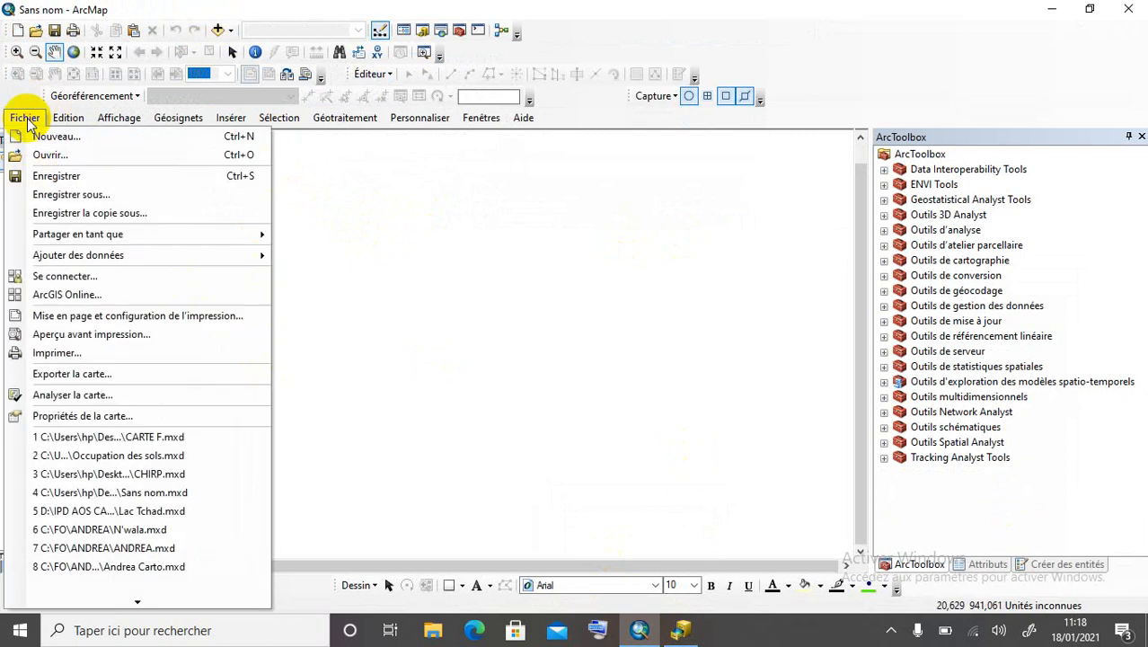
mouse_move(113, 257)
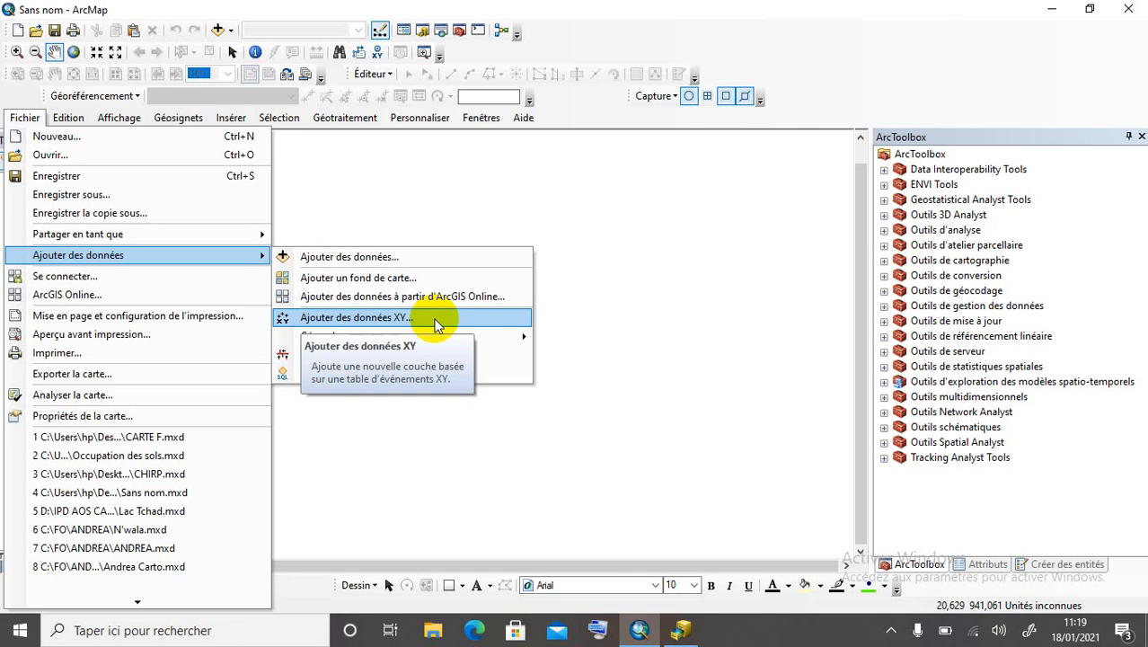
left_click(437, 320)
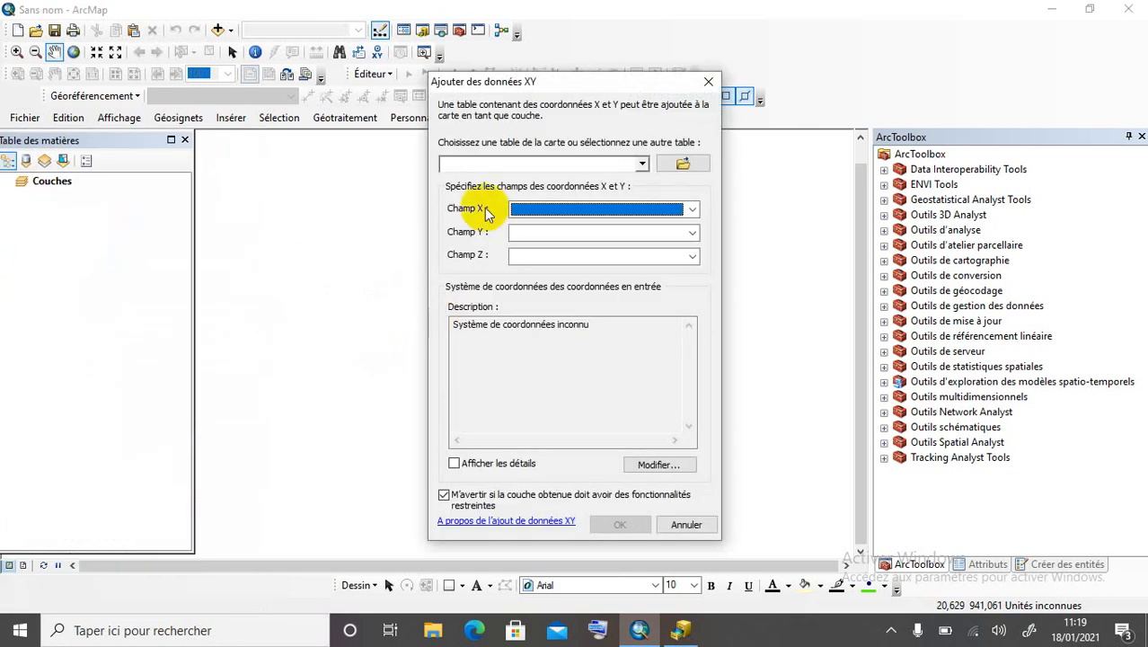
Plot sheet Feuil1$ of Gestion_Lotissement.xls as points using its X and Y fields, no Z.
left_click(643, 165)
left_click(643, 165)
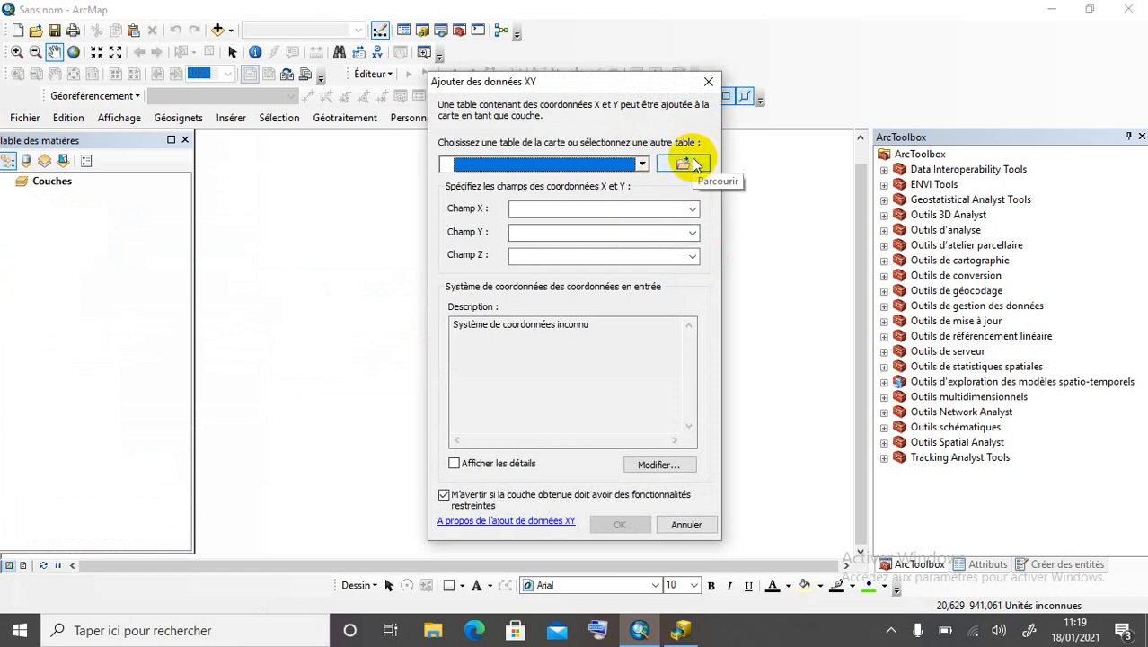
left_click(685, 162)
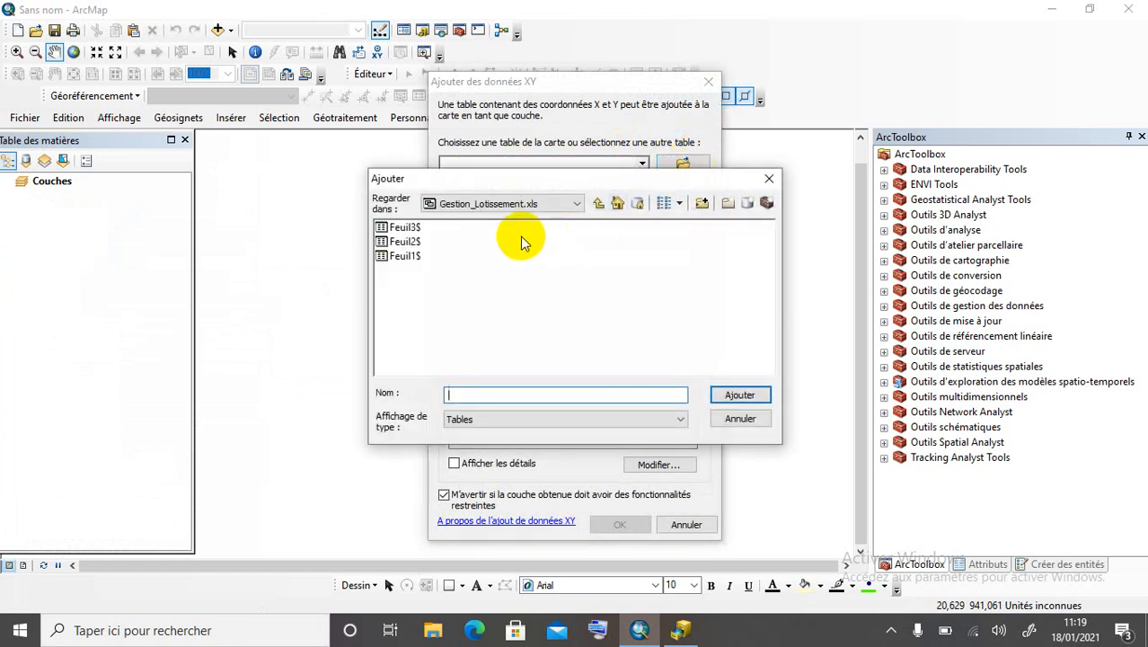
left_click(598, 203)
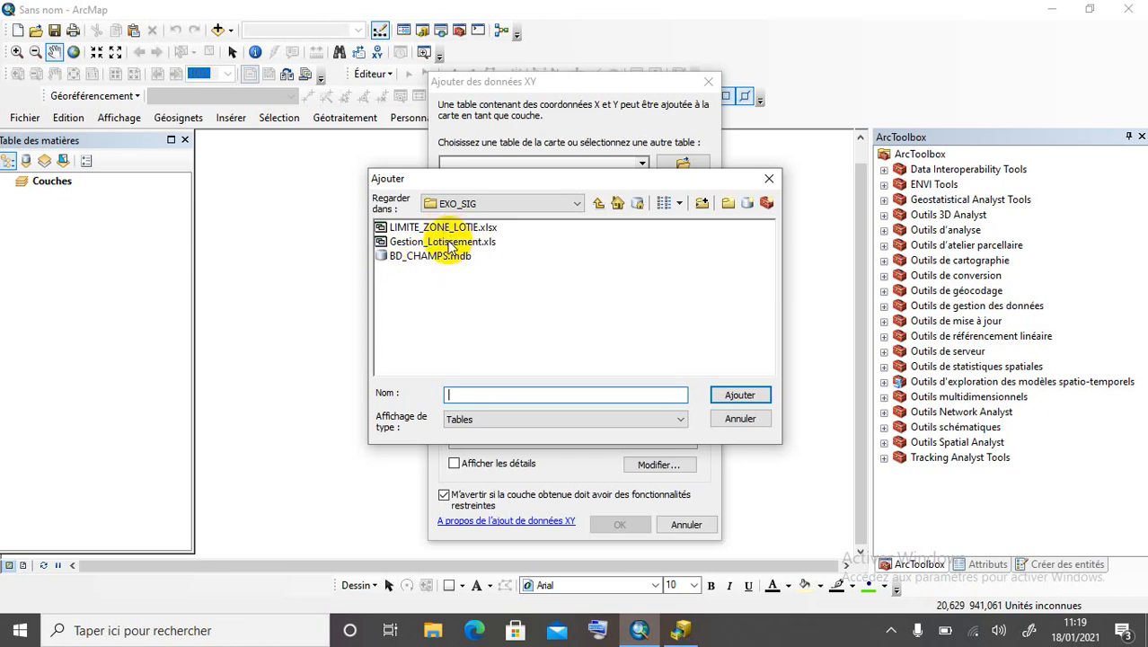
double_click(449, 244)
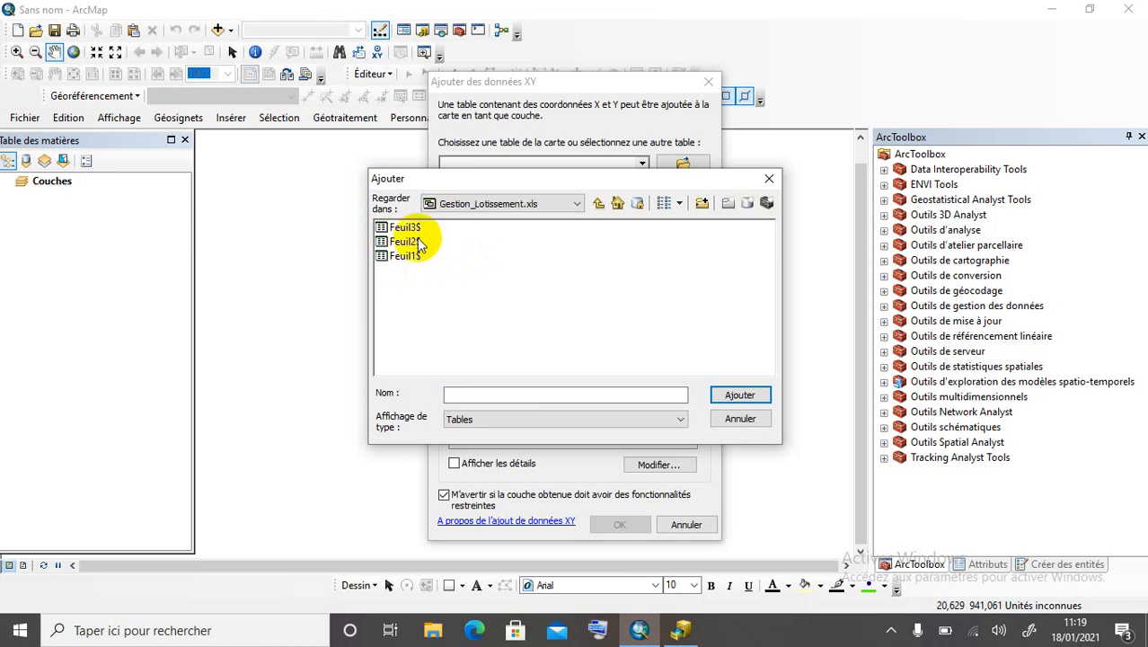
double_click(414, 257)
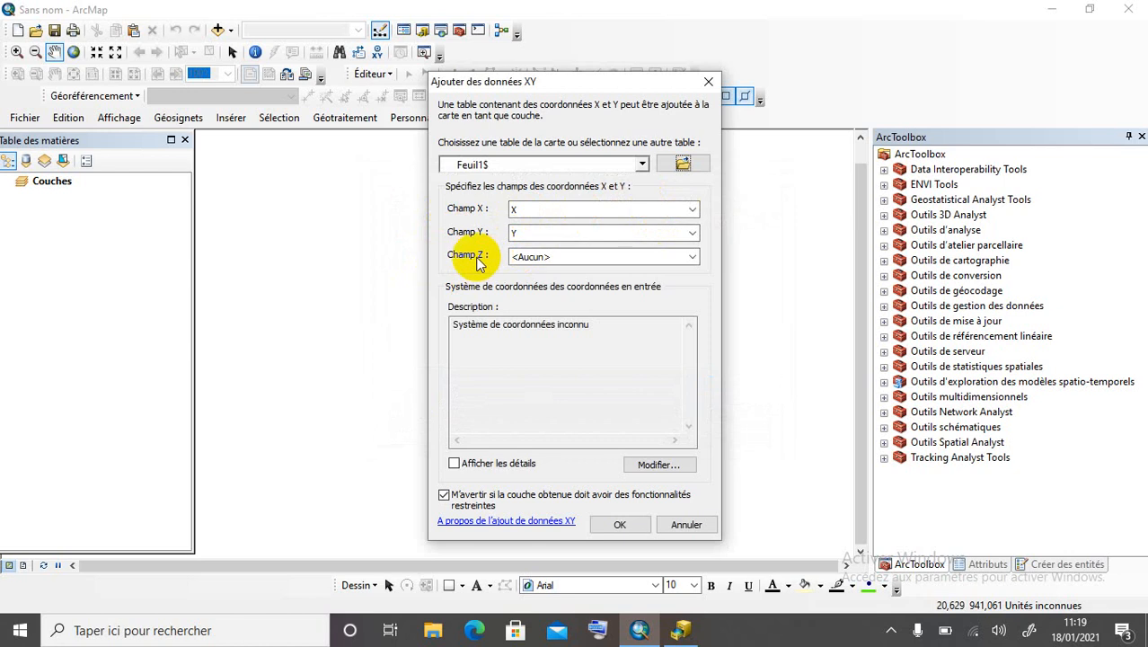
left_click(689, 258)
left_click(689, 258)
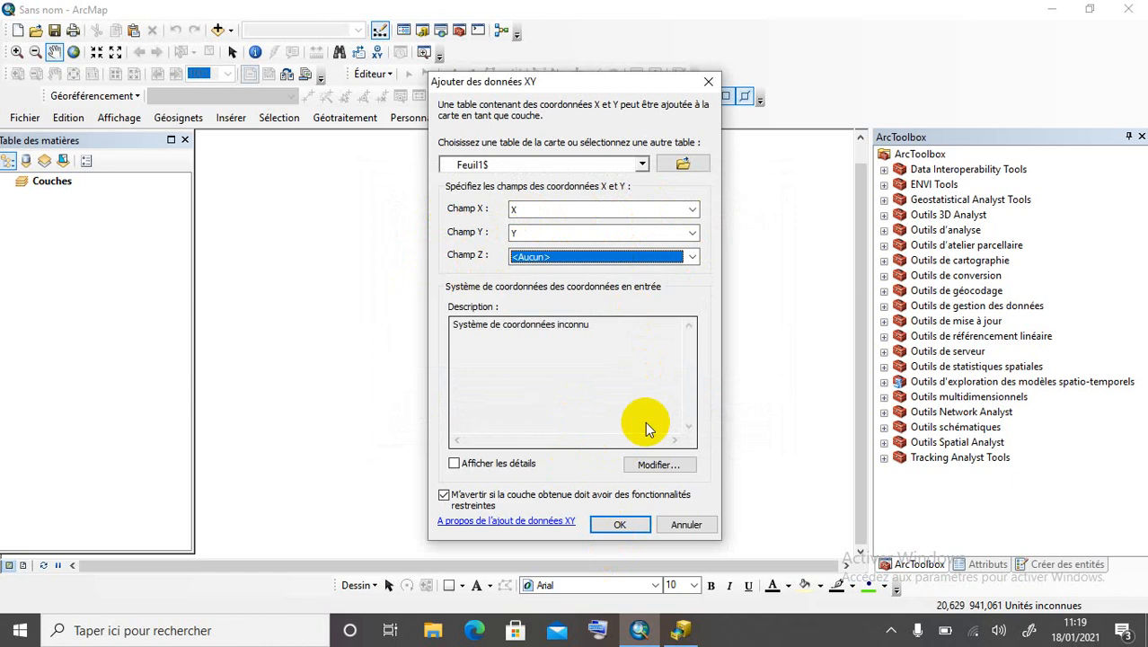
left_click(642, 527)
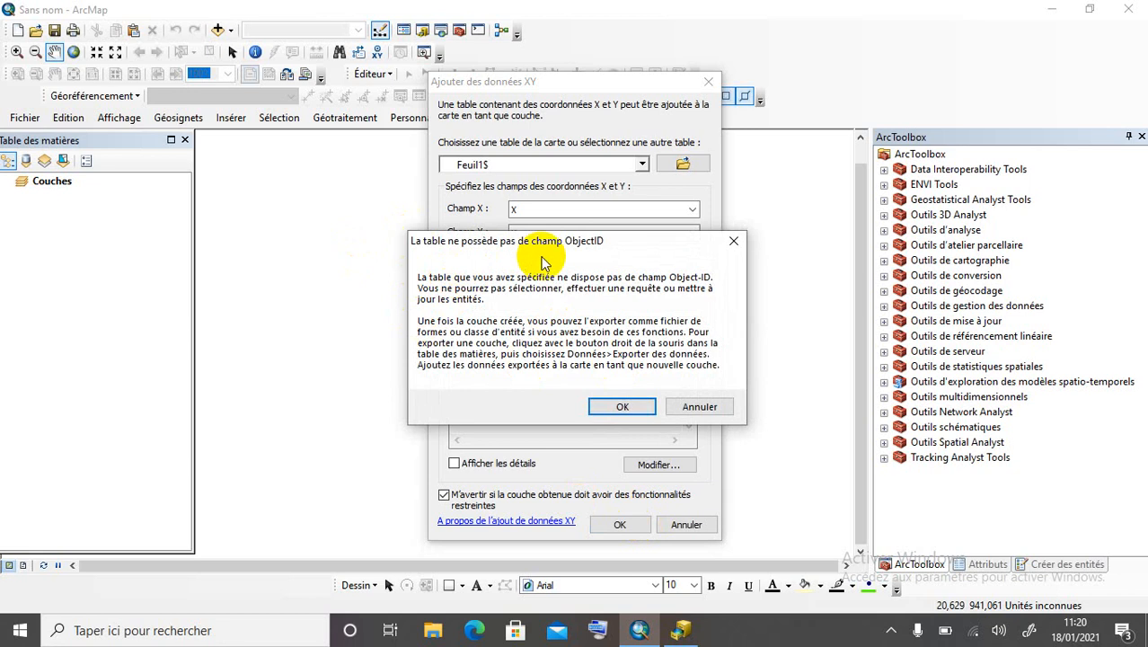
left_click(621, 408)
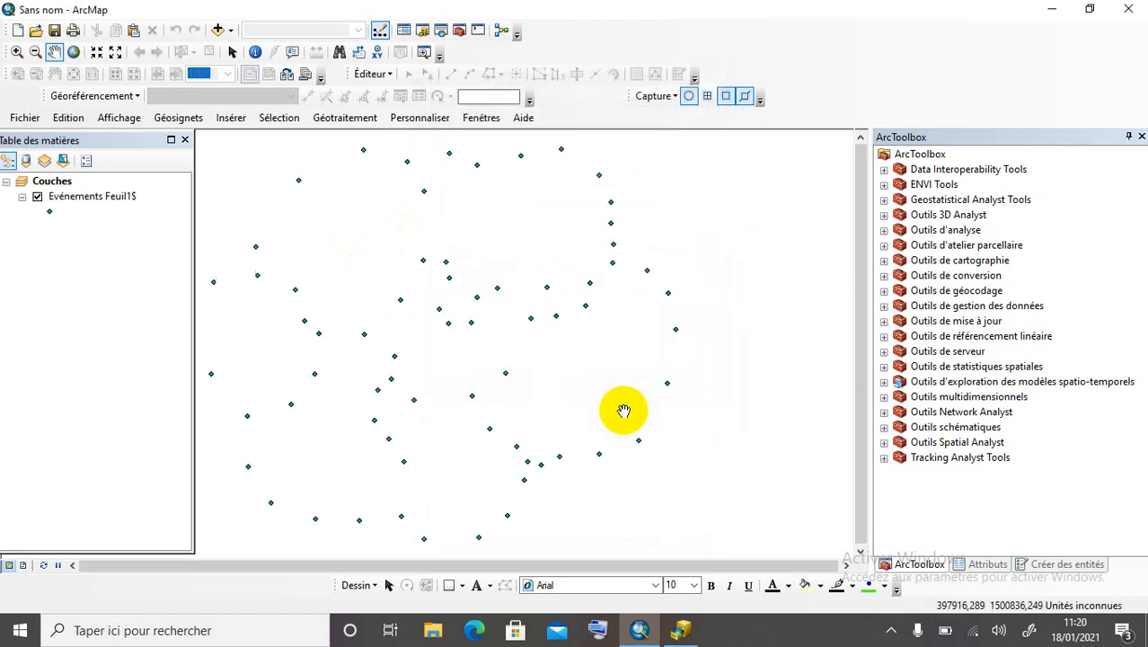
Bring up Données > Exporter des données for the Evénements Feuil1$ layer.
scroll(696, 397, "up", 1)
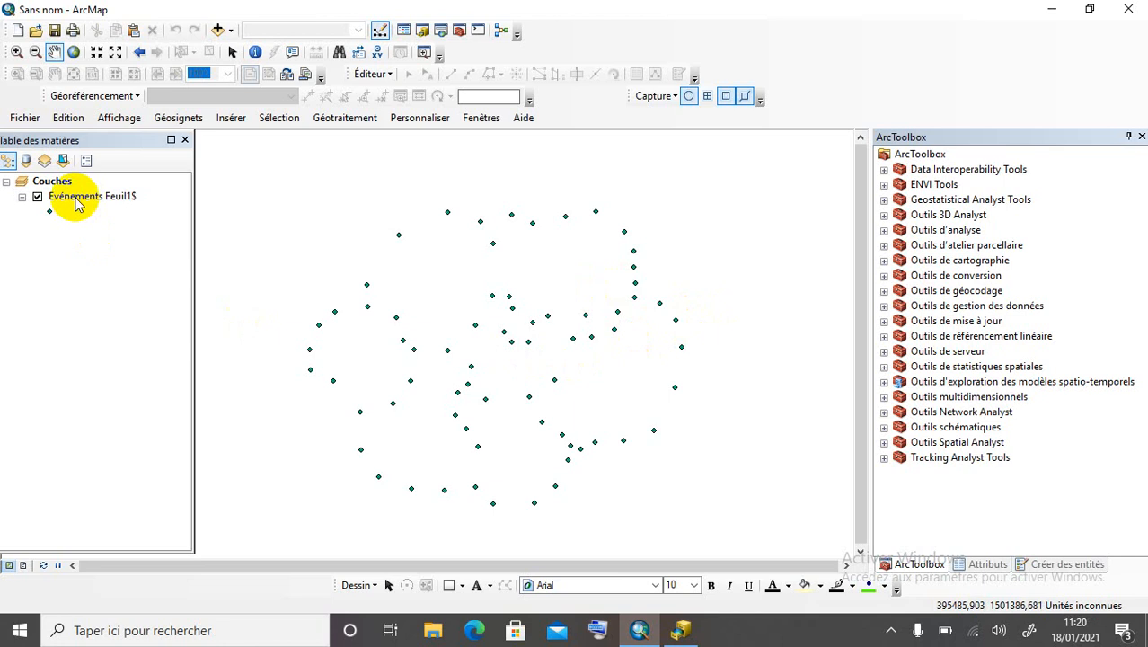
left_click(74, 197)
right_click(76, 200)
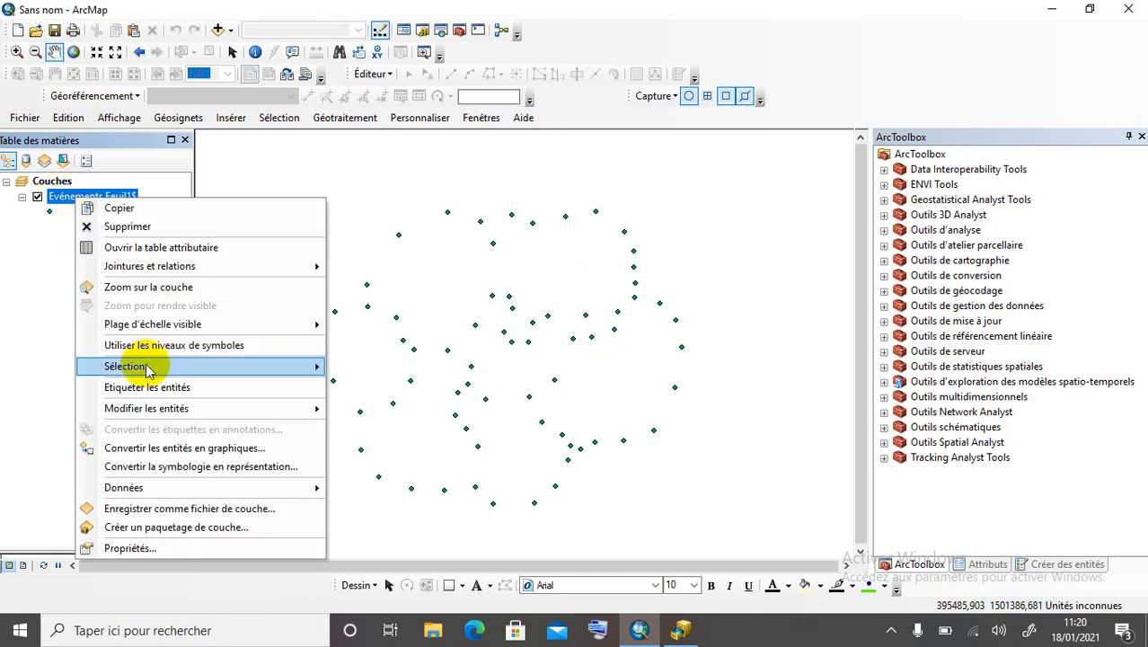
mouse_move(166, 489)
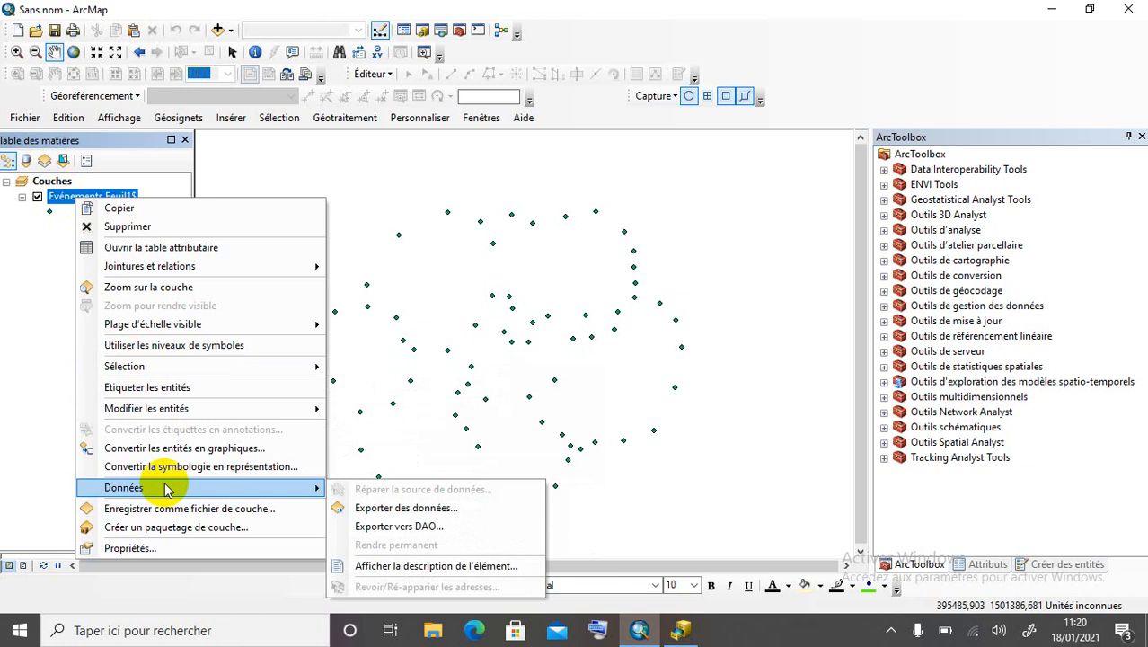
Start exporting the event points and choose C:\EXO_SIG as the output folder.
left_click(400, 510)
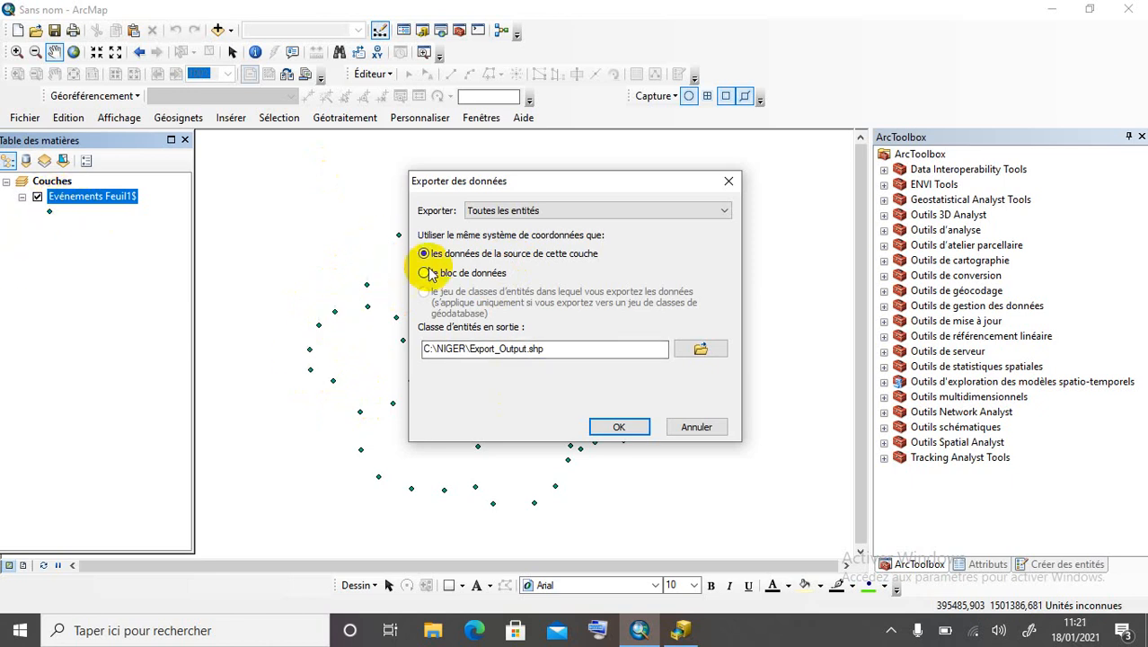
left_click(696, 352)
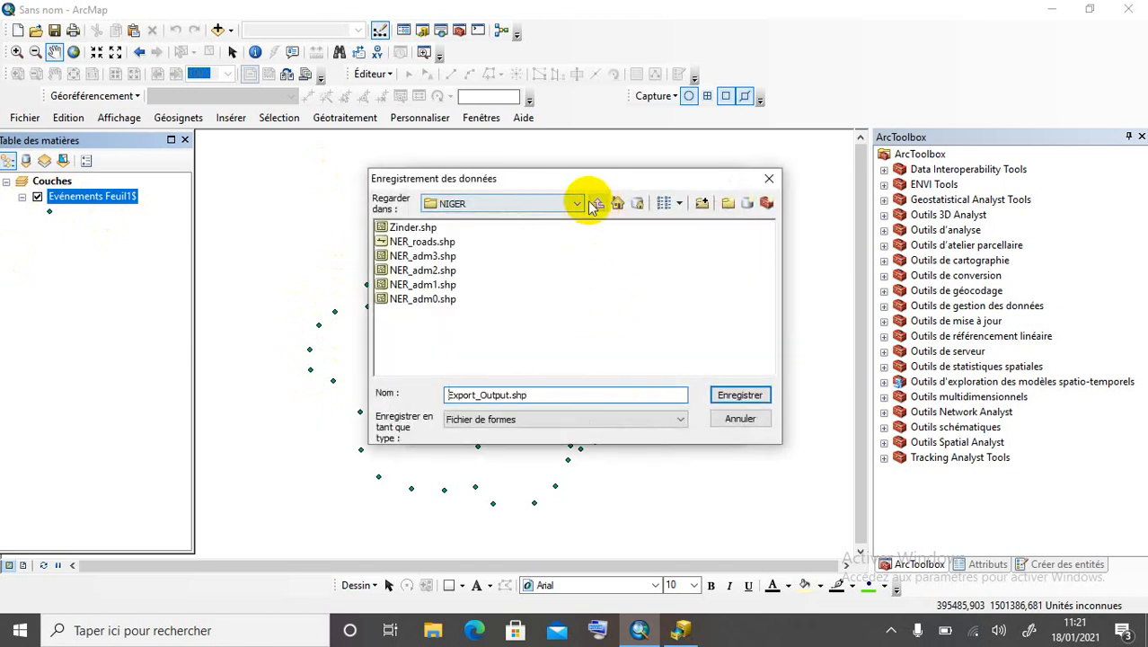
left_click(576, 203)
scroll(502, 295, "down", 3)
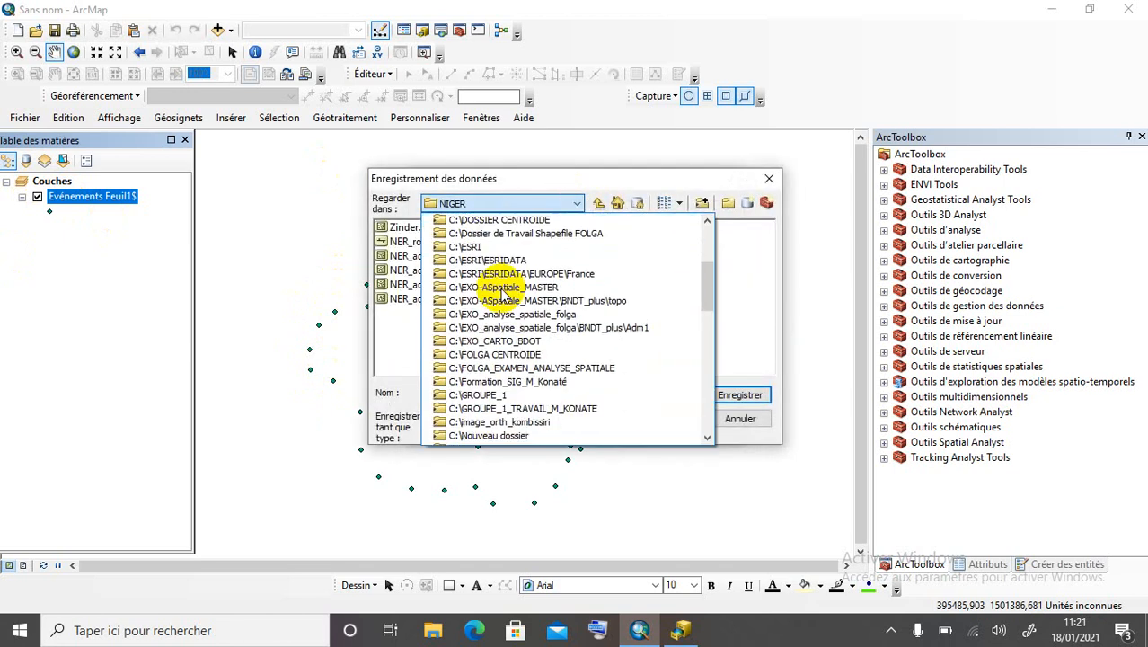
scroll(503, 296, "up", 1)
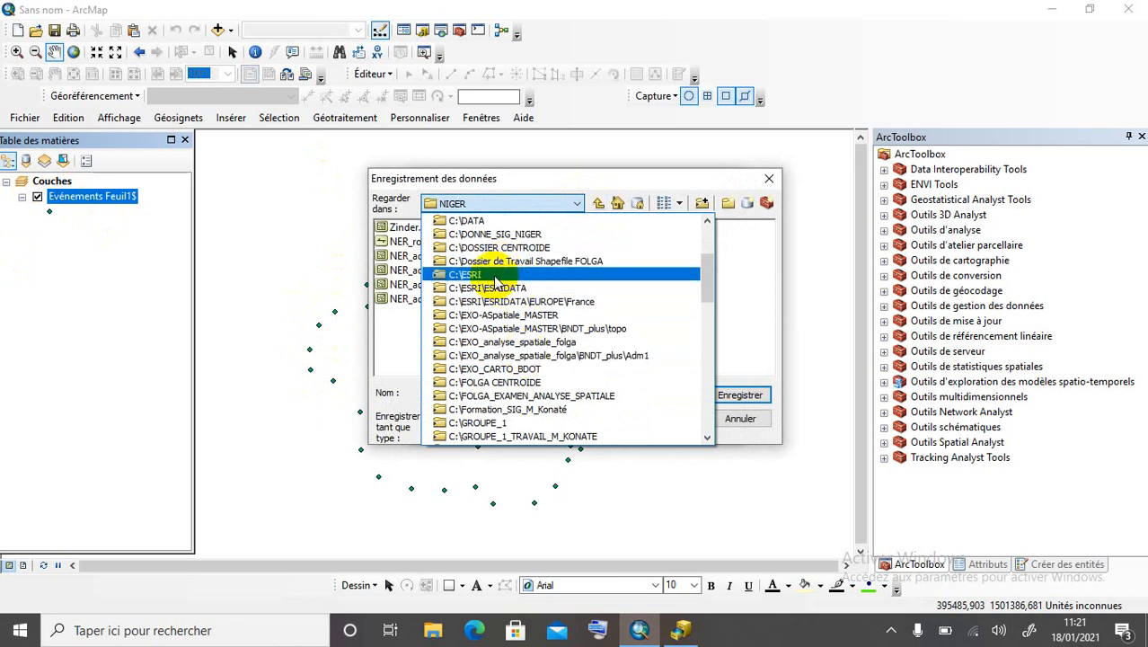
scroll(539, 260, "up", 2)
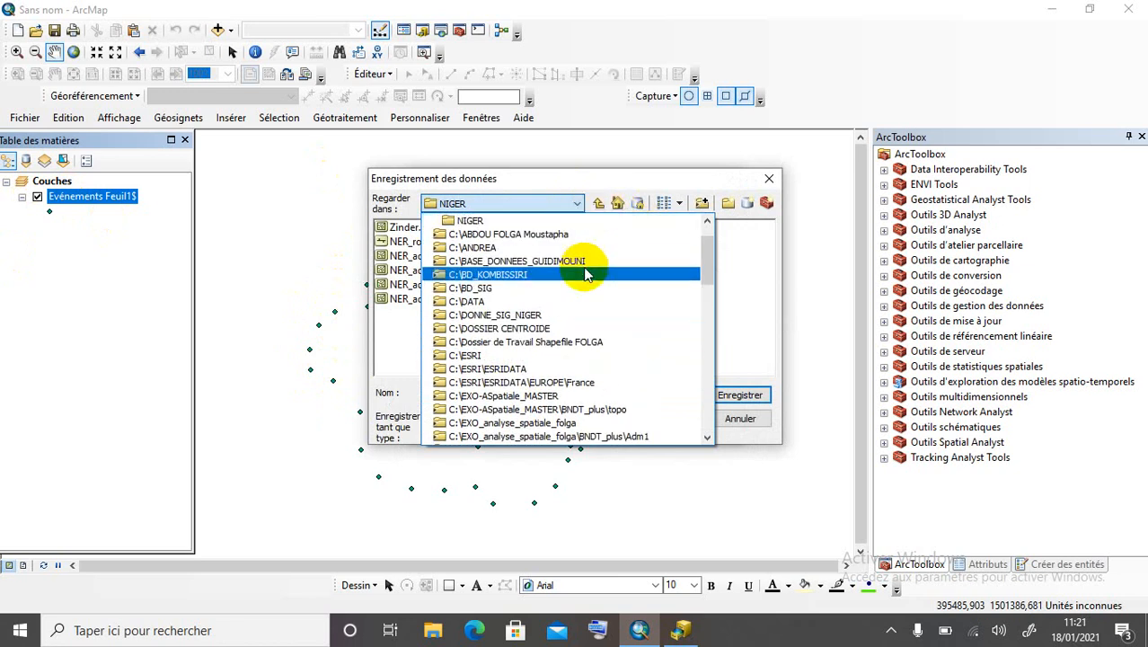
scroll(579, 261, "up", 3)
left_click(529, 253)
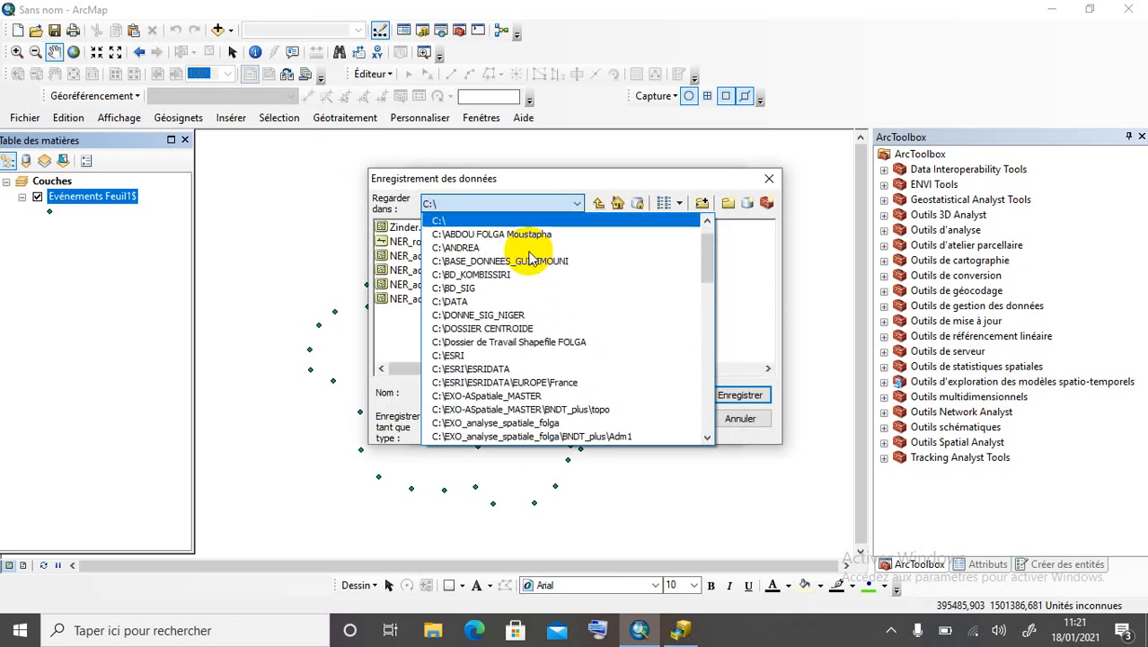
scroll(517, 265, "down", 5)
scroll(511, 270, "up", 3)
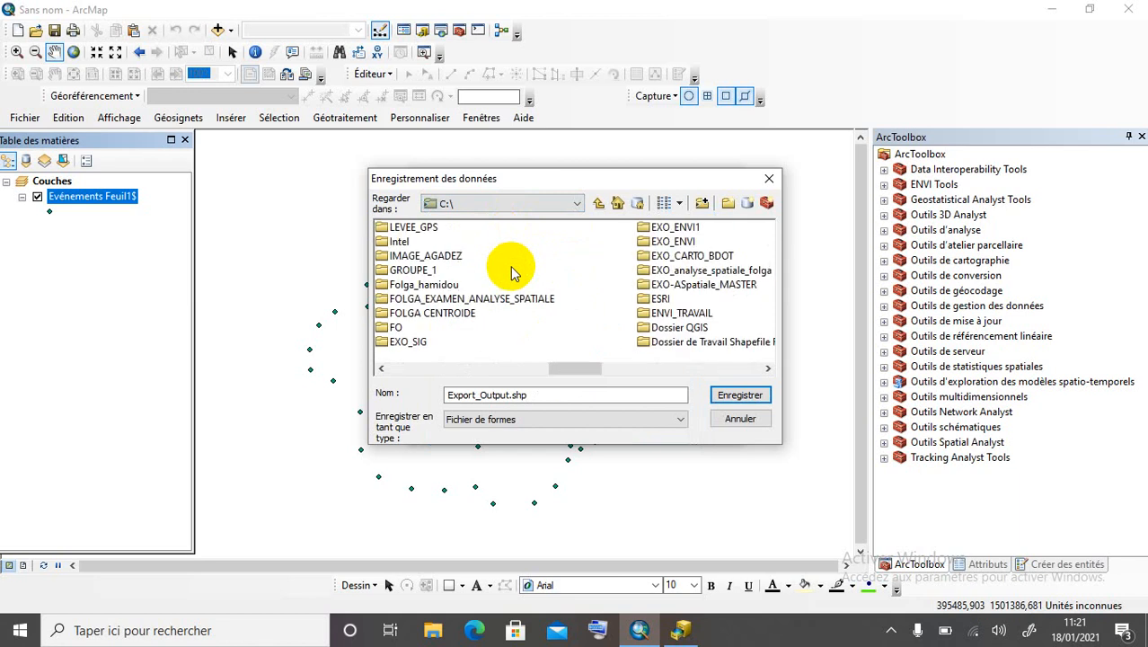
left_click(410, 344)
double_click(409, 344)
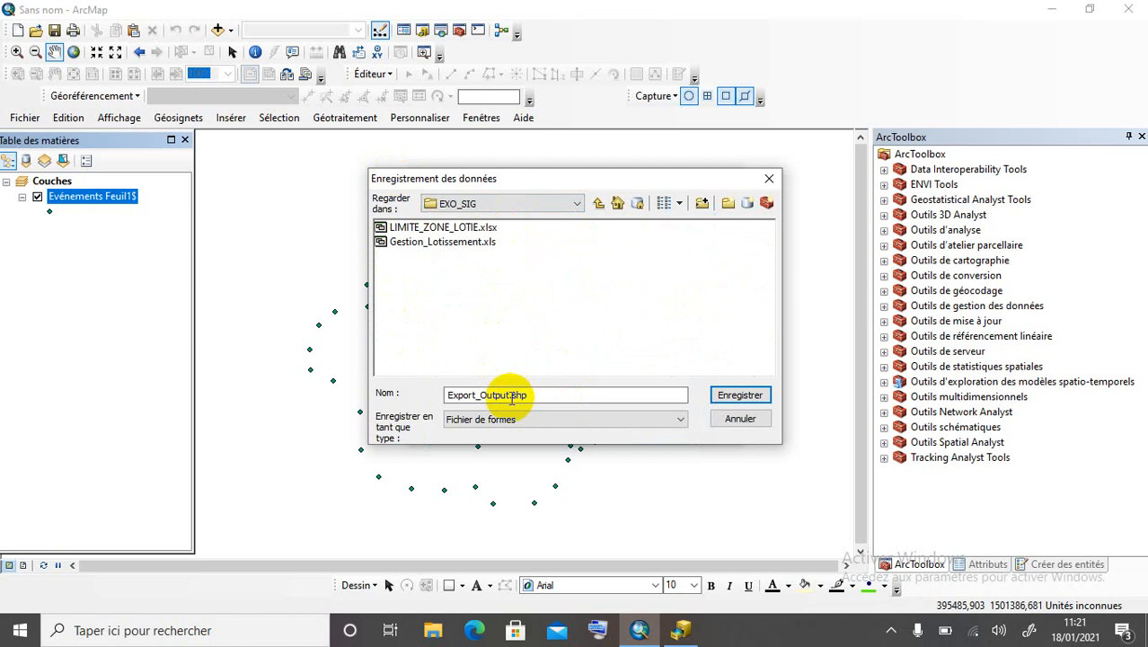
Save the export as the shapefile CHAMPS.shp and run it.
left_click_drag(508, 398, 429, 392)
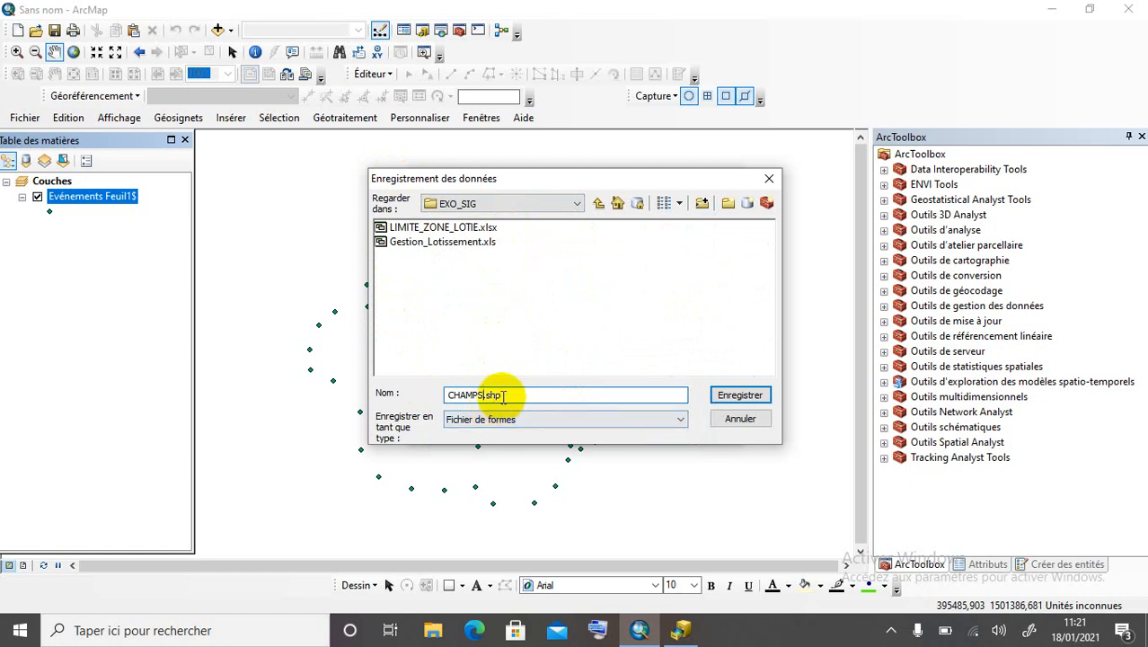
left_click(543, 422)
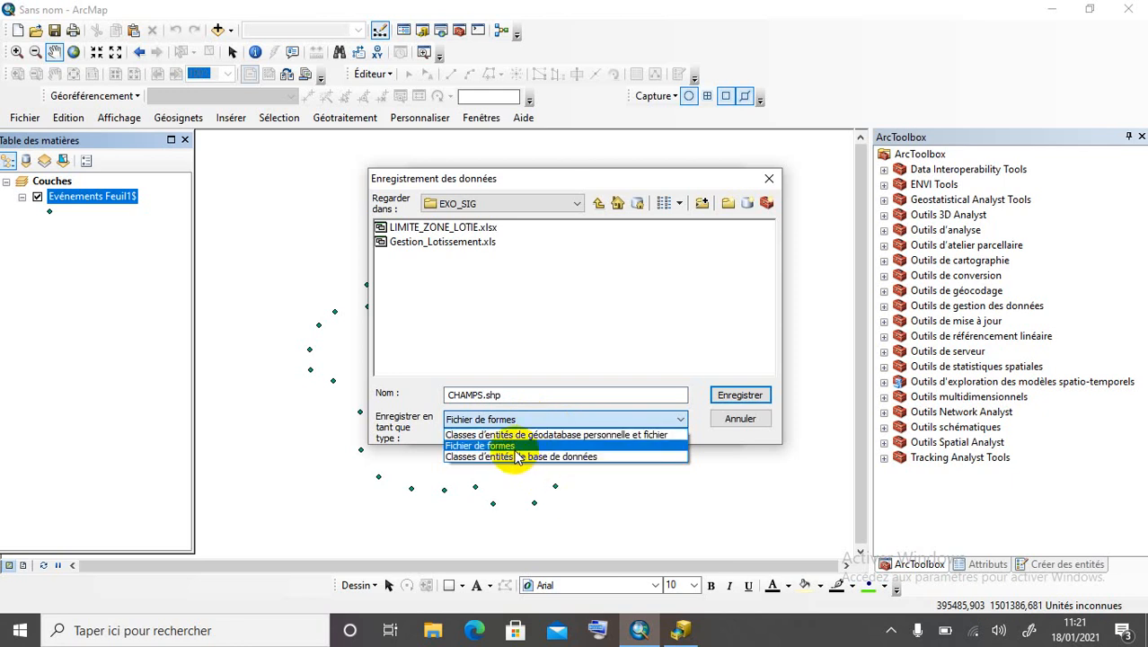
left_click(516, 446)
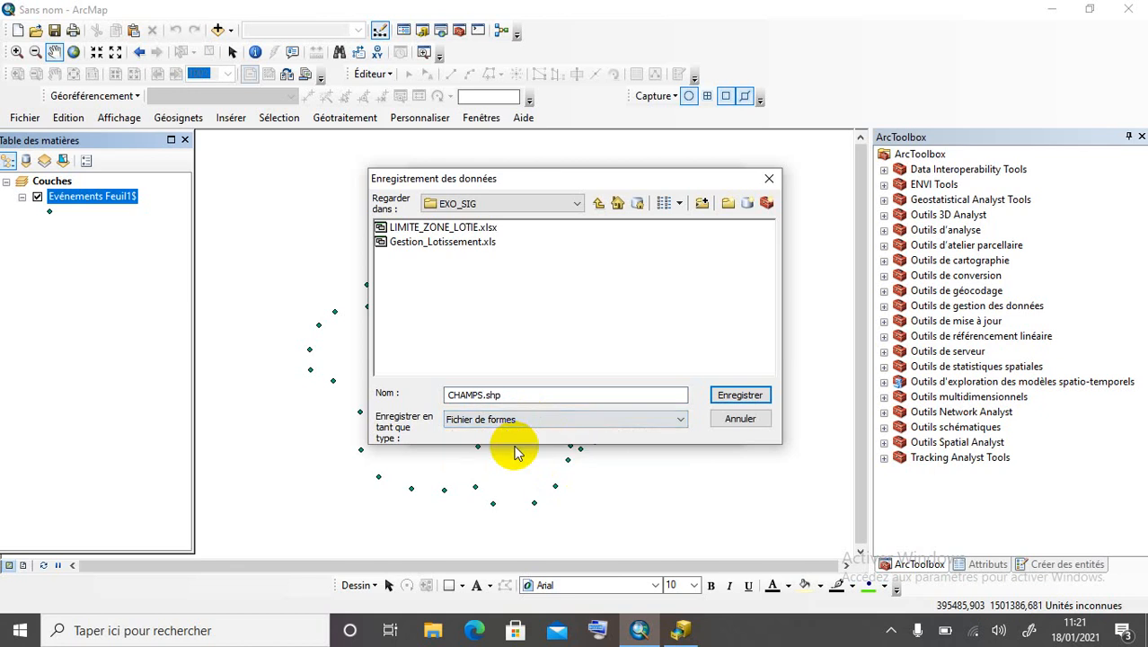
left_click(742, 397)
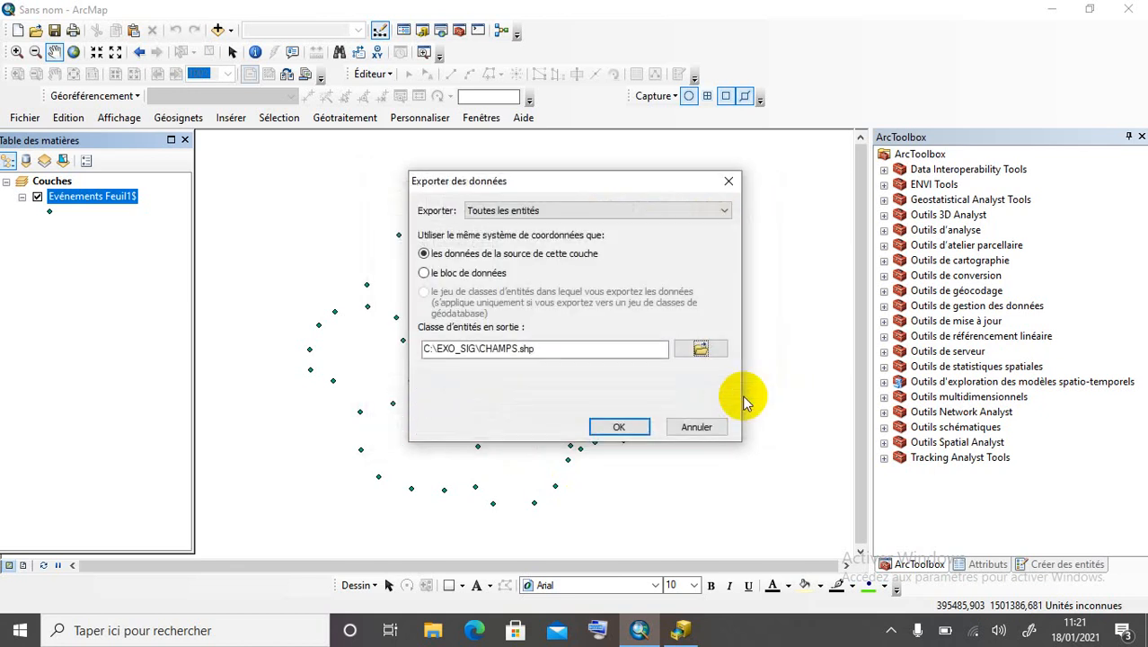
left_click(622, 426)
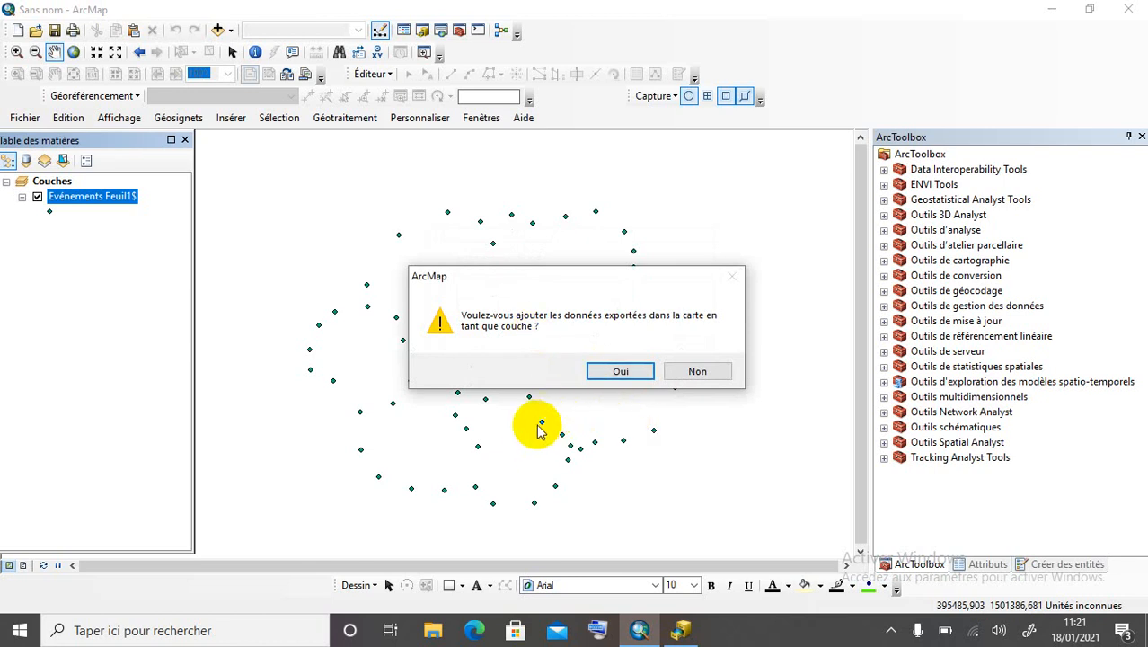
Add the exported CHAMPS points to the map and remove the Evénements Feuil1$ layer.
left_click(610, 371)
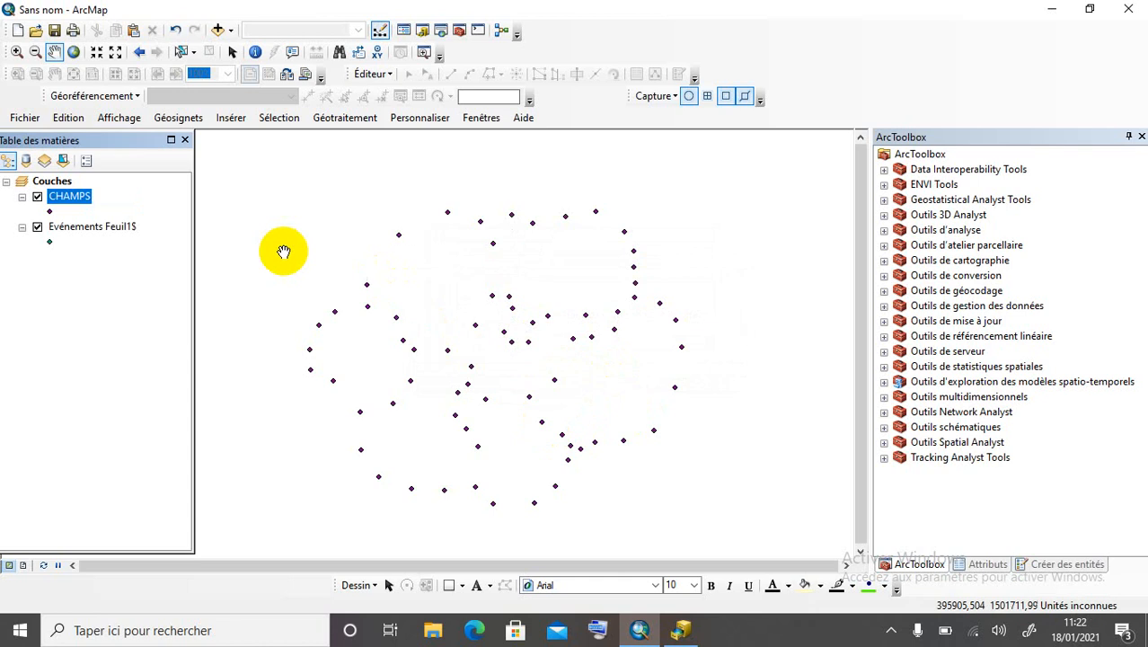
left_click(37, 226)
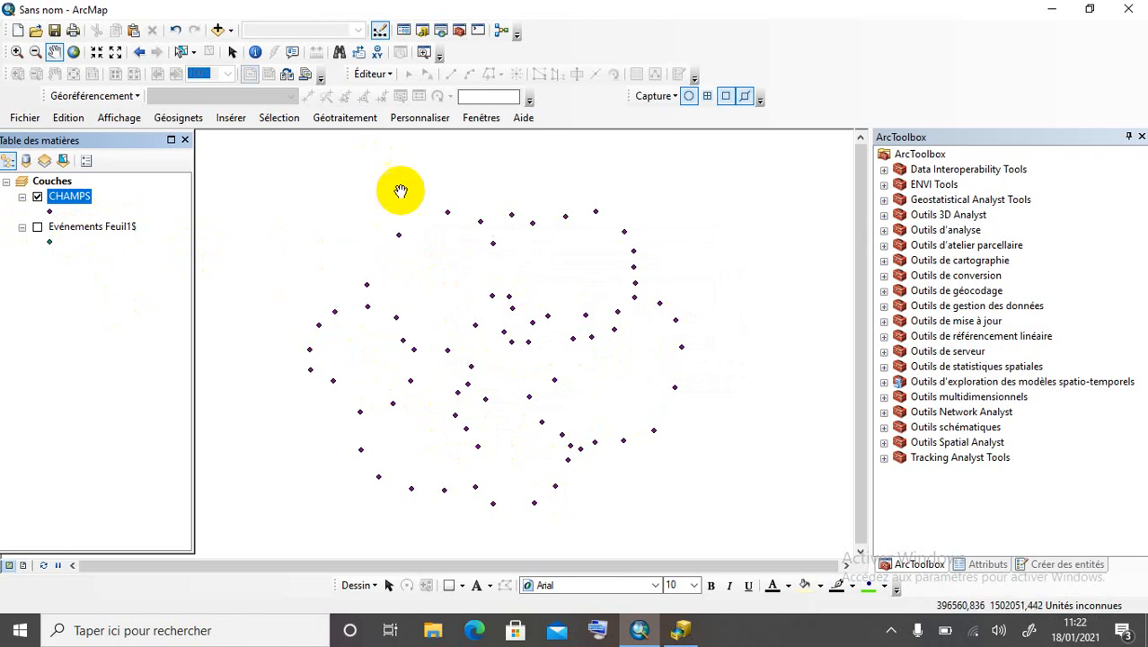
left_click(38, 227)
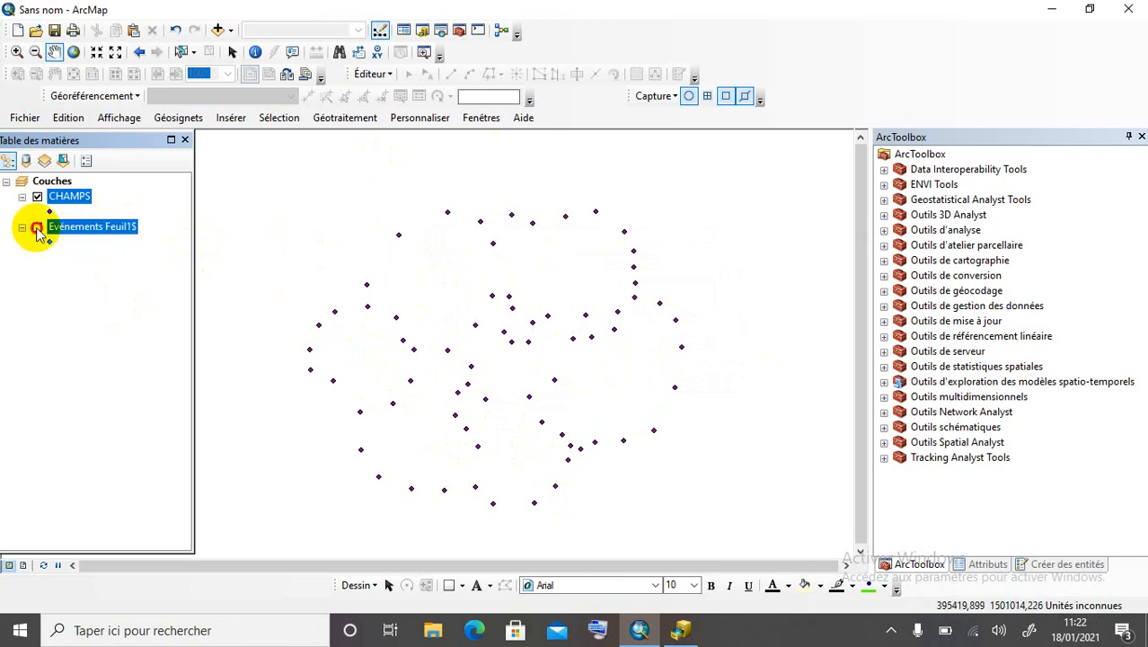
right_click(89, 228)
left_click(135, 261)
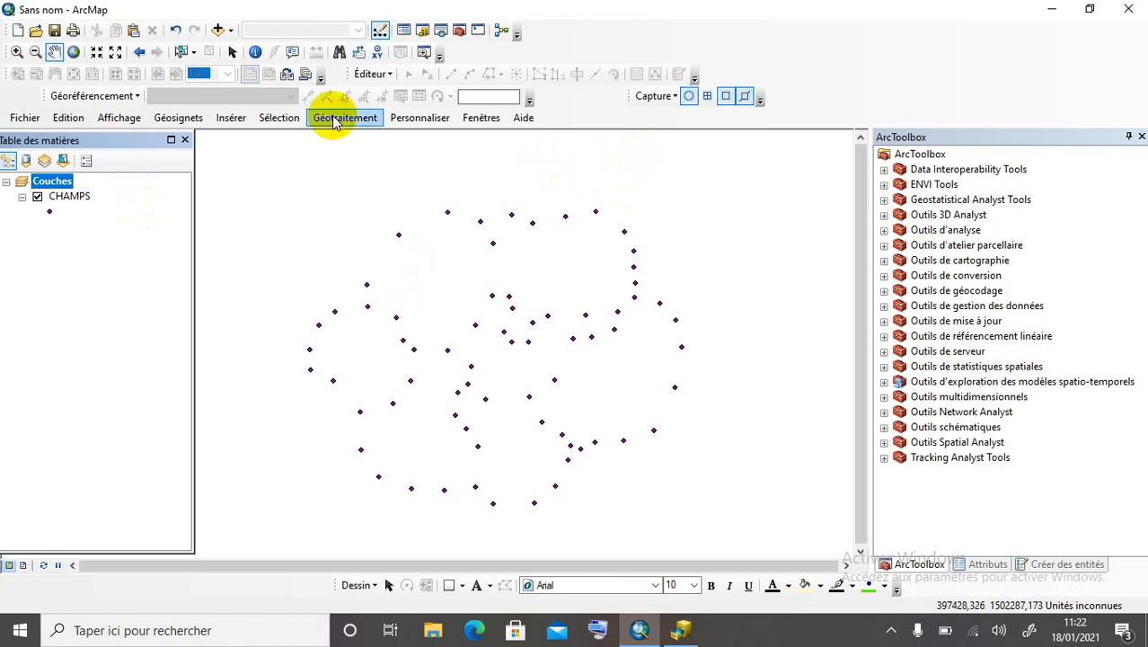
Add the CHAMPS polygon feature class from EXO_SIG\BD_CHAMPS.mdb to the map.
left_click(236, 119)
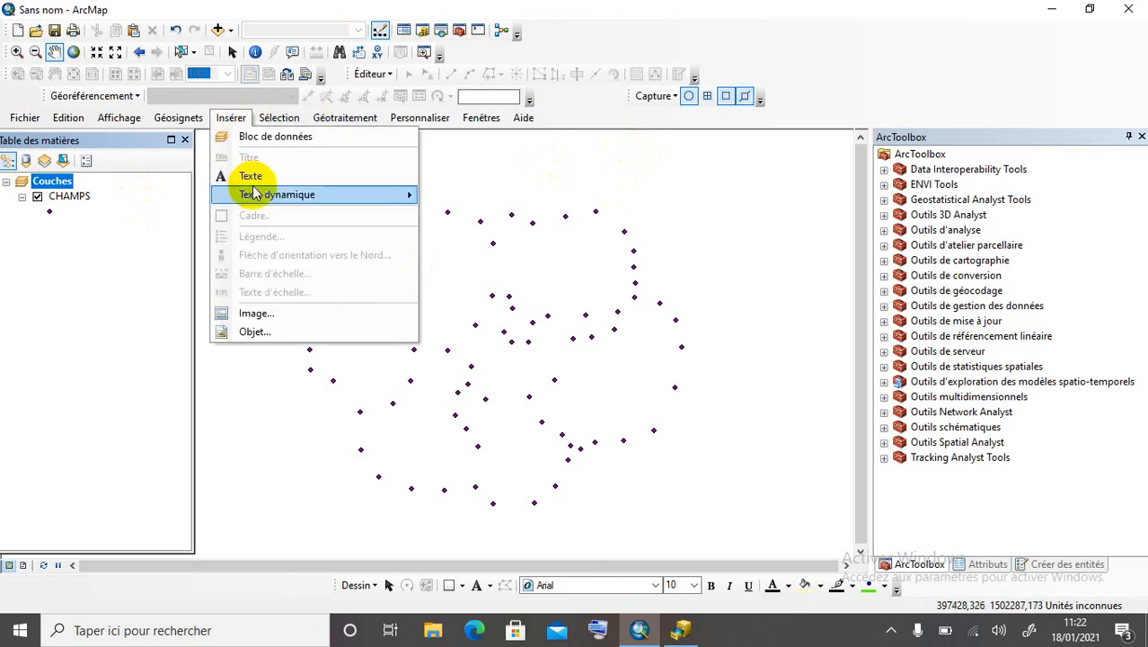
left_click(216, 32)
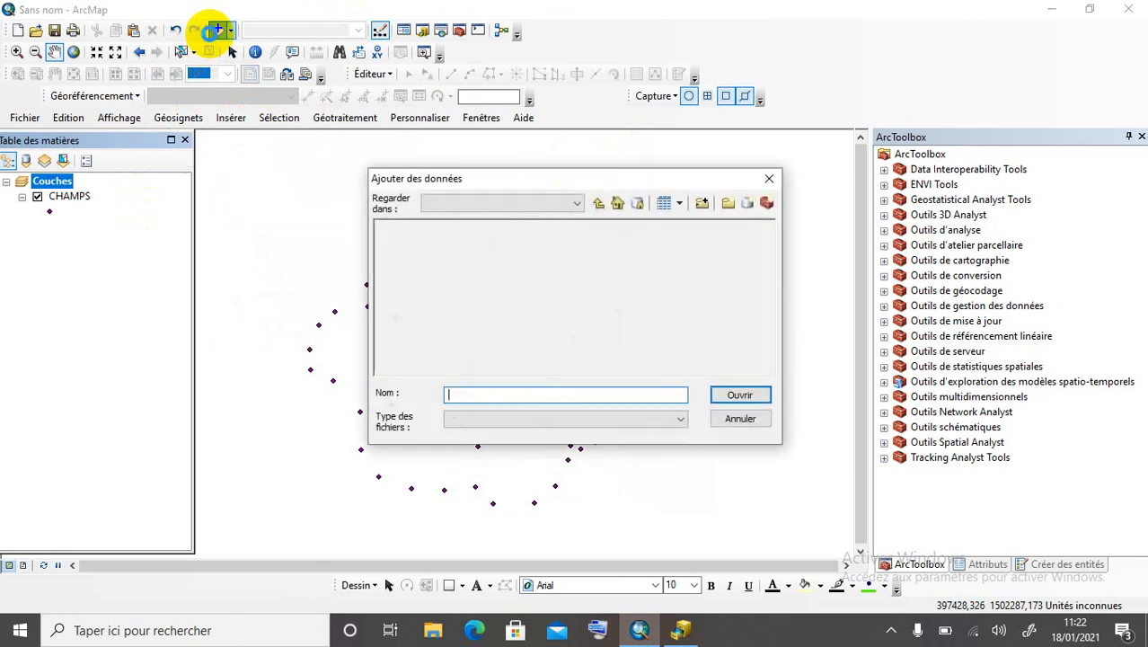
left_click(597, 205)
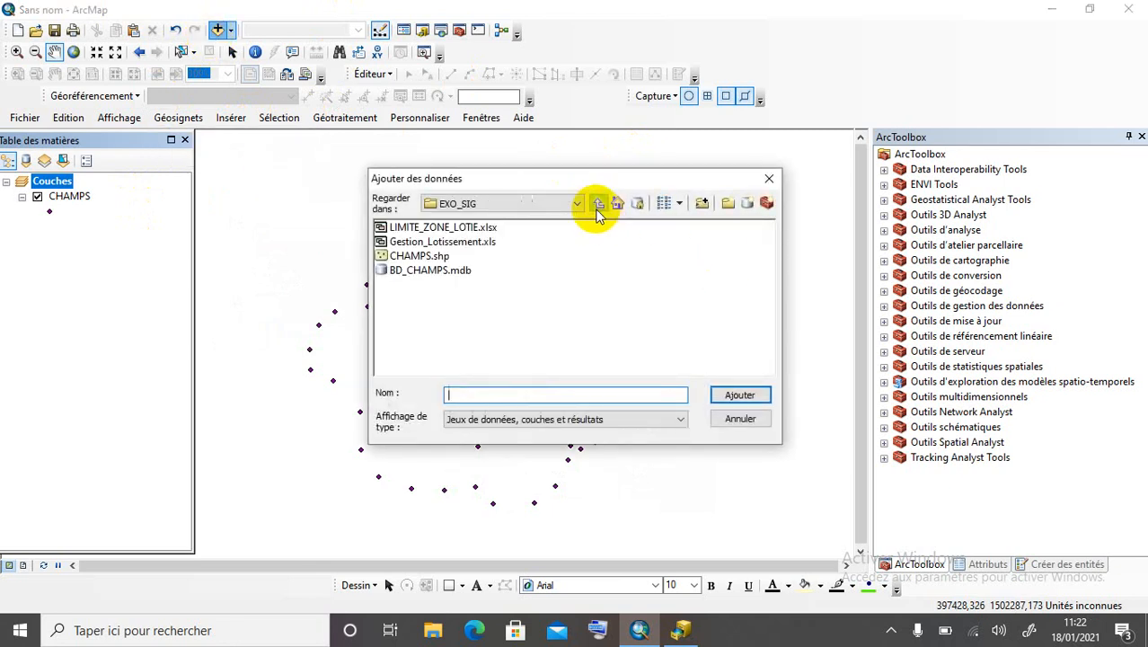
double_click(429, 271)
left_click(404, 227)
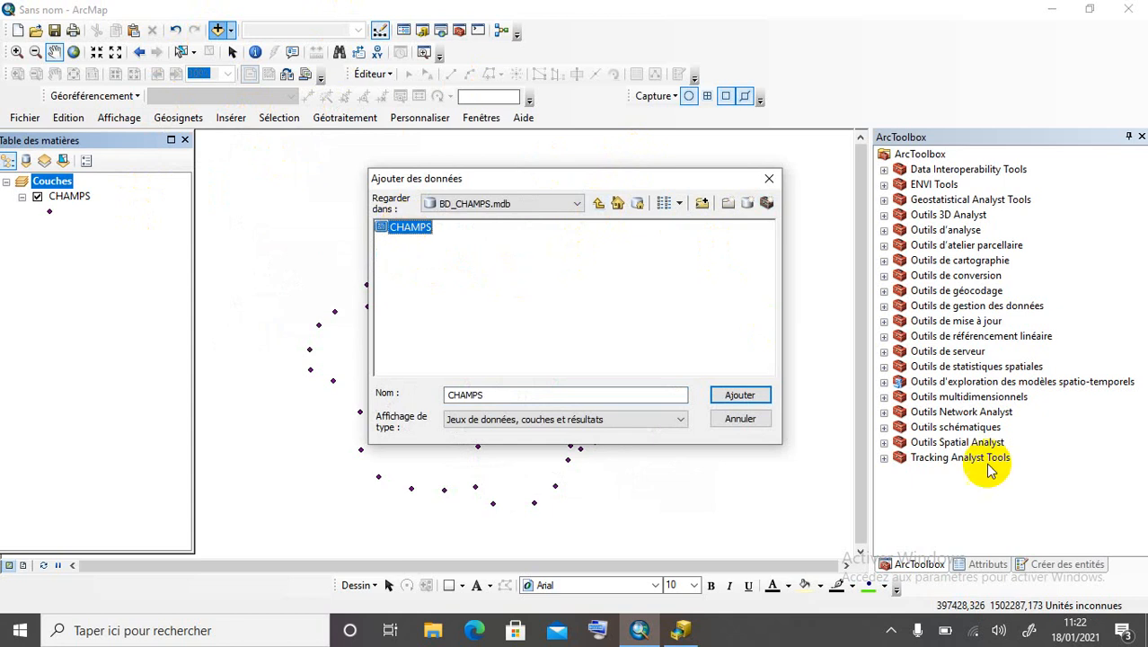
left_click(746, 395)
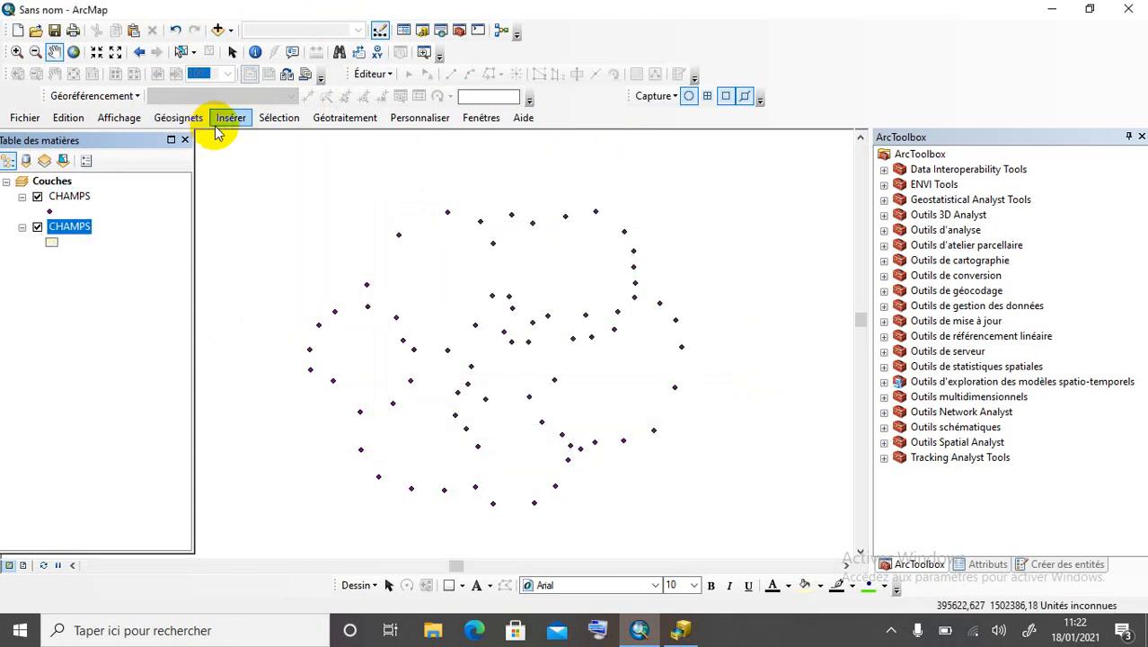
Start an Éditeur editing session on the CHAMPS workspace.
left_click(95, 312)
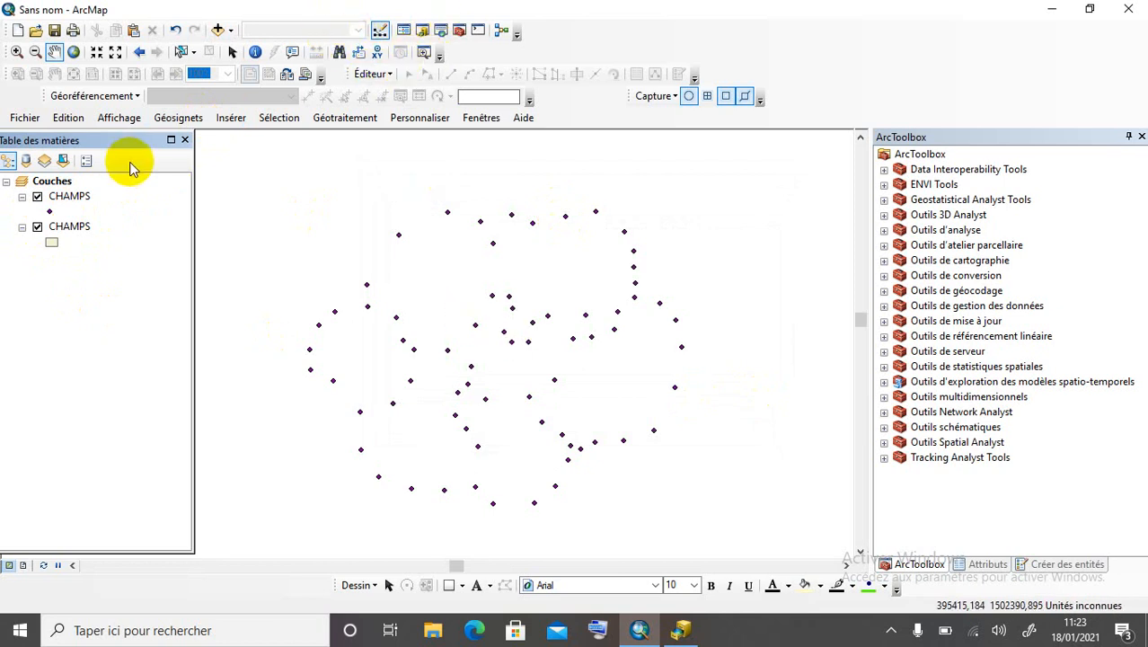
right_click(63, 231)
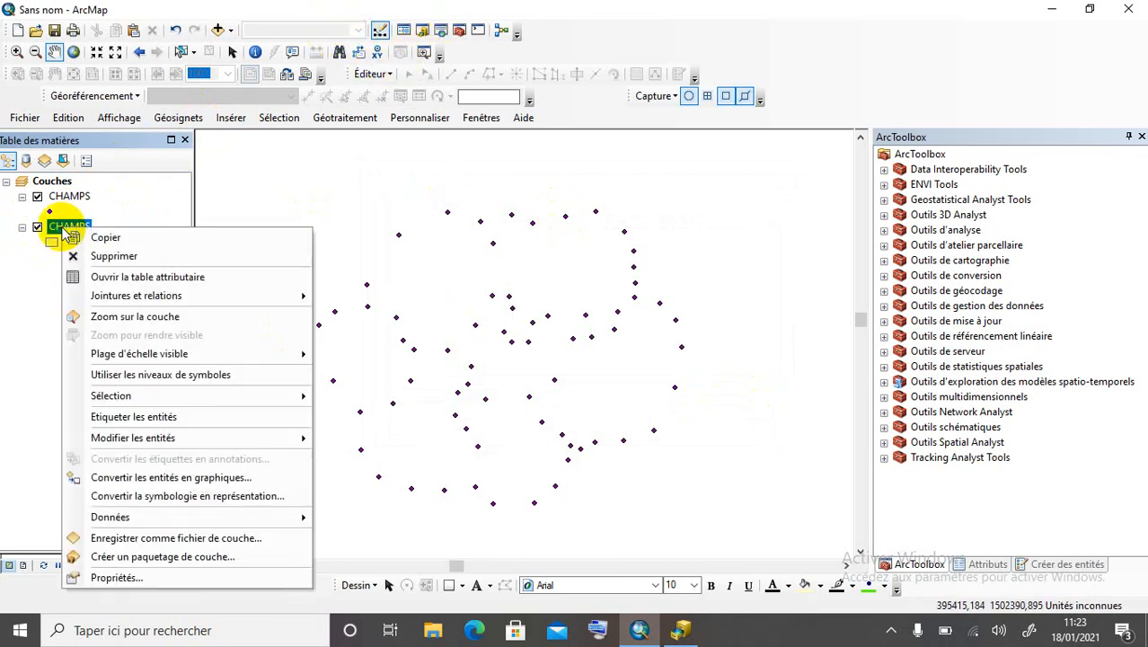
mouse_move(179, 444)
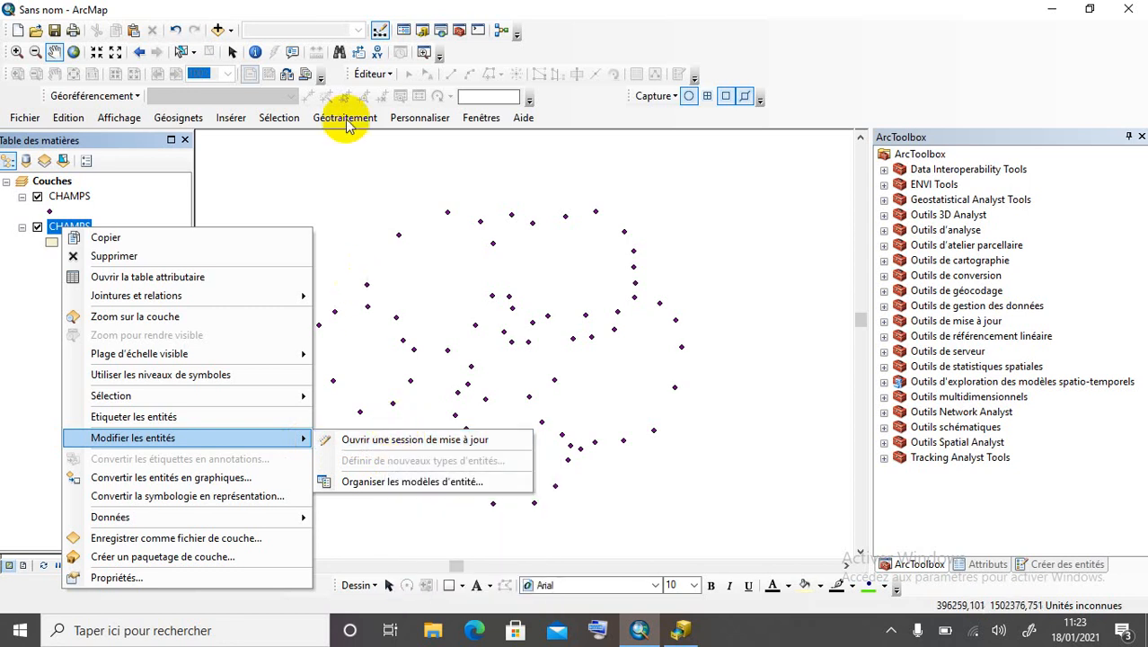
left_click(375, 75)
left_click(375, 76)
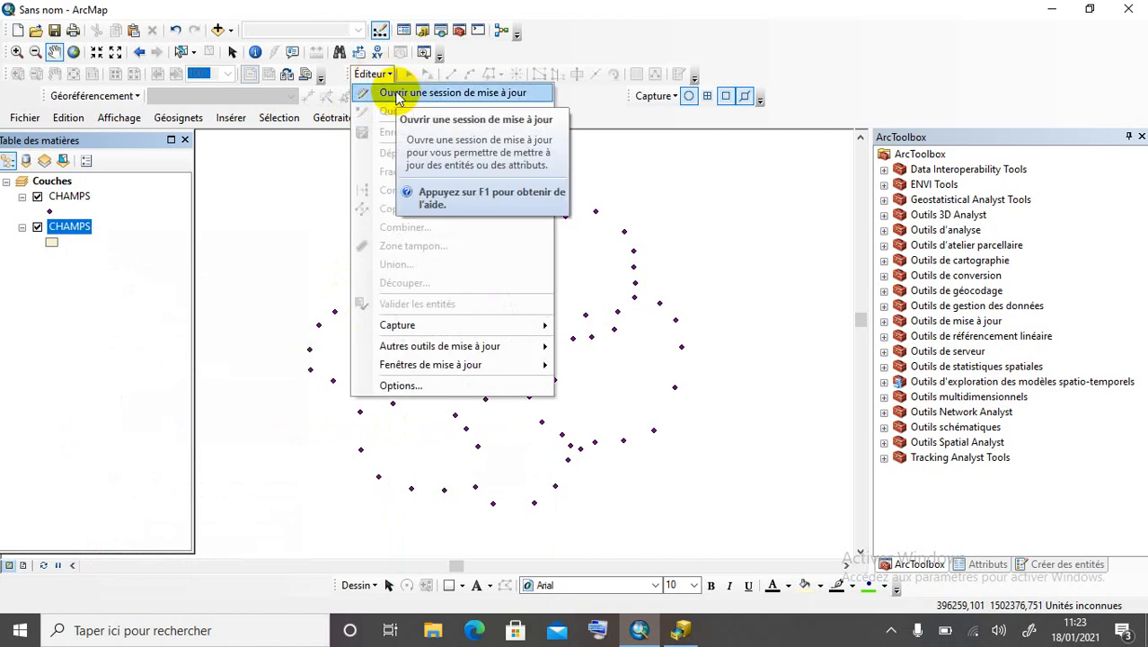
left_click(396, 96)
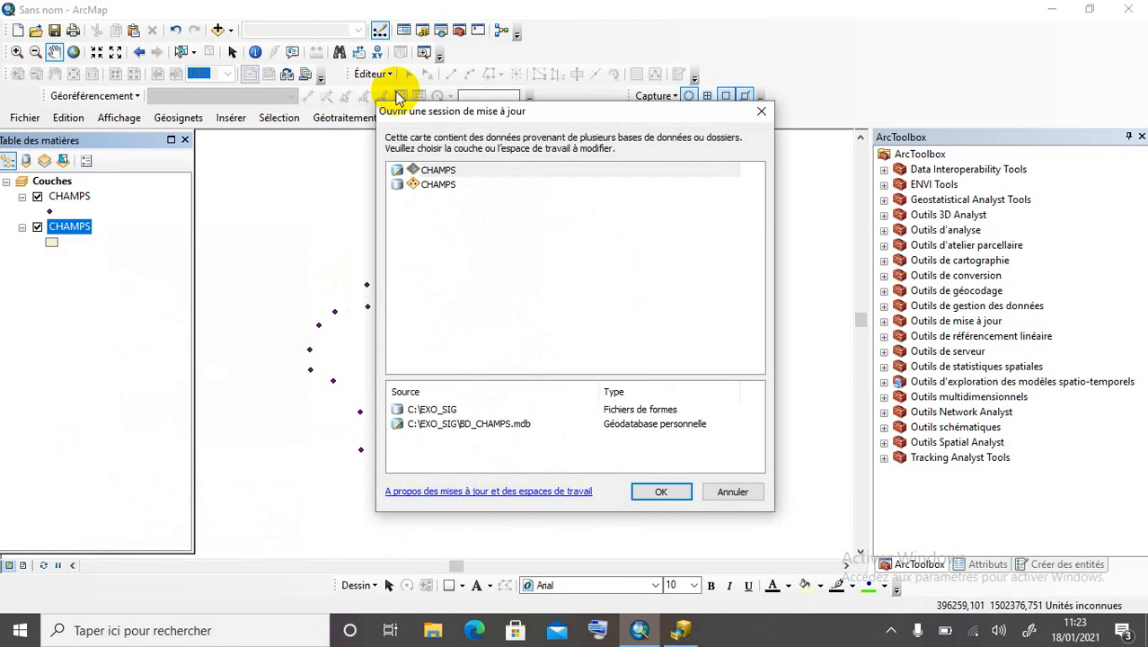
left_click(669, 492)
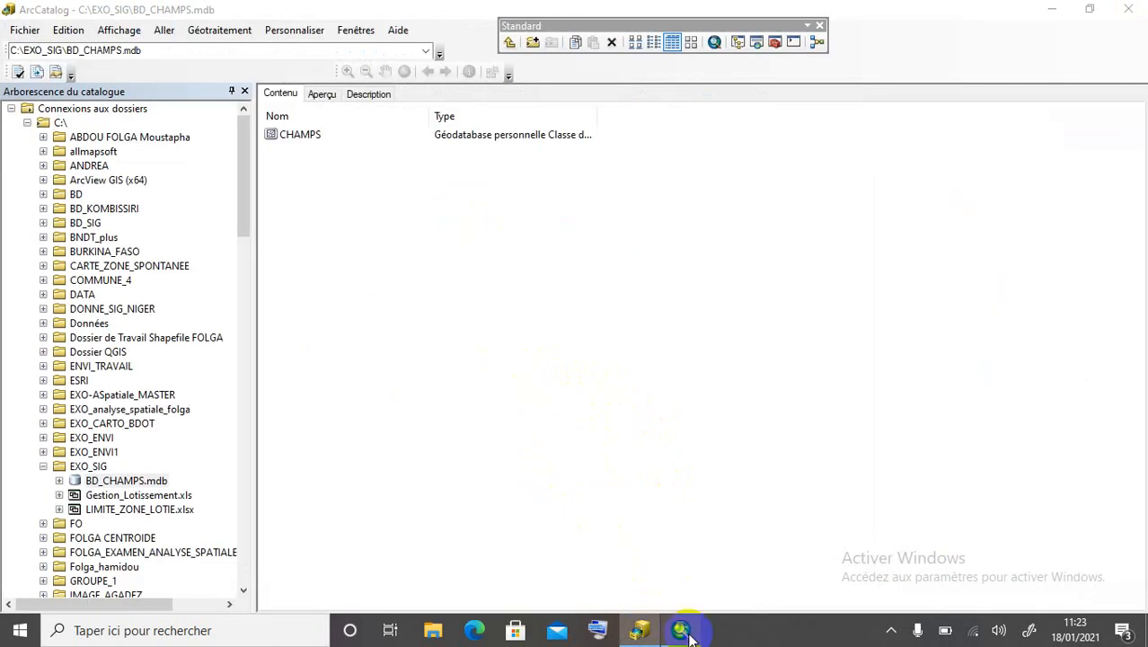
Switch from ArcCatalog back to ArcMap using the taskbar.
left_click(684, 632)
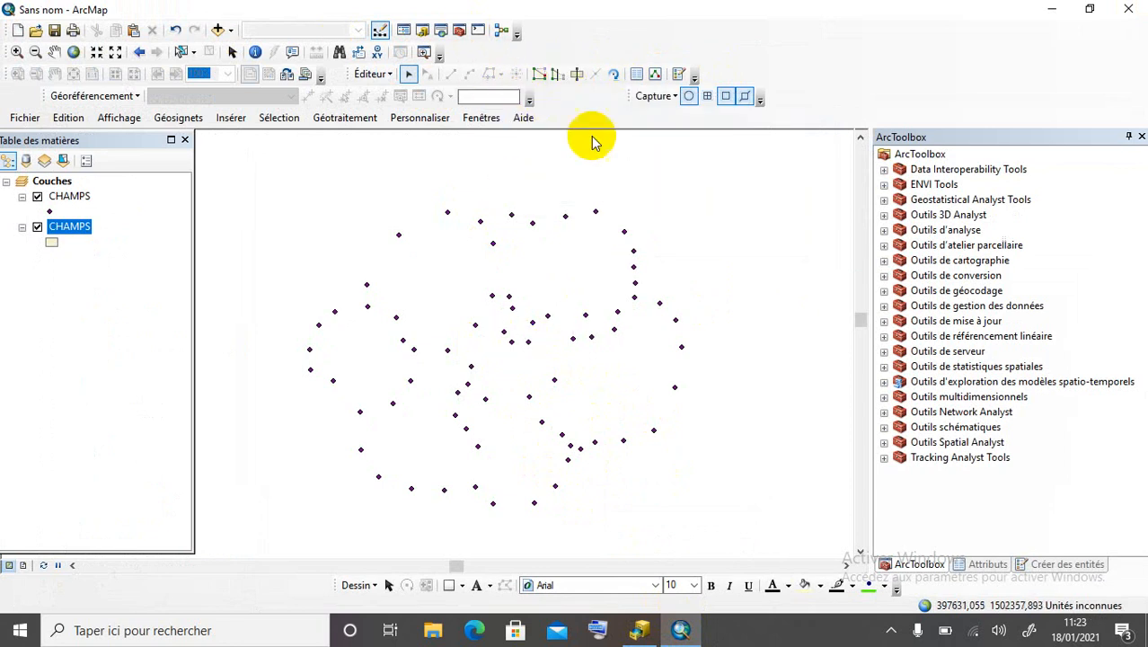
Pick the CHAMPS polygon template and trace the first field's top and right edges.
left_click(678, 76)
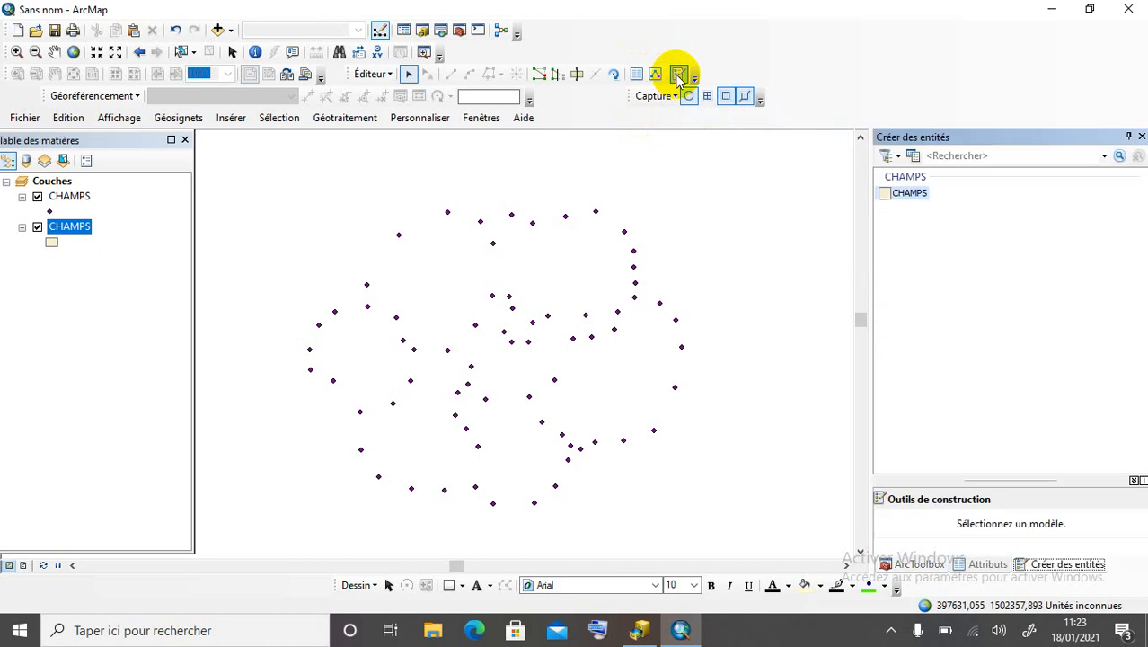
left_click(901, 193)
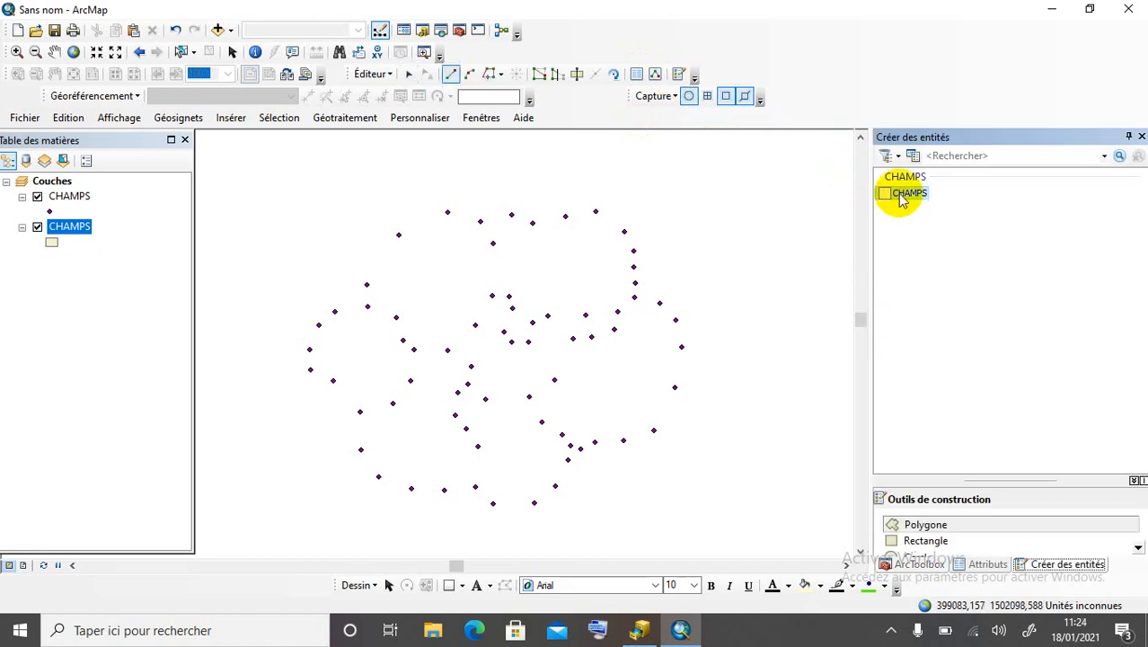
left_click(397, 236)
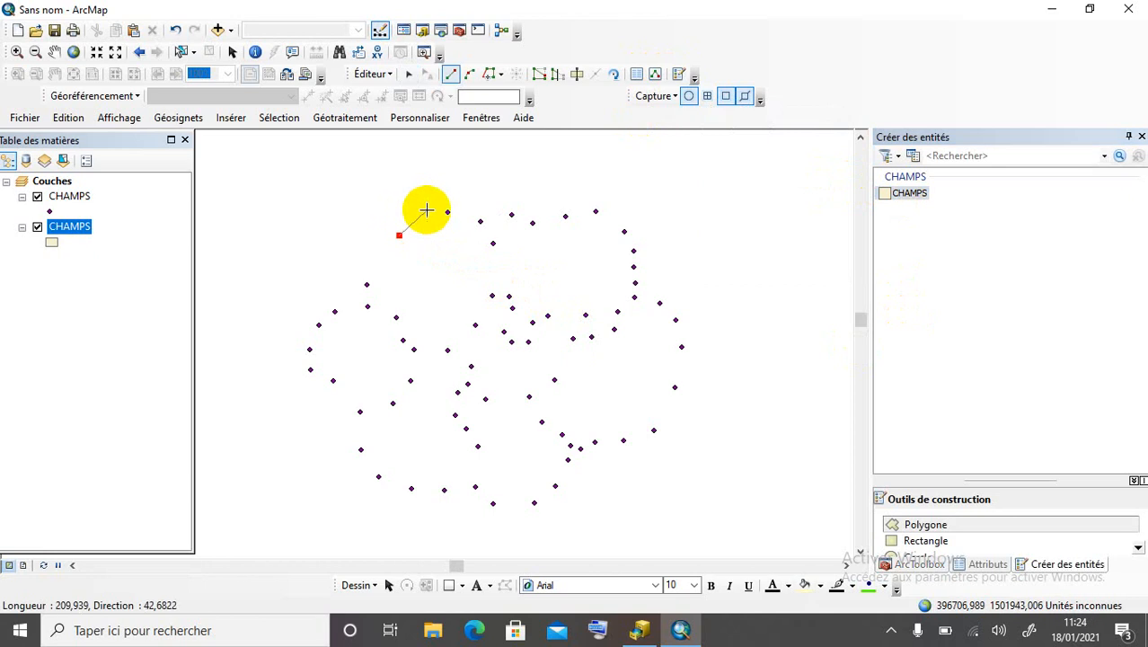
left_click(448, 213)
left_click(480, 222)
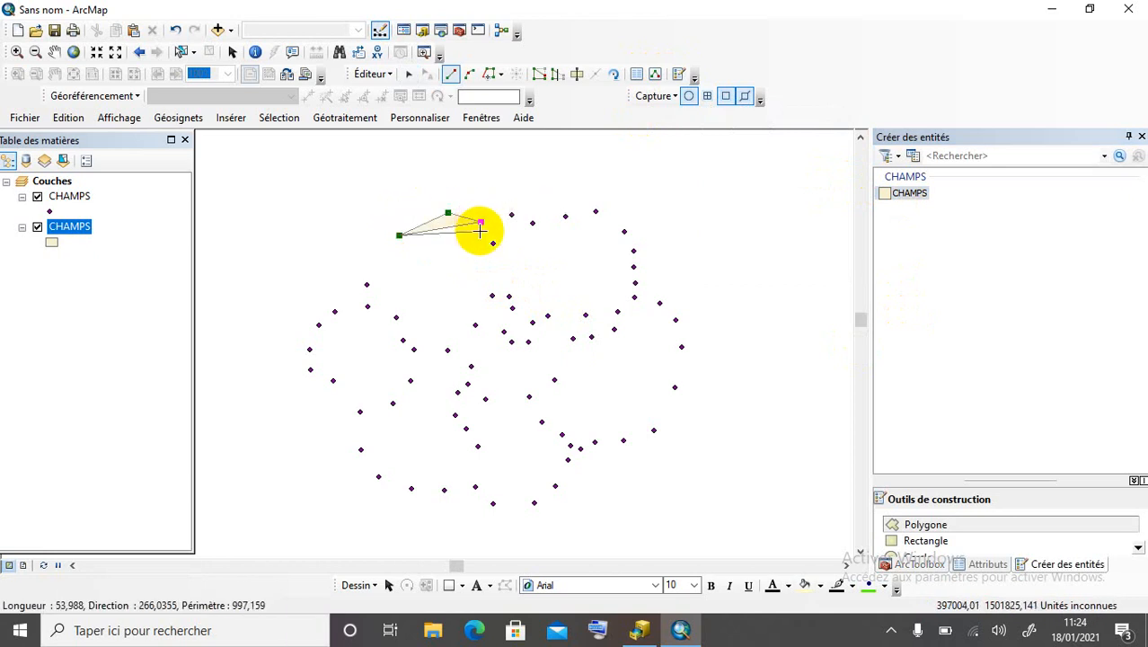
left_click(492, 243)
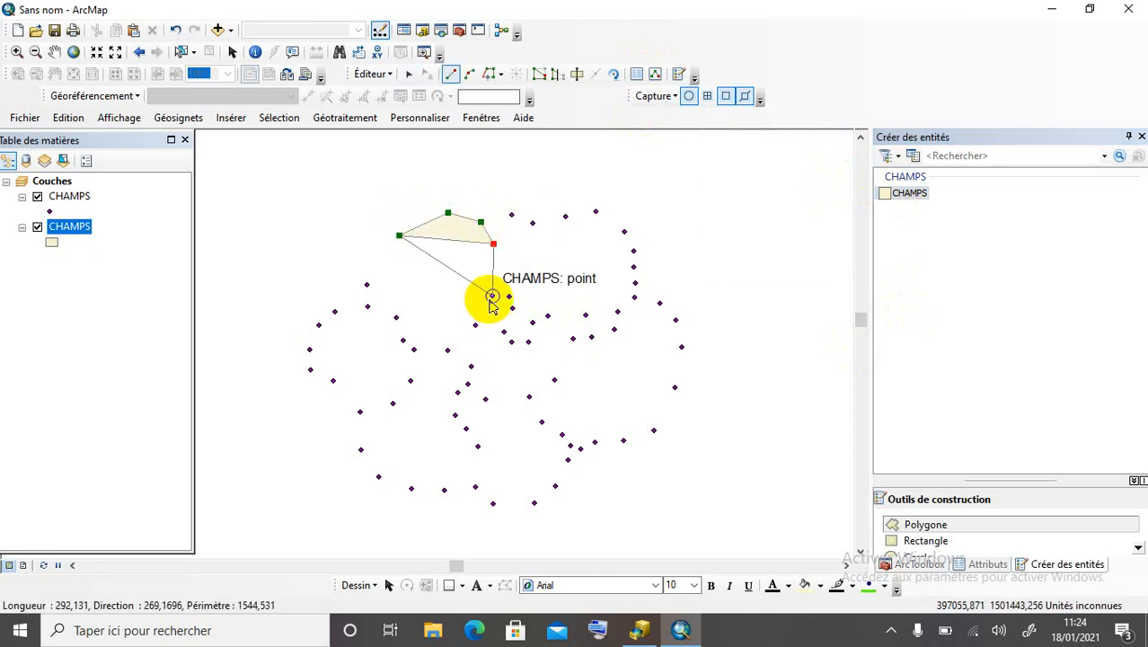
left_click(492, 296)
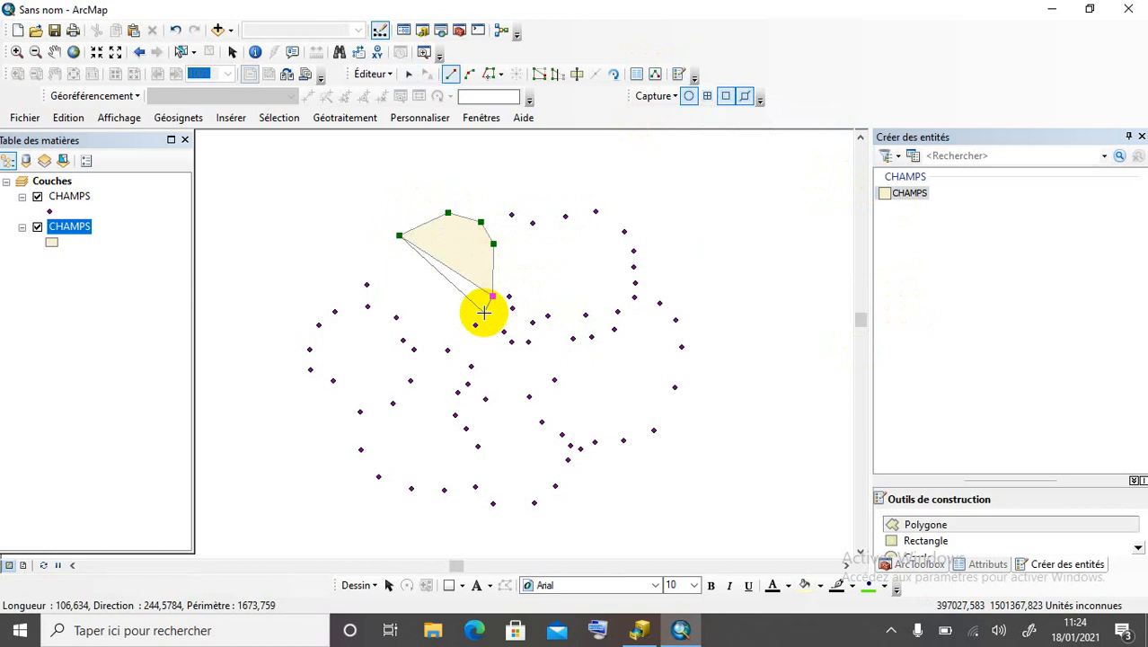
Continue the first field's outline along its bottom and left-side points.
left_click(476, 324)
left_click(447, 350)
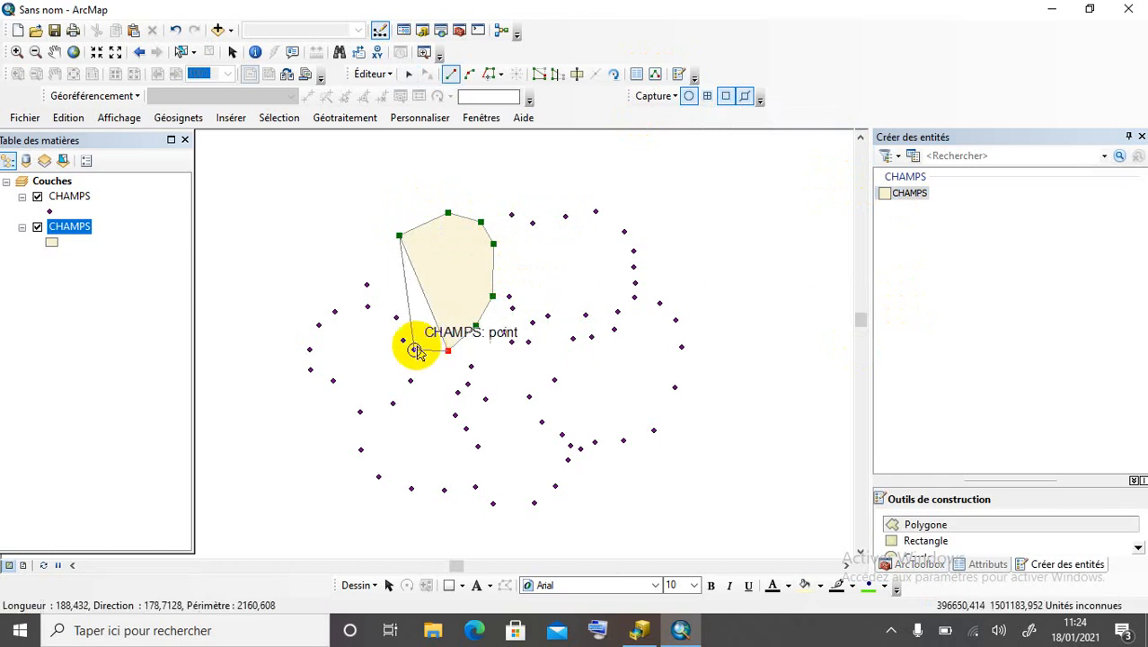
left_click(411, 348)
left_click(403, 340)
left_click(397, 318)
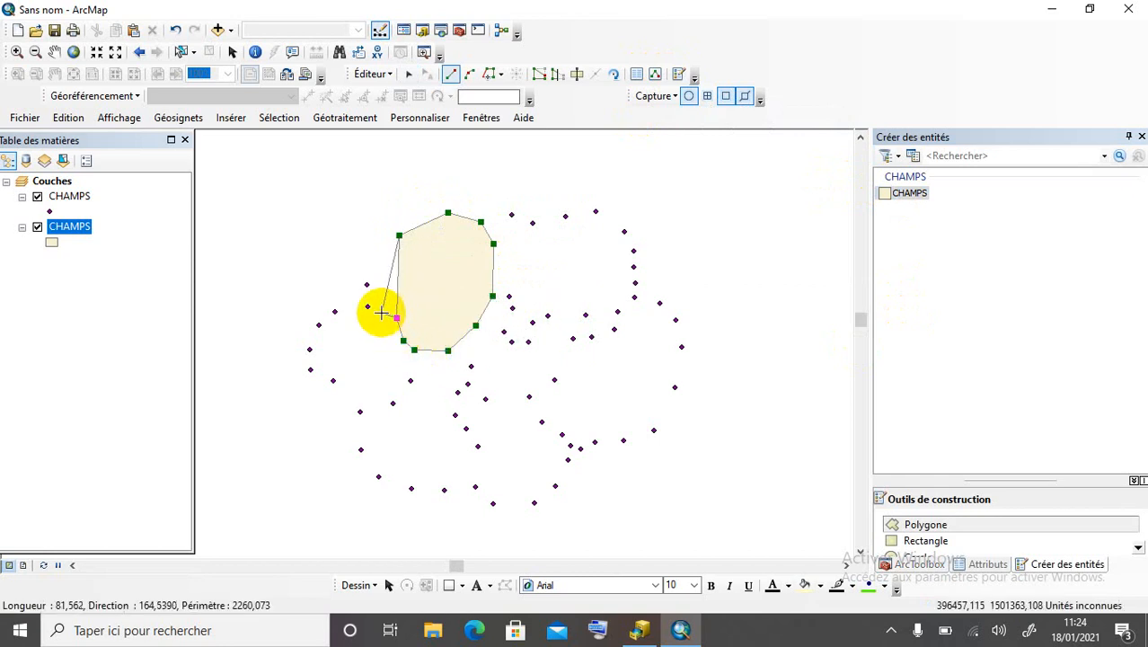
left_click(367, 307)
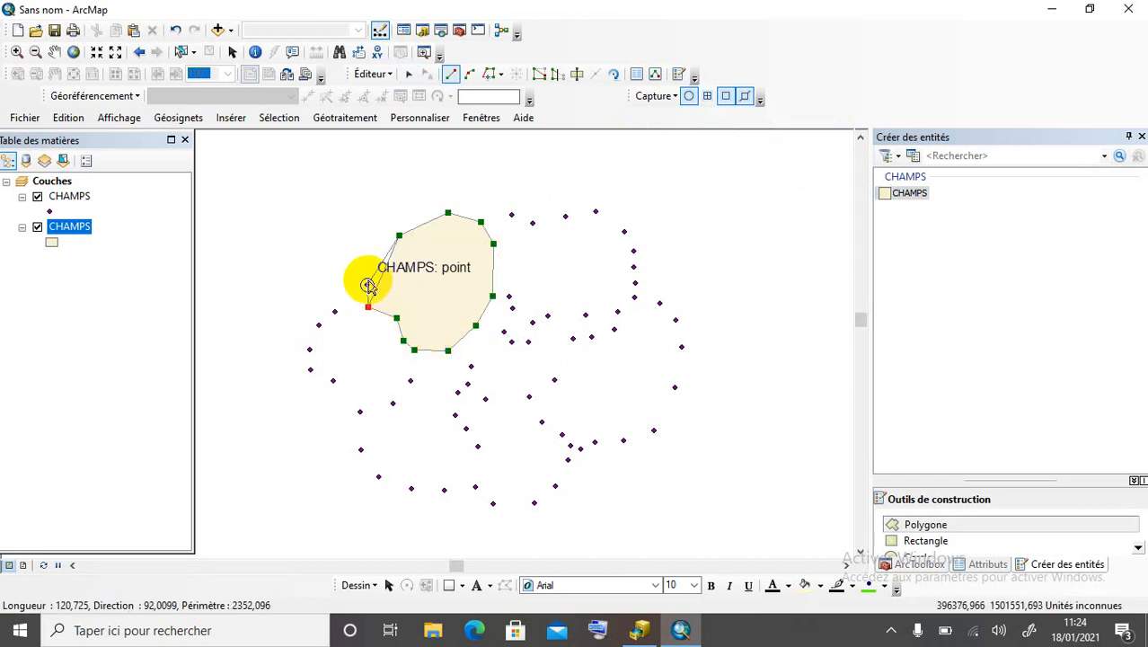
Finish the first field and enter the owner's name in PROPRIETAIRE and ZINDER in VILLE.
double_click(367, 285)
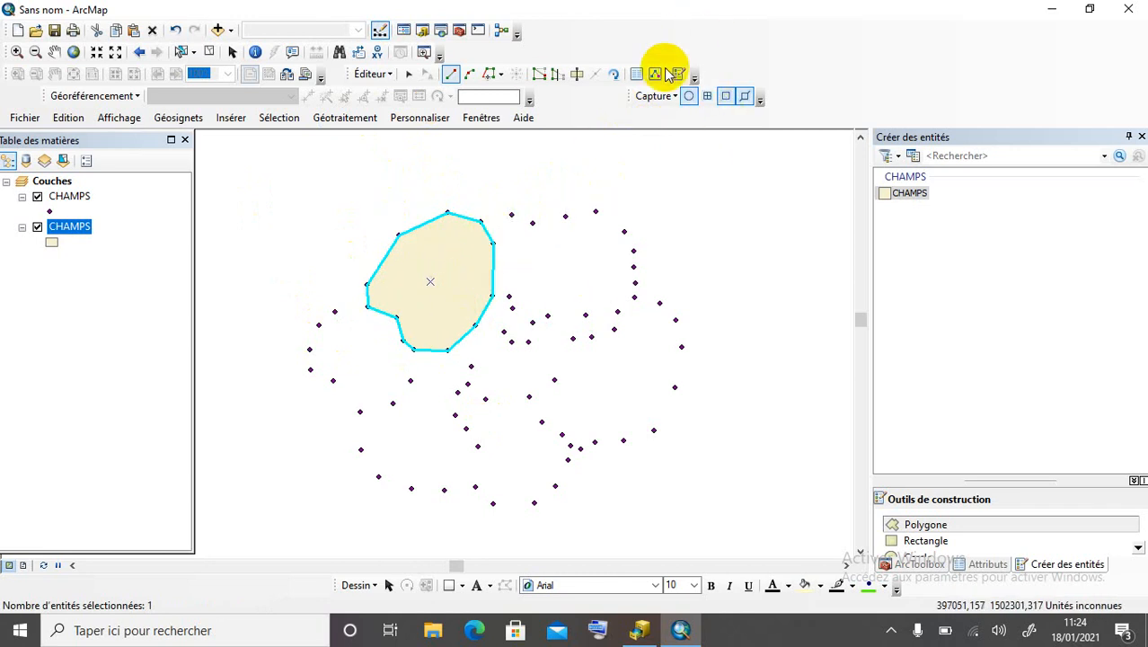
left_click(637, 75)
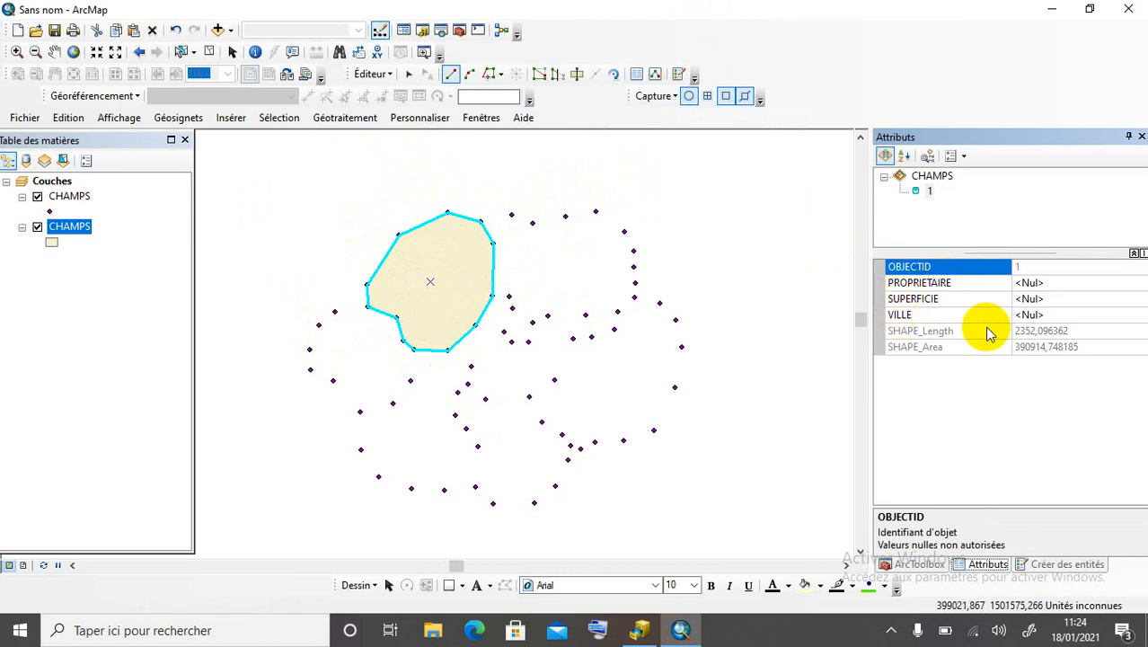
left_click(1047, 283)
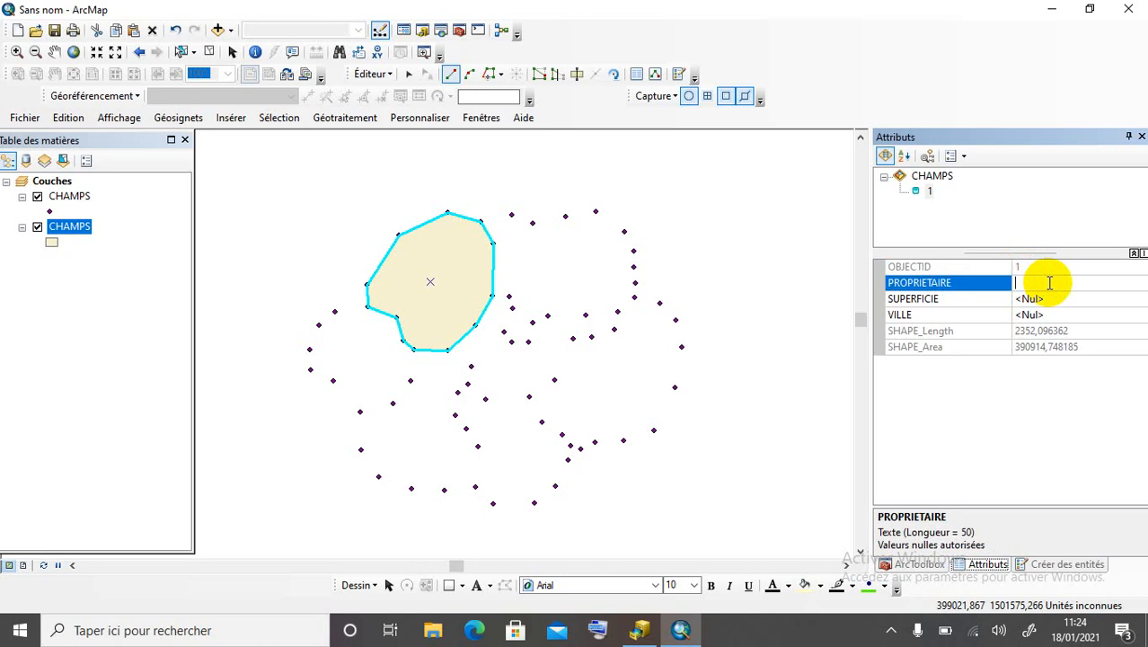
left_click(1030, 299)
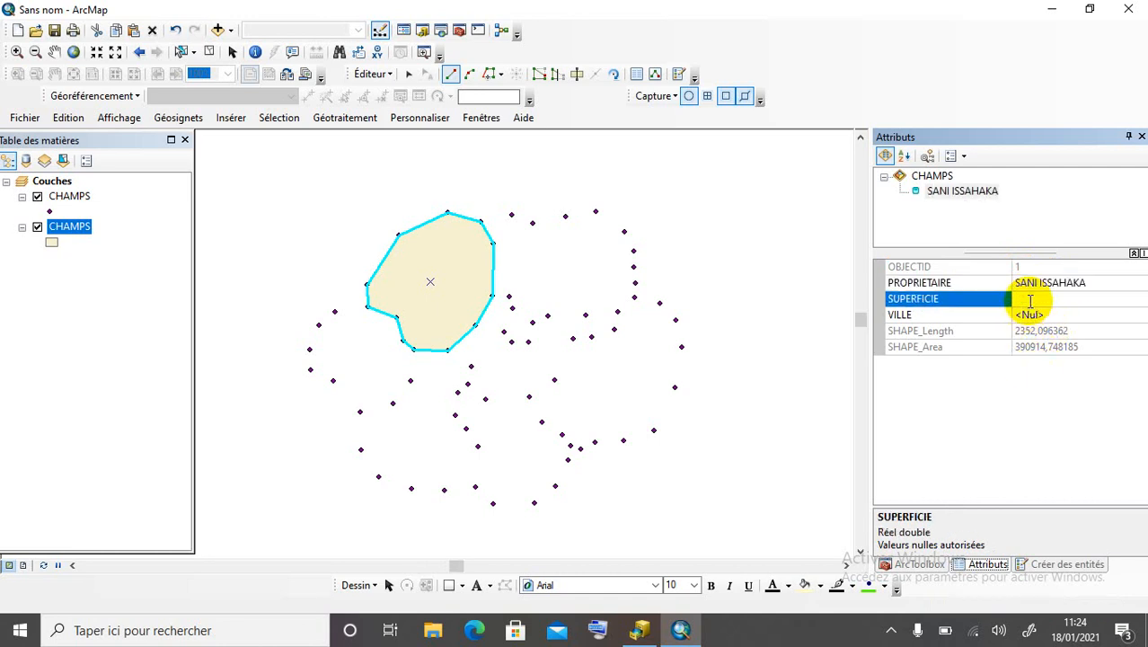
left_click(1057, 314)
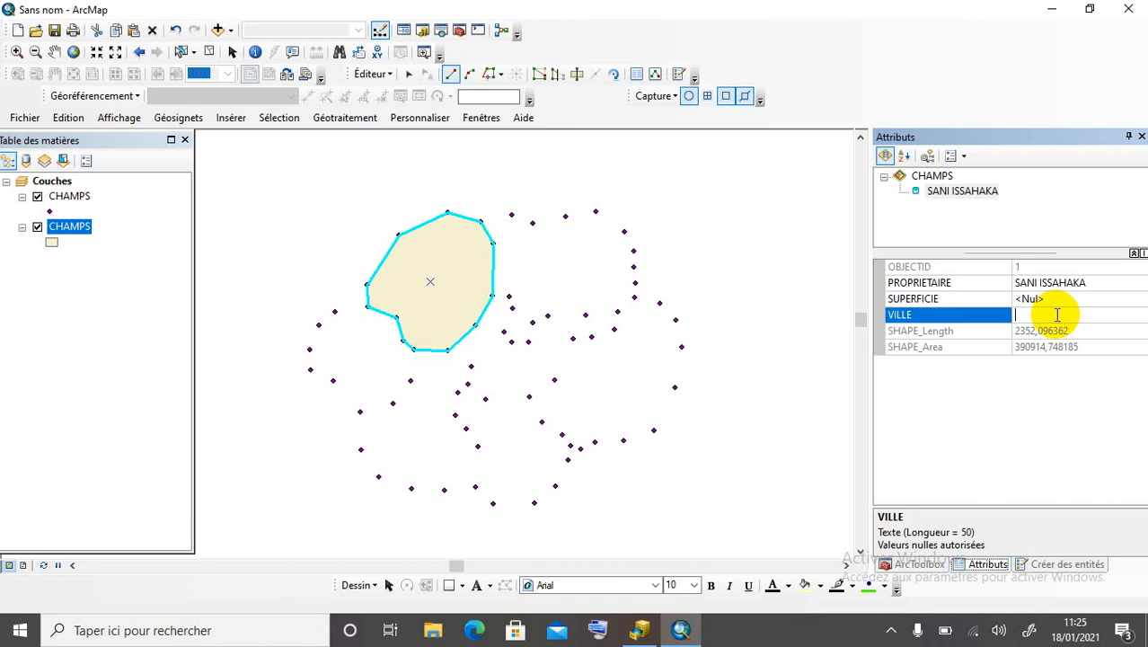
type("ZINDER")
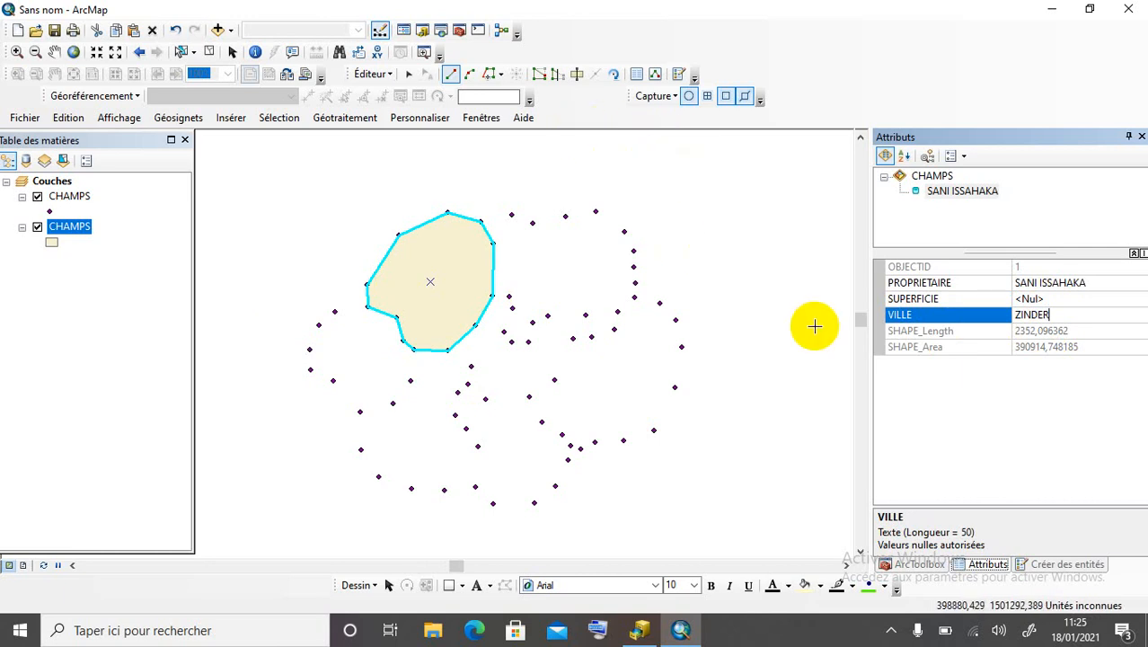
Digitize the second field from the first field's corner around the lower-left points.
left_click(368, 308)
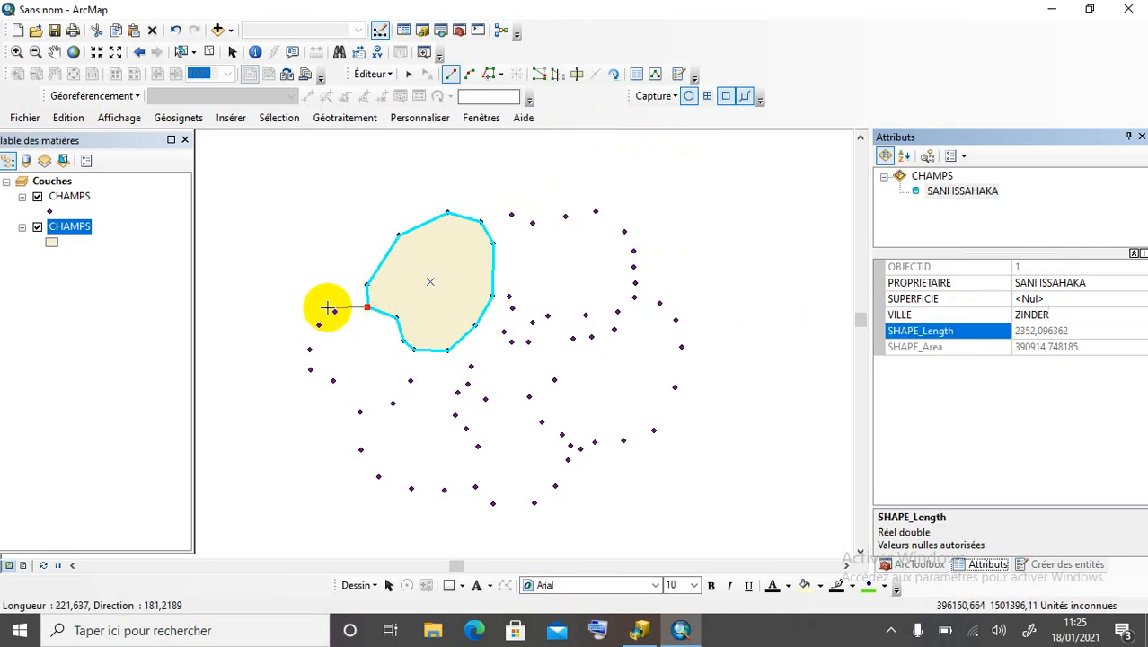
left_click(333, 314)
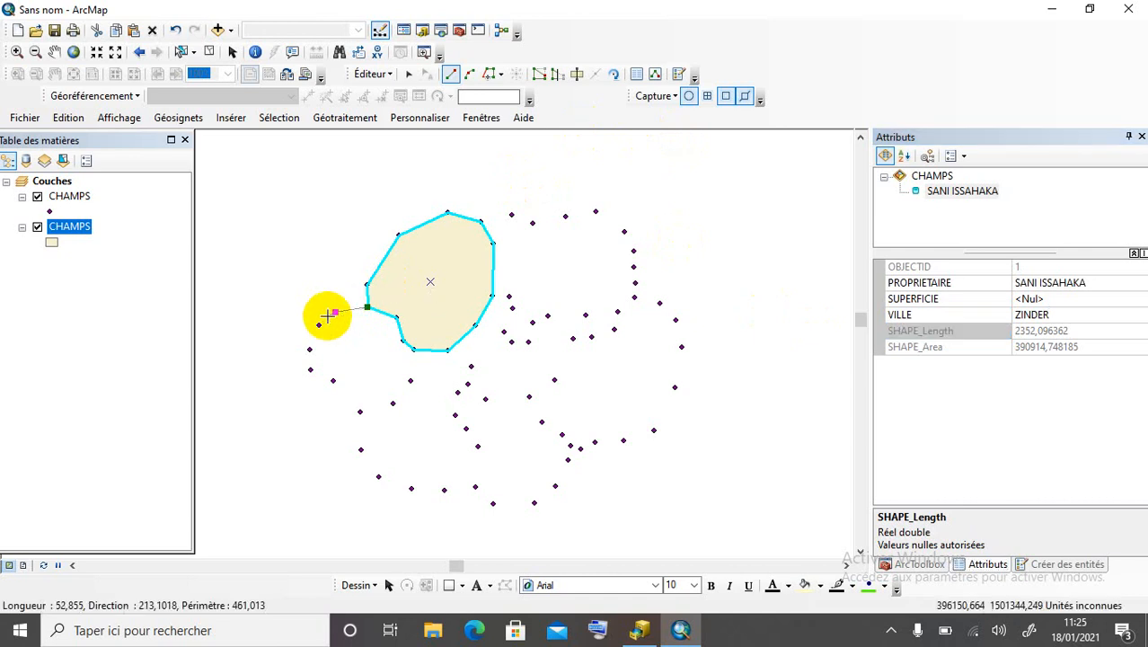
left_click(320, 325)
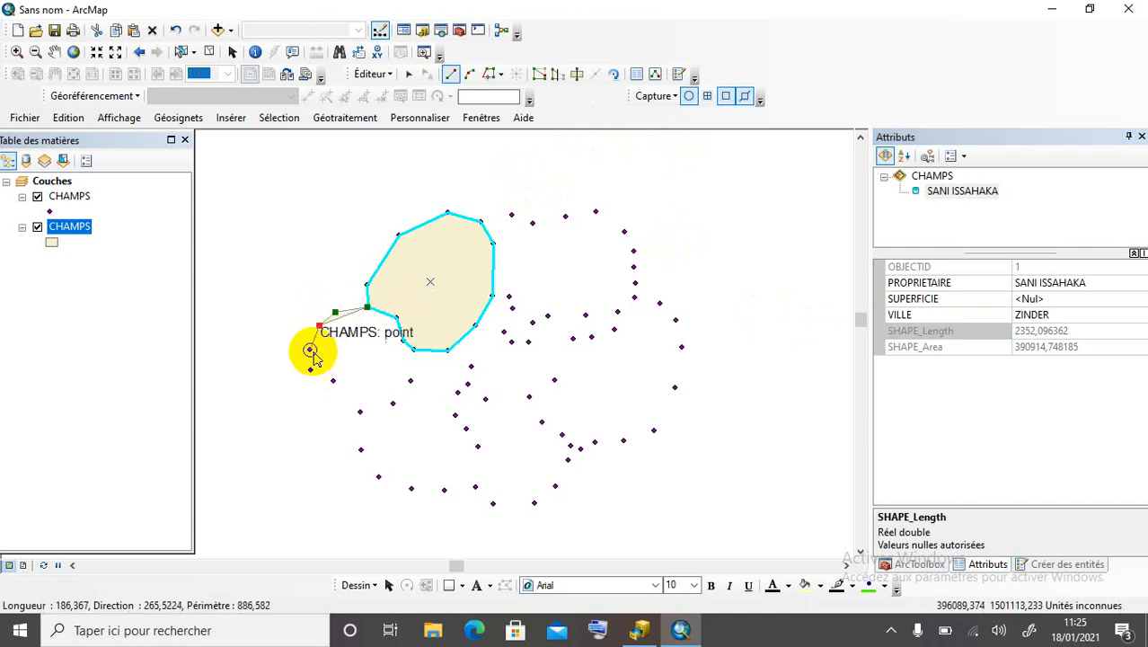
left_click(309, 350)
left_click(309, 370)
left_click(333, 380)
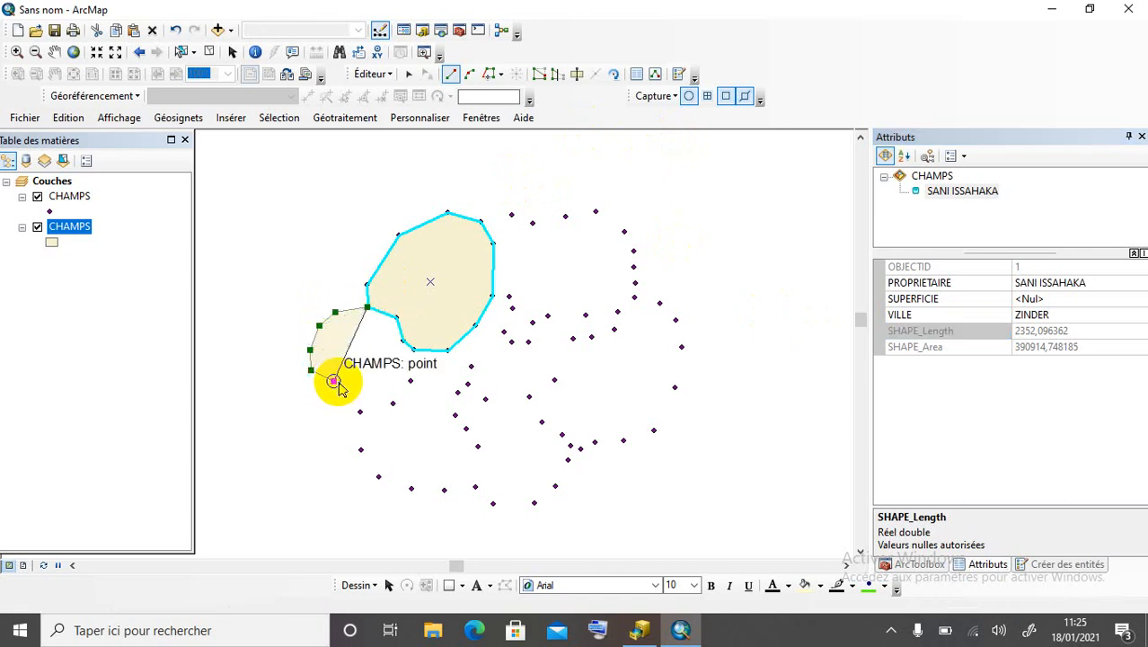
left_click(360, 411)
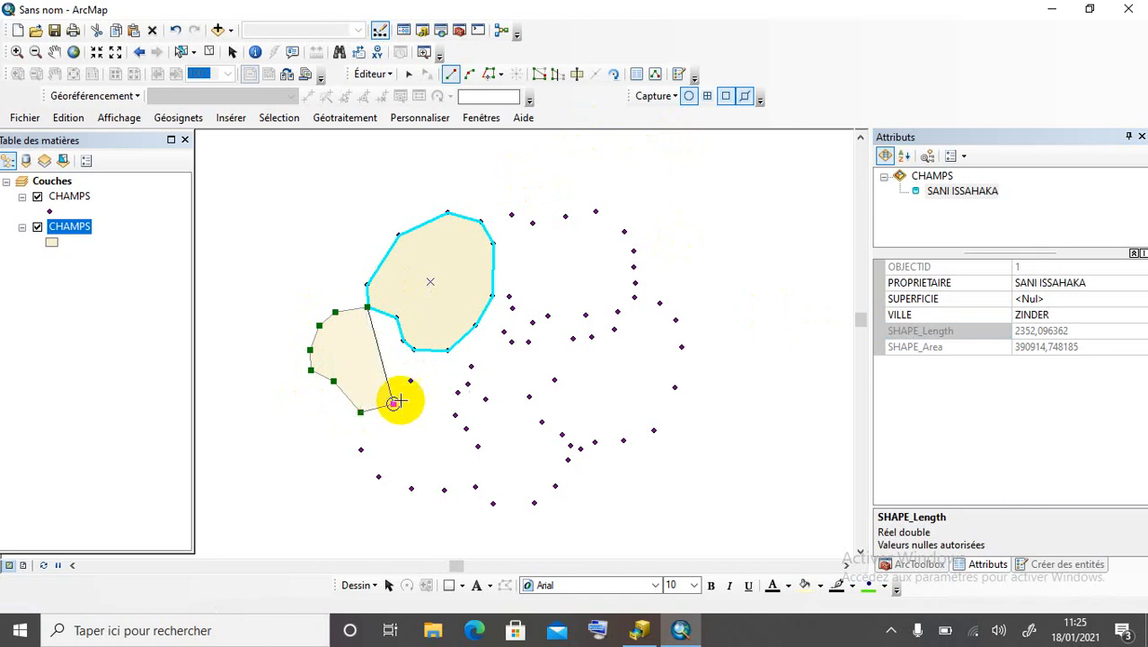
left_click(392, 403)
left_click(410, 381)
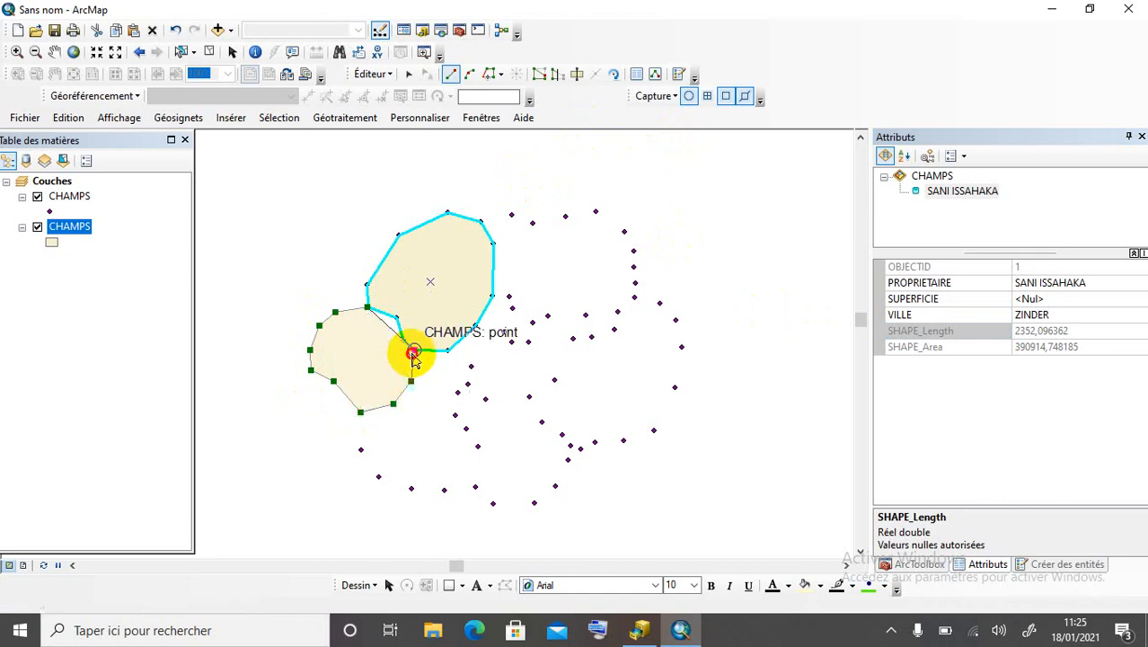
left_click(408, 350)
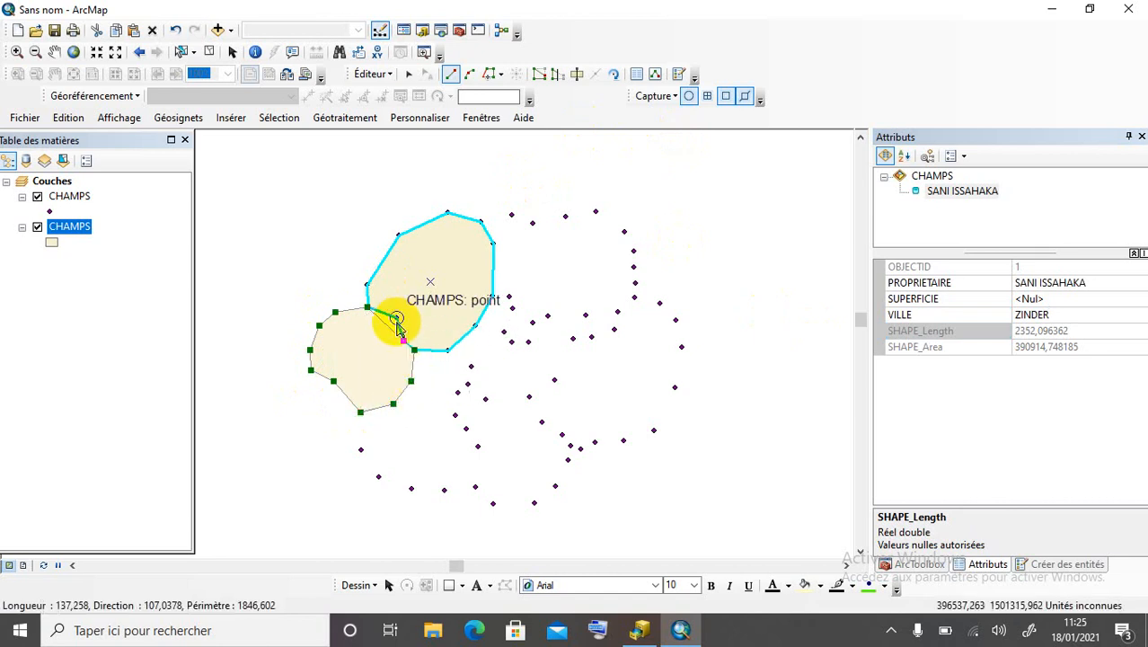
double_click(397, 321)
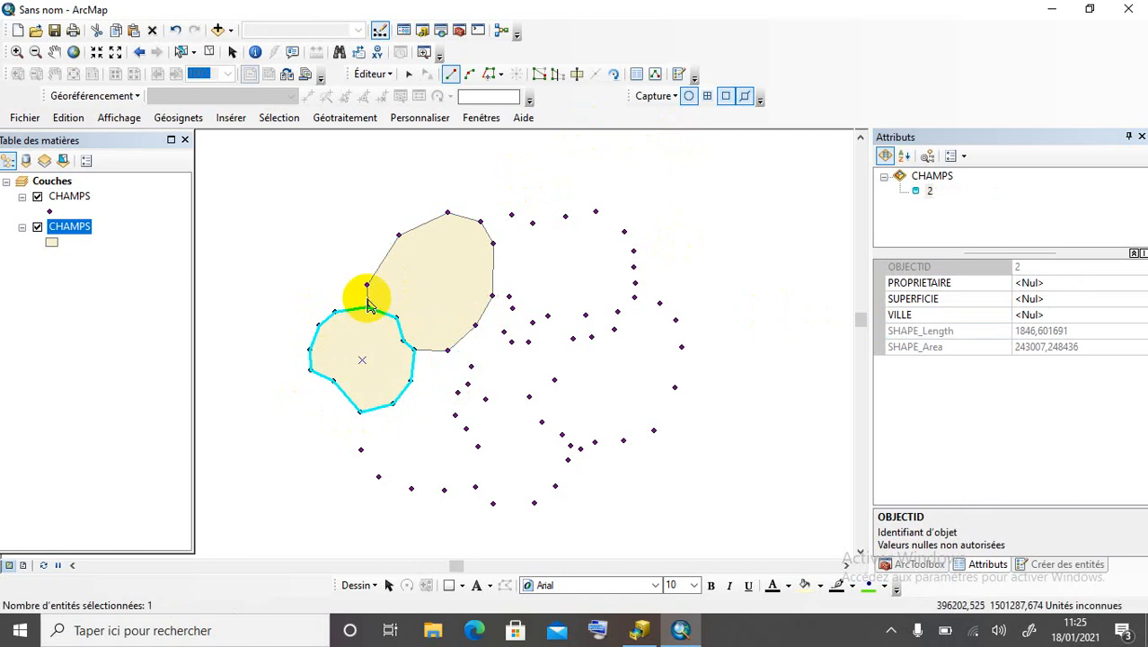
Enter the second field's owner name in PROPRIETAIRE and ZINDER in VILLE.
left_click(1062, 284)
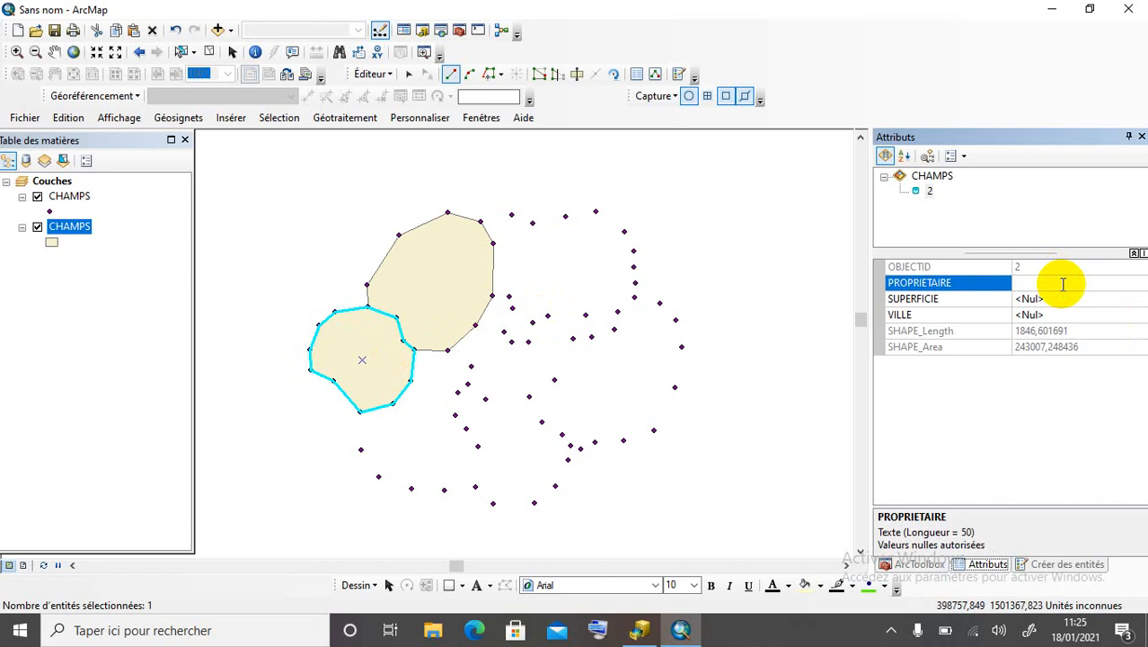
type("o")
key("BackSpace")
key("BackSpace")
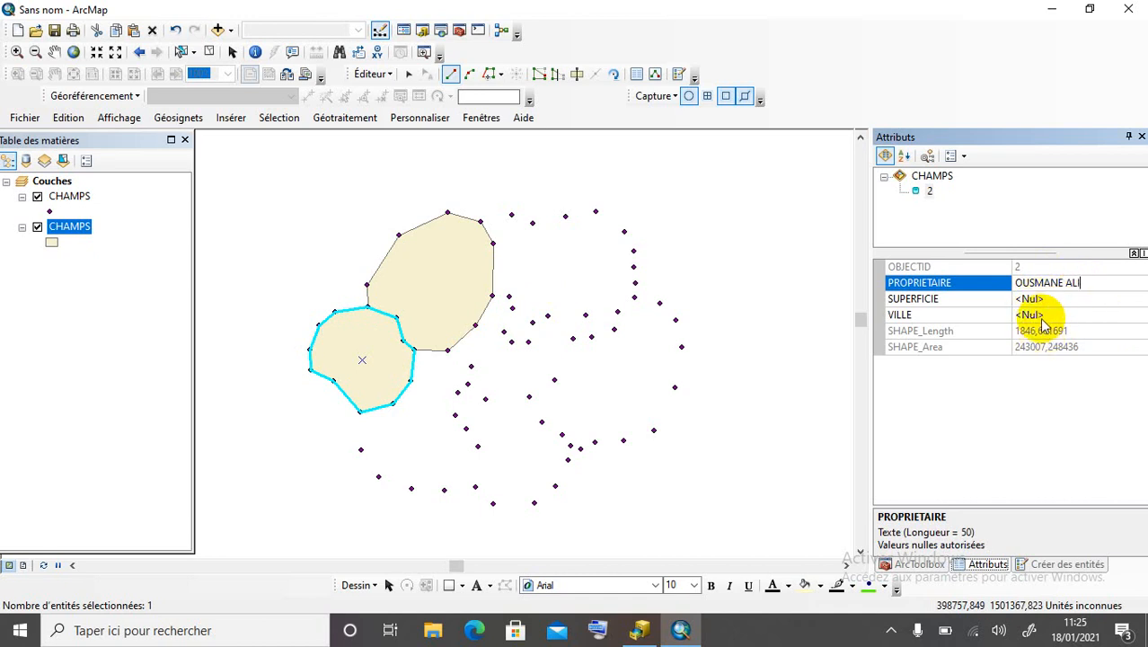
left_click(1041, 315)
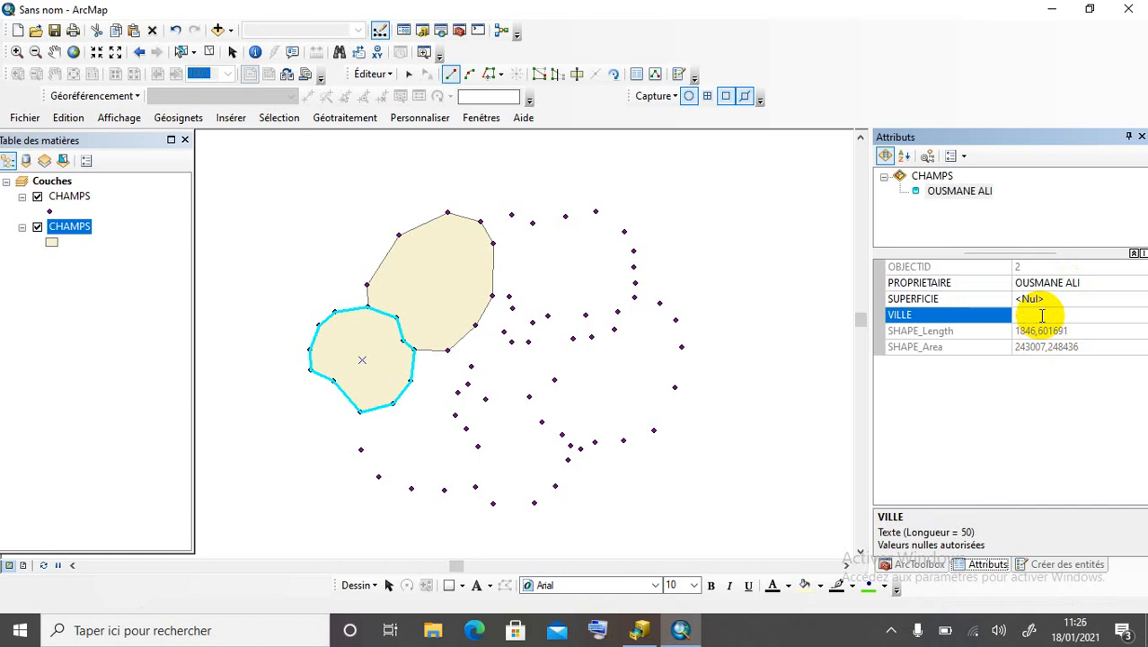
type("ZINDER")
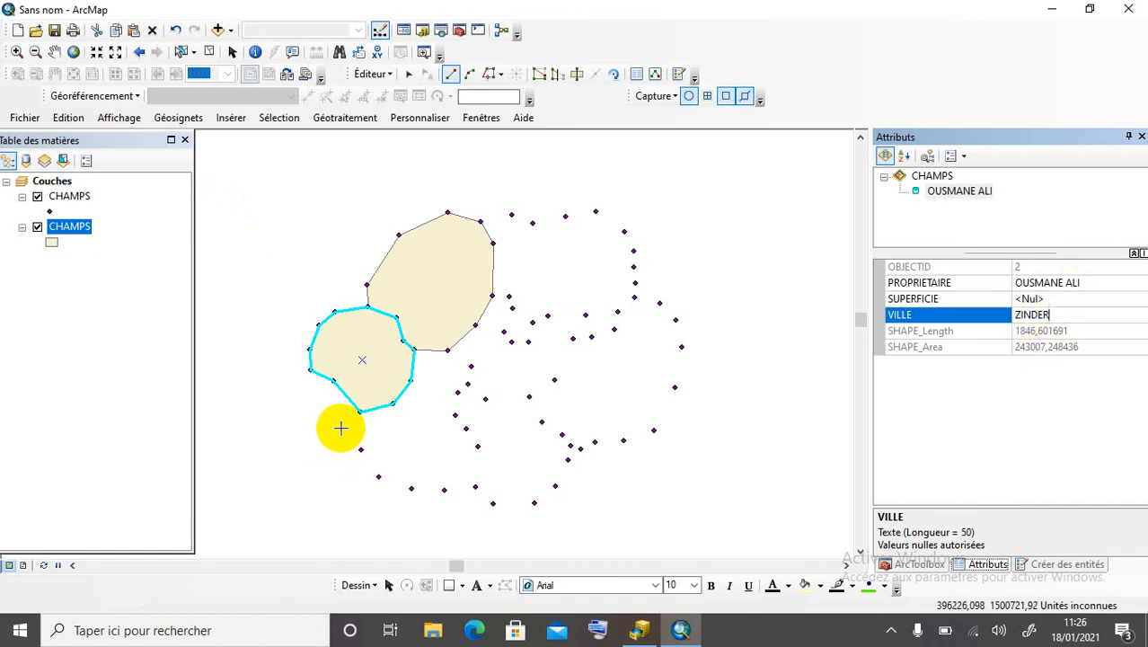
Commit ZINDER and digitize a field polygon below the second field.
key("Return")
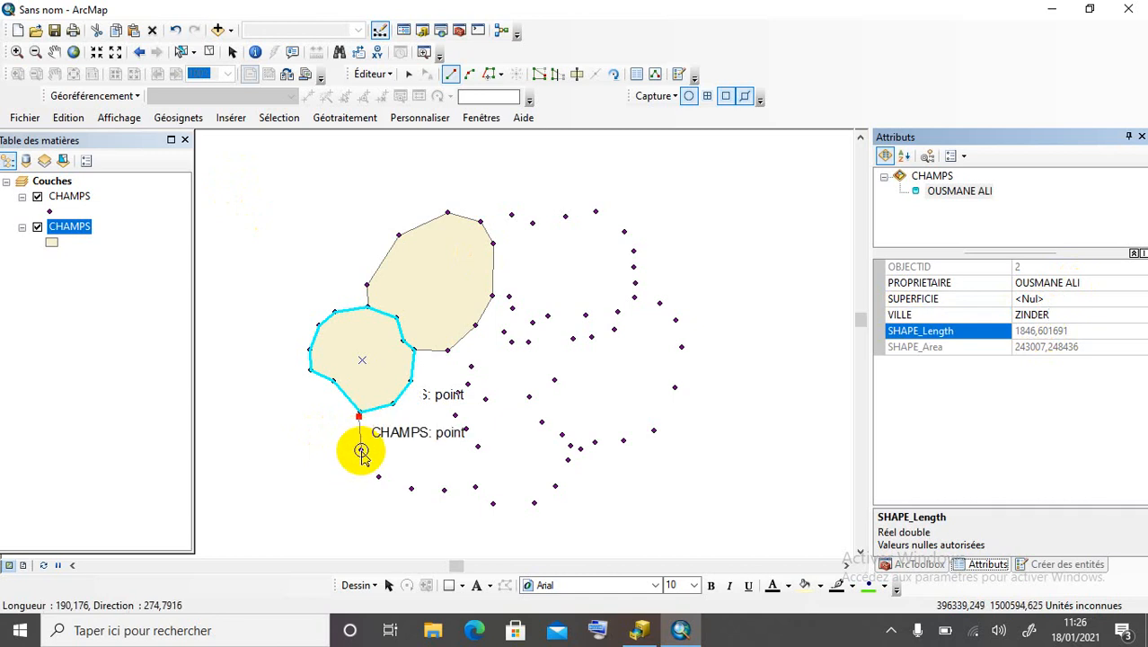
left_click(360, 449)
left_click(378, 477)
left_click(411, 489)
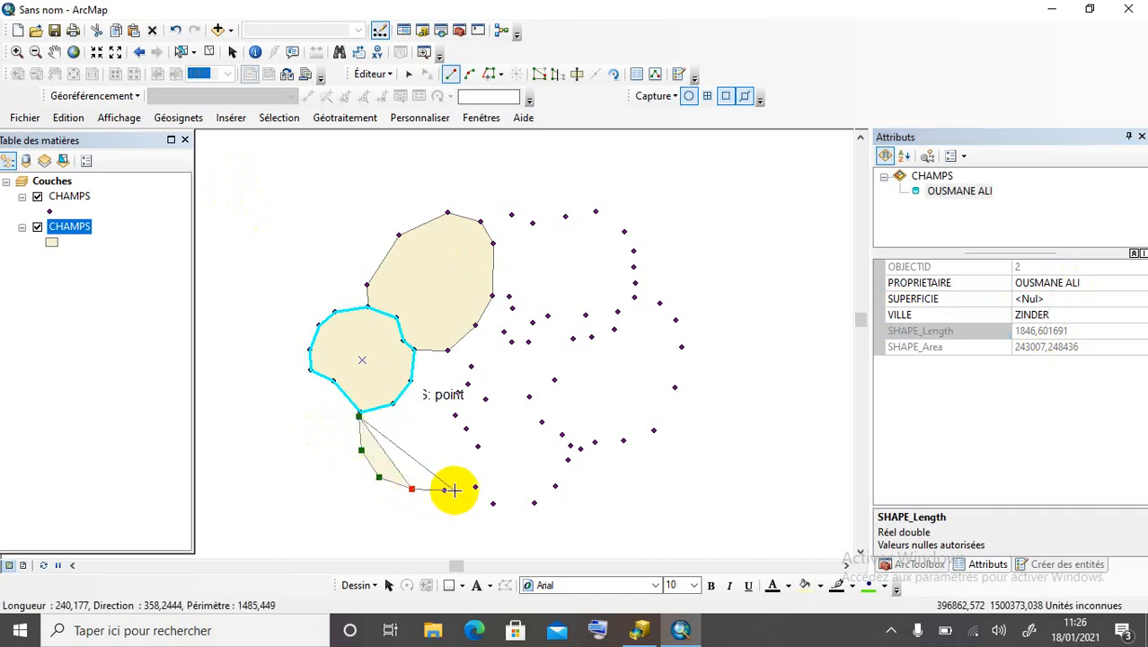
left_click(444, 490)
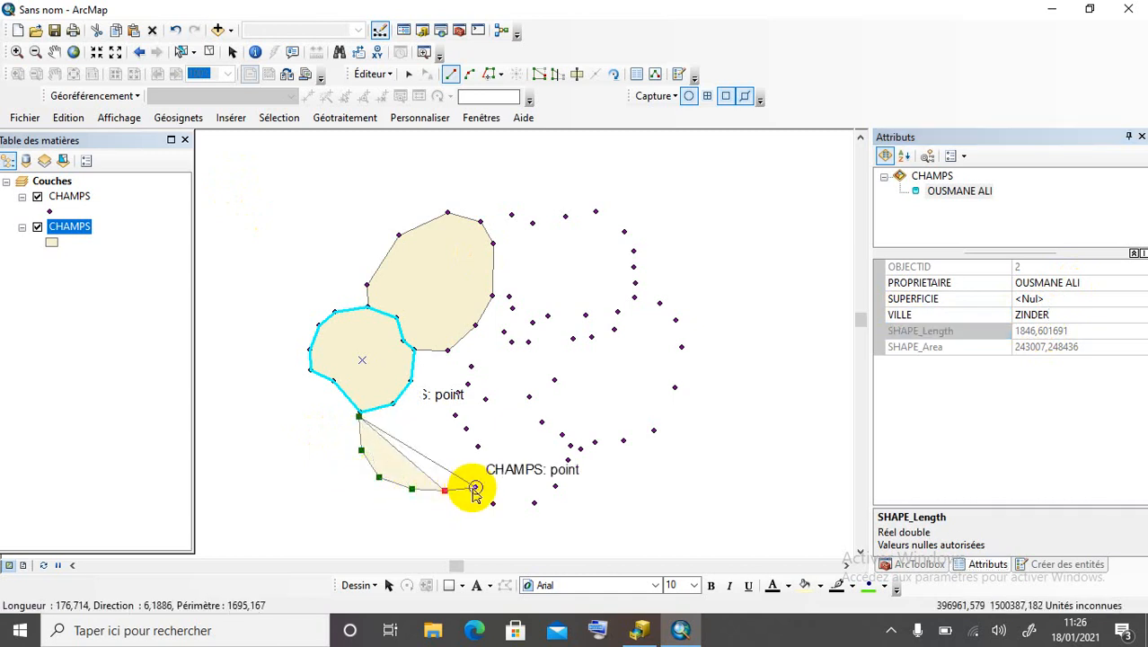
left_click(475, 487)
left_click(478, 445)
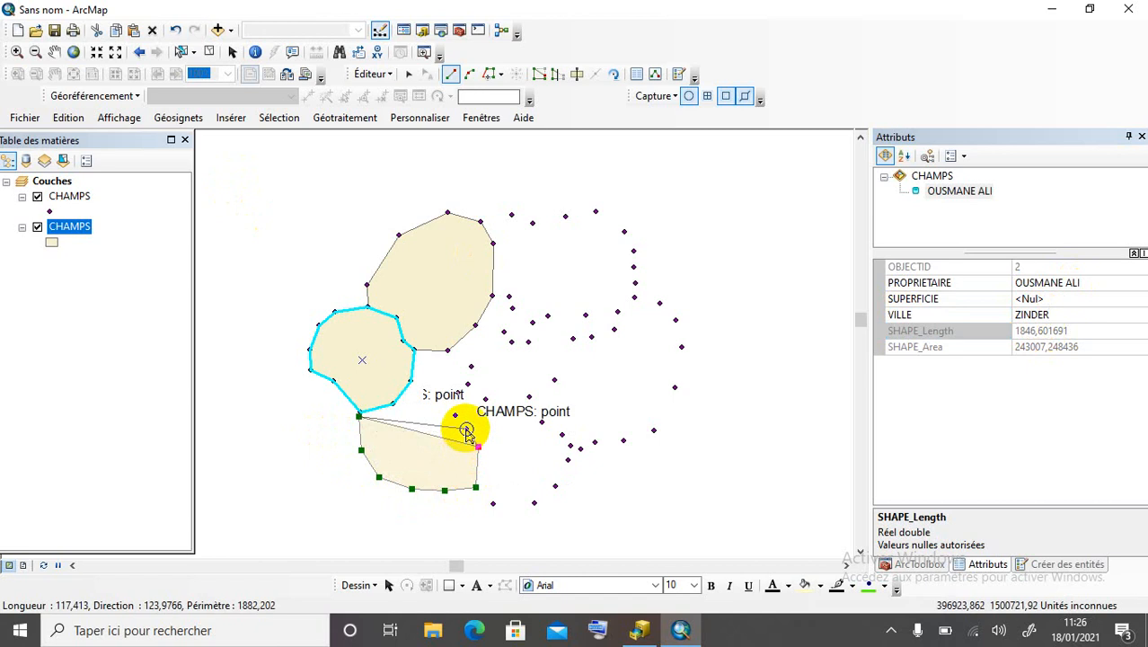
double_click(451, 411)
Digitize field 3 filling the gap between the existing fields along shared corners.
scroll(479, 362, "up", 2)
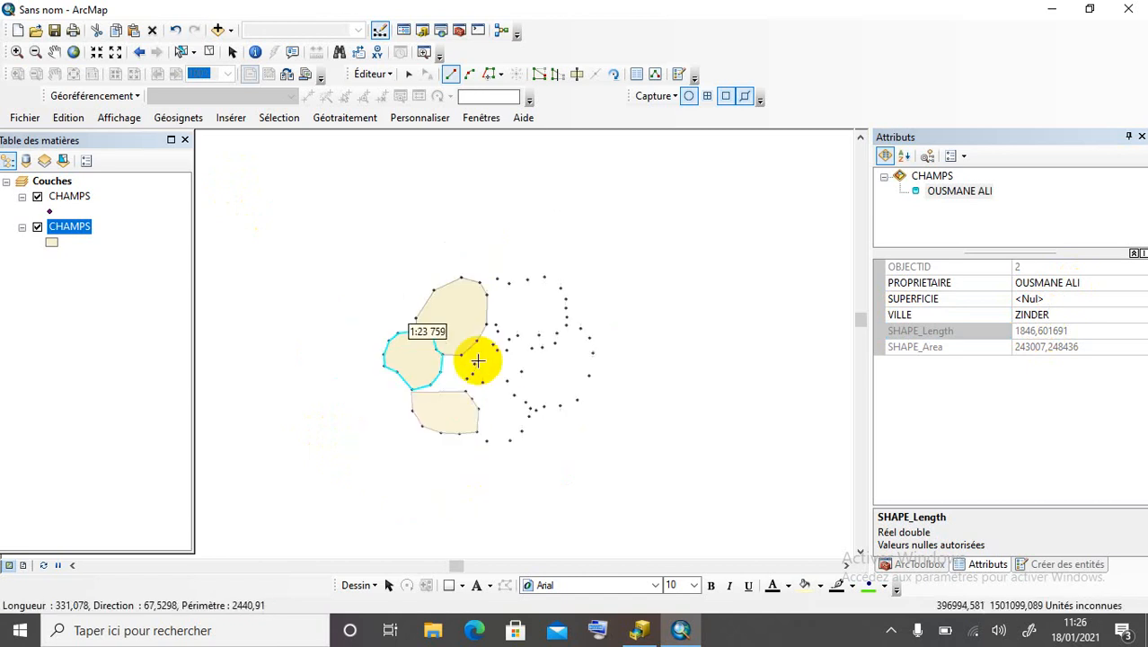
scroll(477, 362, "down", 3)
left_click(438, 443)
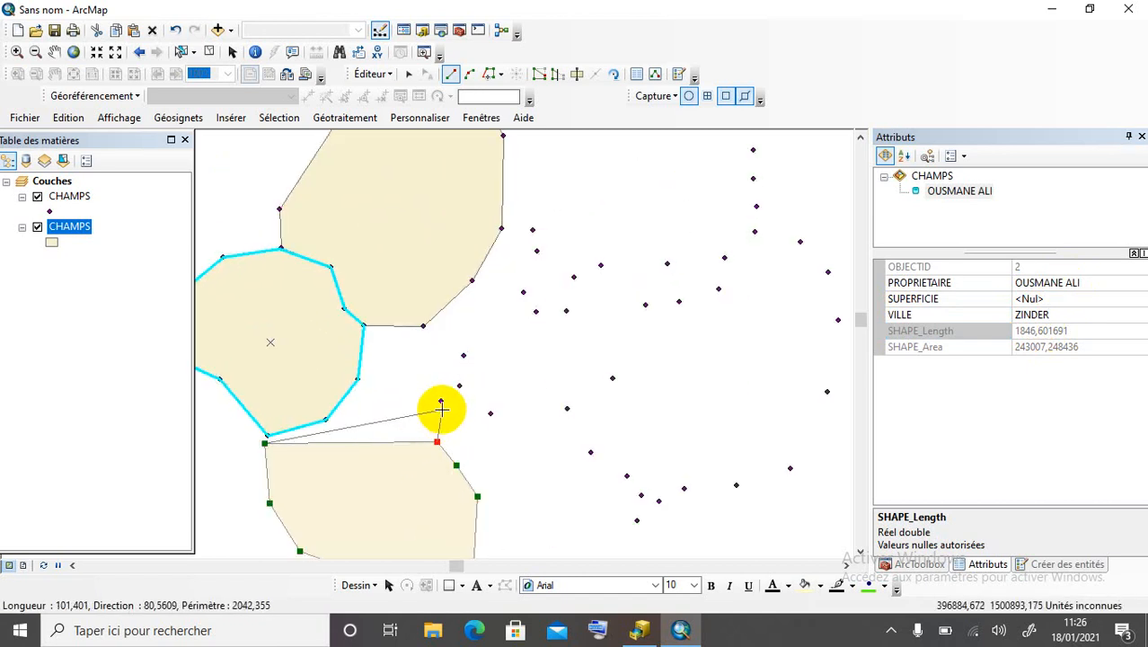
left_click(440, 402)
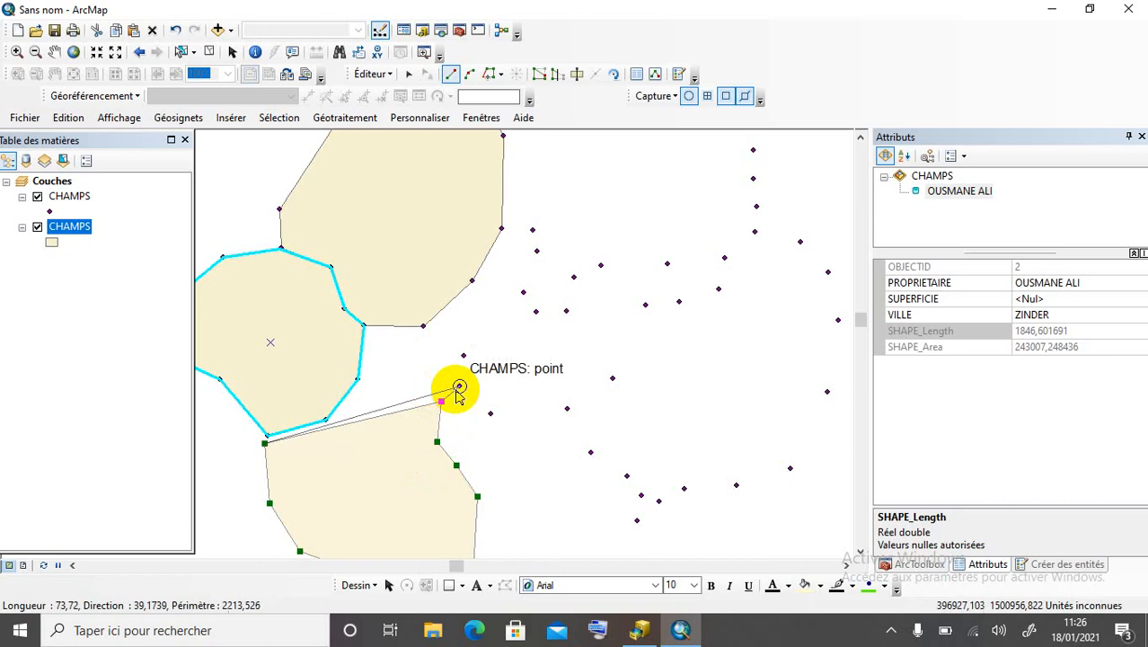
left_click(458, 386)
left_click(463, 355)
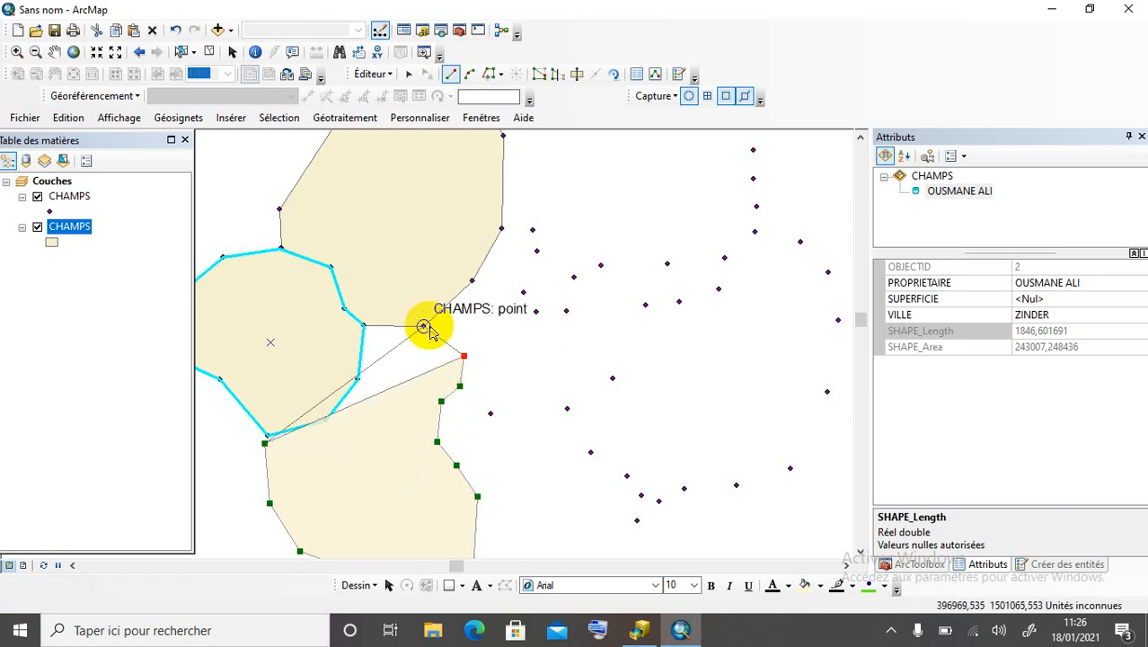
left_click(423, 326)
left_click(364, 325)
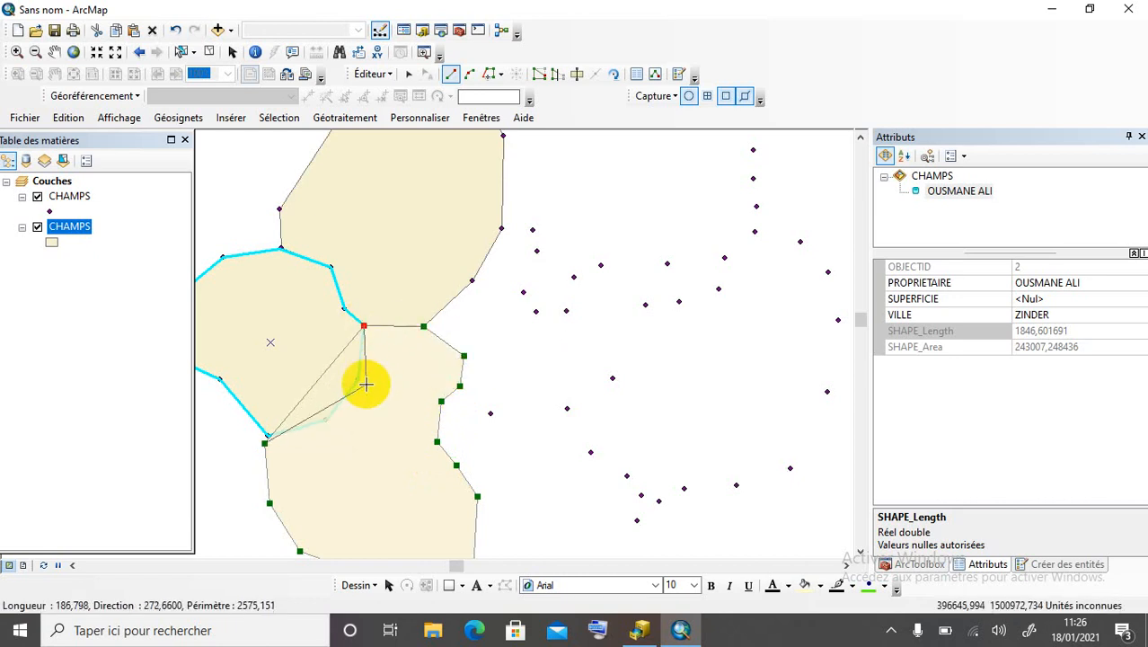
left_click(357, 380)
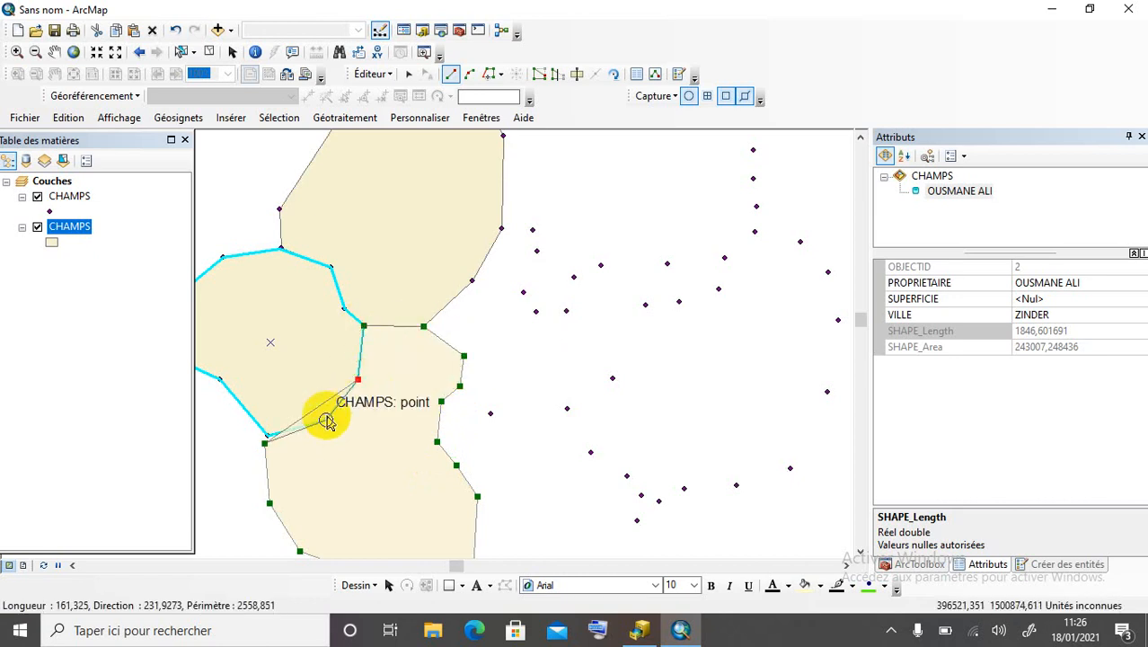
left_click(325, 419)
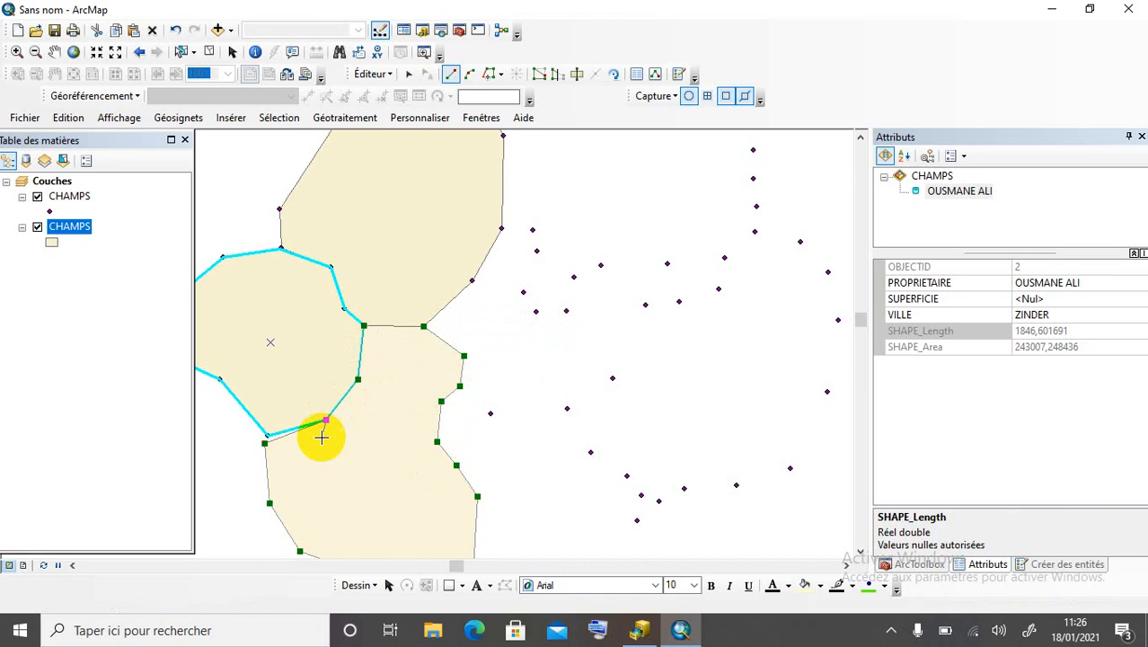
double_click(268, 437)
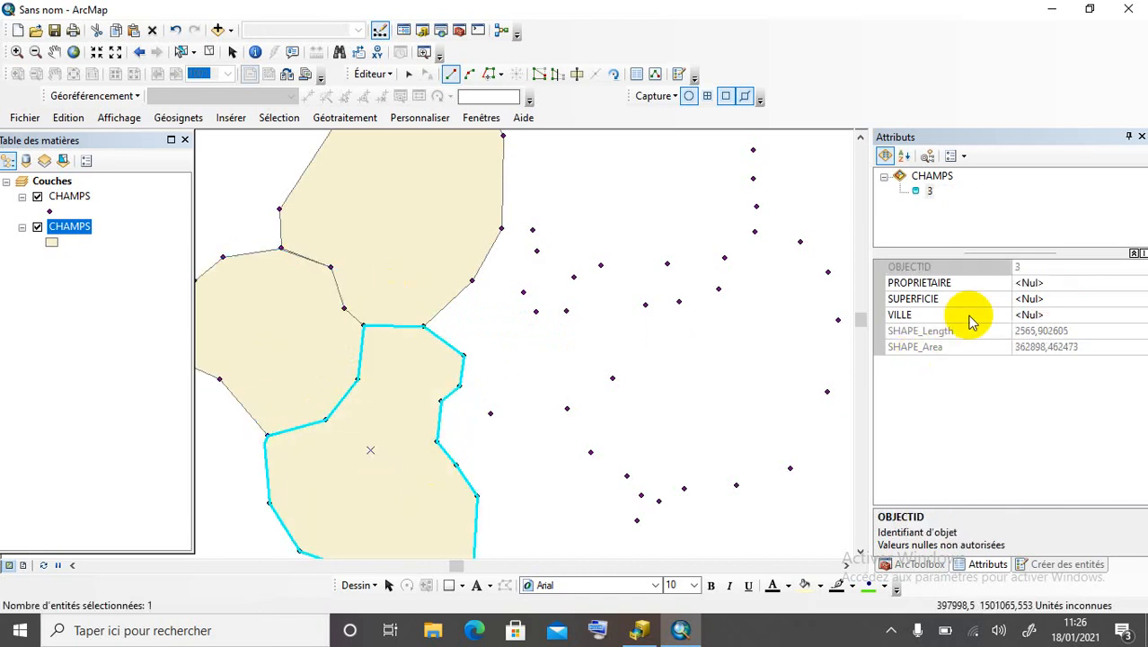
Enter field 3's owner name in PROPRIETAIRE and ZINDER in VILLE.
left_click(1063, 285)
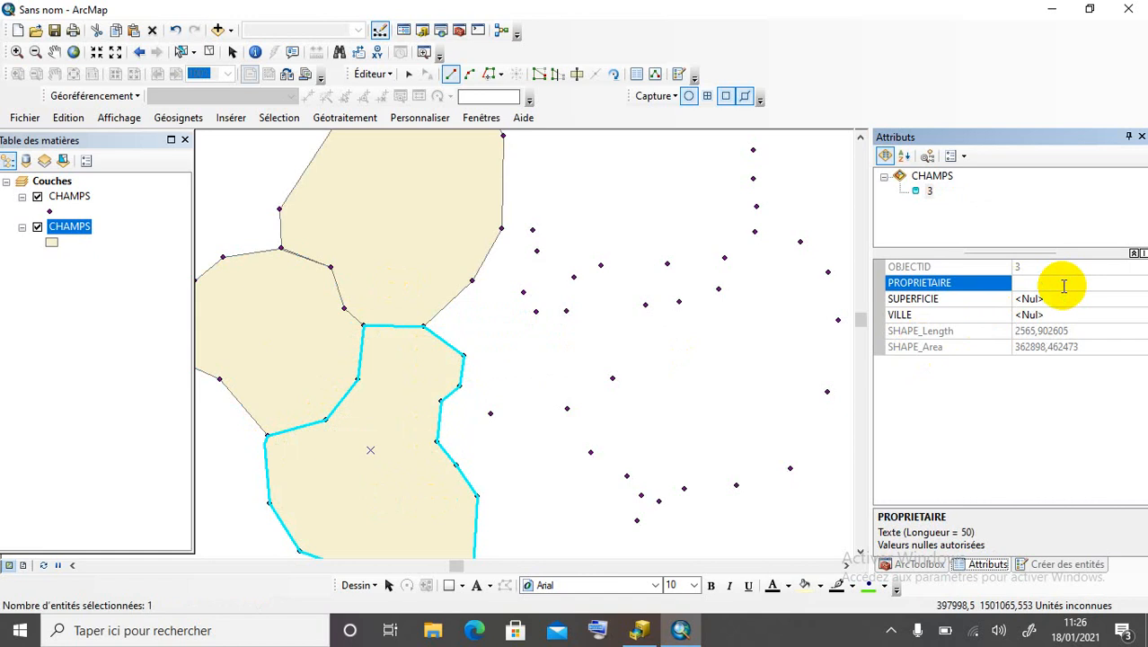
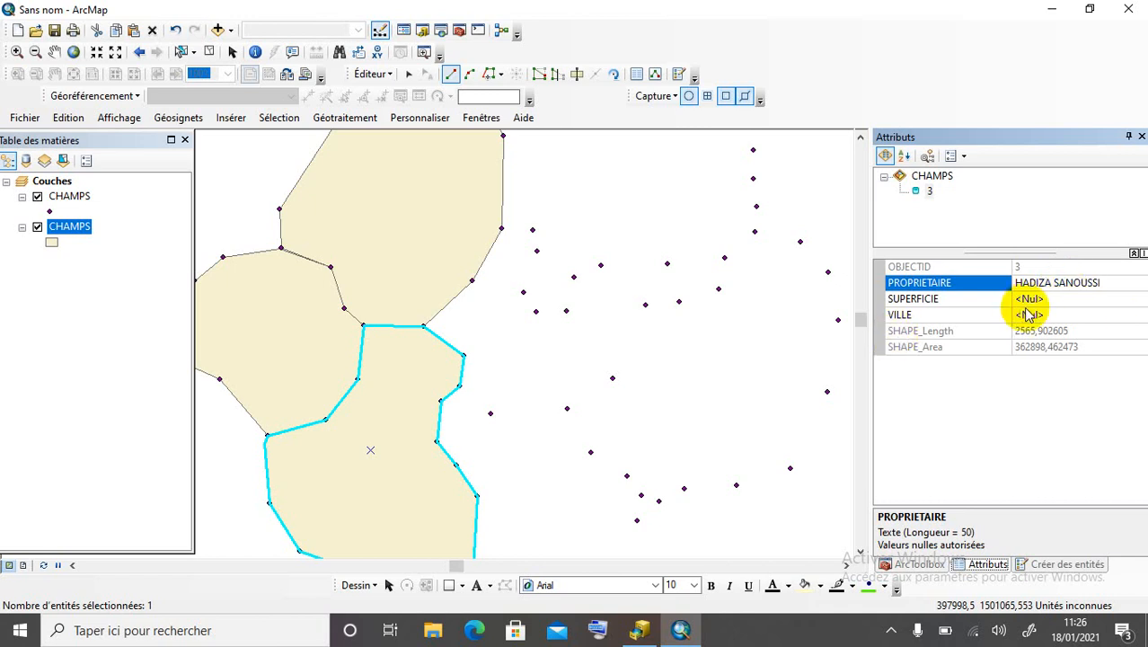
left_click(1030, 314)
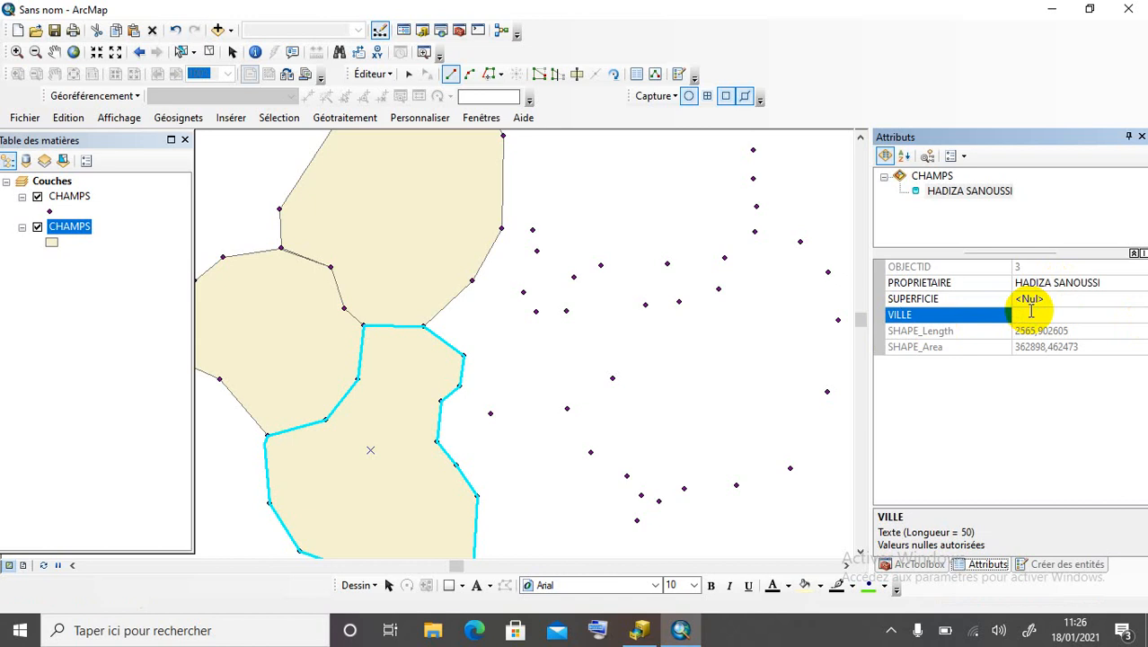
type("ZINDER")
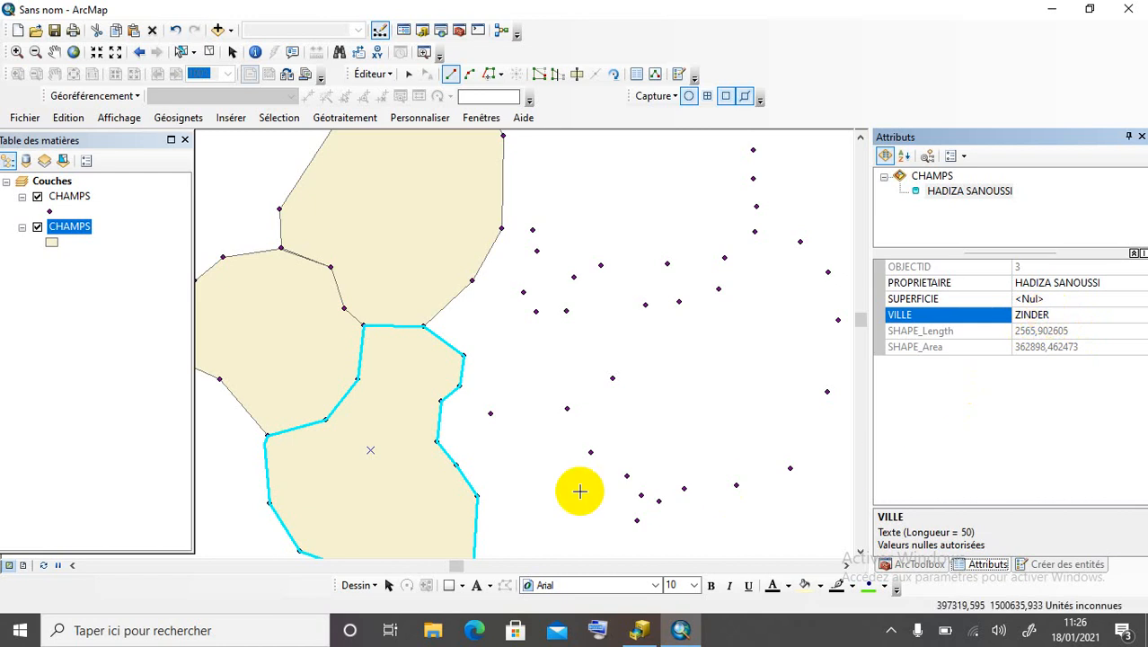
scroll(275, 297, "up", 1)
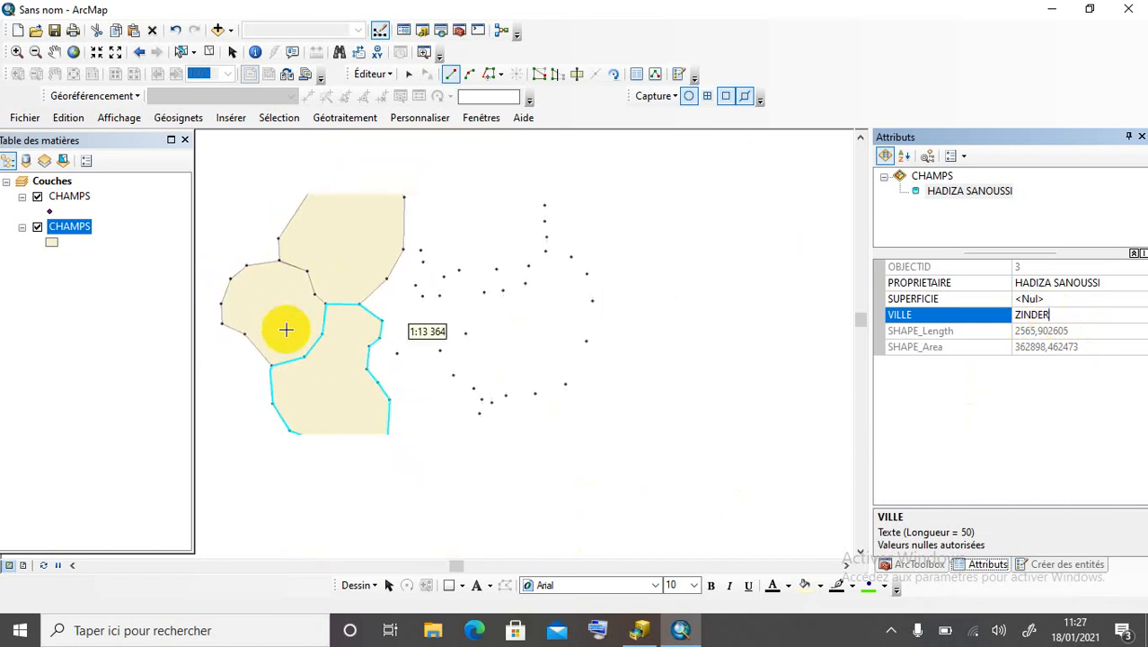
scroll(296, 337, "down", 1)
Start field 4 at field 3's corner and trace its southern and eastern boundary points.
scroll(361, 404, "down", 1)
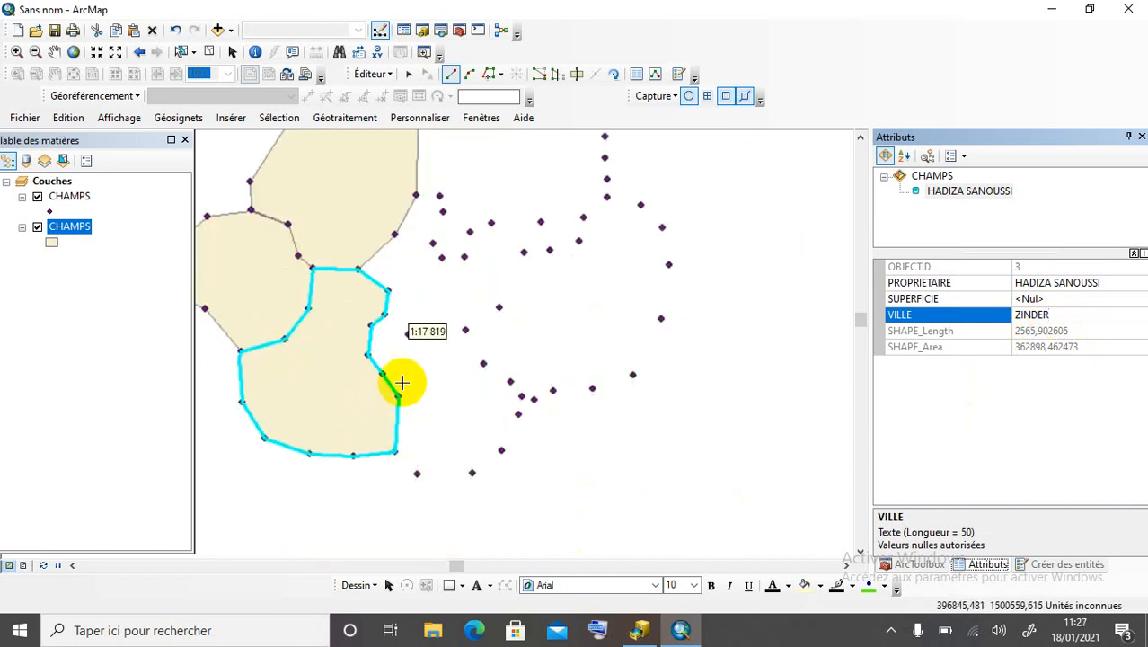
left_click(394, 453)
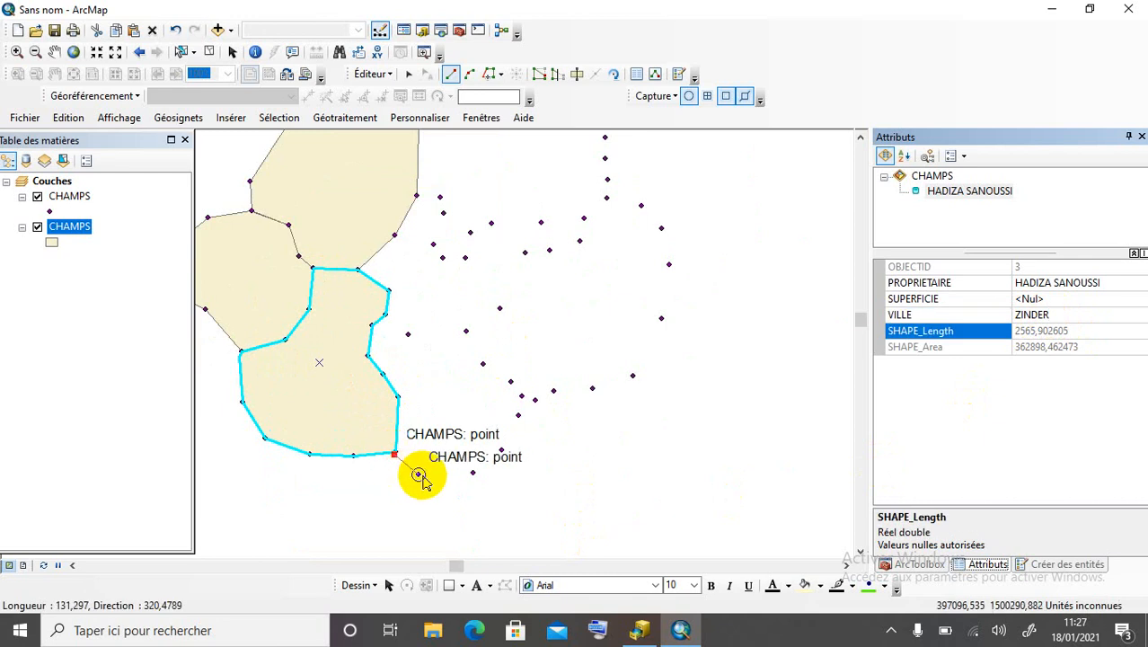
left_click(418, 474)
left_click(473, 472)
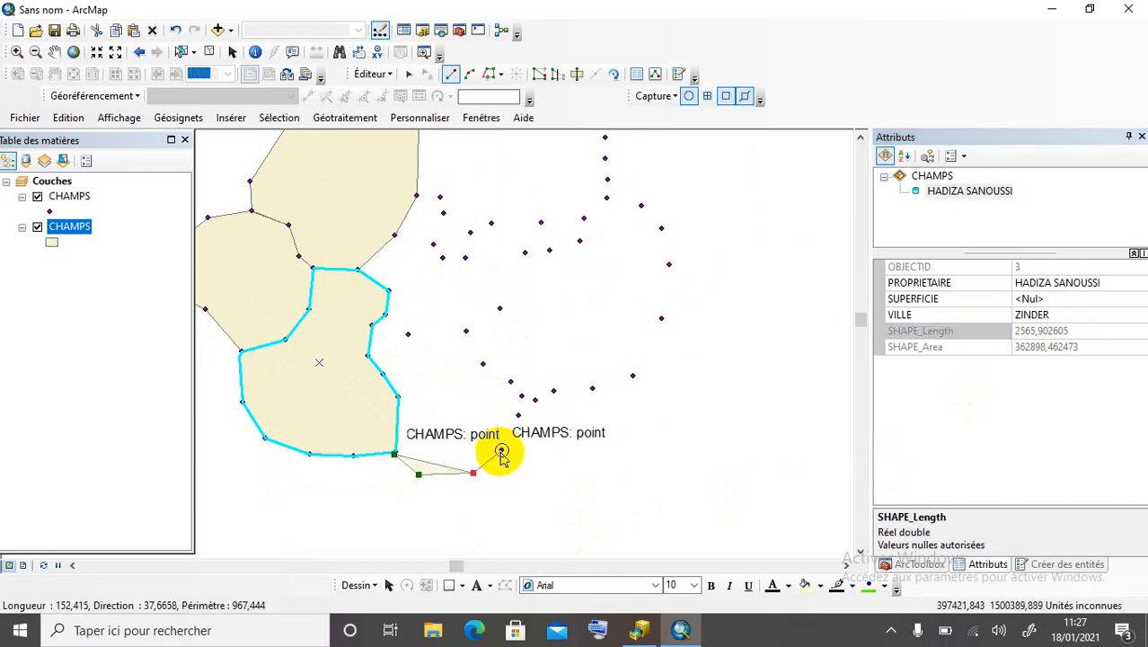
left_click(502, 448)
left_click(518, 414)
left_click(521, 395)
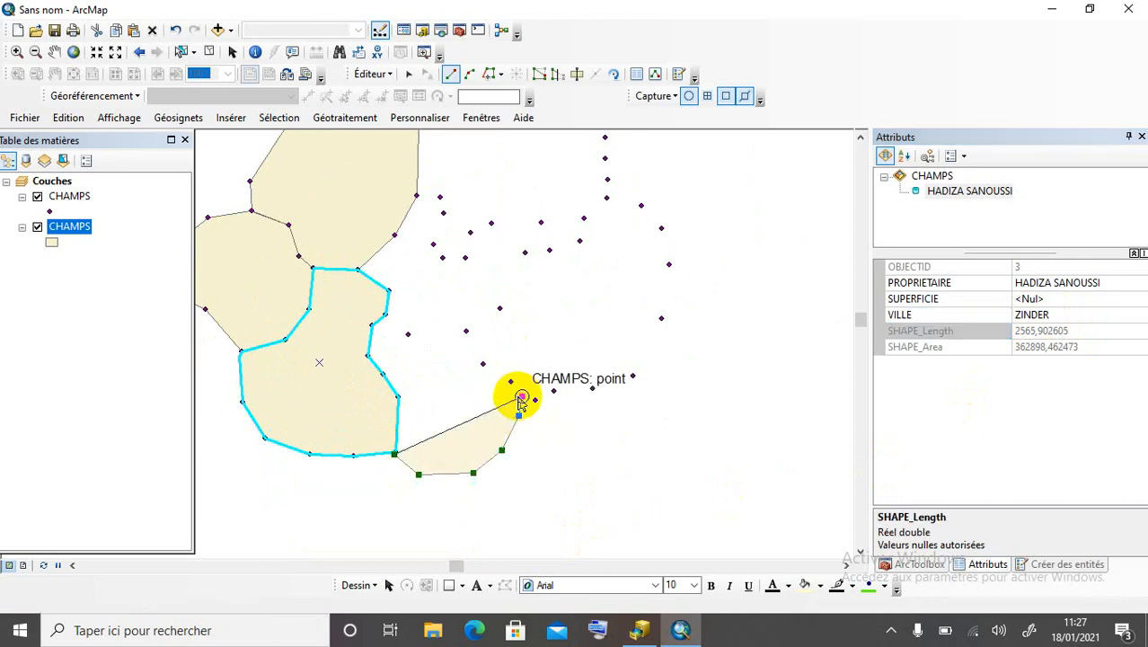
left_click(510, 382)
left_click(482, 367)
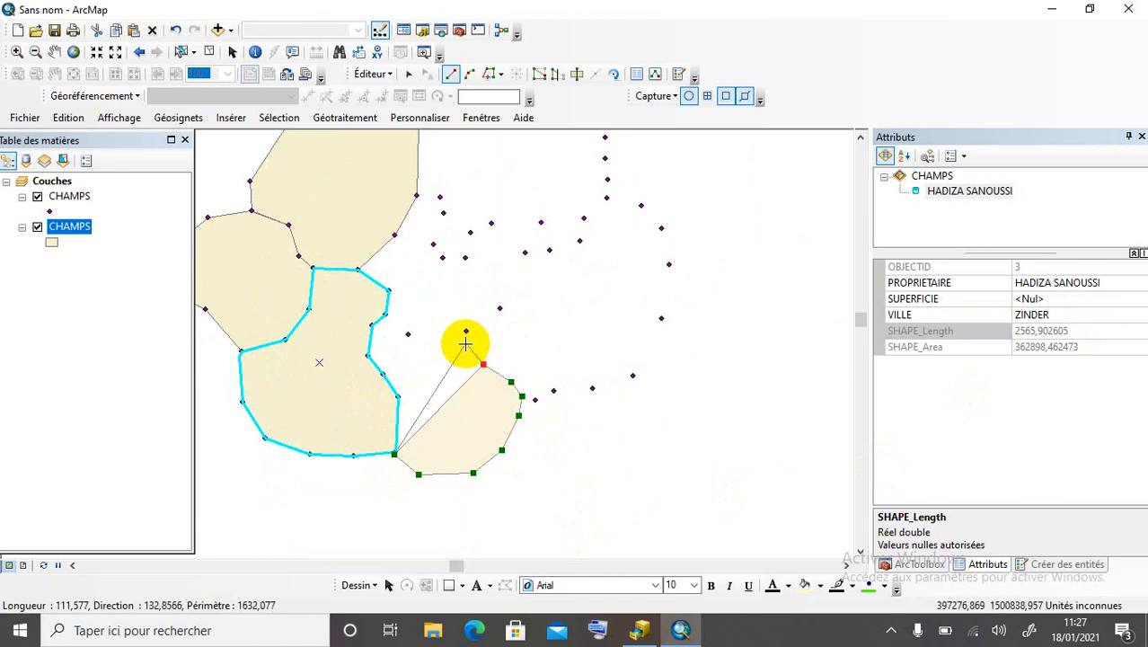
left_click(409, 339)
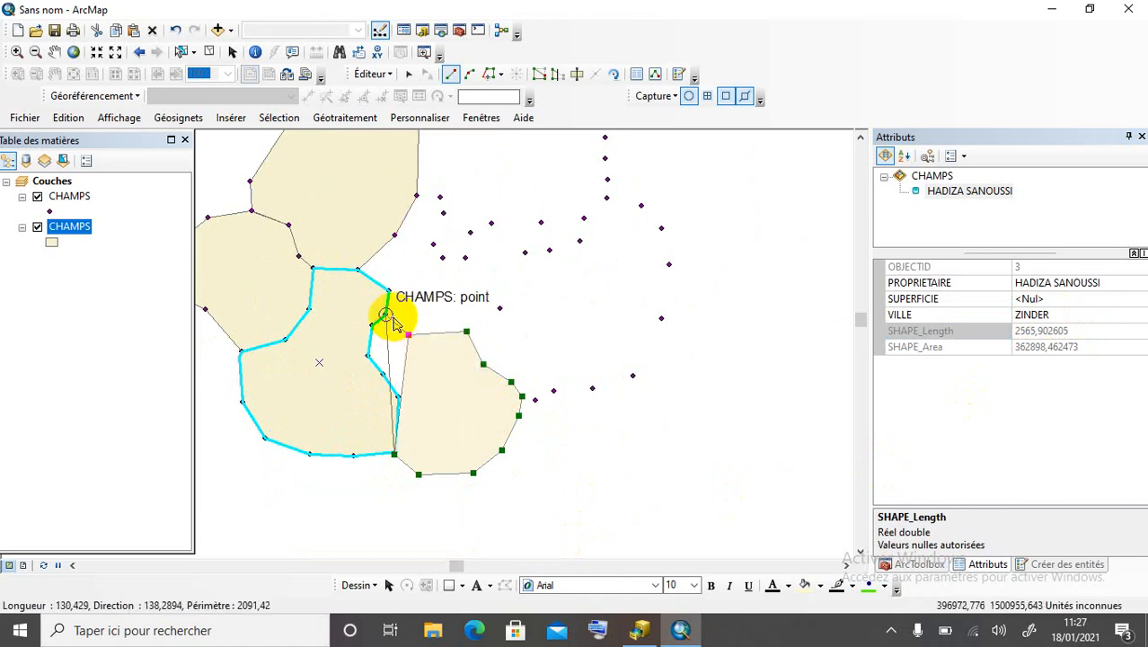
Close field 4 along the boundary shared with field 3.
left_click(386, 313)
left_click(373, 325)
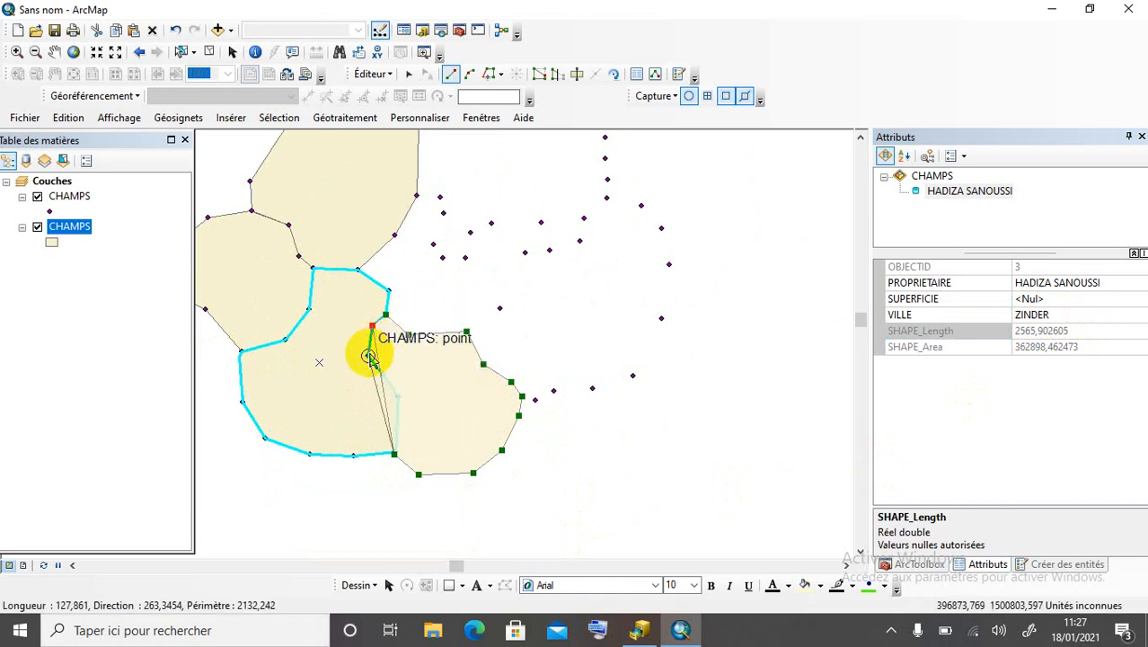
left_click(368, 357)
left_click(383, 374)
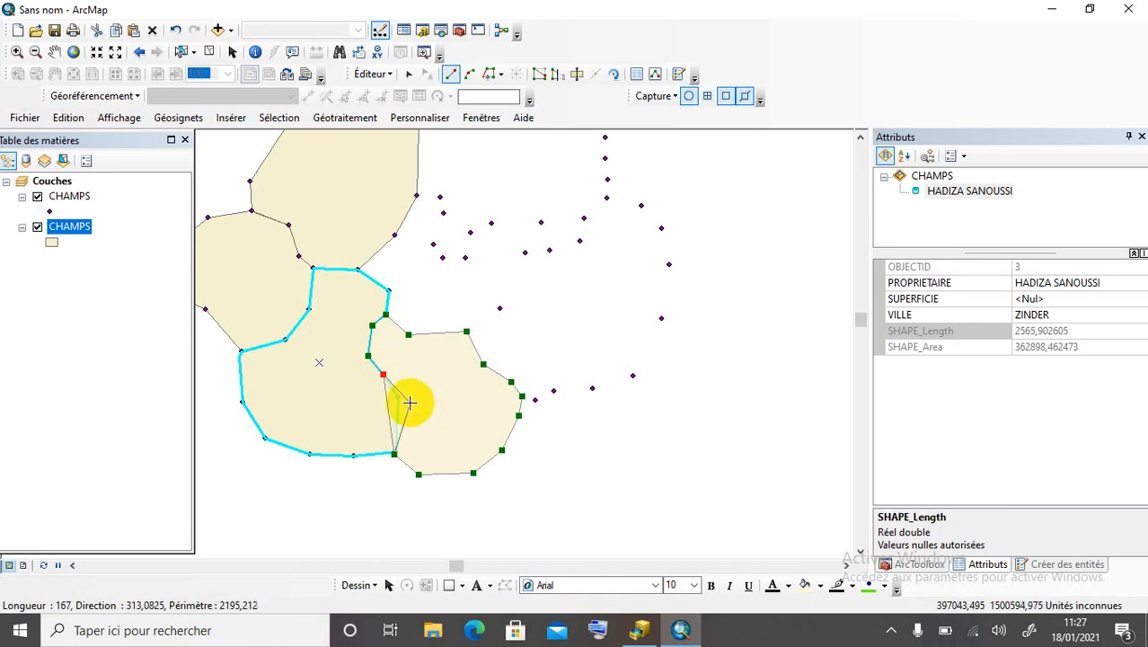
double_click(398, 403)
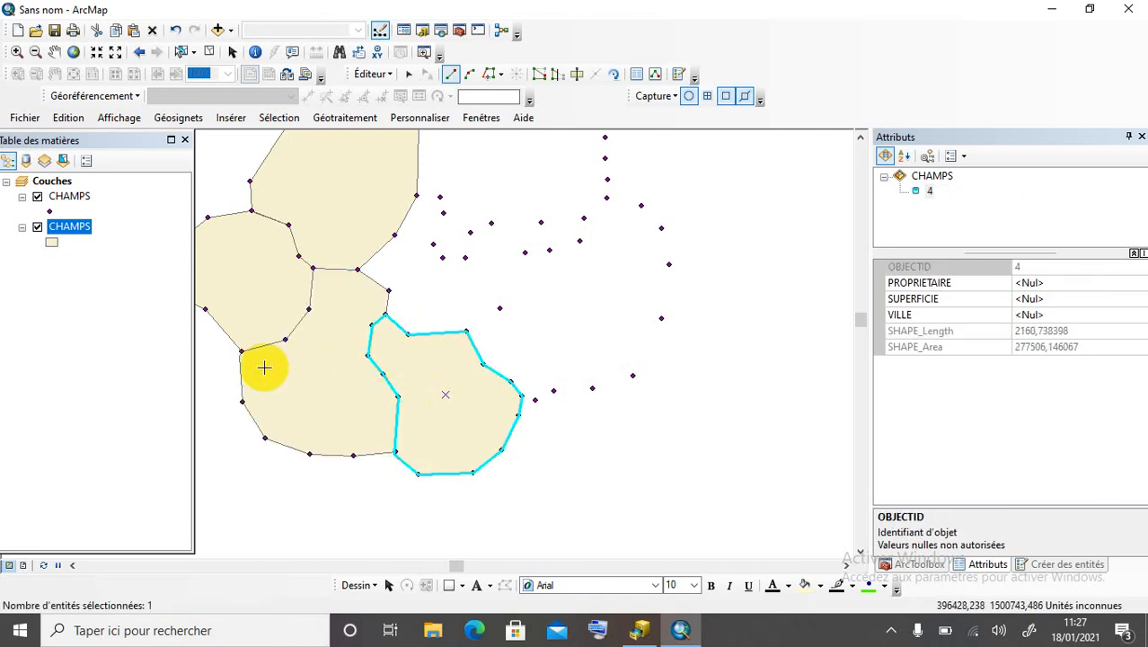
Enter field 4's owner name in PROPRIETAIRE and ZINDER in VILLE.
scroll(254, 422, "up", 2)
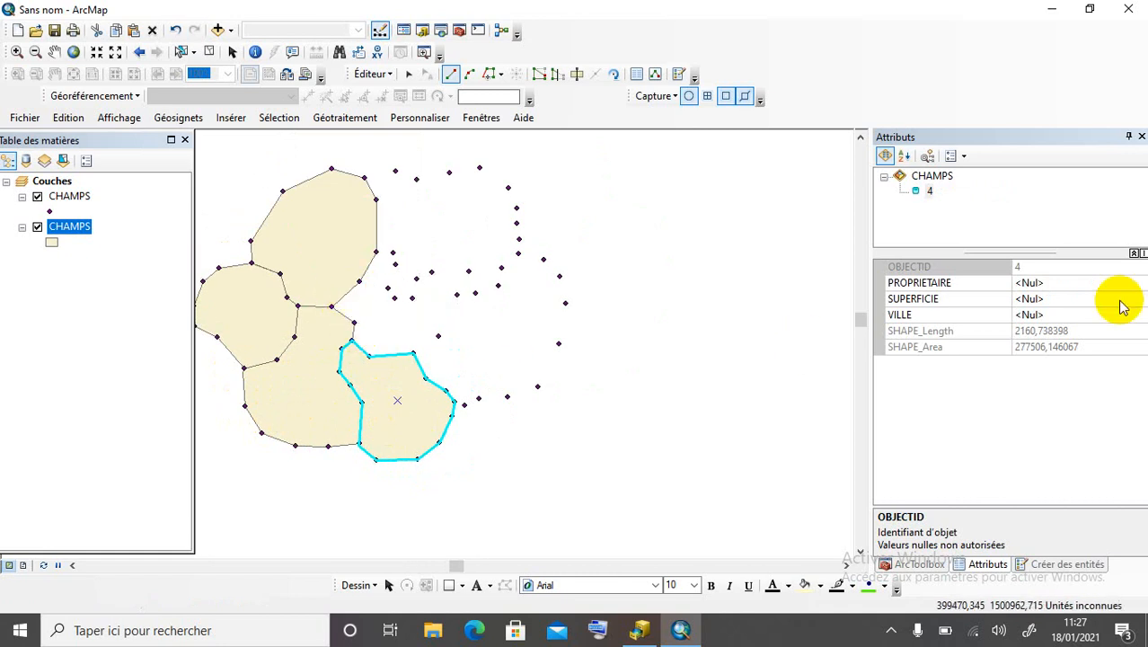
left_click(1041, 282)
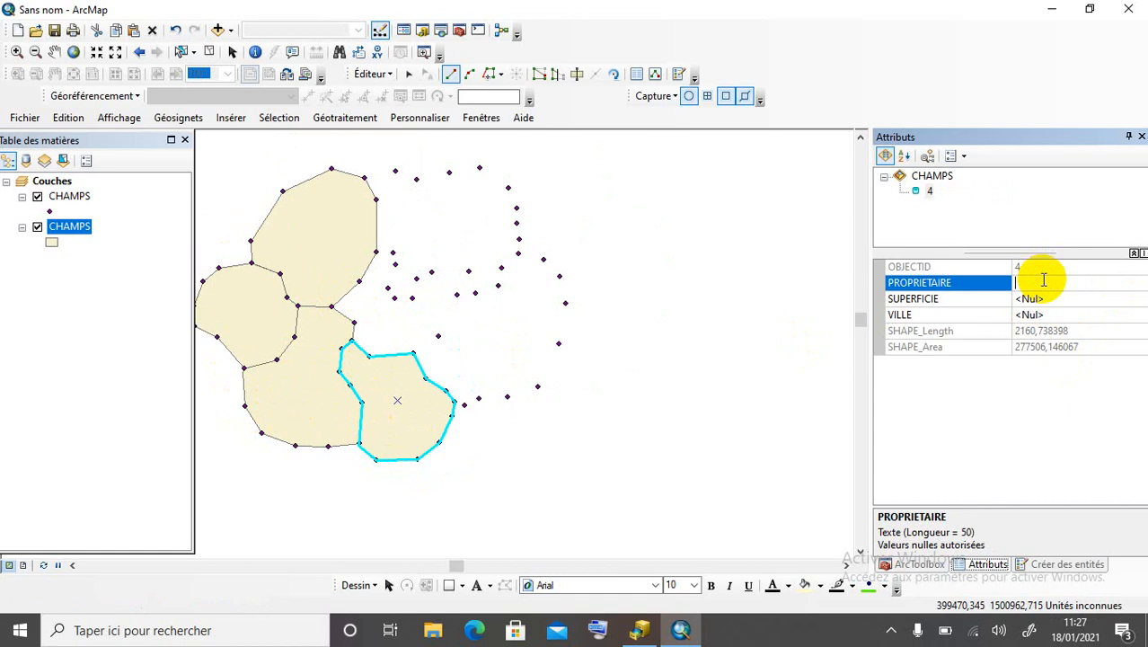
left_click(1057, 314)
type("ZINDER")
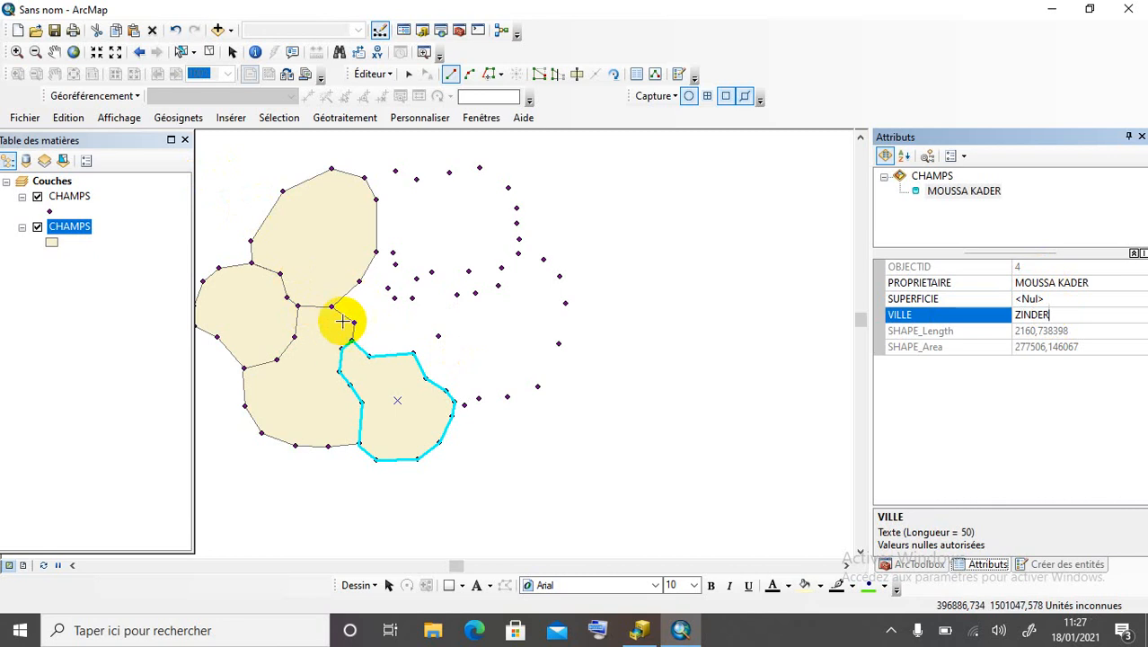
Commit ZINDER and start field 5 on field 4's edge along the northern points.
key("Down")
left_click(419, 353)
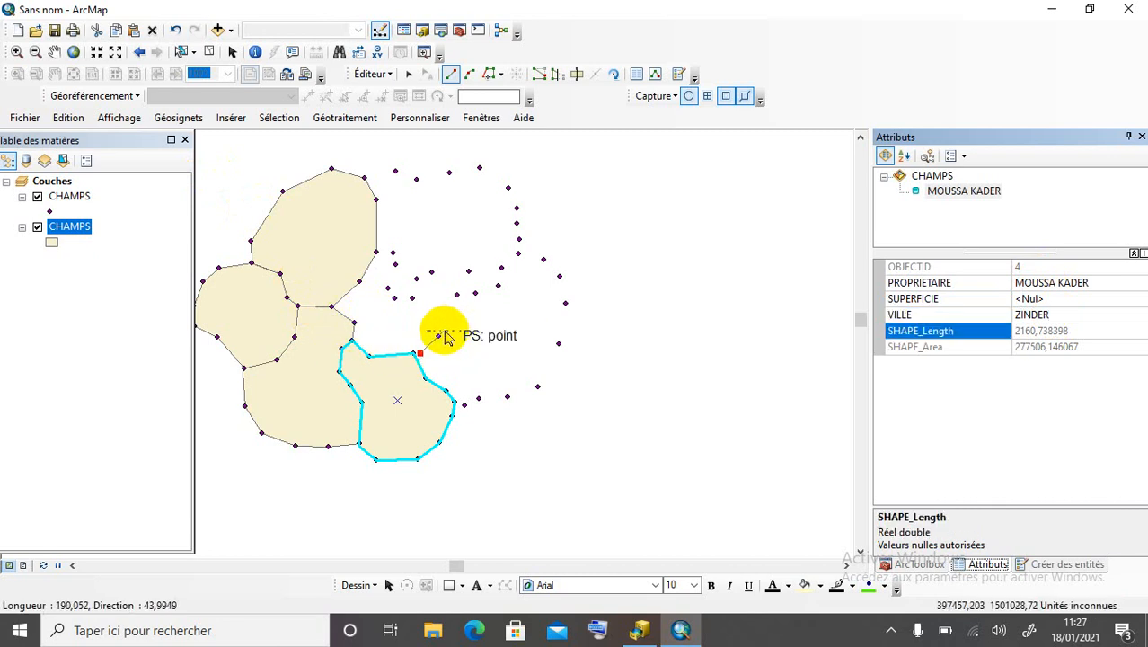
left_click(438, 336)
left_click(457, 296)
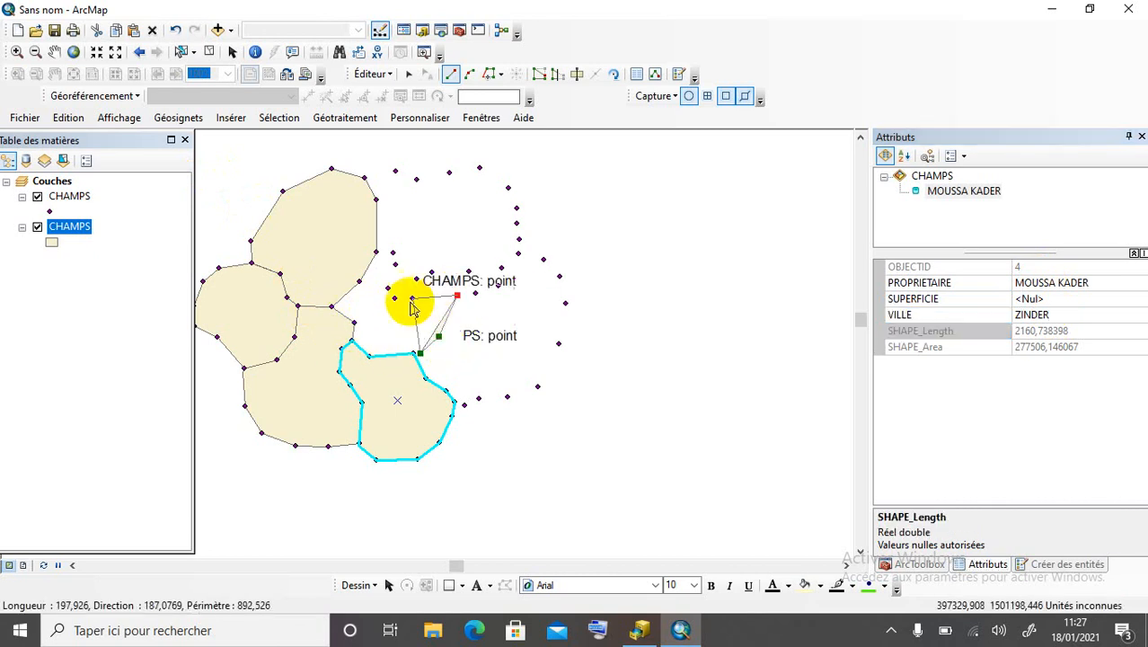
left_click(412, 297)
left_click(395, 298)
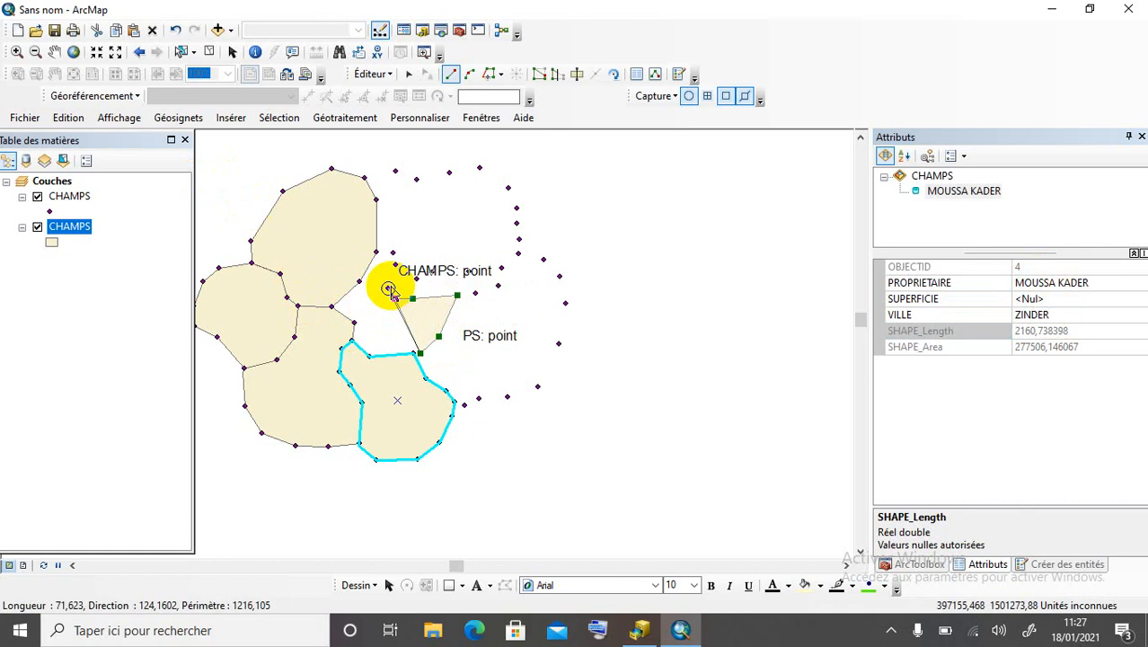
left_click(387, 288)
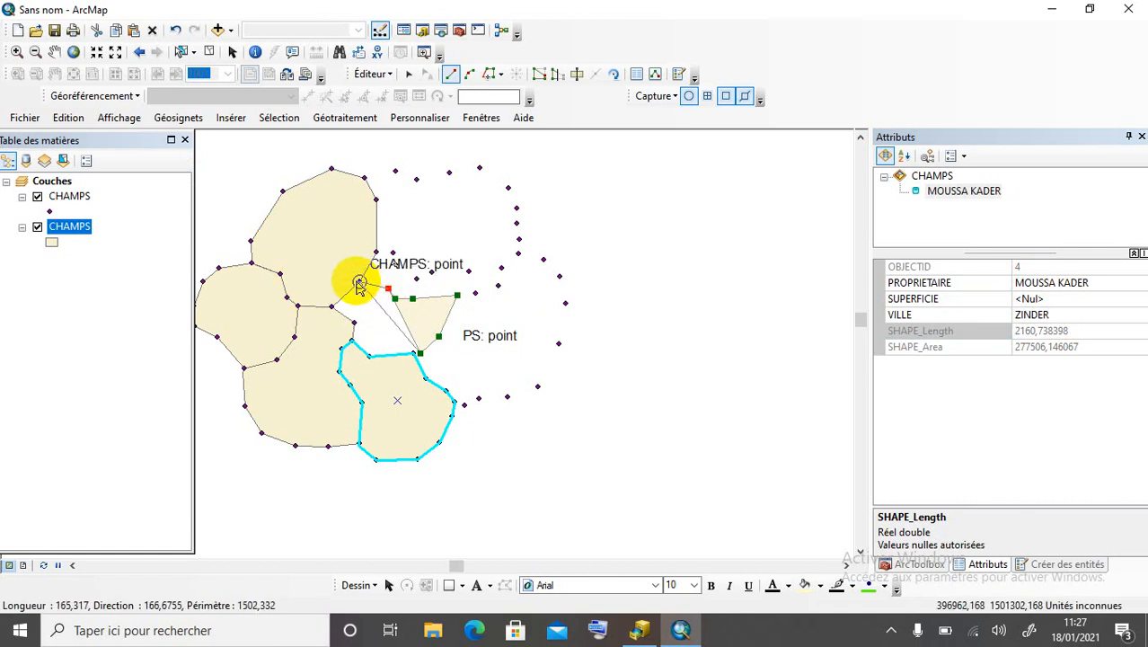
Trace field 5's edges shared with neighbouring fields and finish the polygon.
left_click(359, 282)
left_click(331, 306)
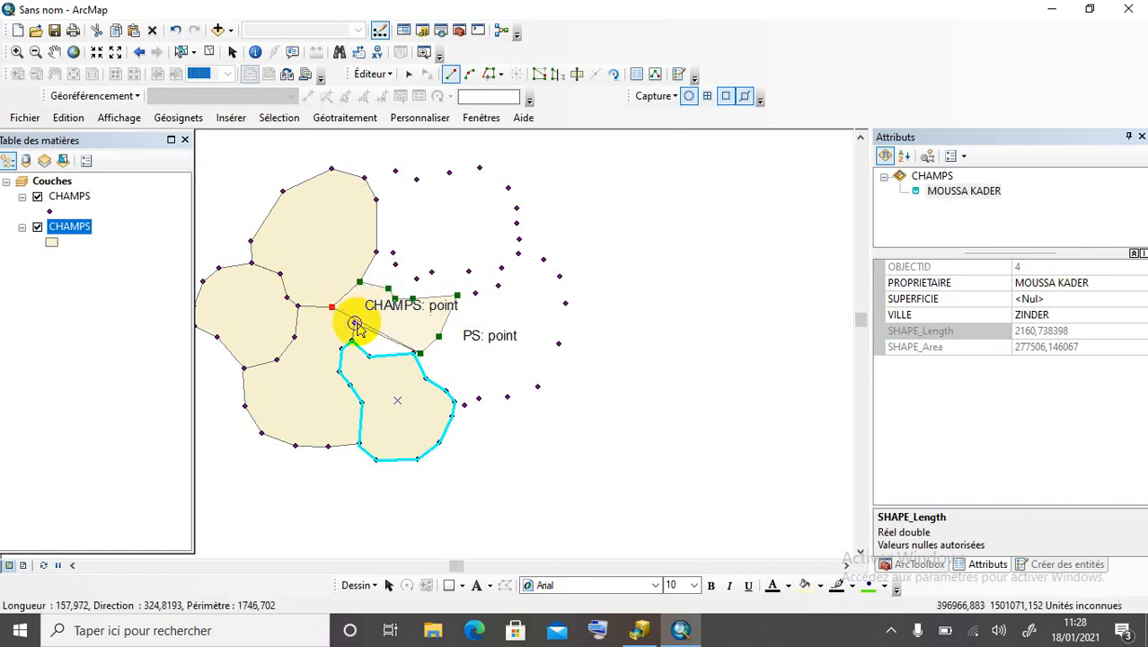
left_click(354, 323)
left_click(352, 342)
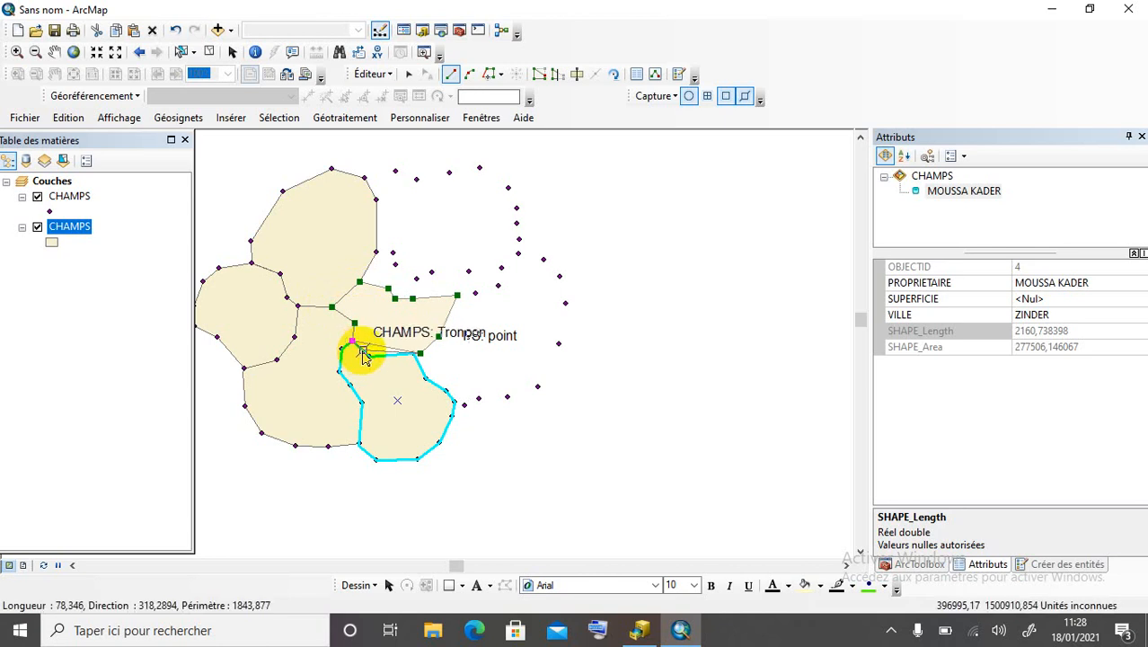
left_click(369, 357)
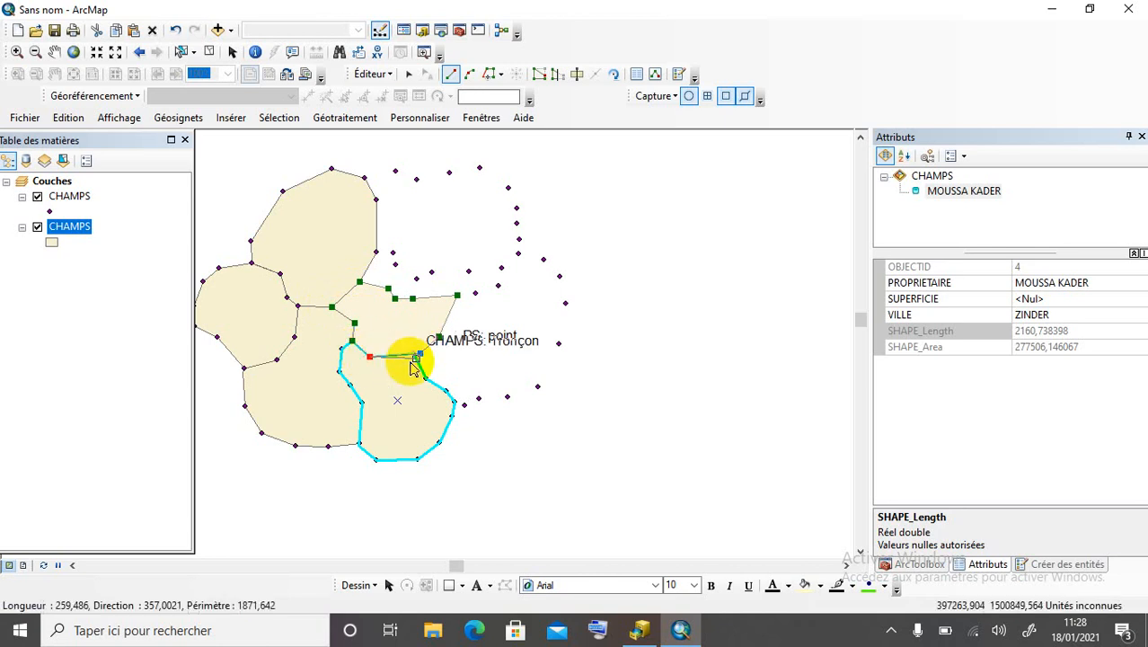
double_click(415, 355)
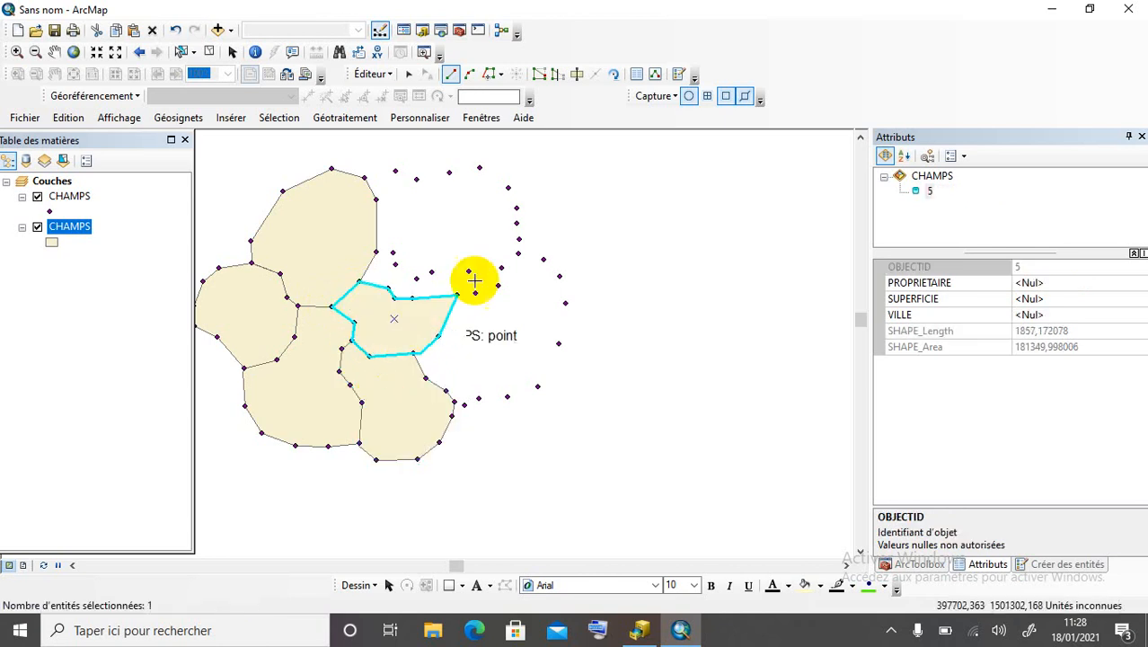
Enter field 5's owner name in PROPRIETAIRE and move to VILLE.
left_click(1053, 280)
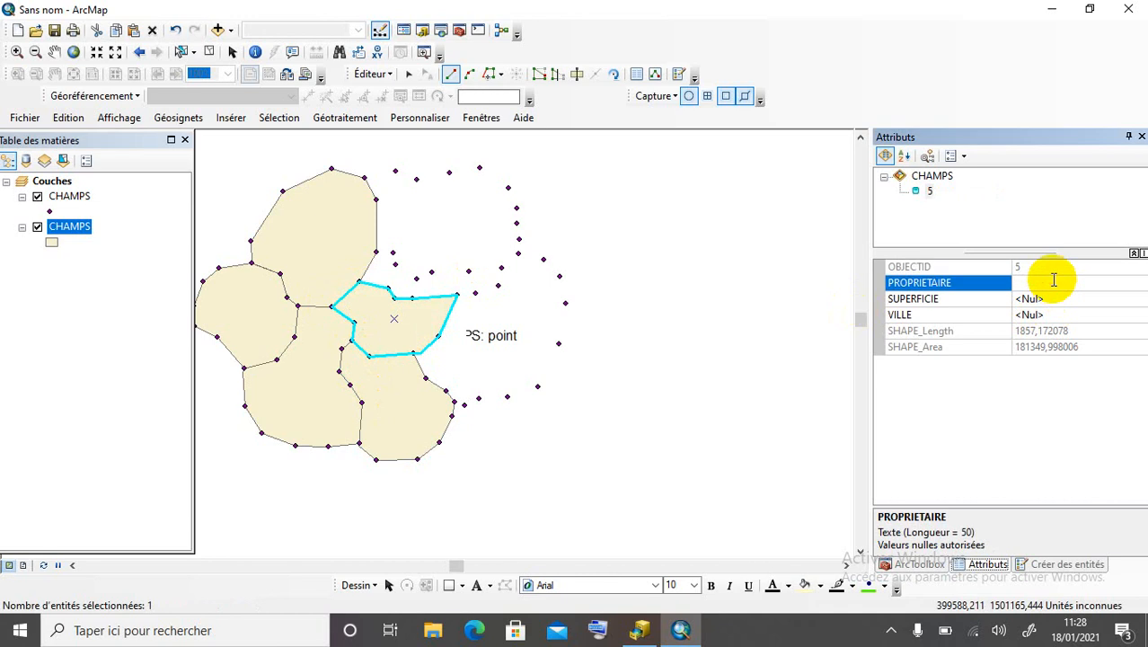
left_click(1038, 314)
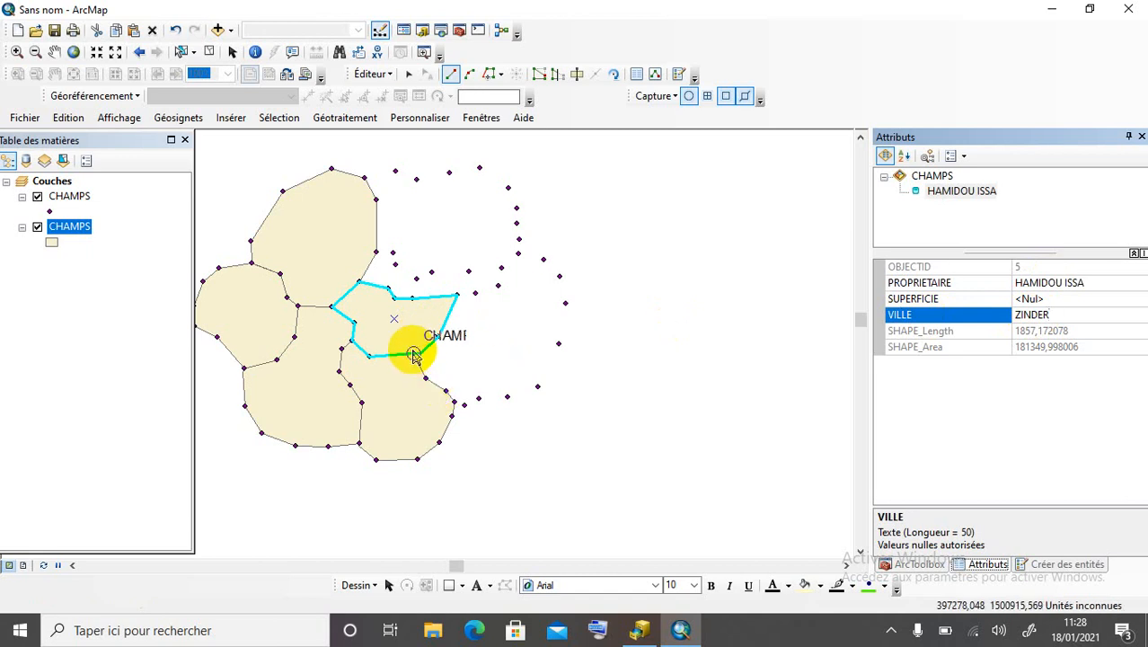
Start field 6 and trace its southern points and eastern edge northward.
left_click(412, 352)
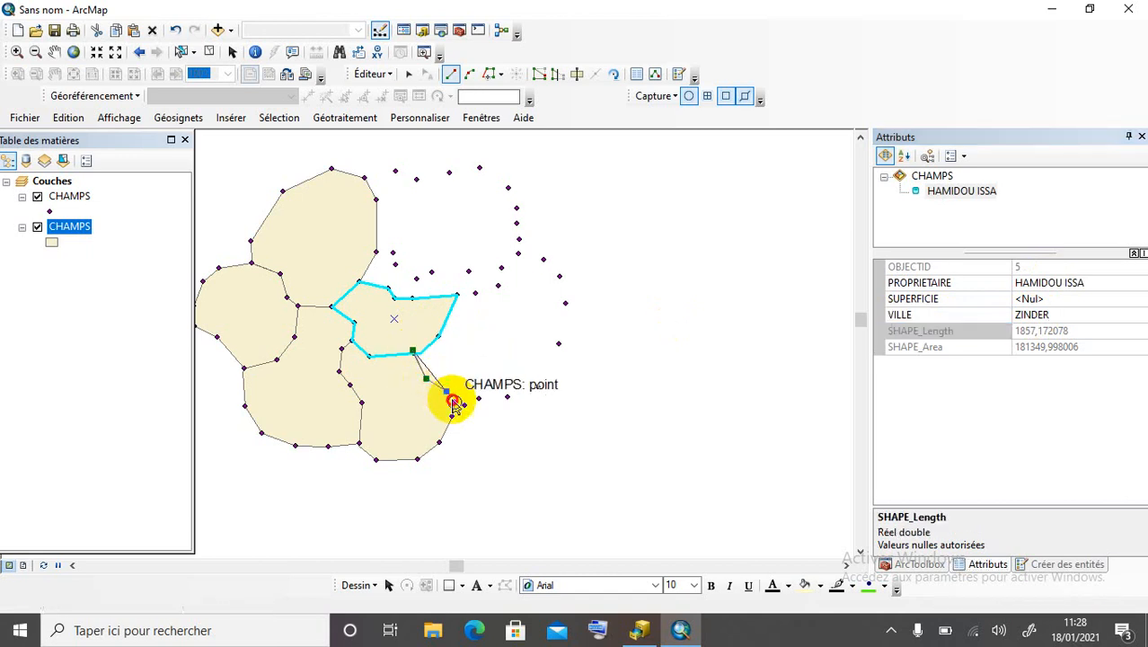
left_click(456, 401)
left_click(464, 405)
left_click(478, 398)
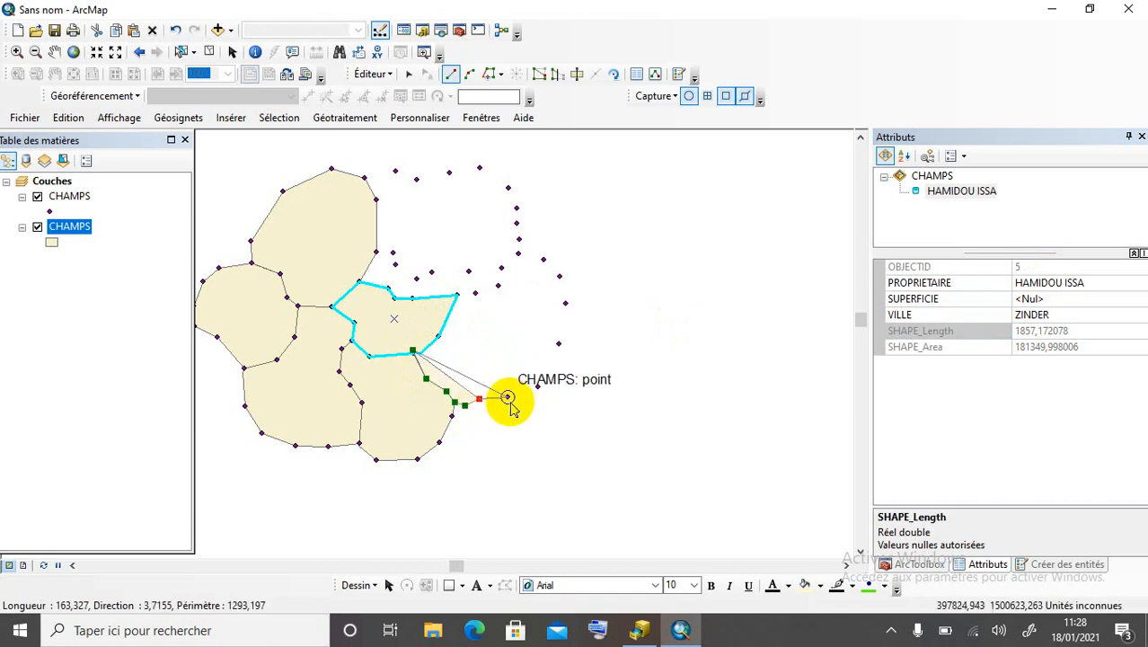
left_click(507, 397)
left_click(537, 387)
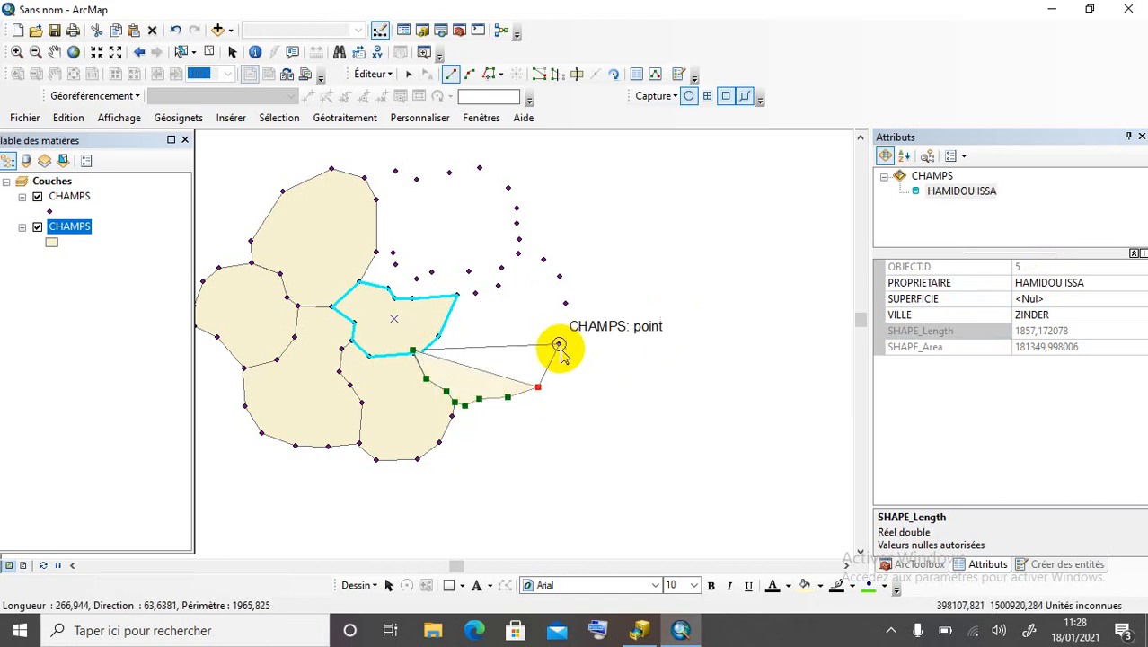
left_click(559, 343)
left_click(565, 303)
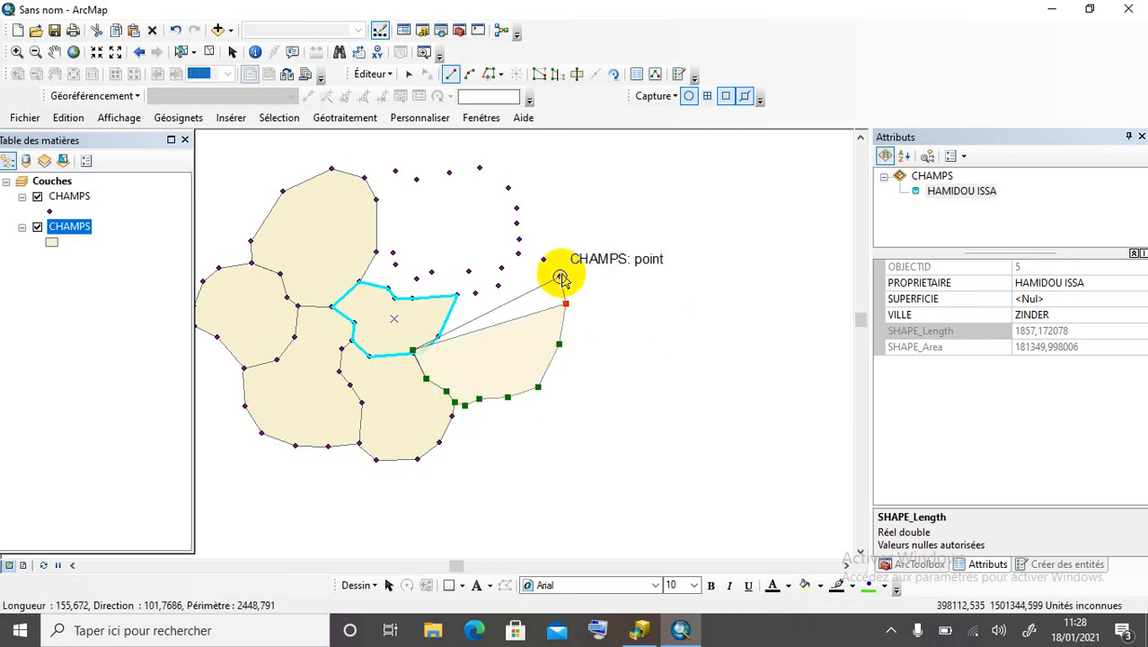
left_click(558, 276)
Follow field 6's northern points back to the start and finish the polygon.
left_click(543, 260)
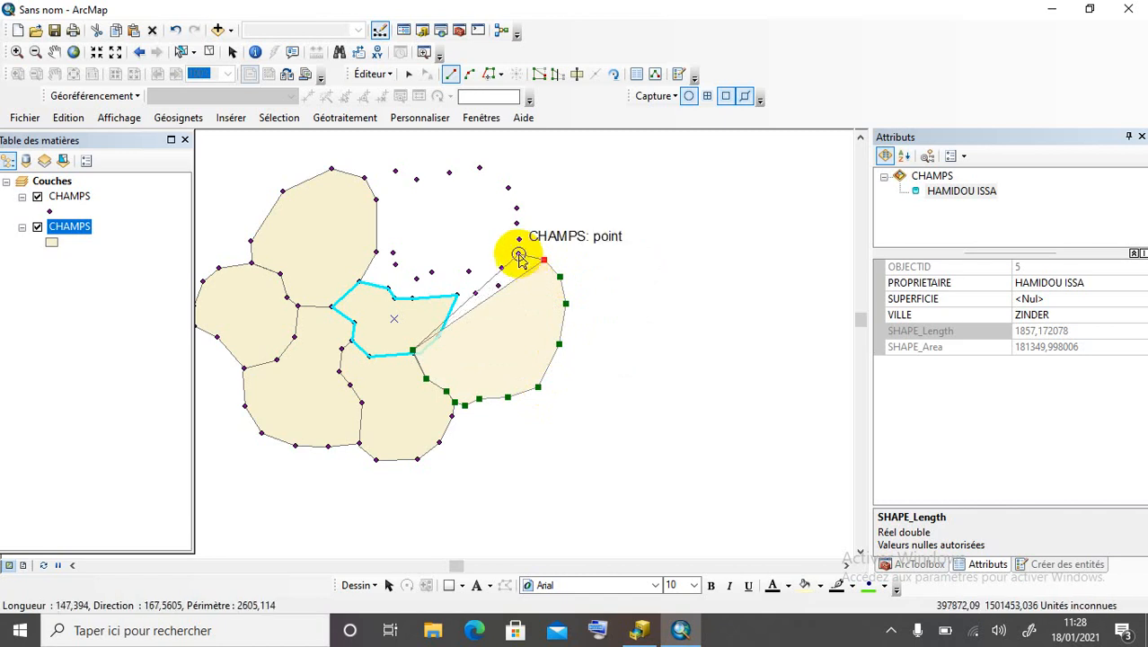
left_click(518, 256)
left_click(501, 268)
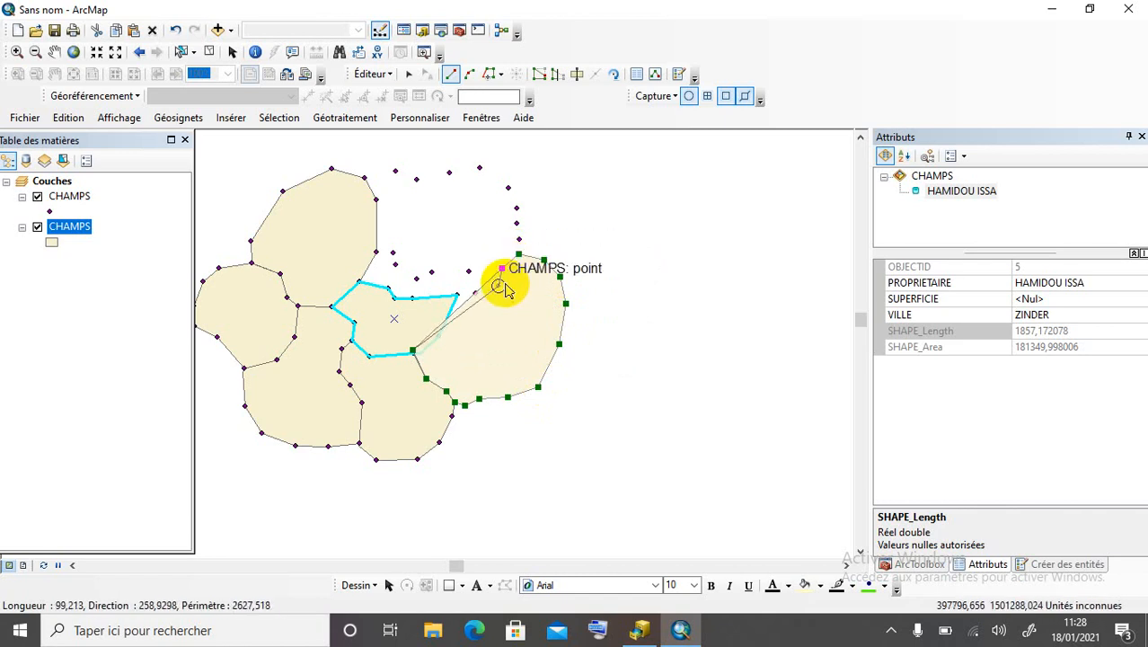
left_click(499, 285)
left_click(475, 294)
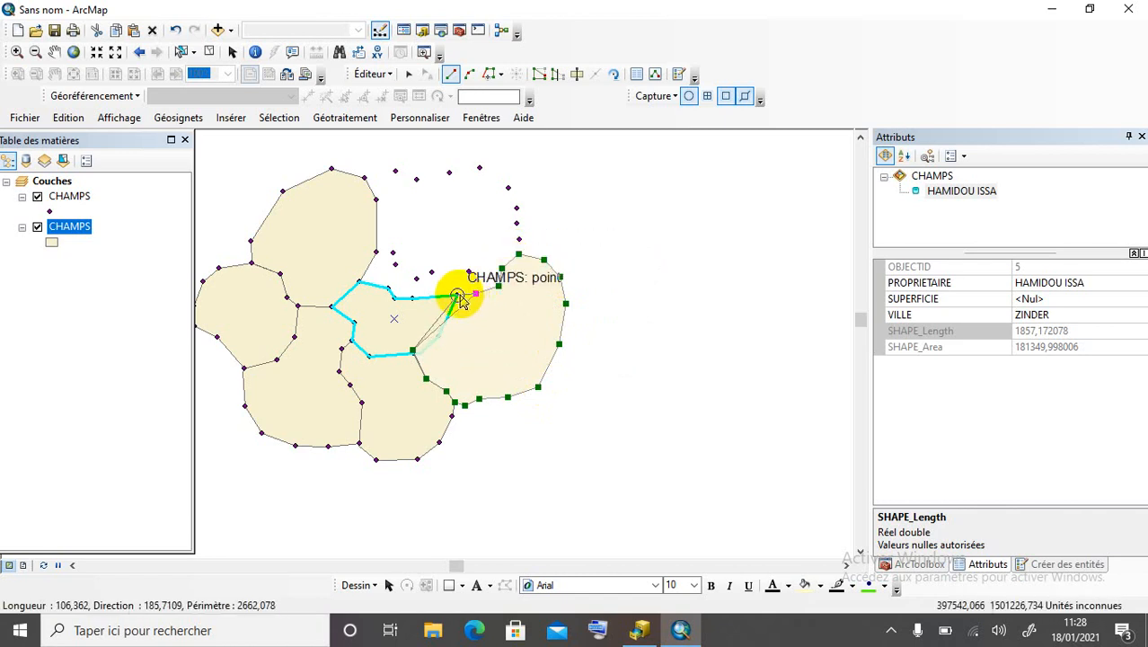
left_click(457, 295)
left_click(438, 330)
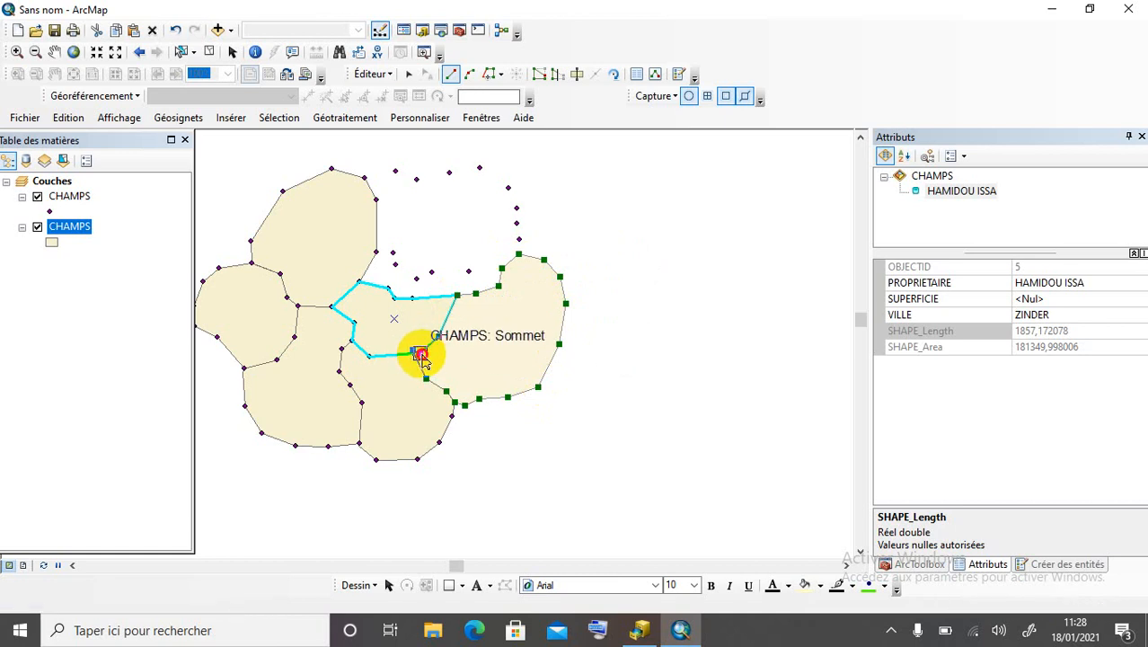
double_click(422, 356)
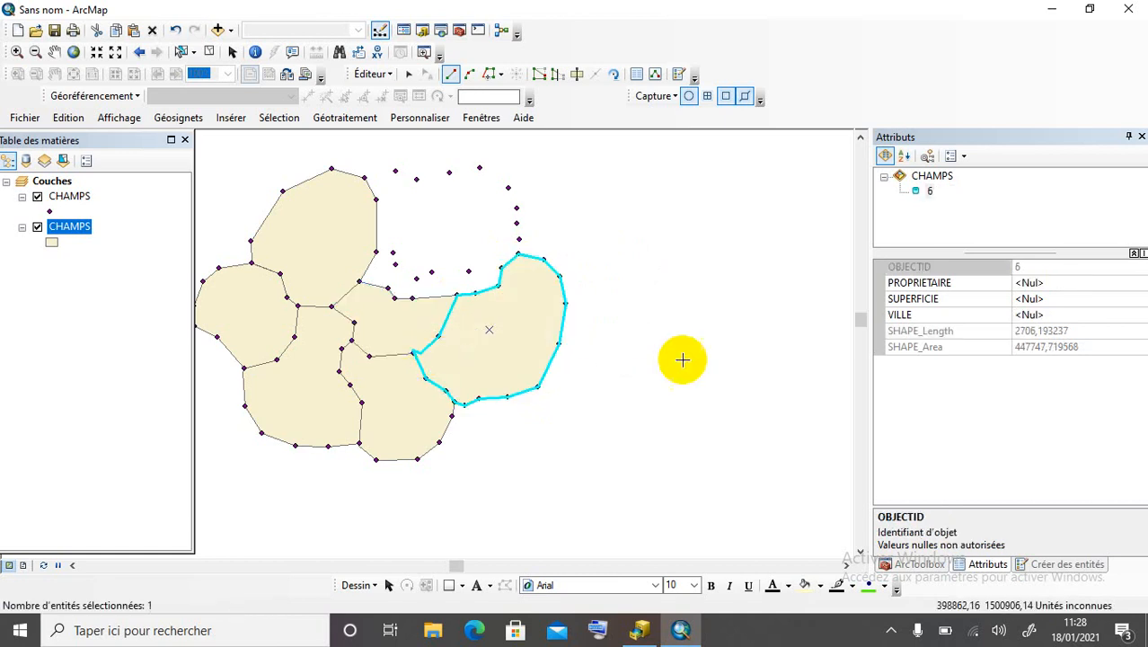
Enter field 6's owner name in PROPRIETAIRE and ZINDER in VILLE.
left_click(1068, 284)
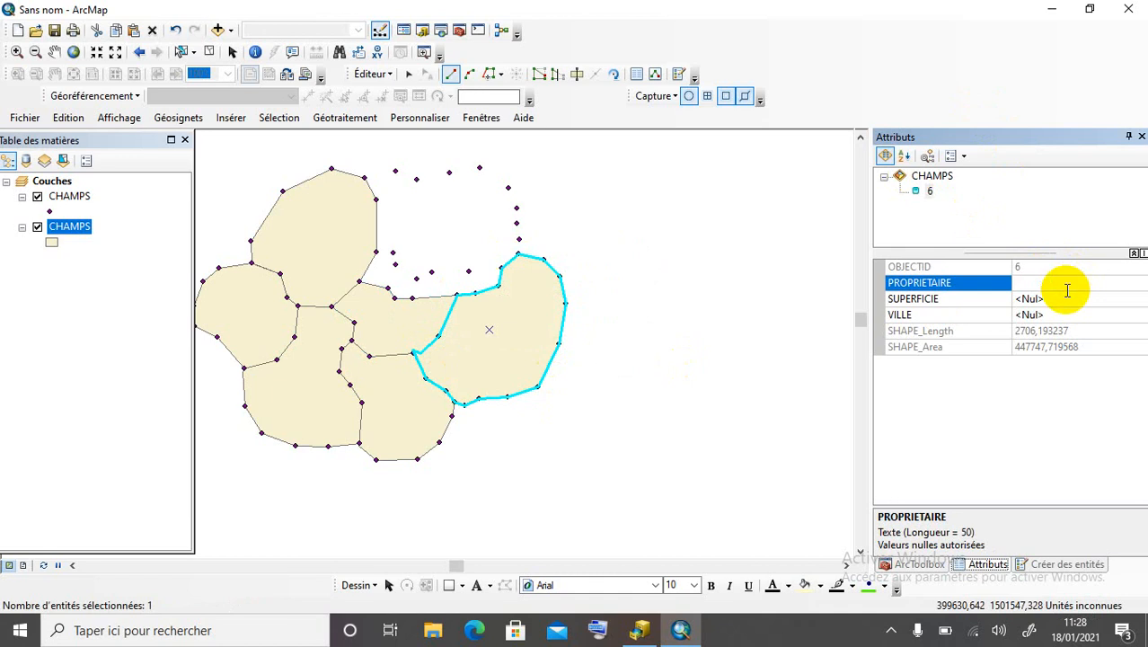
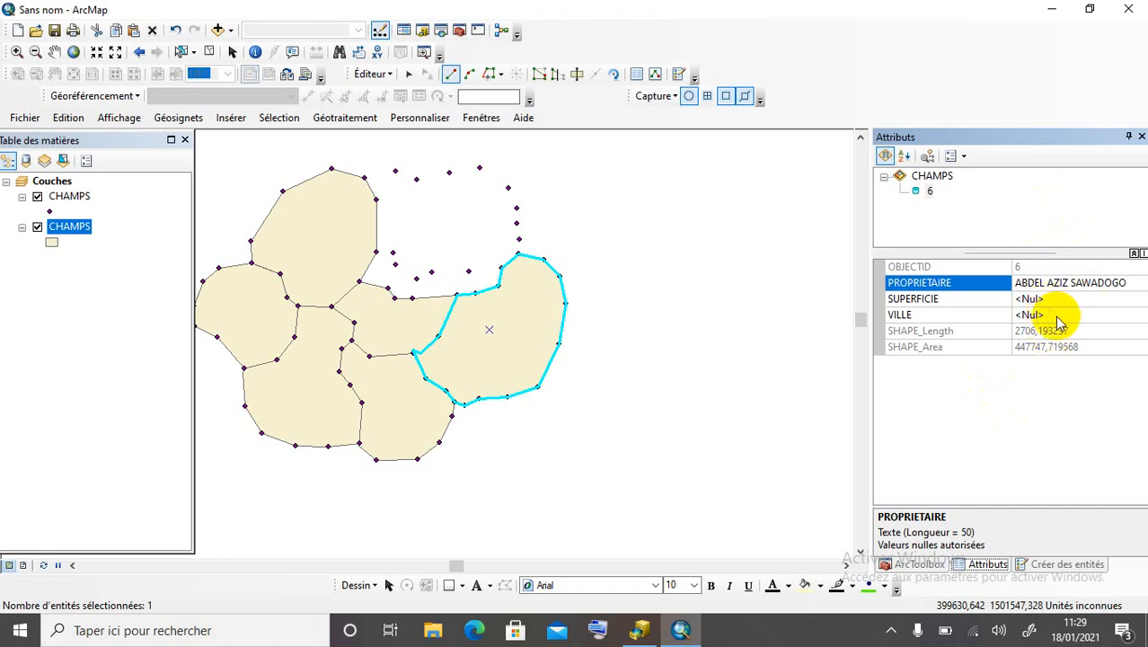
left_click(1058, 316)
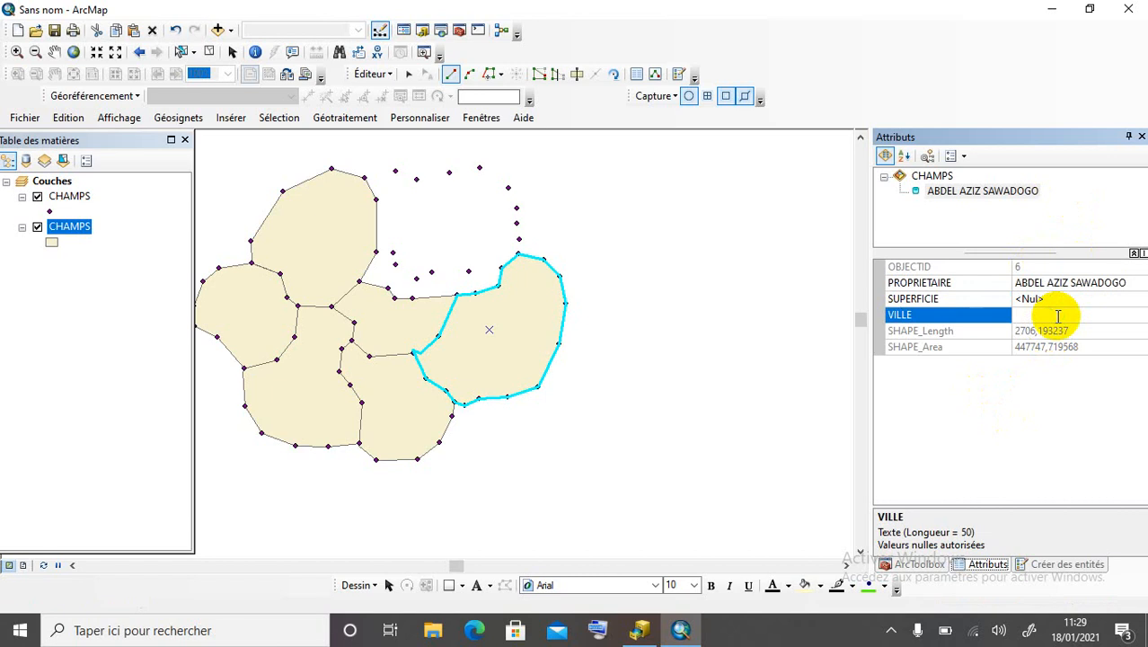
type("ZINDER")
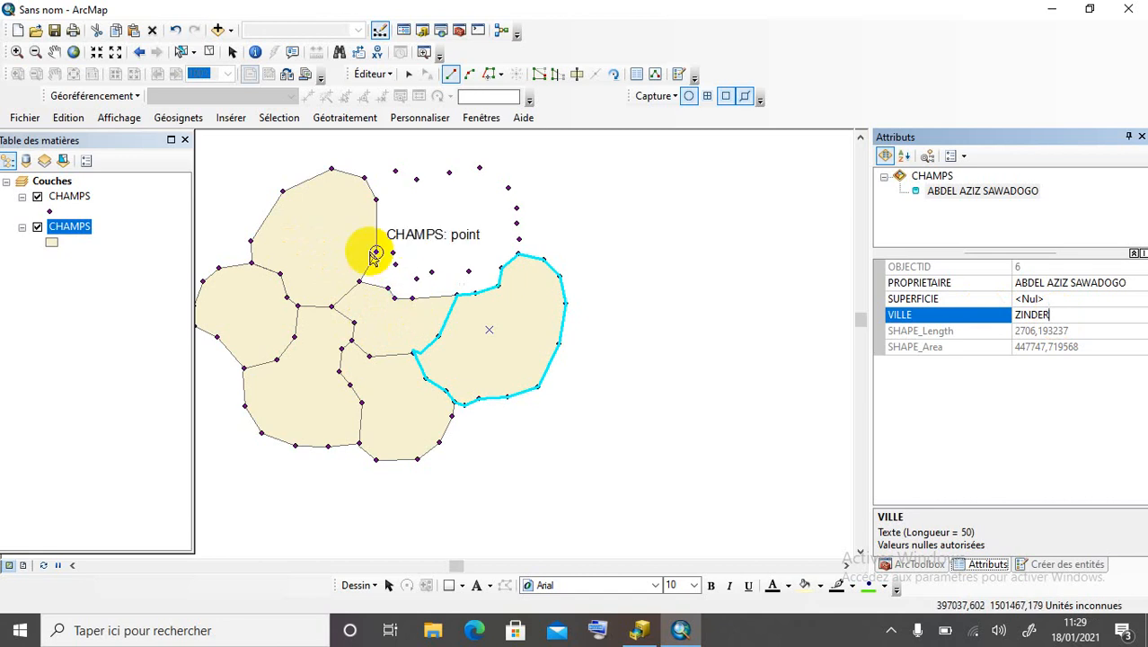
Zoom in and delete two mistaken polygon sketches started from the shared vertex.
scroll(374, 251, "up", 1)
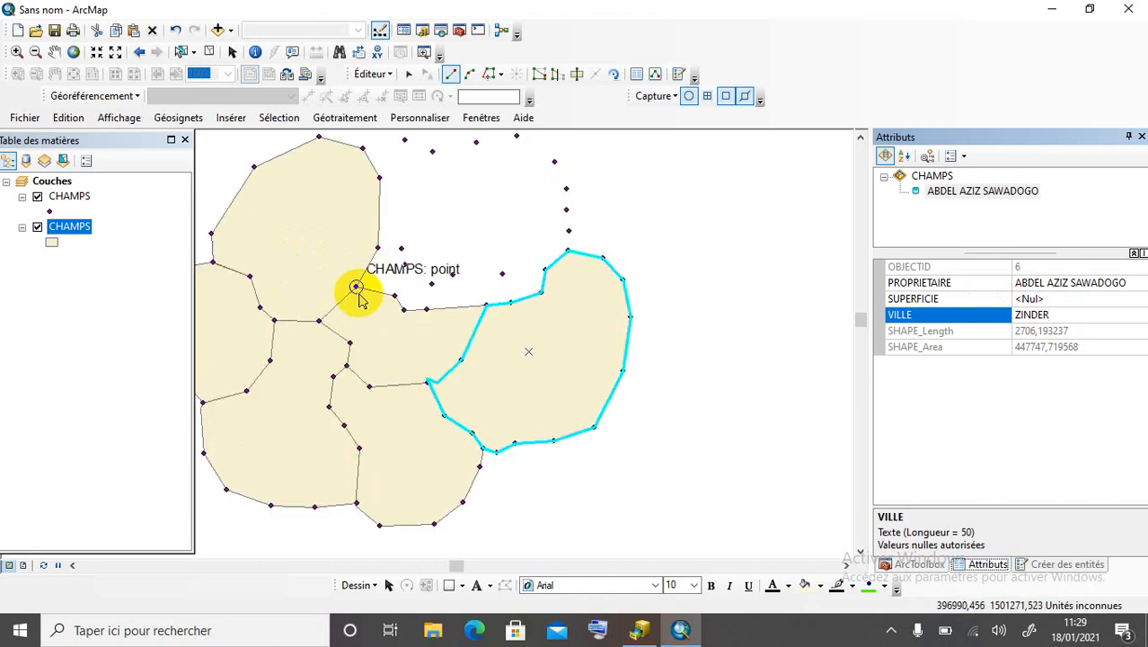
left_click(356, 287)
left_click(377, 248)
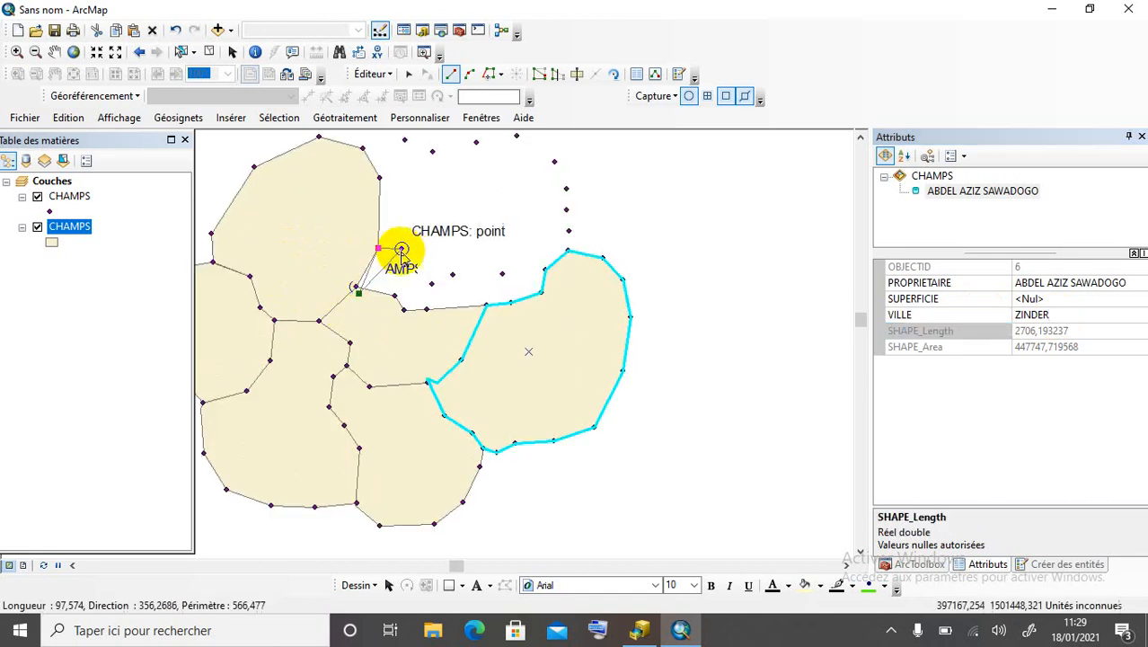
left_click(402, 249)
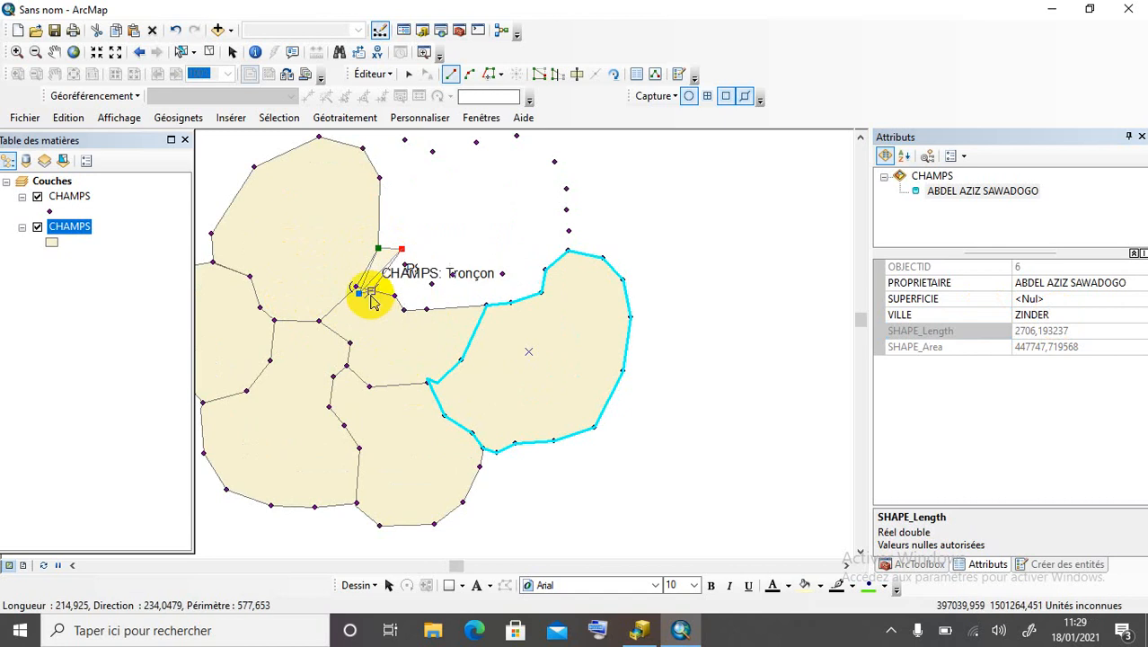
right_click(403, 332)
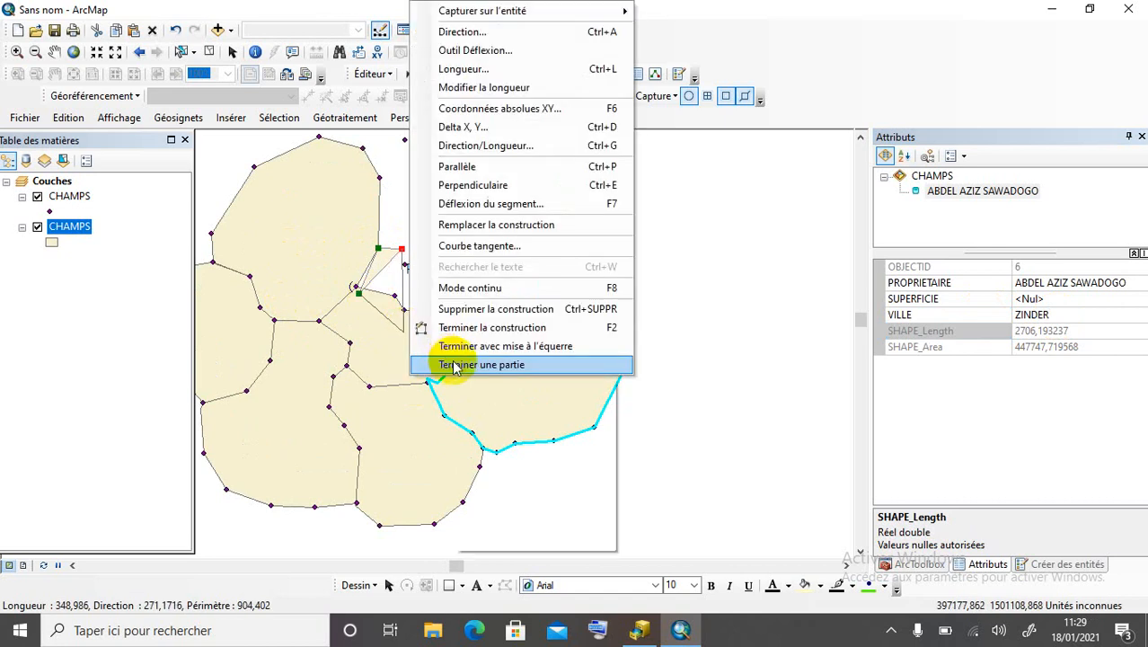
left_click(478, 311)
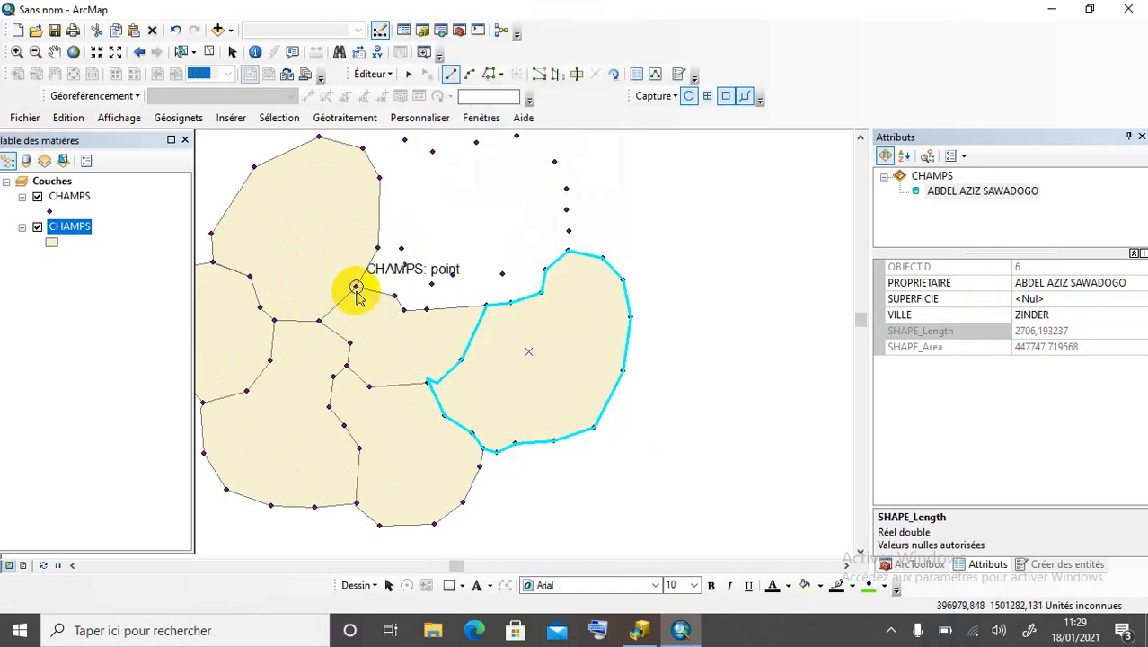
left_click(356, 288)
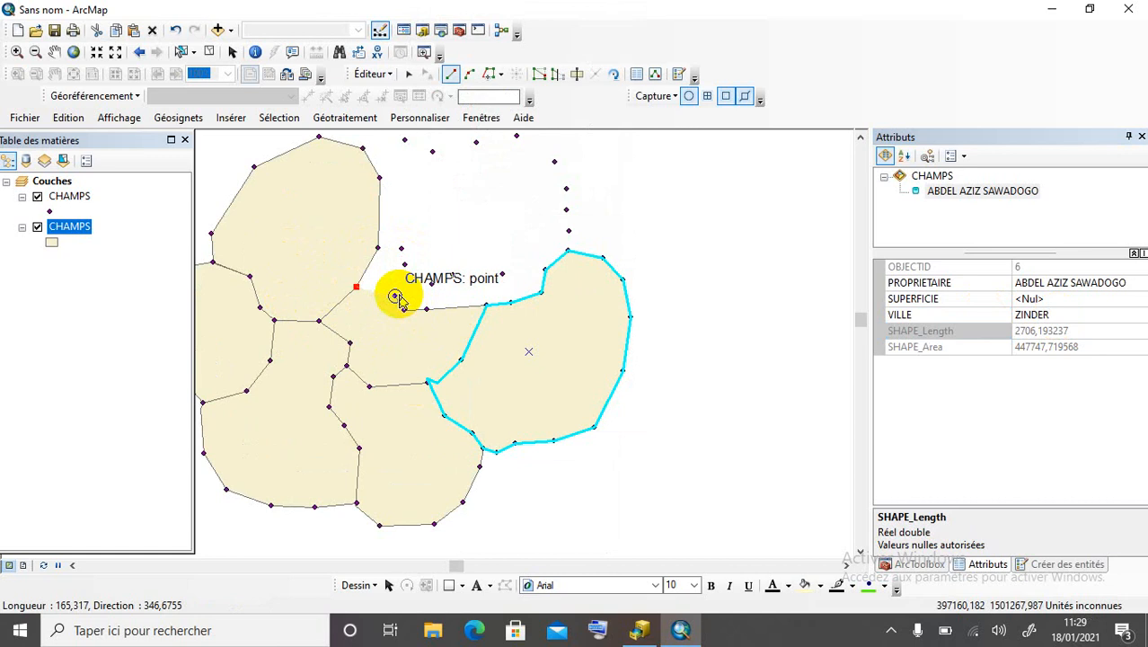
left_click(395, 297)
left_click(403, 310)
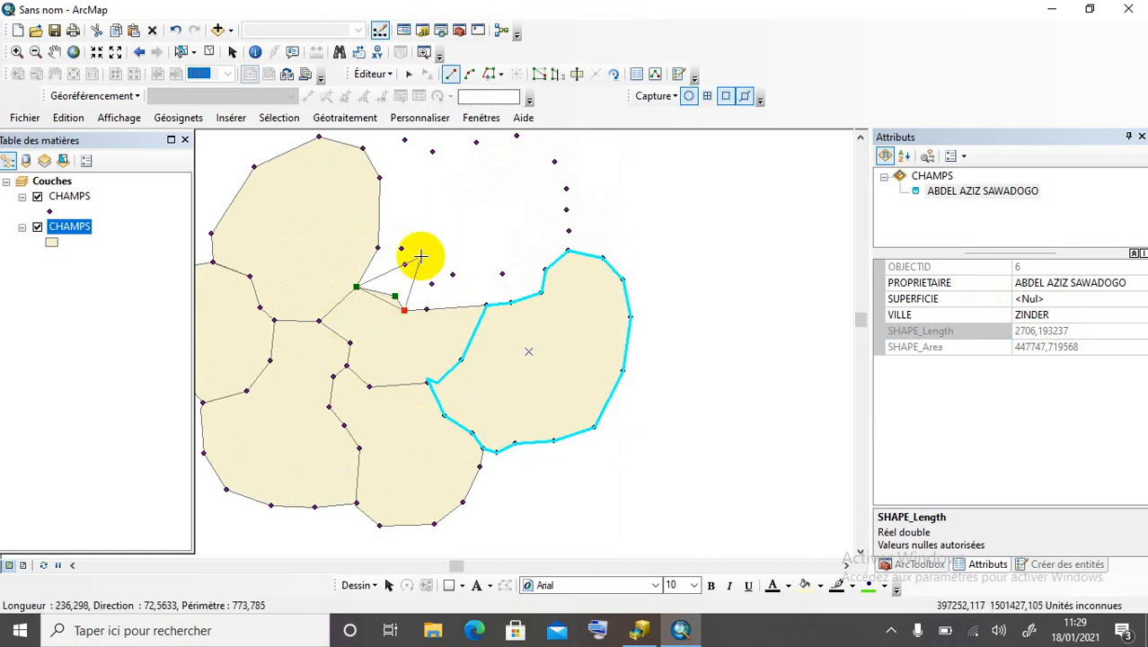
right_click(422, 263)
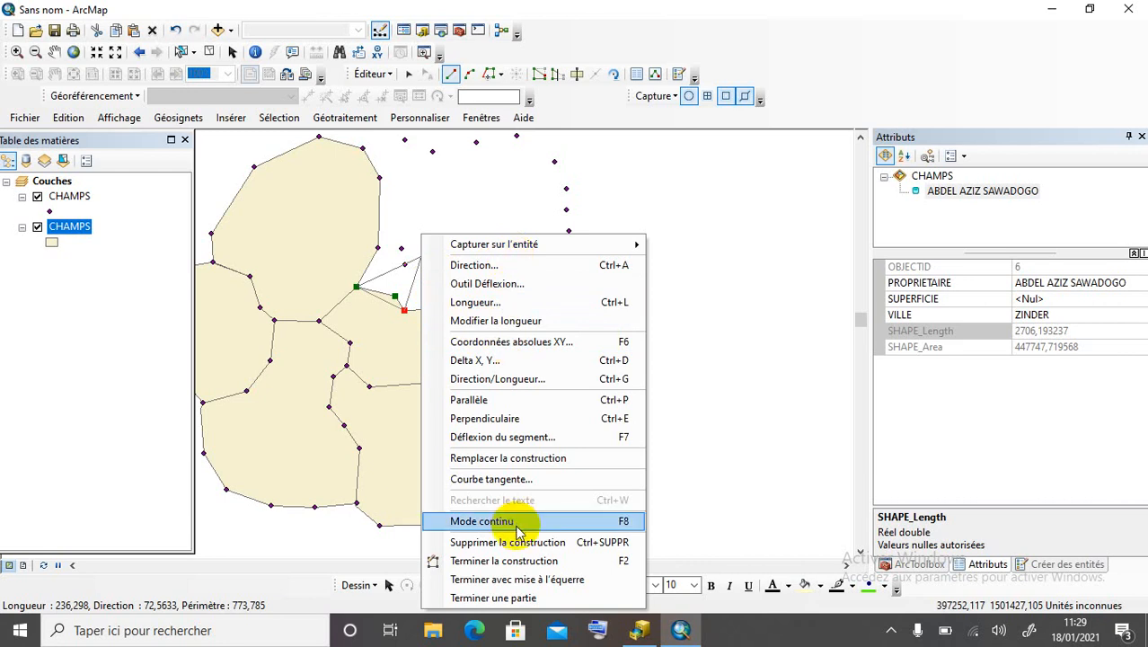
left_click(514, 560)
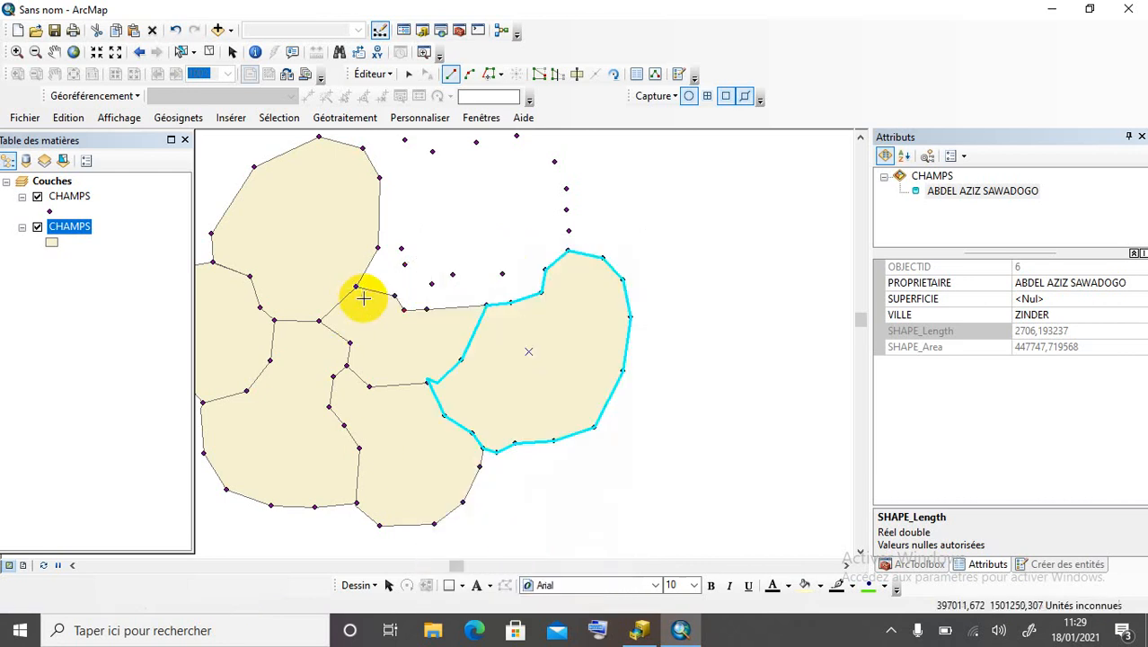
Trace field 7 along the field below, field 6's edge and the northern points, then close it.
left_click(358, 287)
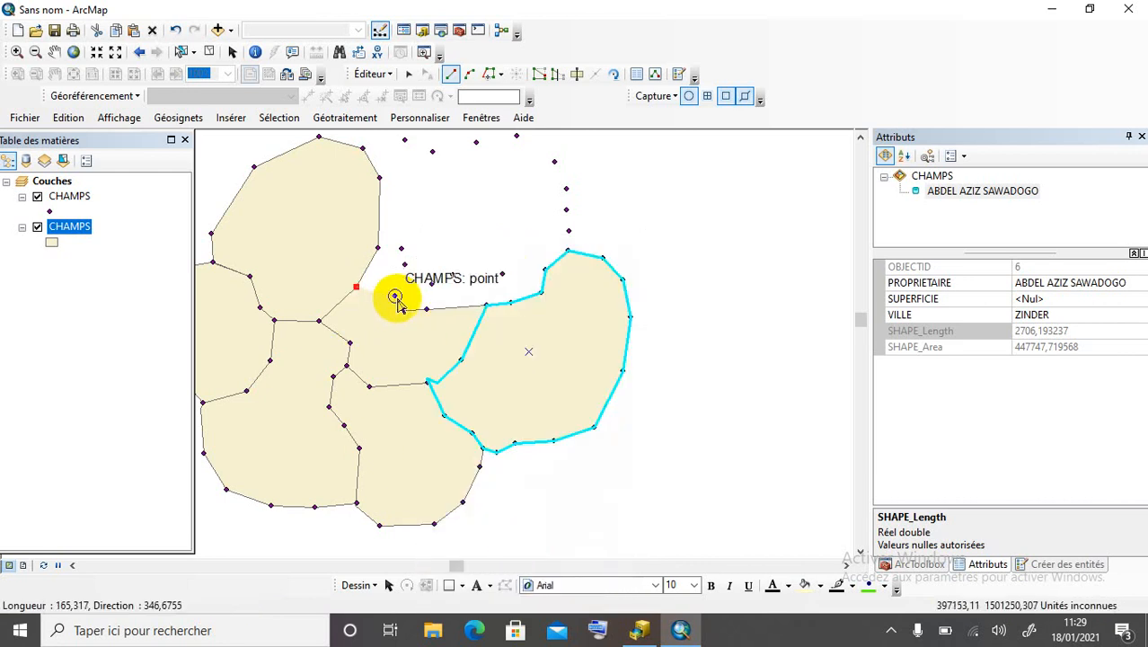
left_click(396, 297)
left_click(401, 310)
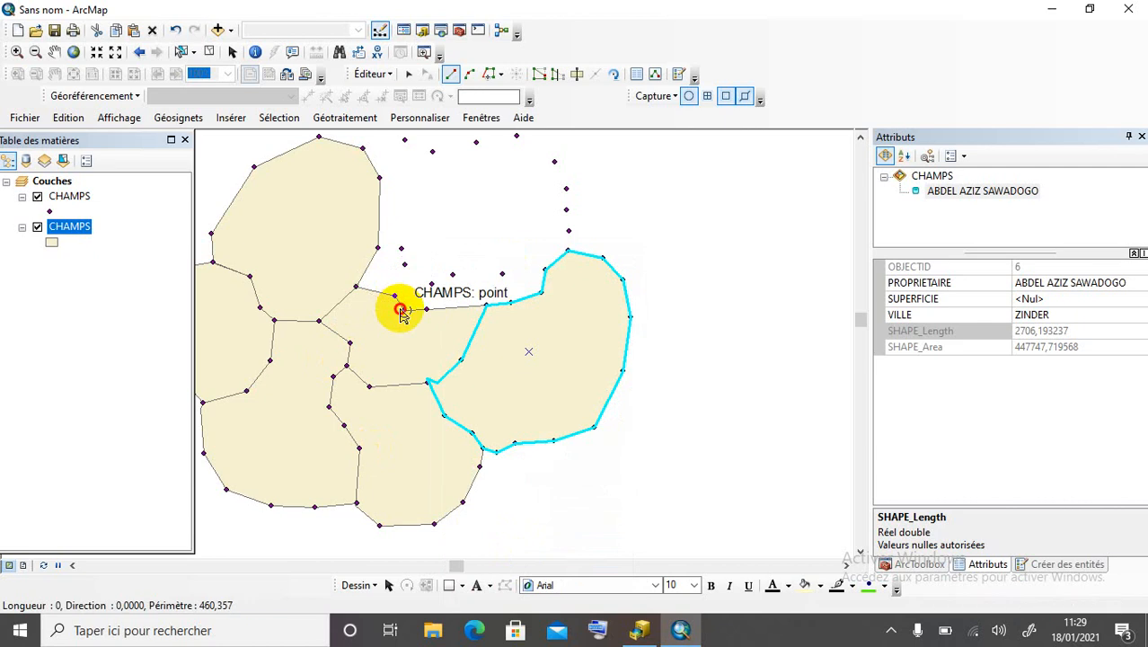
left_click(428, 311)
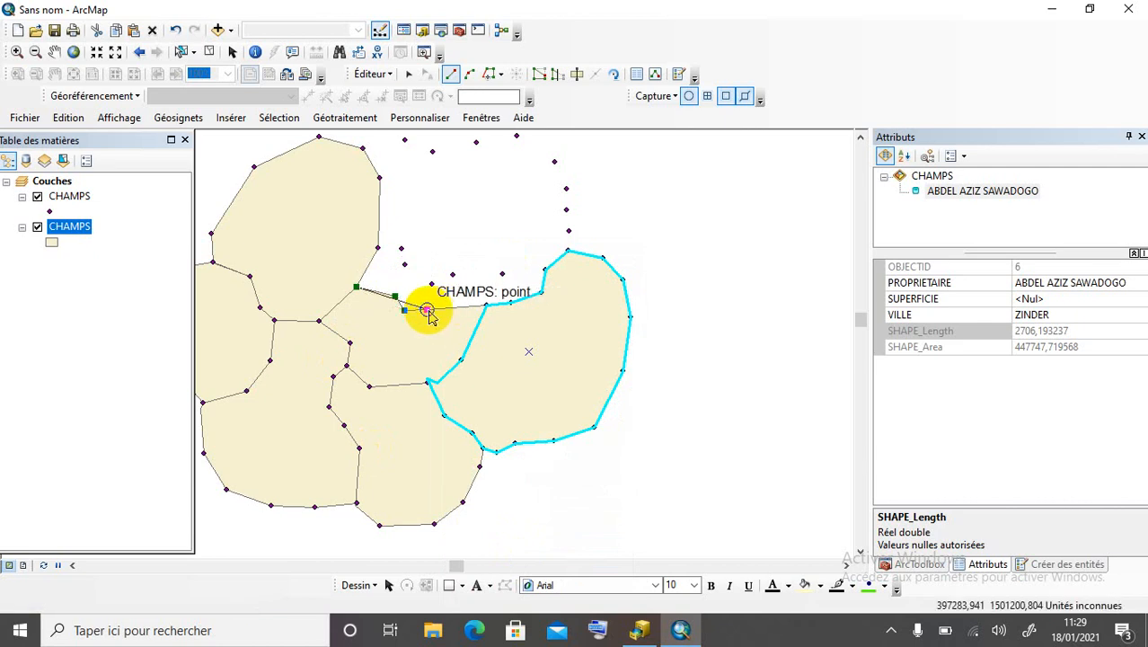
left_click(485, 307)
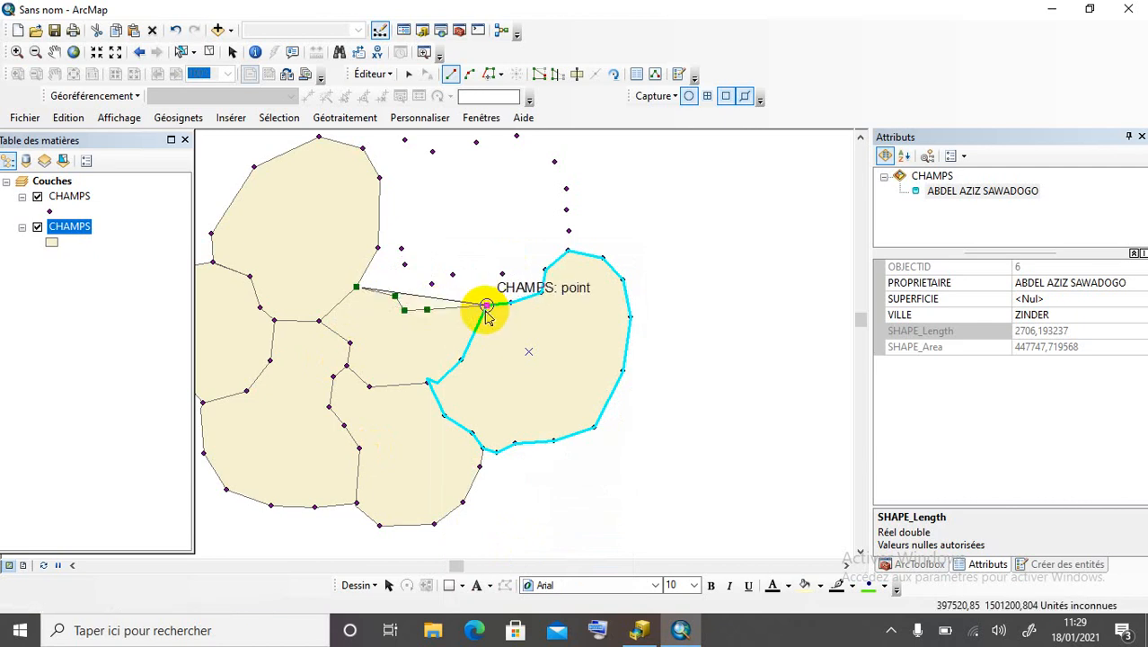
left_click(510, 303)
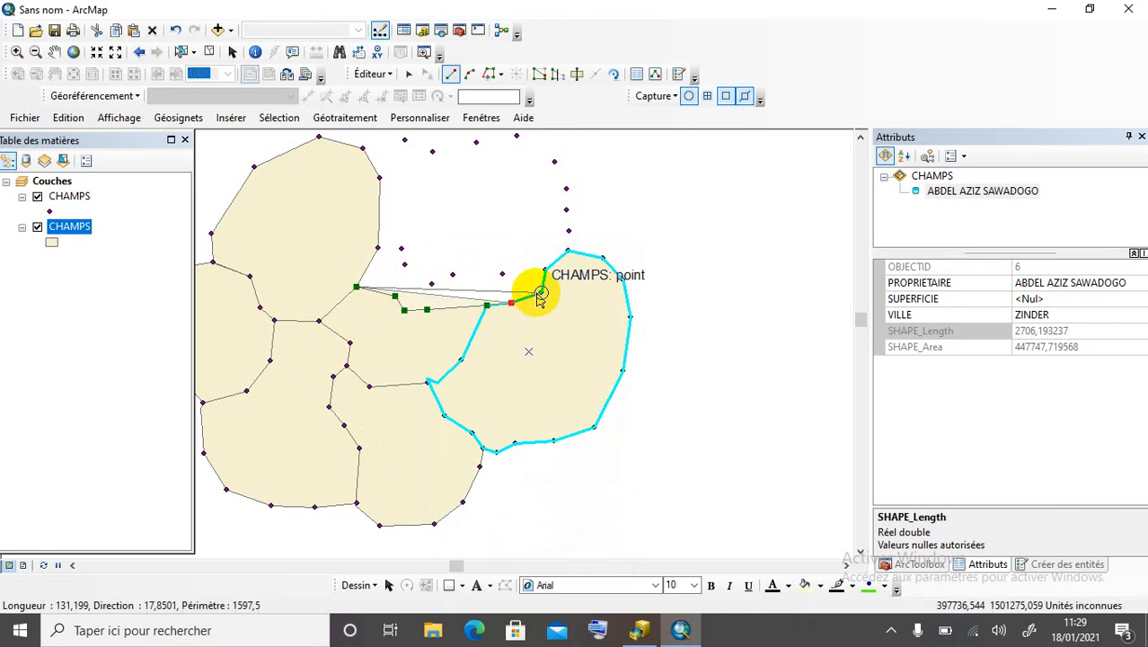
left_click(542, 292)
left_click(545, 270)
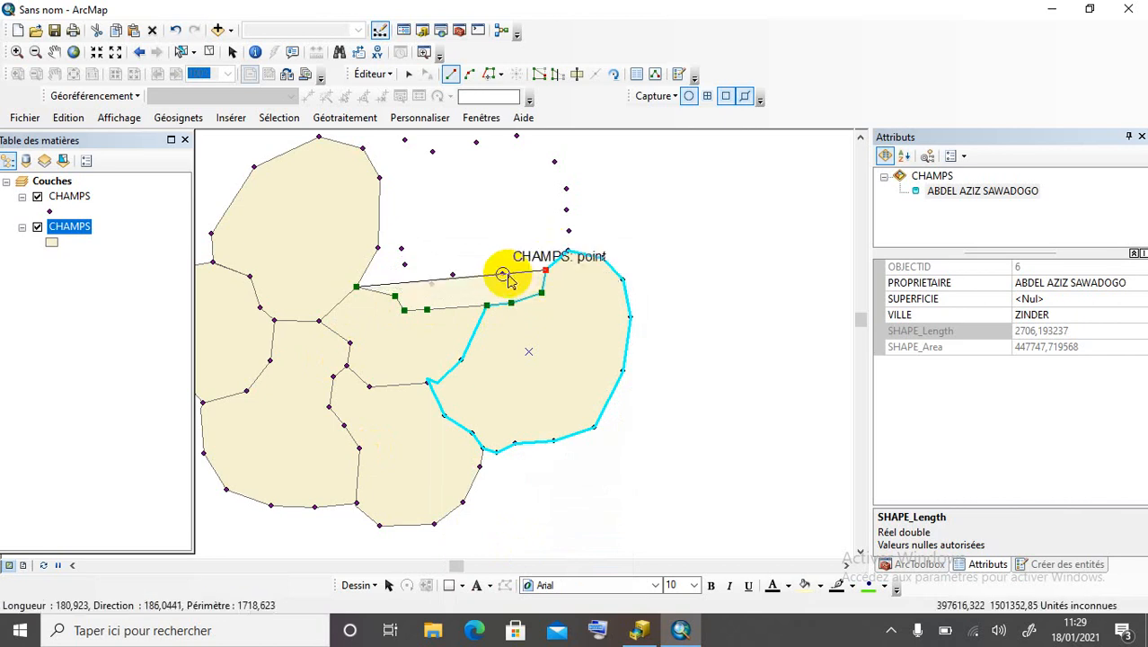
left_click(502, 273)
left_click(452, 274)
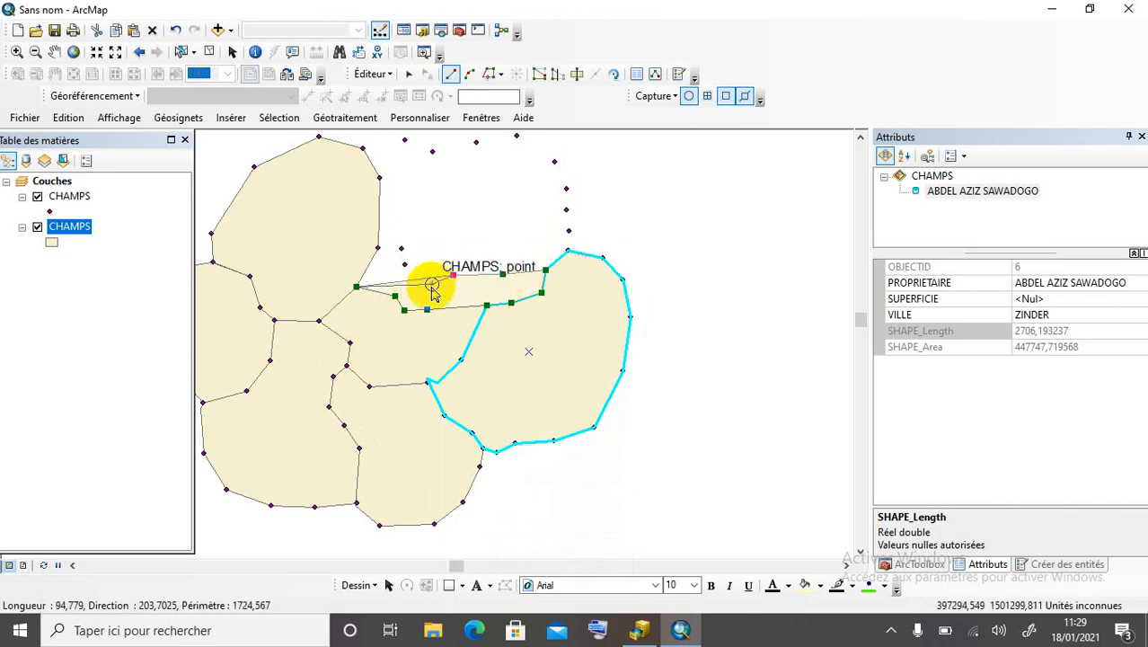
left_click(432, 284)
left_click(405, 265)
left_click(401, 249)
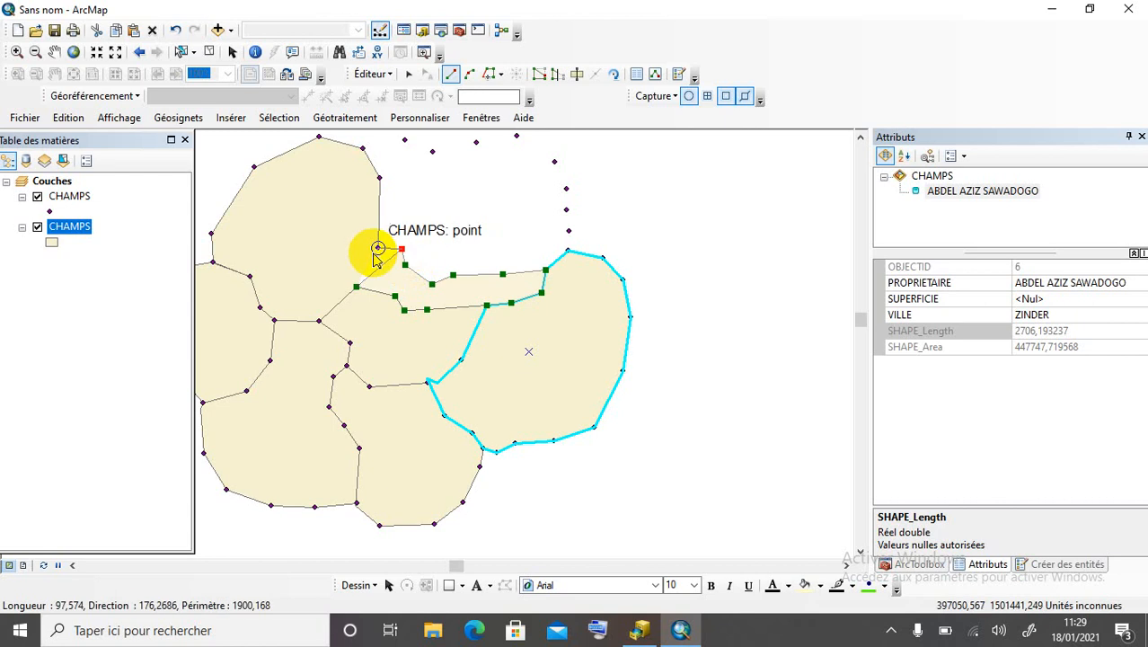
double_click(378, 249)
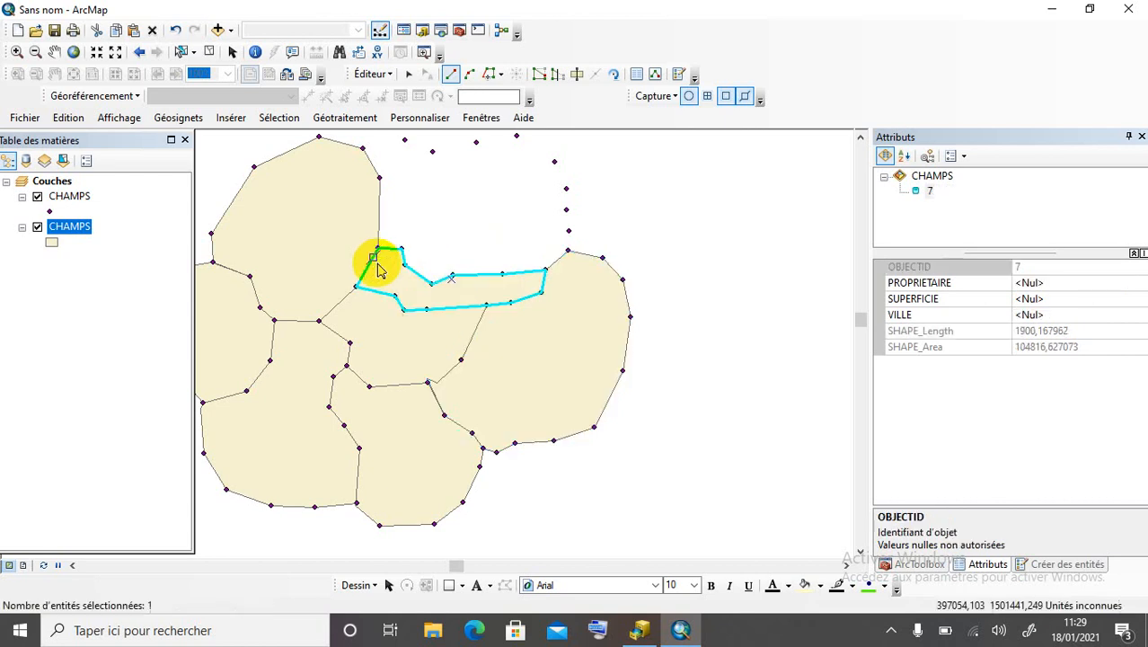
Enter the owner's name as PROPRIETAIRE and ZINDER as VILLE for field 7.
left_click(1049, 283)
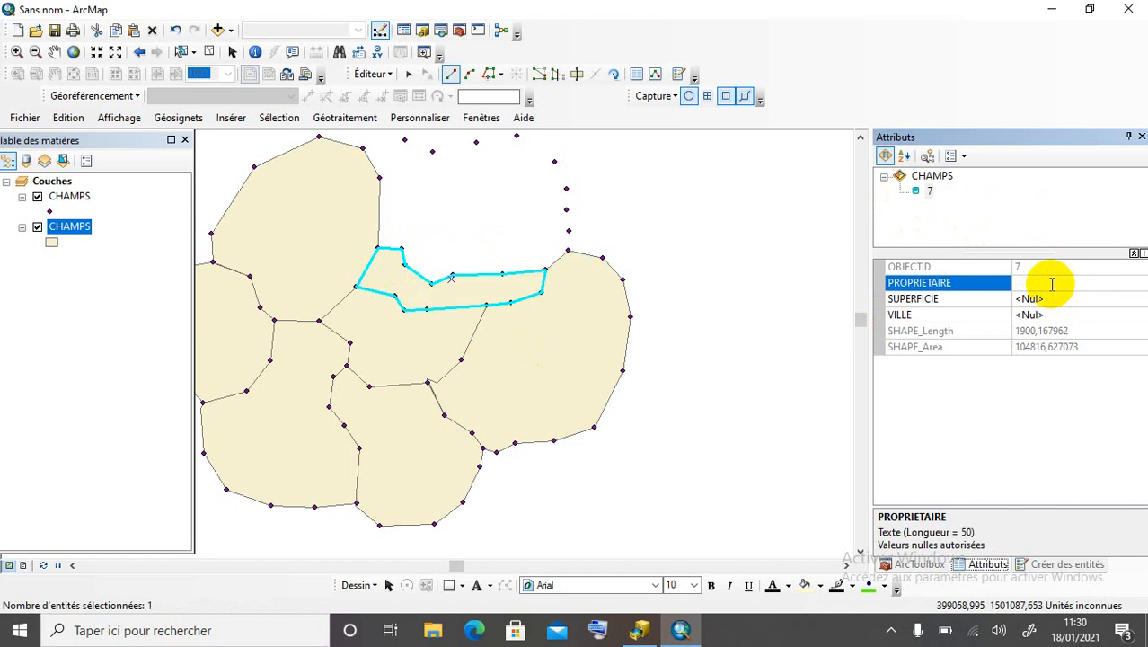
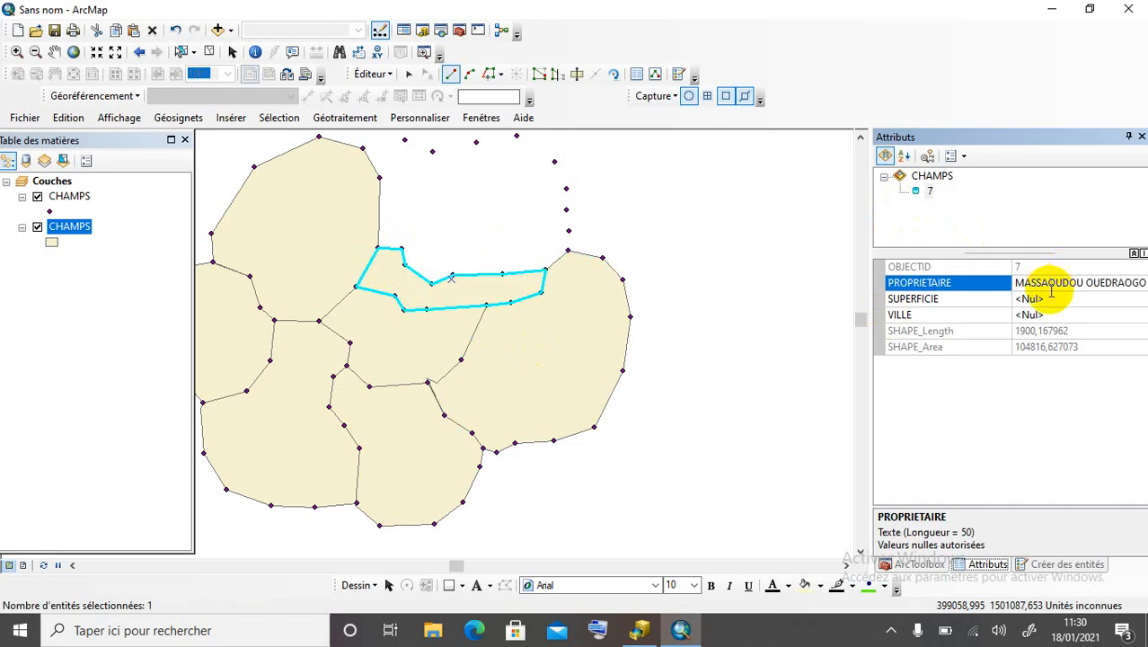
left_click(1038, 315)
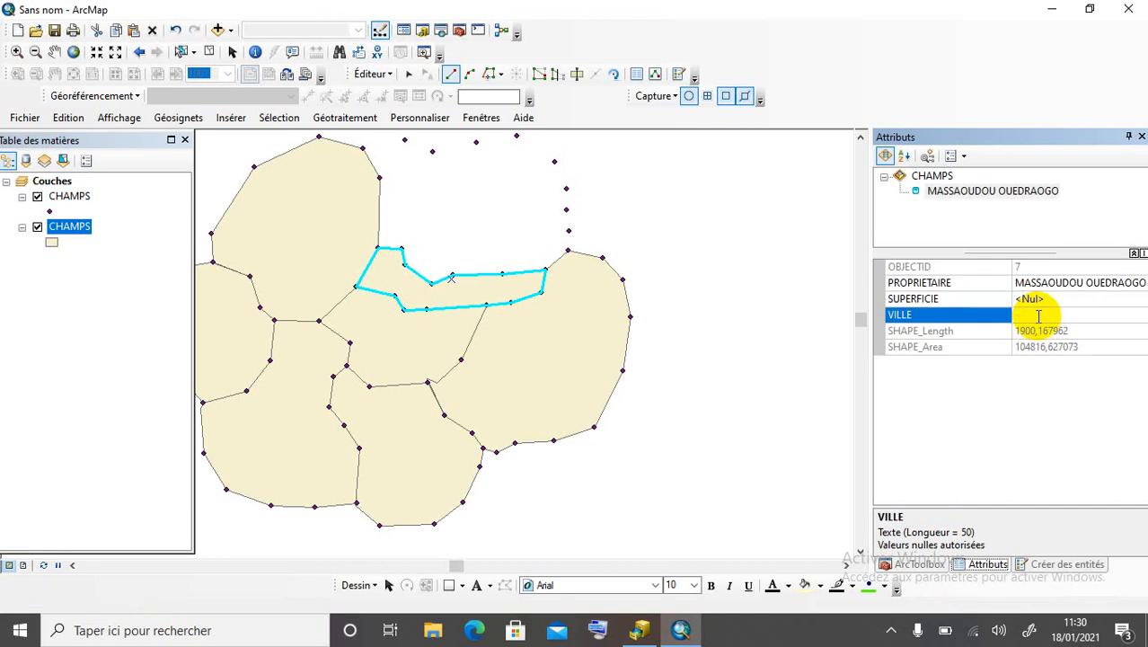
type("ZINDER")
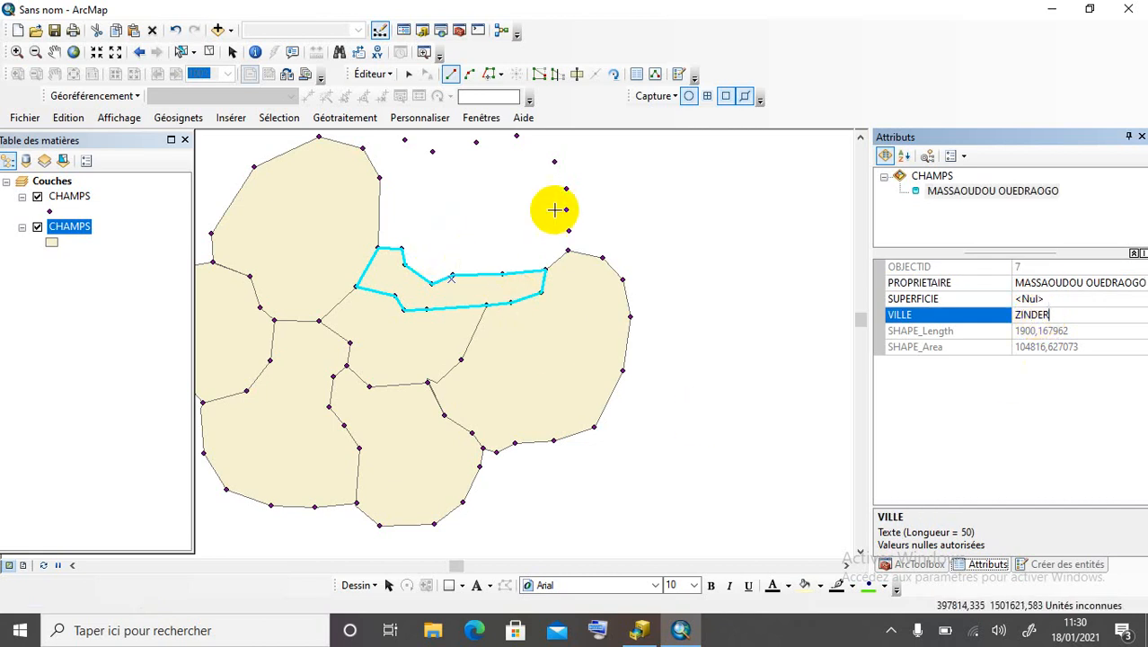
Start field 8 at field 7's corner, tracing its upper edge east to the eastern field.
scroll(391, 465, "up", 1)
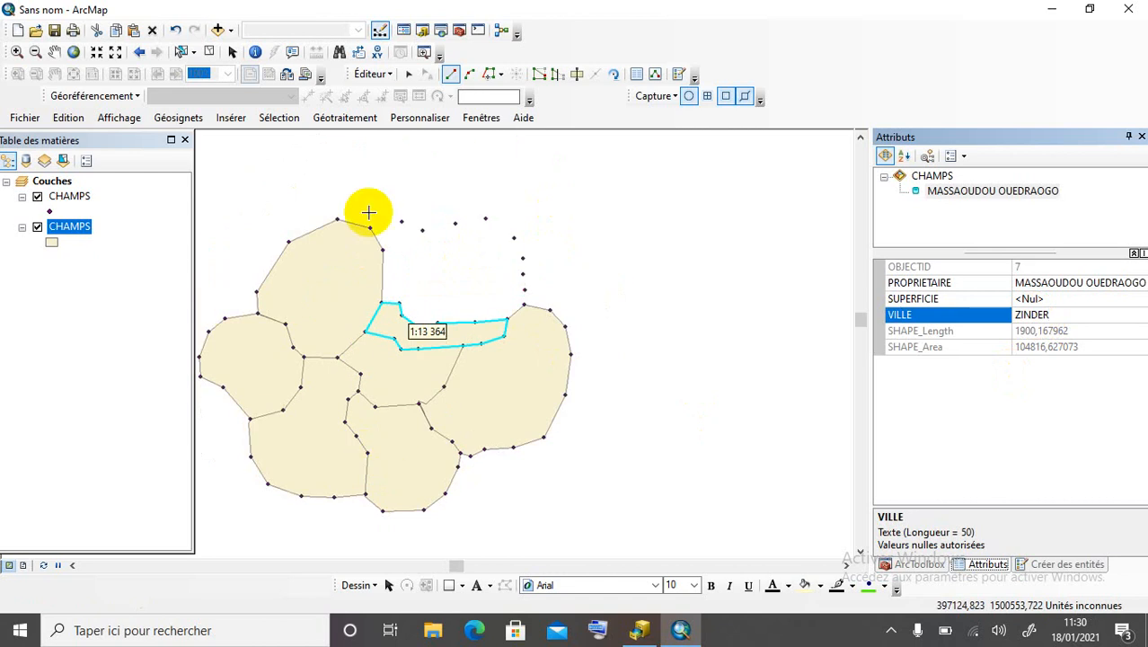
scroll(368, 226, "down", 1)
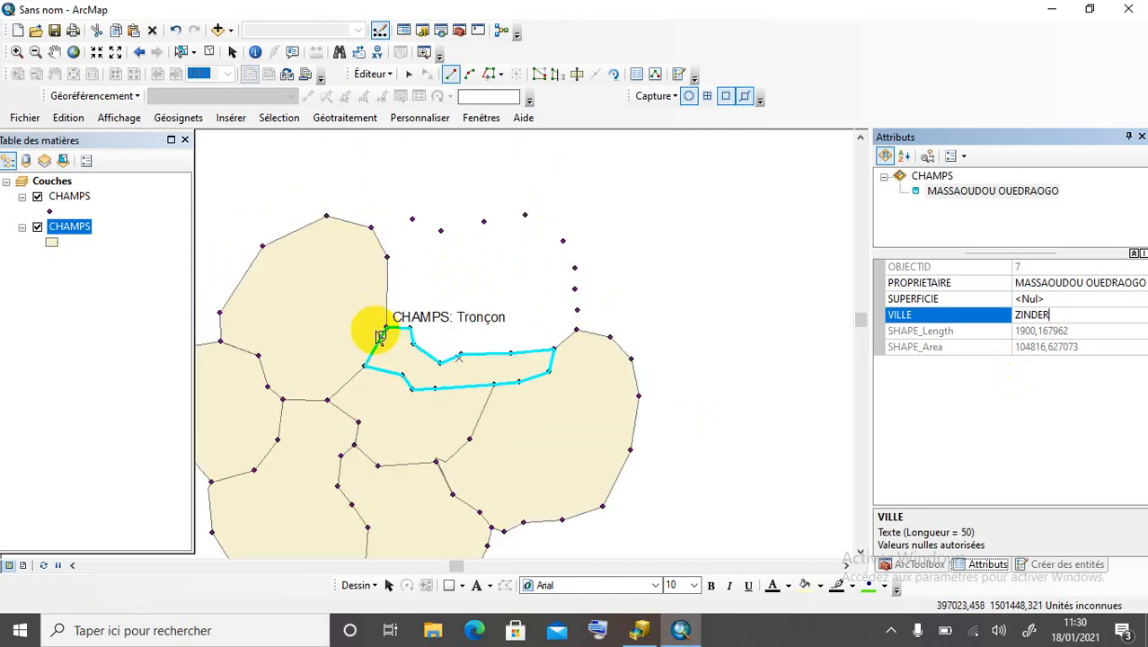
left_click(386, 326)
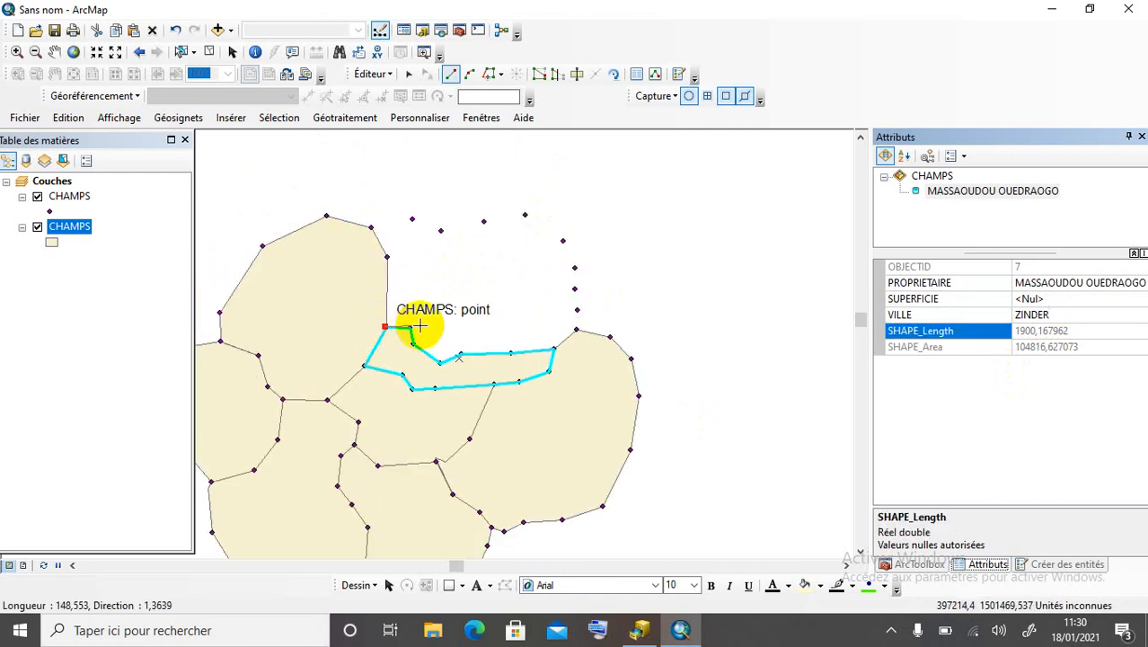
left_click(413, 344)
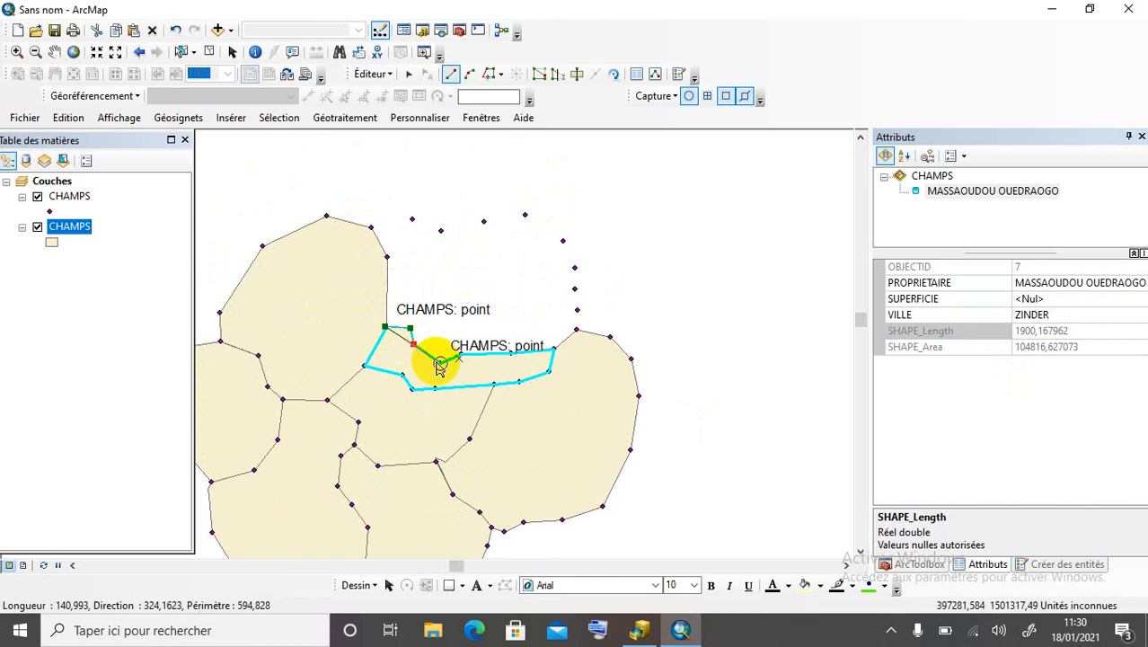
left_click(440, 363)
left_click(460, 354)
left_click(510, 354)
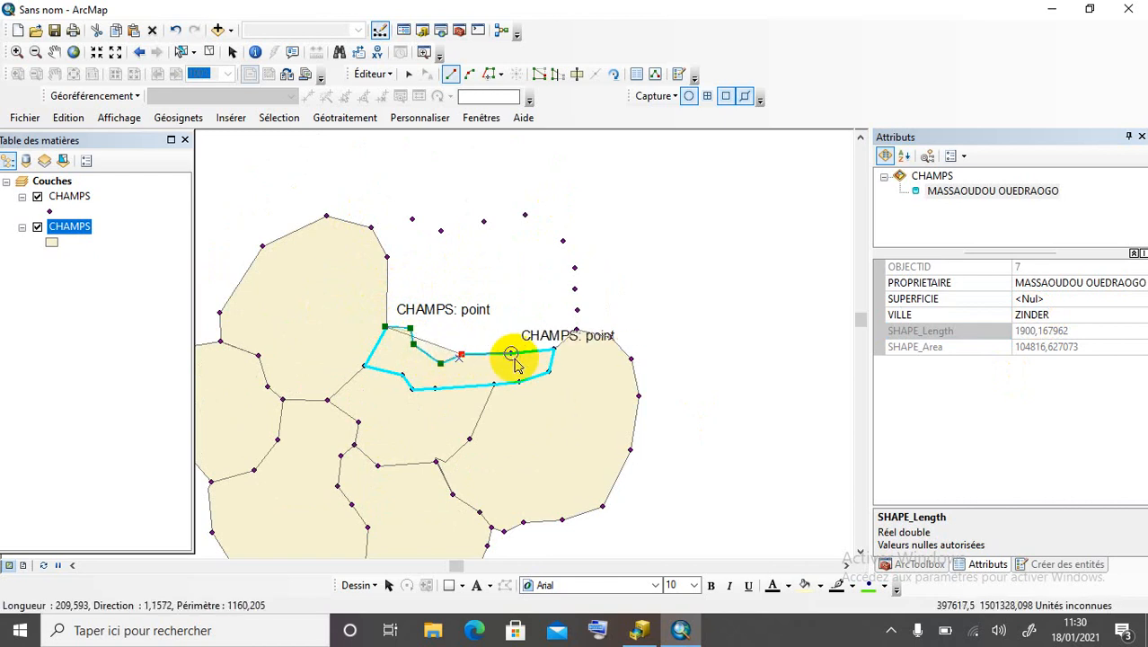
left_click(553, 350)
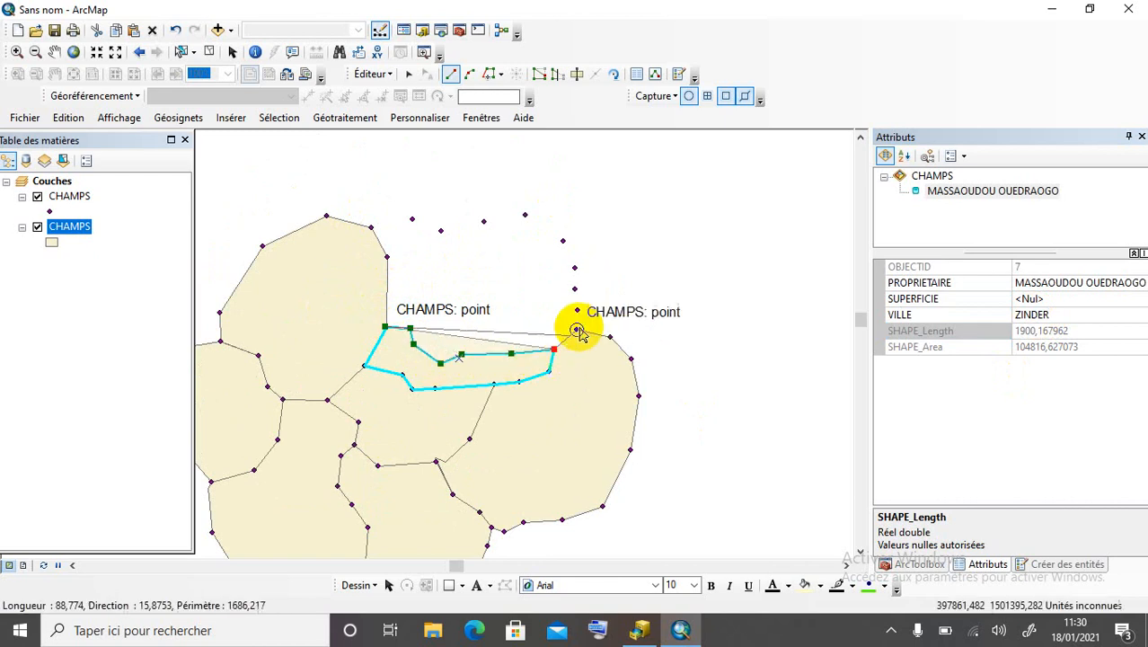
left_click(576, 329)
Continue field 8 up the right column and west along the top points, then close it.
left_click(577, 310)
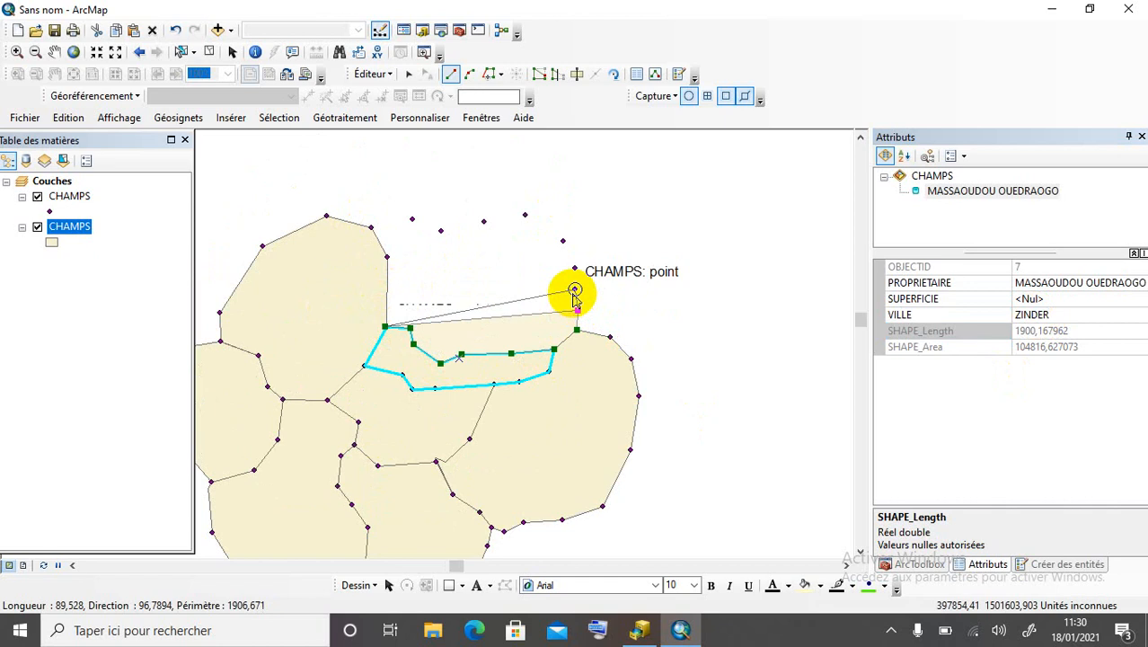
left_click(575, 290)
left_click(574, 268)
left_click(562, 241)
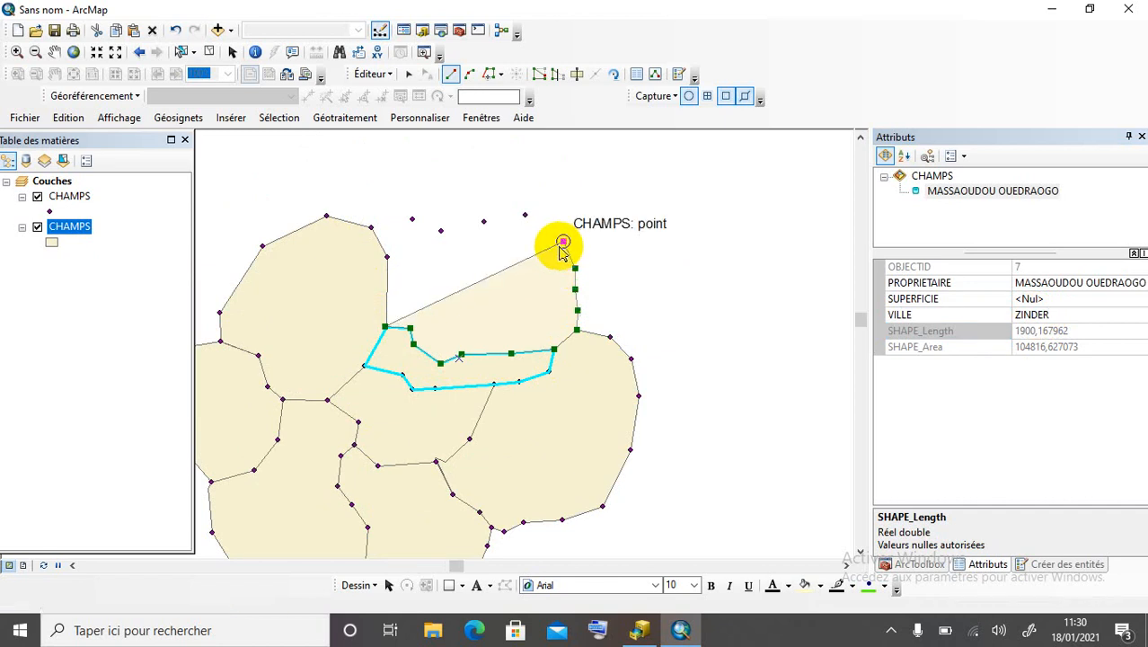
left_click(525, 215)
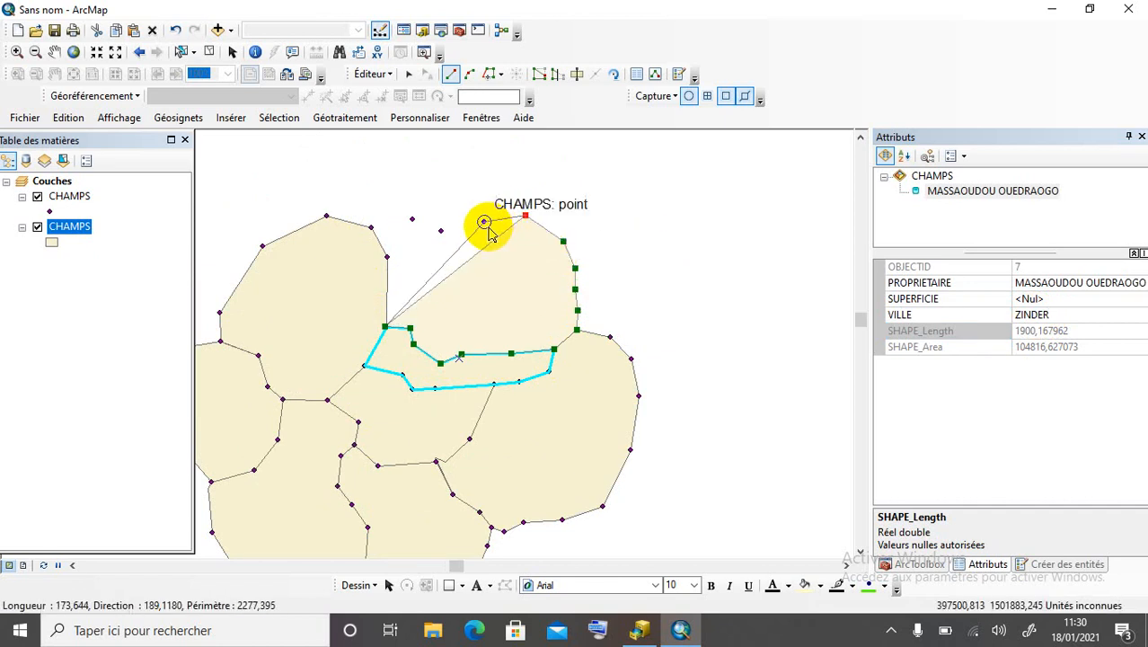
left_click(484, 221)
left_click(441, 231)
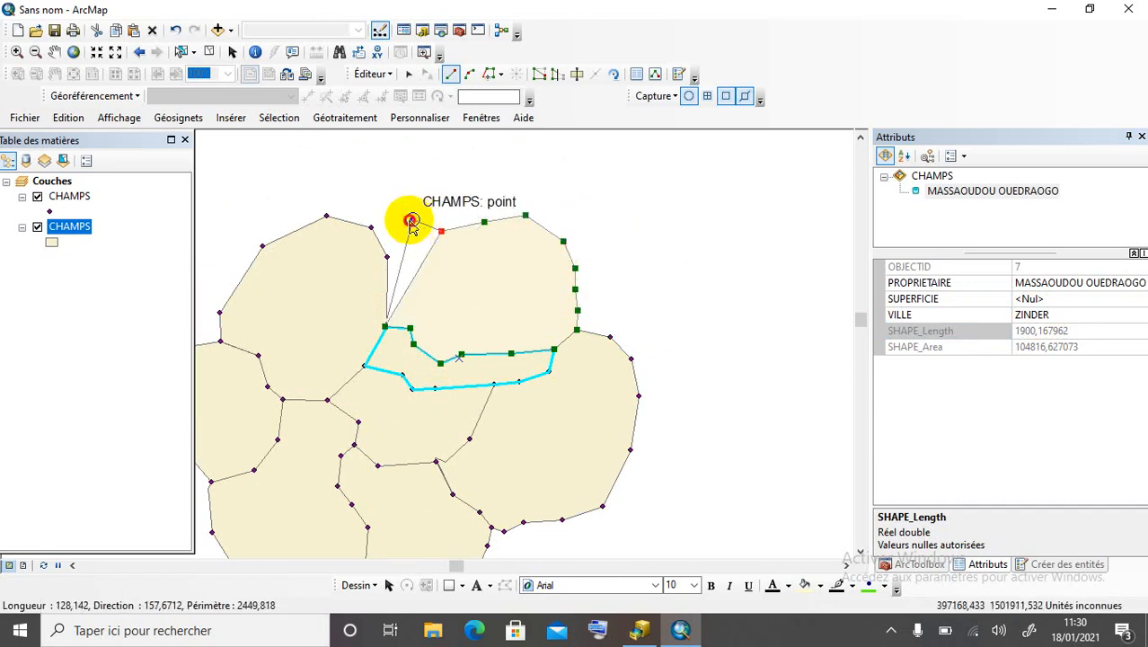
left_click(413, 219)
left_click(371, 228)
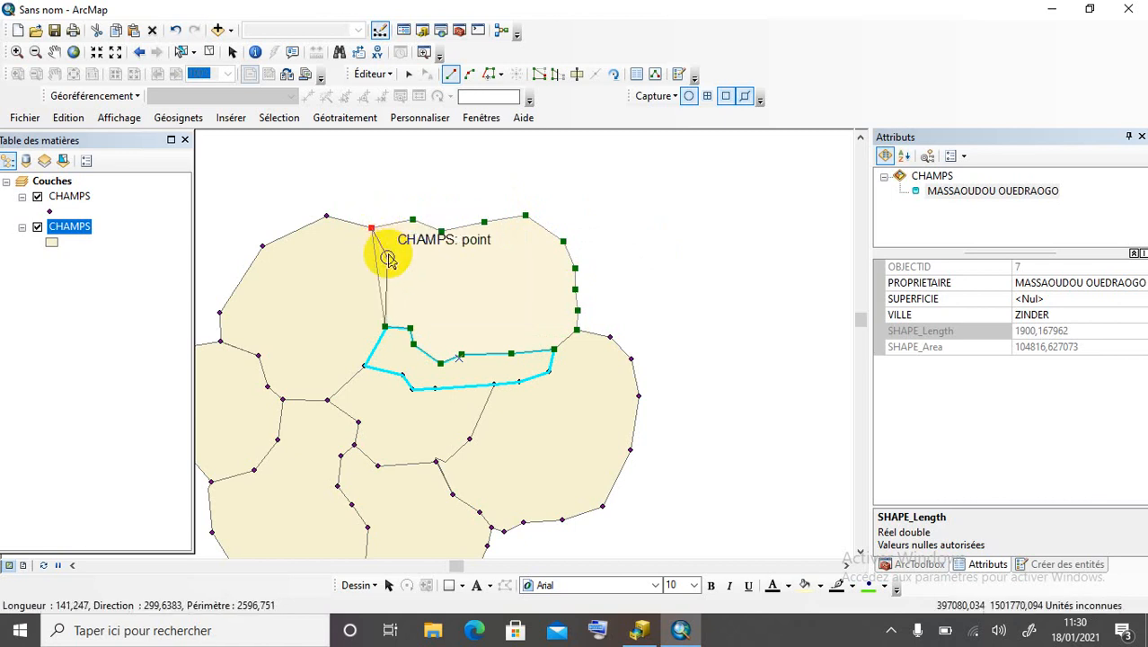
double_click(387, 258)
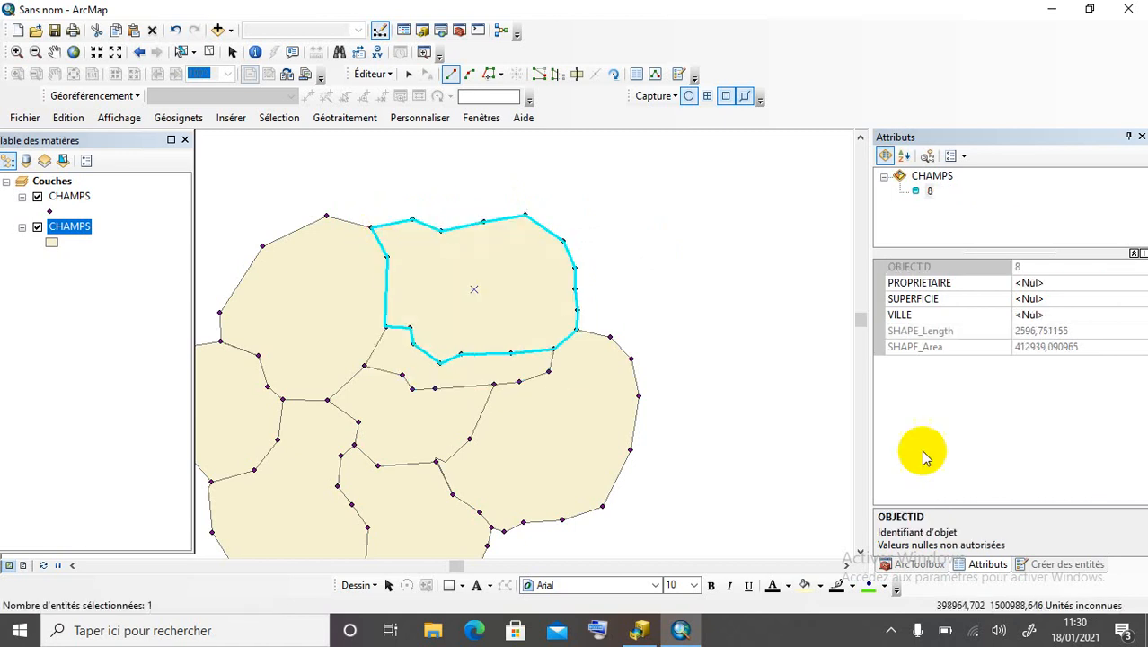
Give field 8 its owner's name in PROPRIETAIRE and ZINDER as VILLE.
left_click(1057, 284)
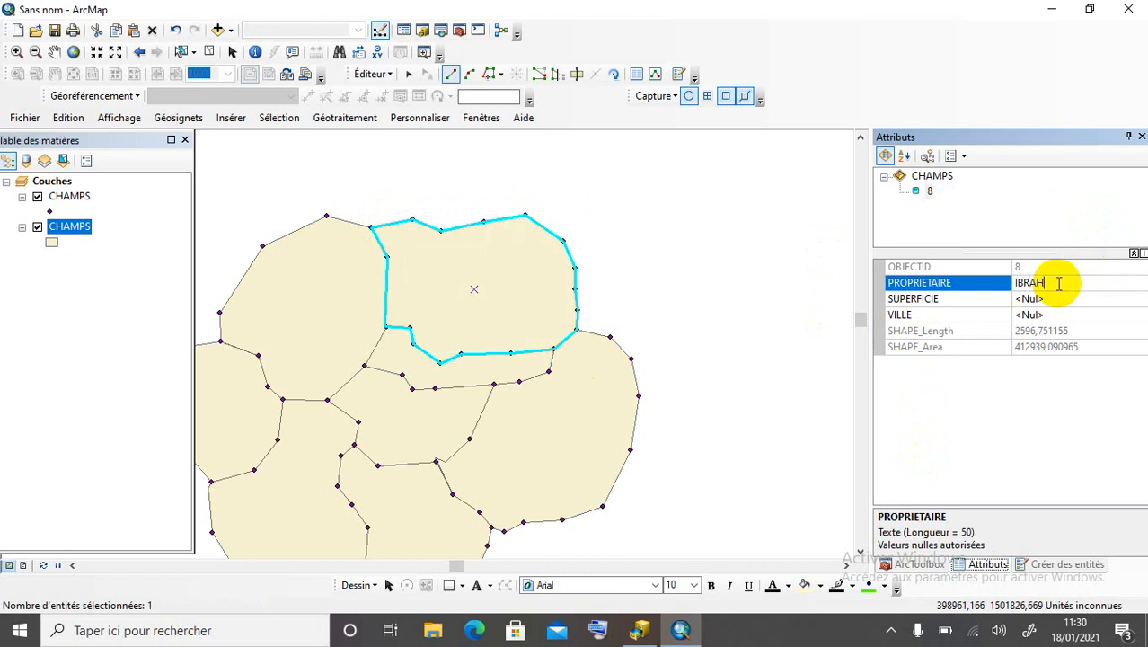
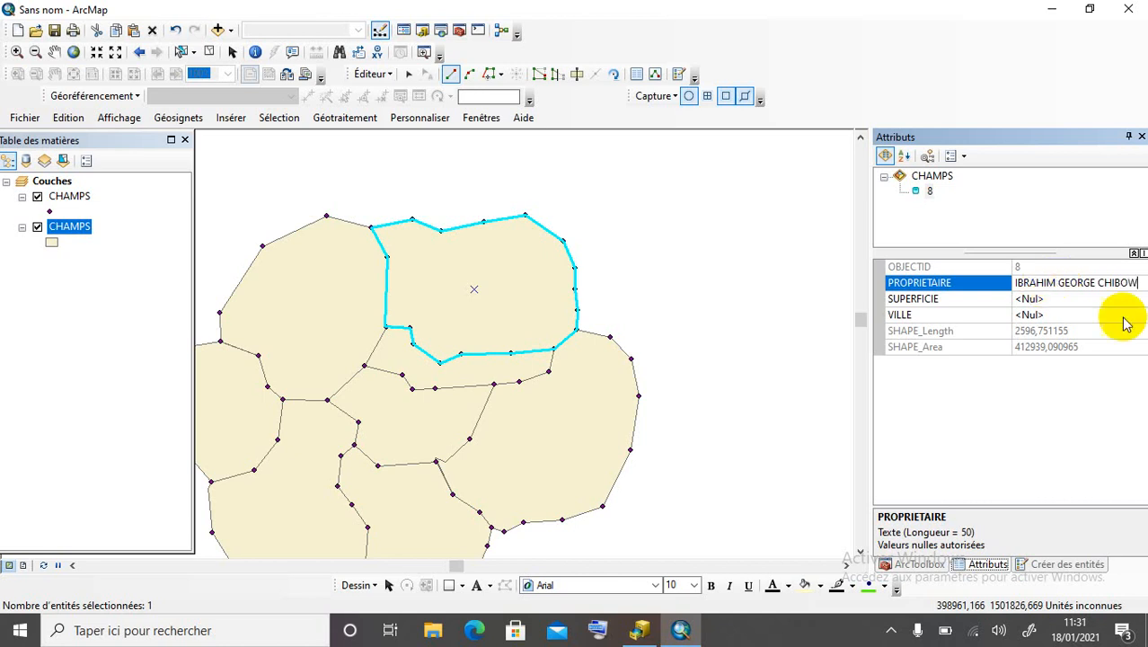
left_click(1057, 314)
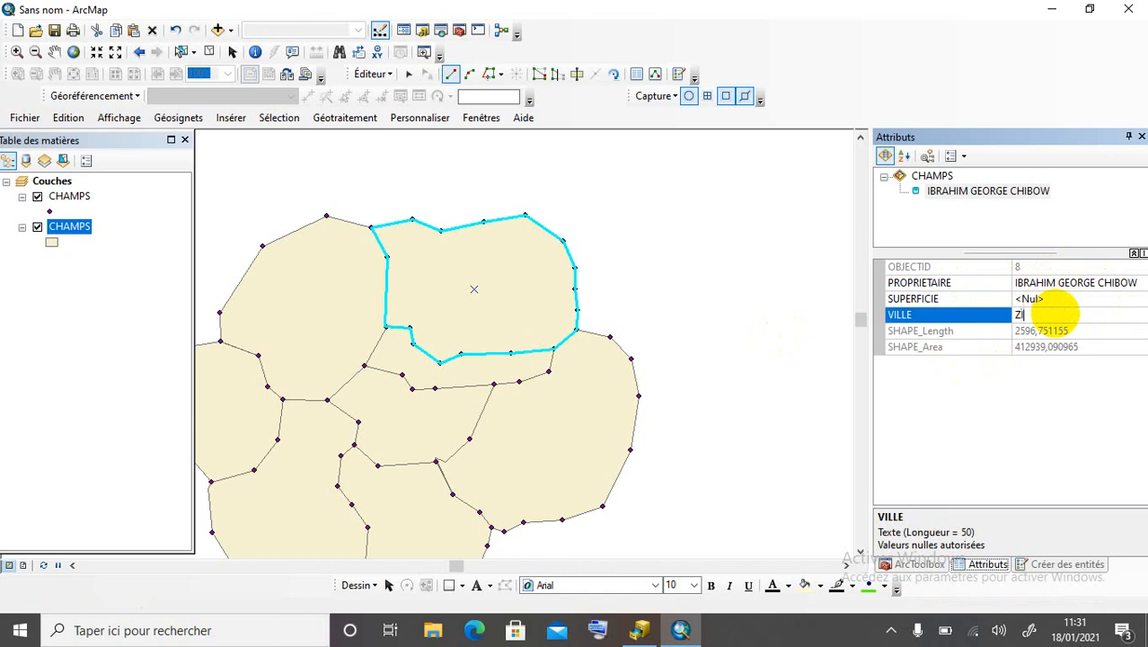
type("ZINDER")
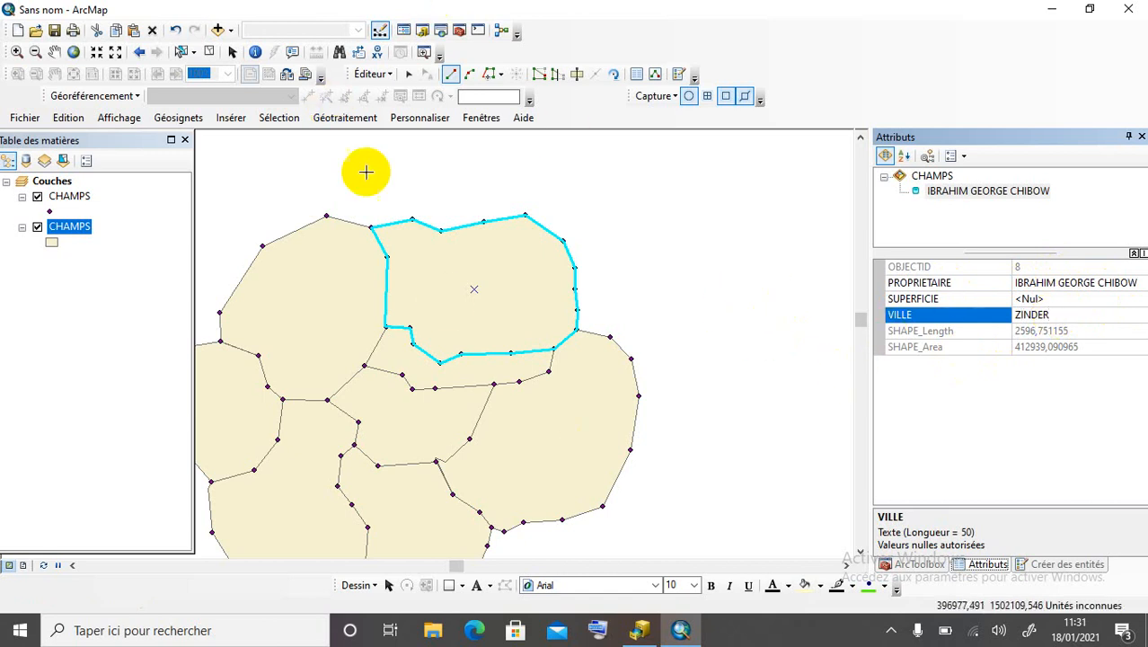
scroll(628, 276, "up", 1)
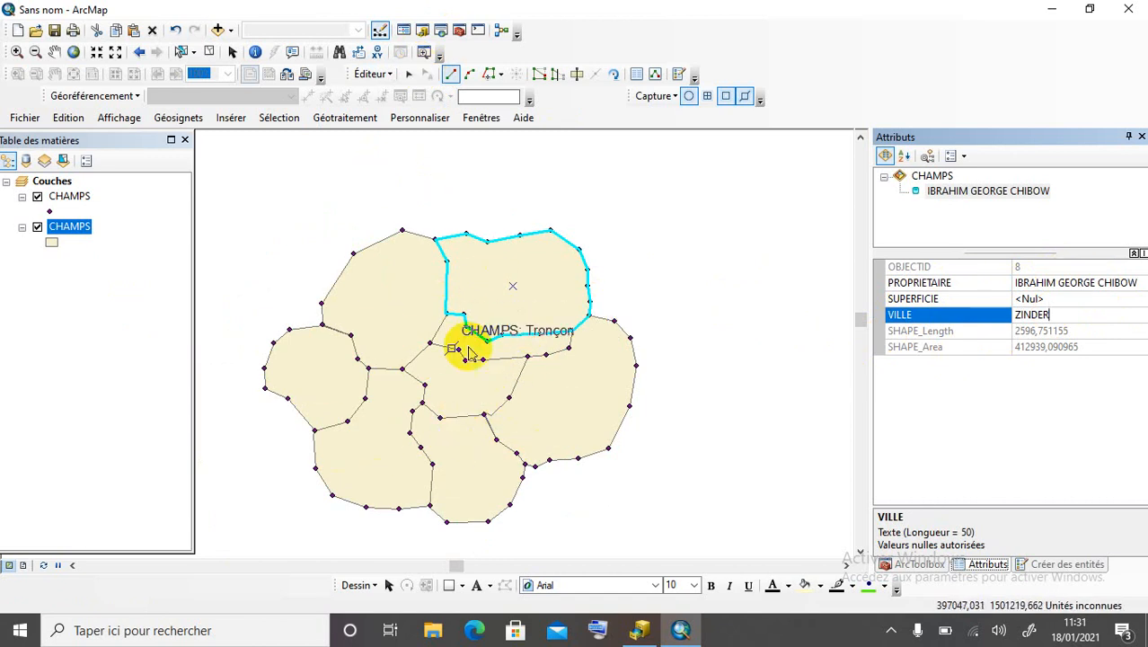
Save the CHAMPS edits and quit the editing session from the Éditeur menu.
left_click(389, 74)
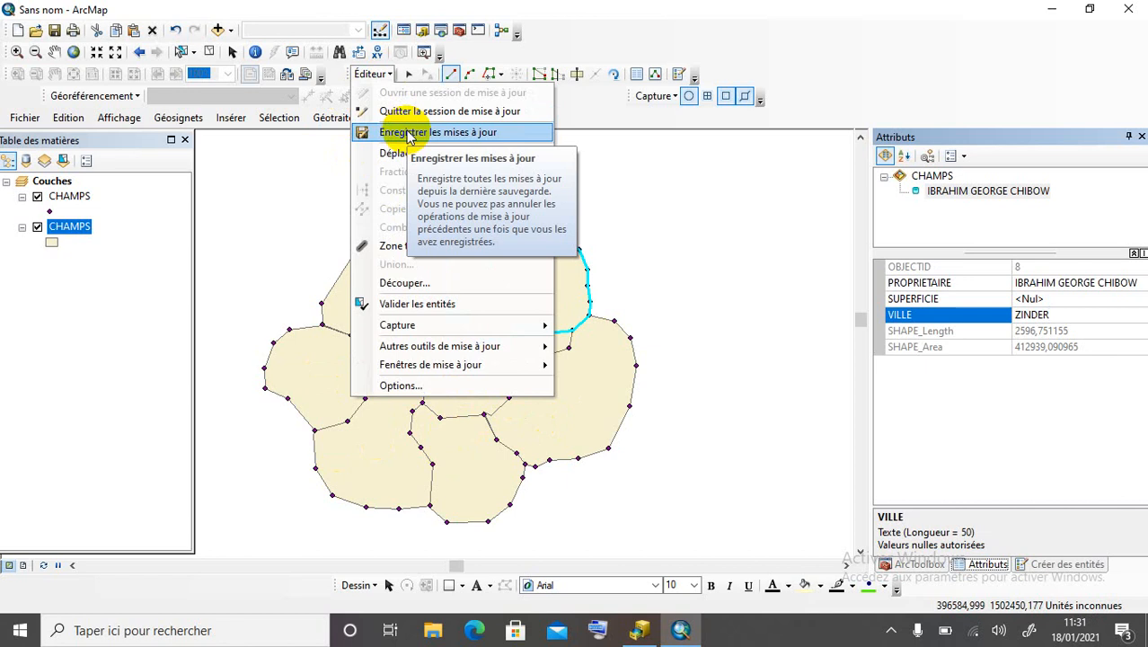
left_click(406, 133)
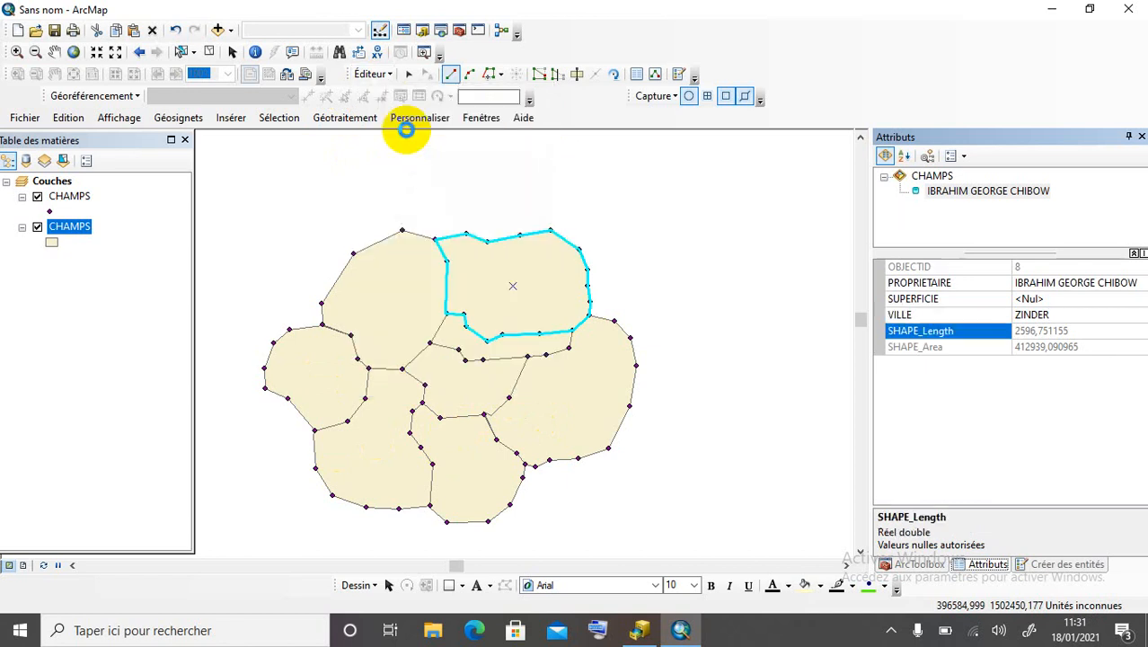
left_click(386, 79)
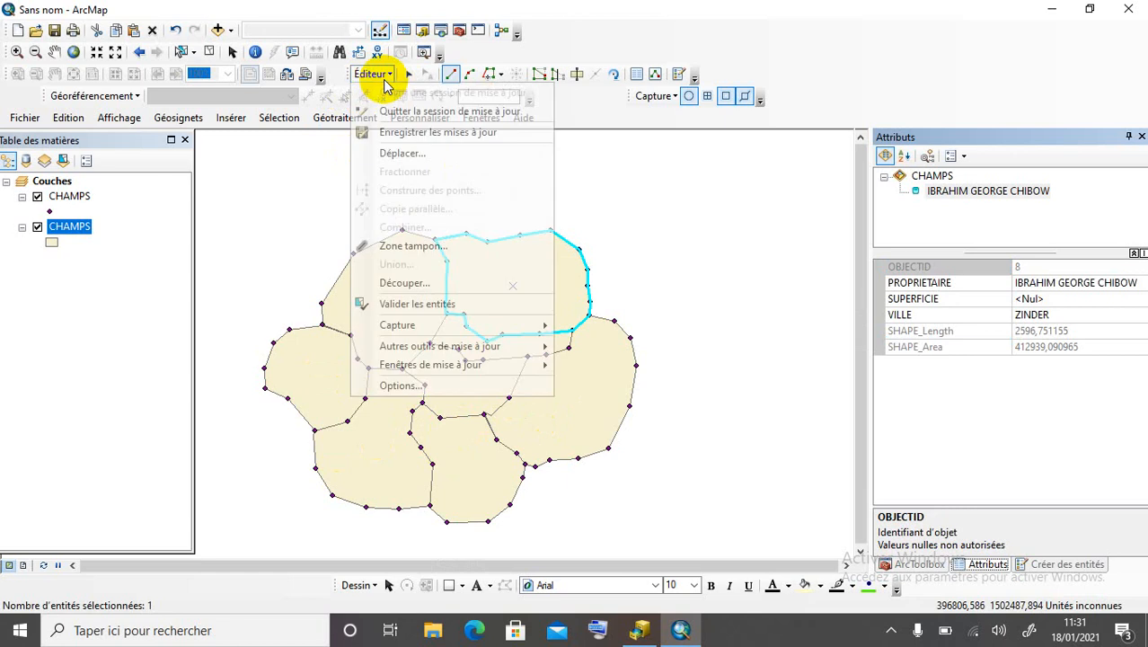
left_click(417, 112)
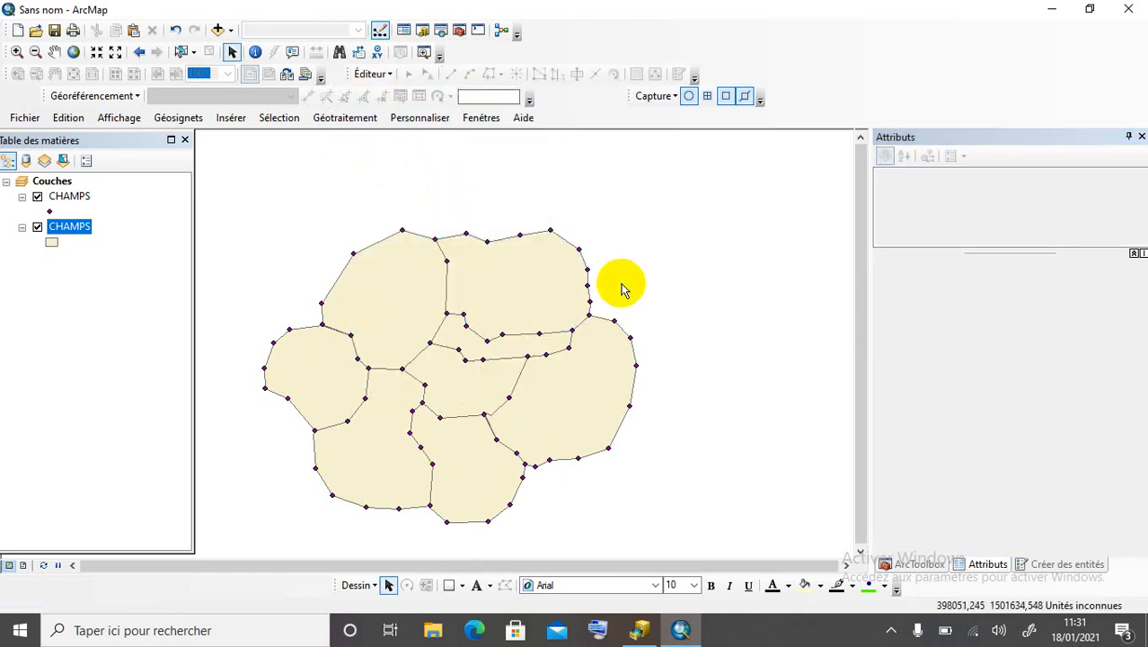
Turn on owner-name labels for the CHAMPS layer with Etiqueter les entités.
right_click(79, 233)
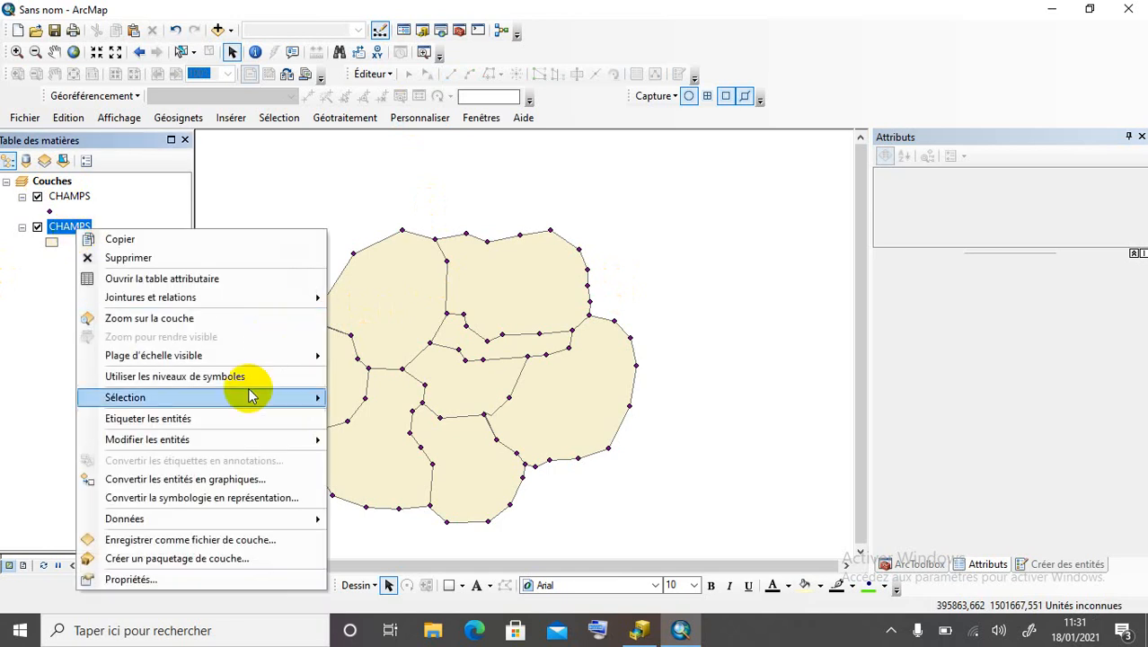
left_click(223, 422)
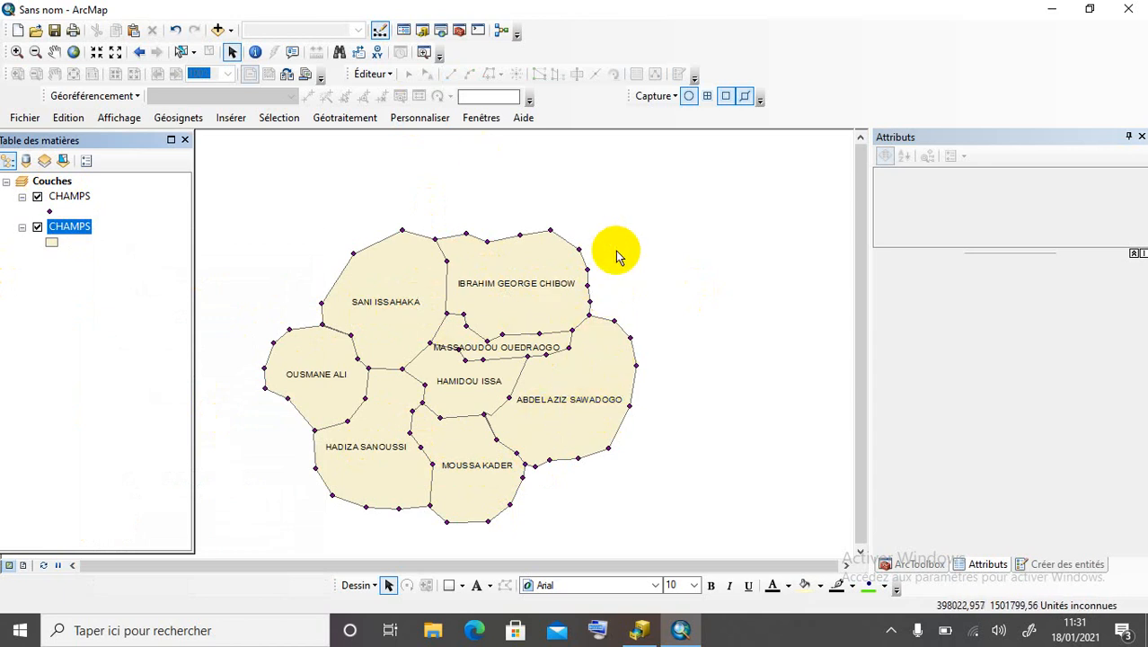
scroll(640, 213, "up", 1)
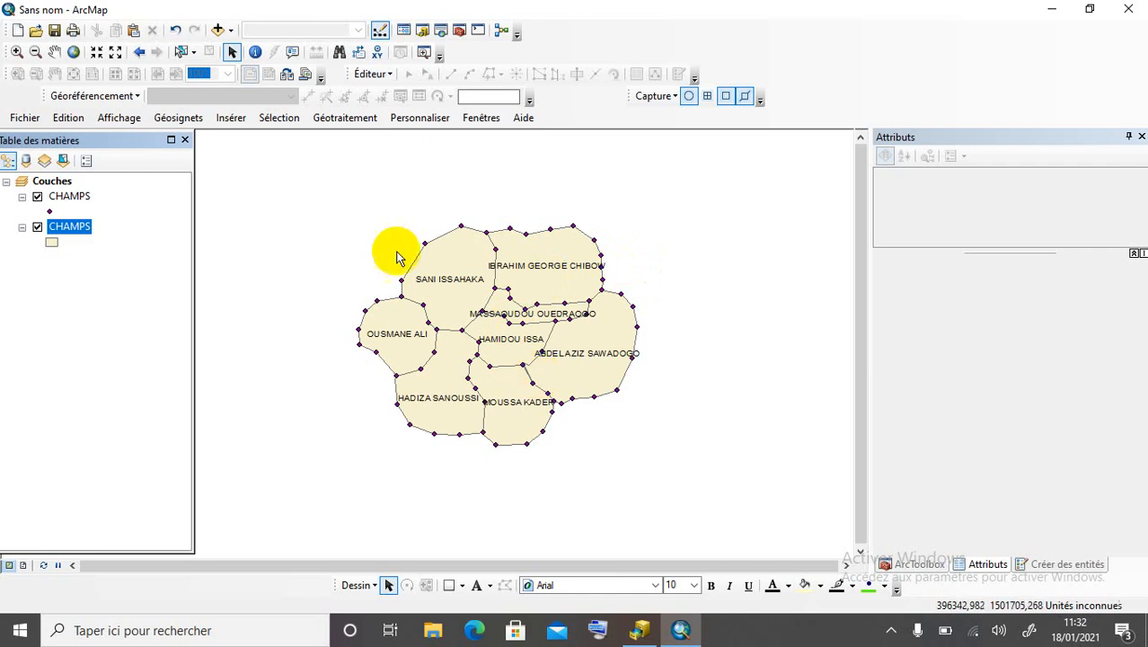
scroll(488, 339, "up", 2)
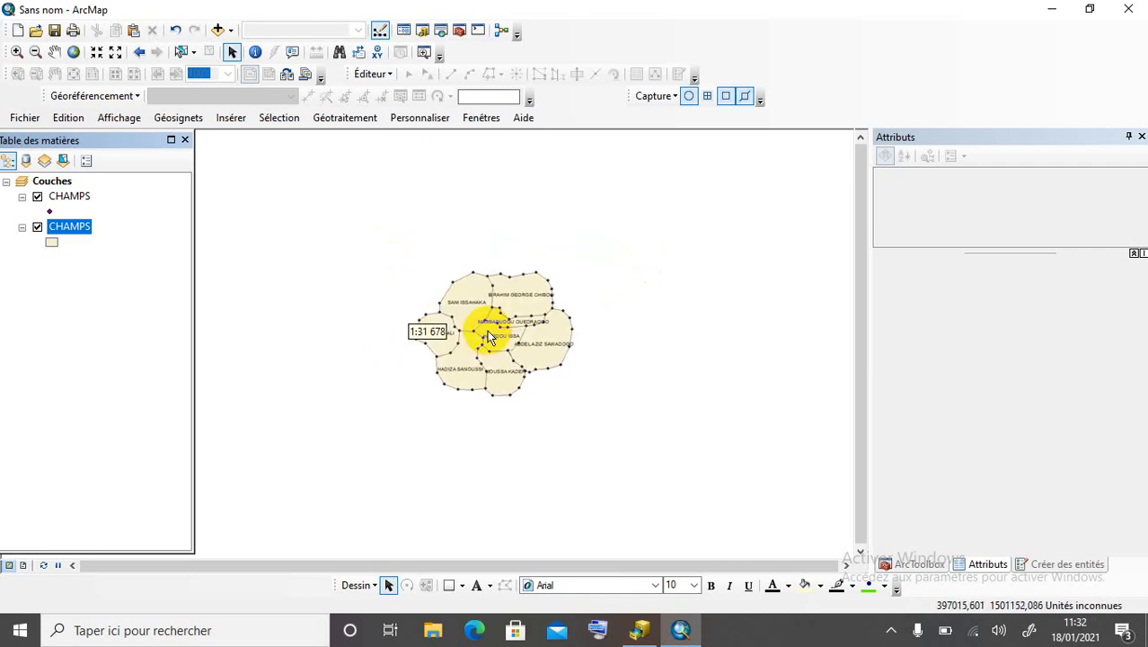
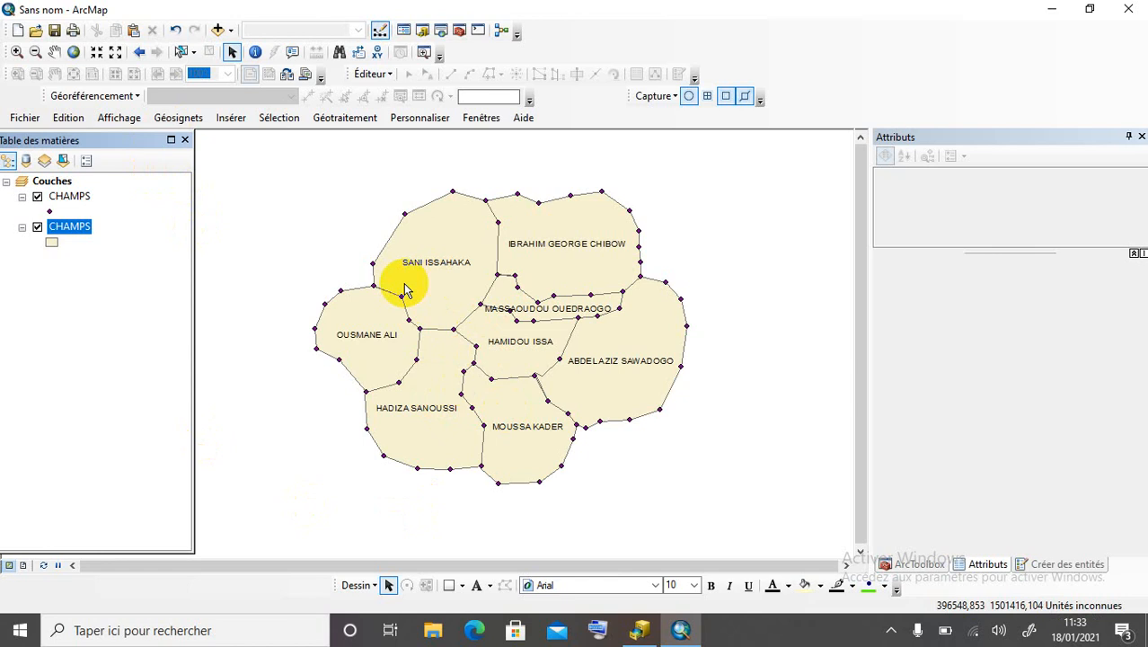
Switch to layout view and set the A4 page to landscape with elements scaled to the page.
left_click(23, 565)
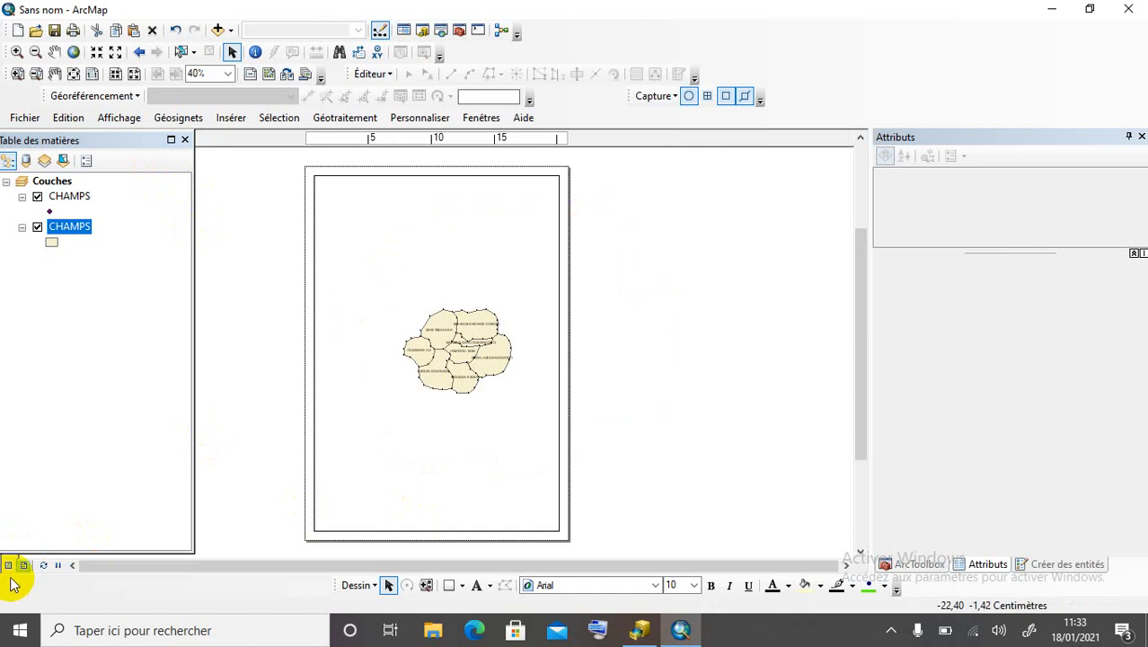
left_click(36, 119)
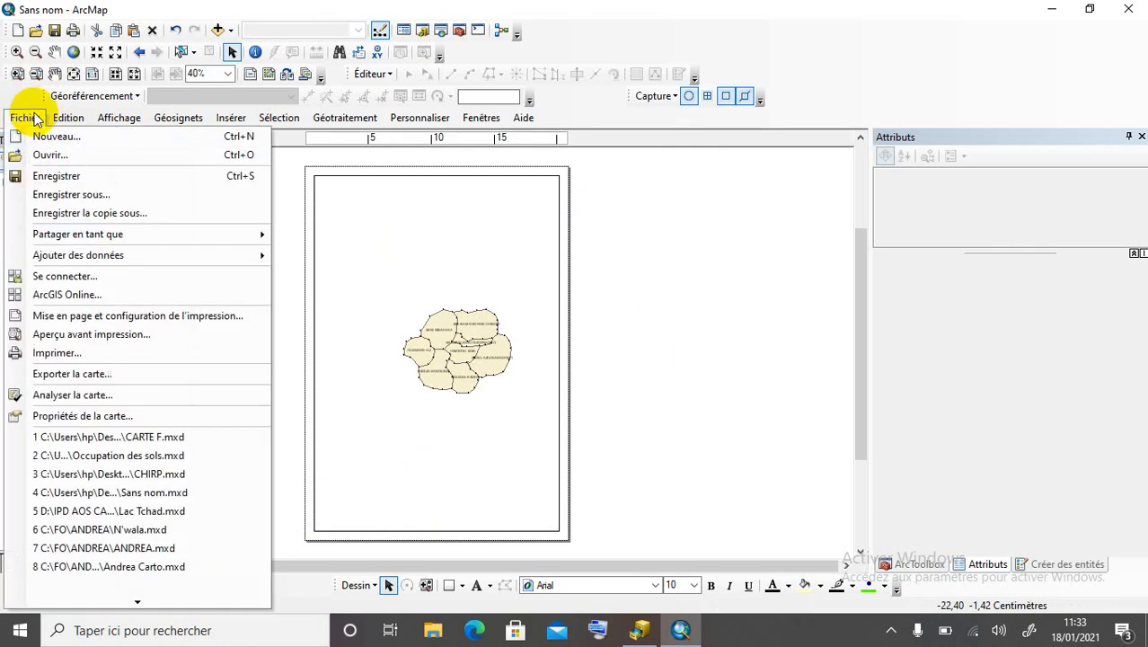
left_click(102, 320)
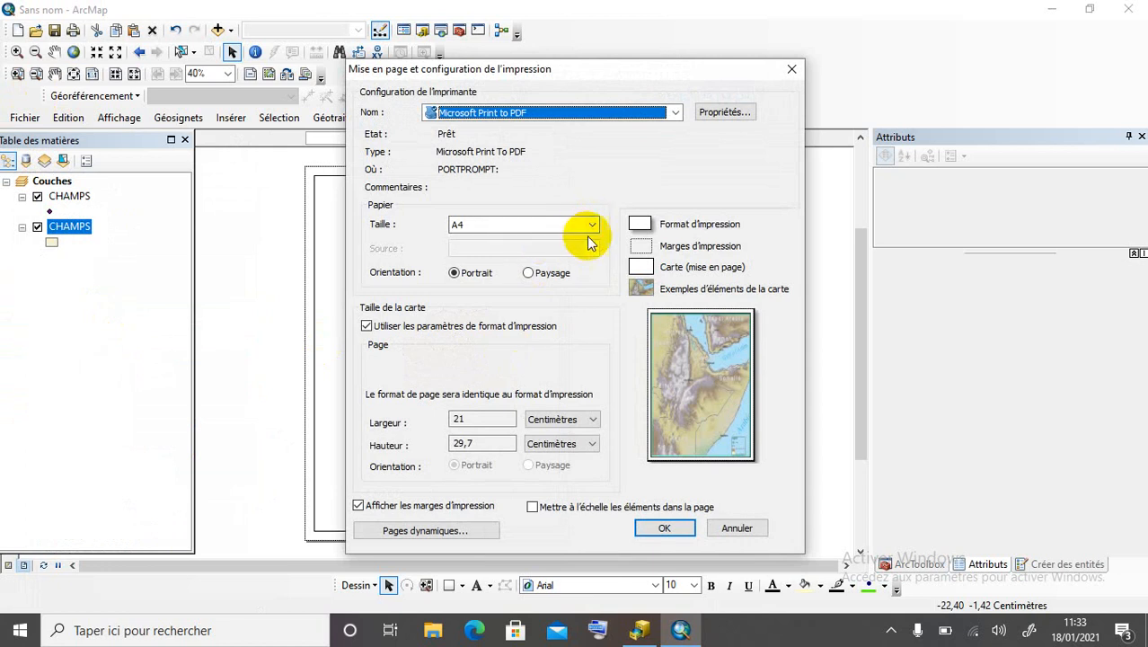
left_click(533, 273)
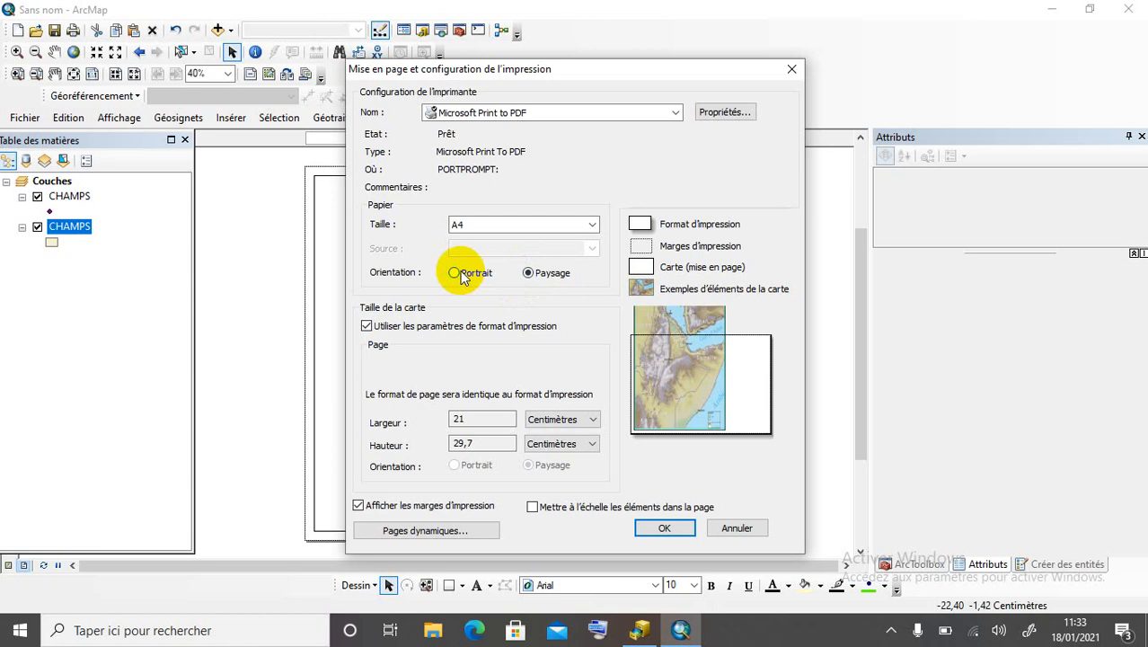
left_click(530, 422)
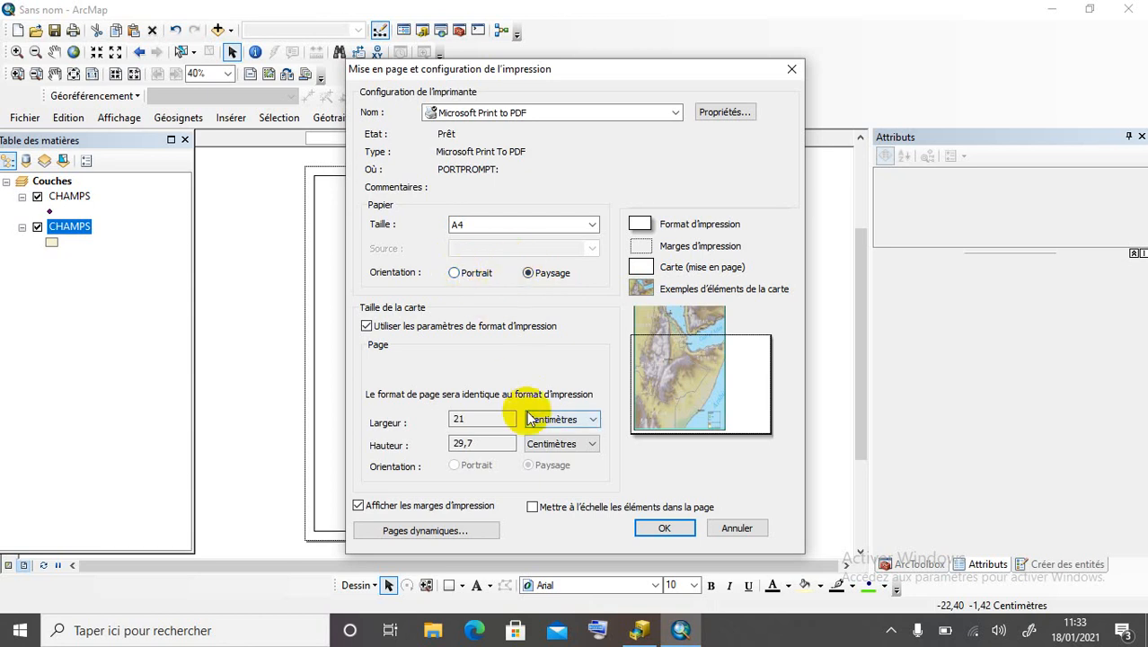
left_click(531, 506)
left_click(661, 527)
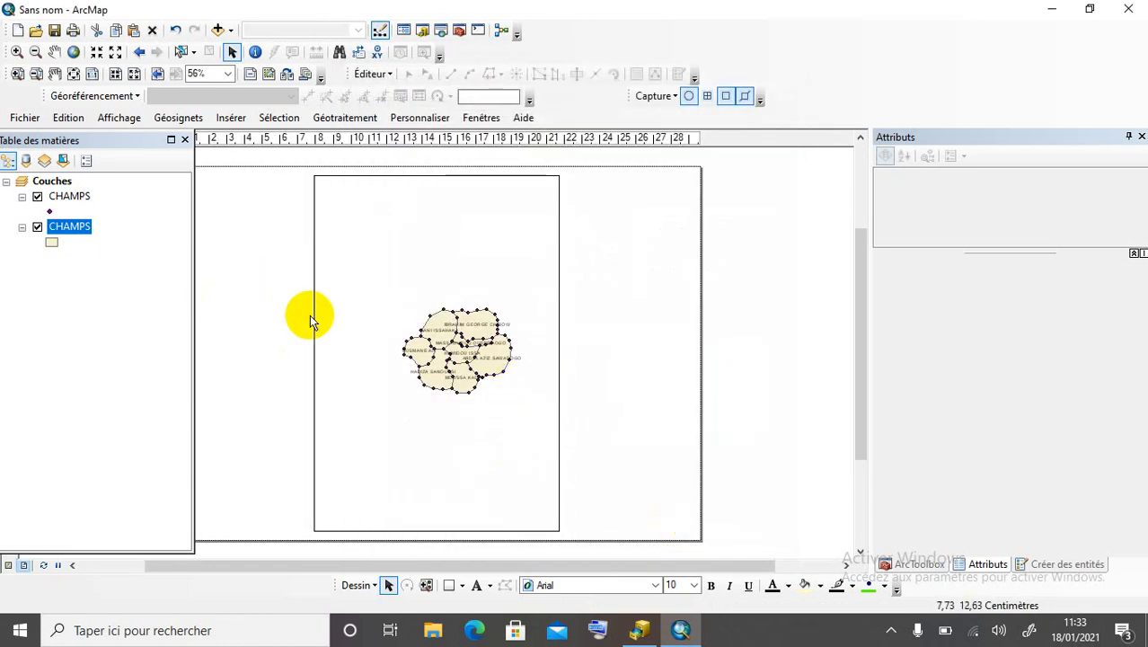
Resize the data frame so it spans most of the landscape page.
scroll(763, 295, "down", 2)
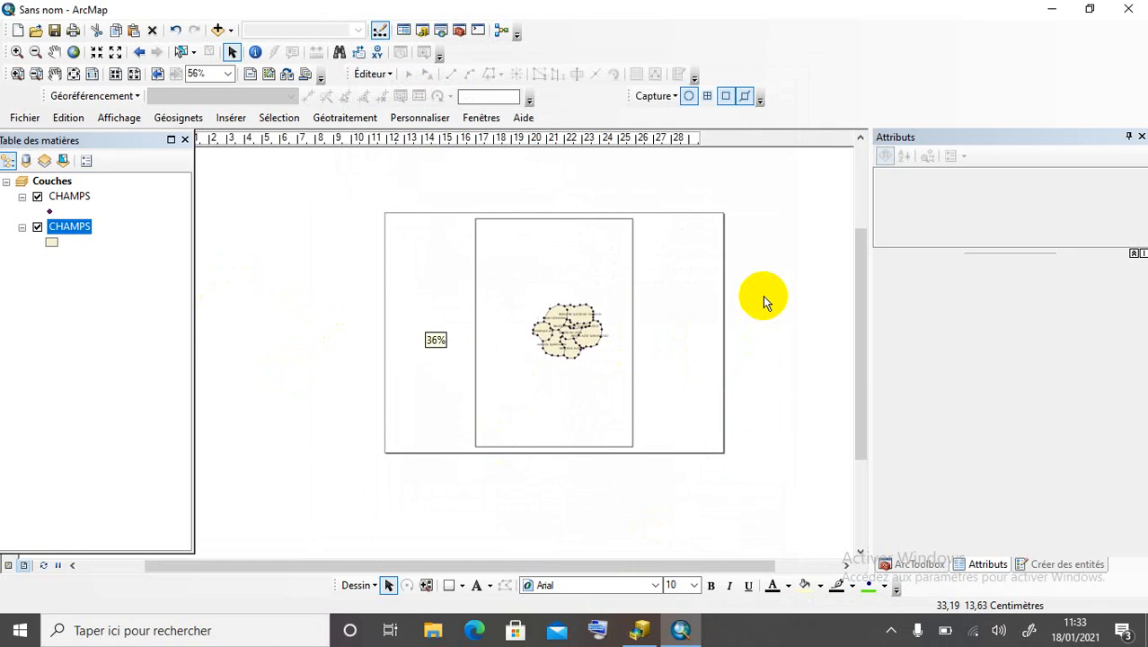
left_click(474, 326)
left_click_drag(442, 334, 405, 336)
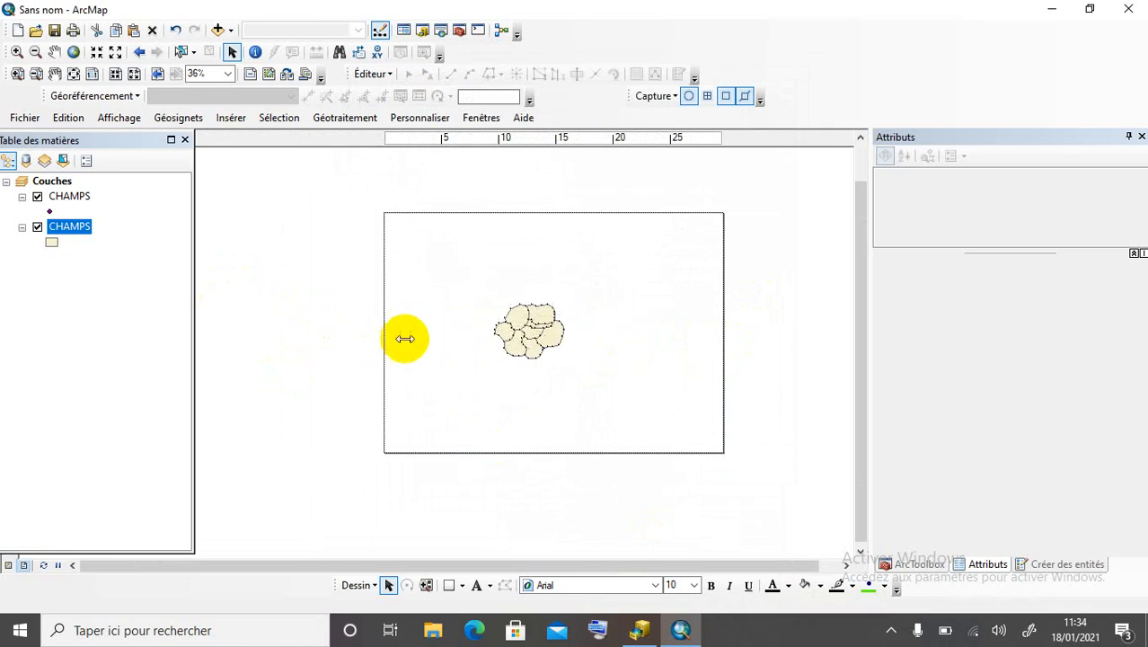
left_click_drag(518, 219, 517, 226)
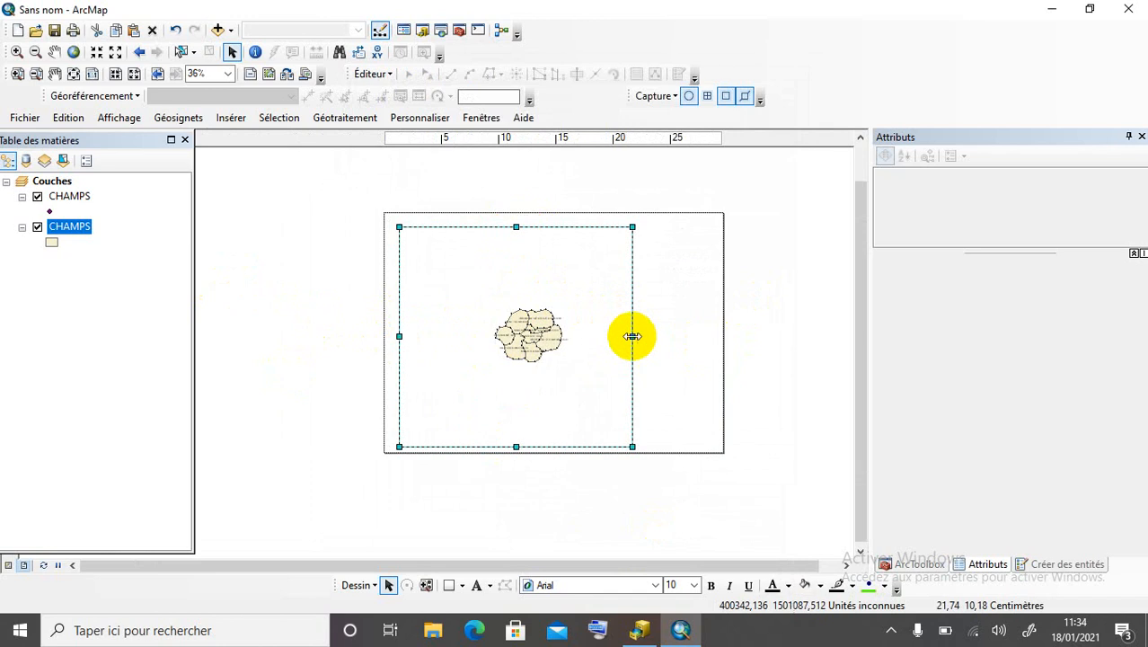
left_click_drag(632, 335, 709, 348)
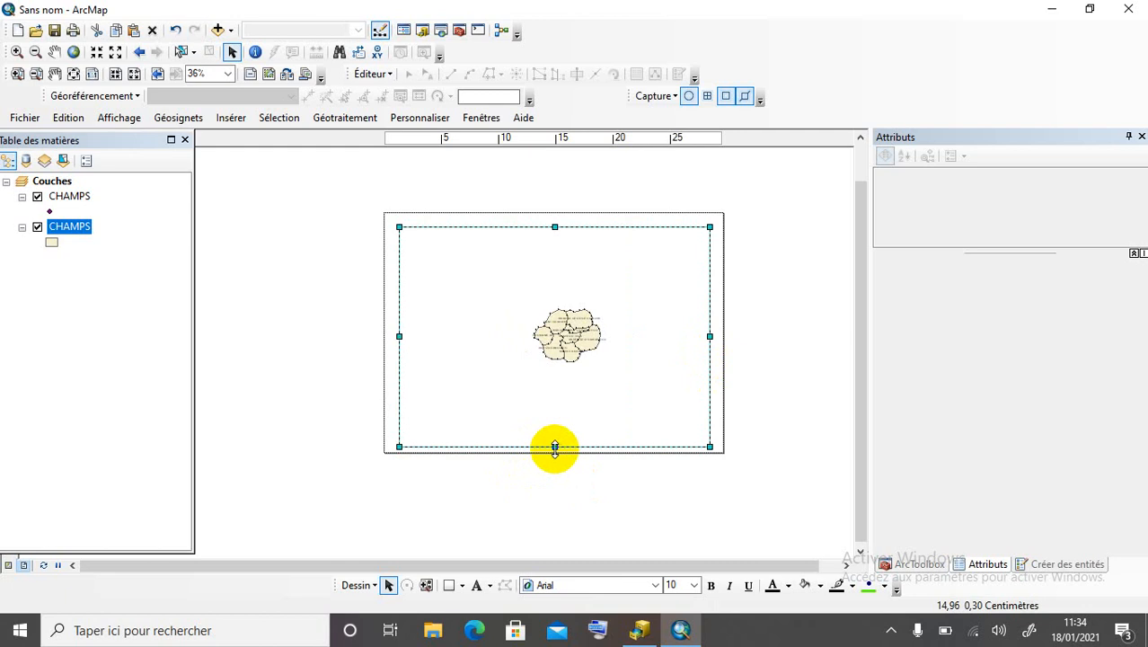
left_click_drag(554, 446, 554, 439)
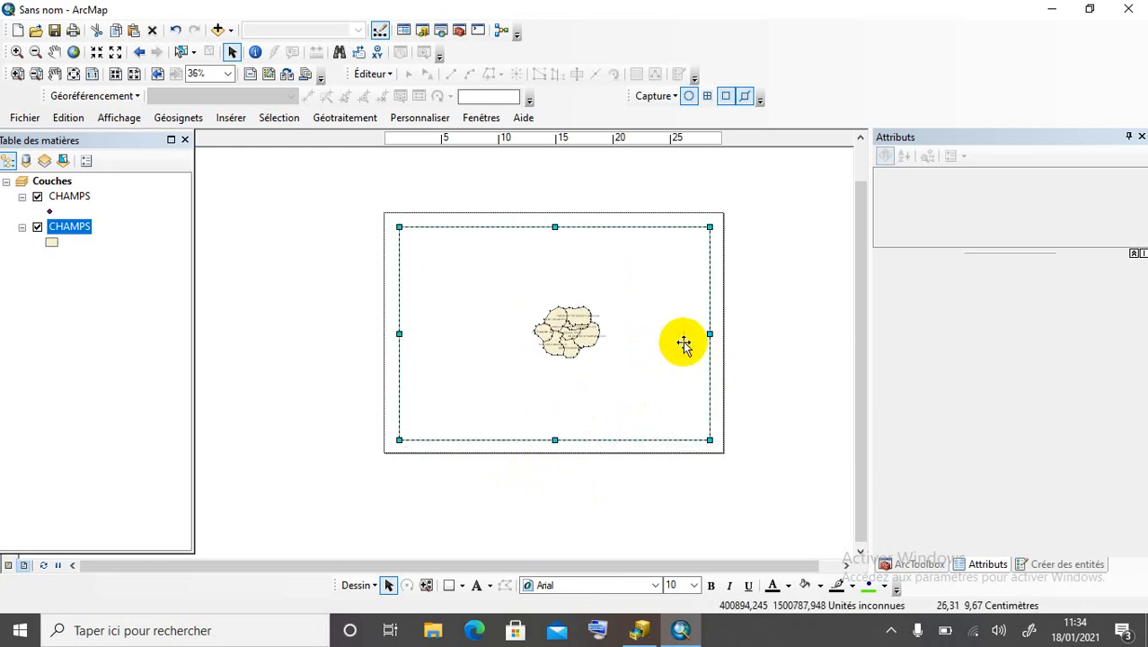
left_click_drag(709, 334, 707, 335)
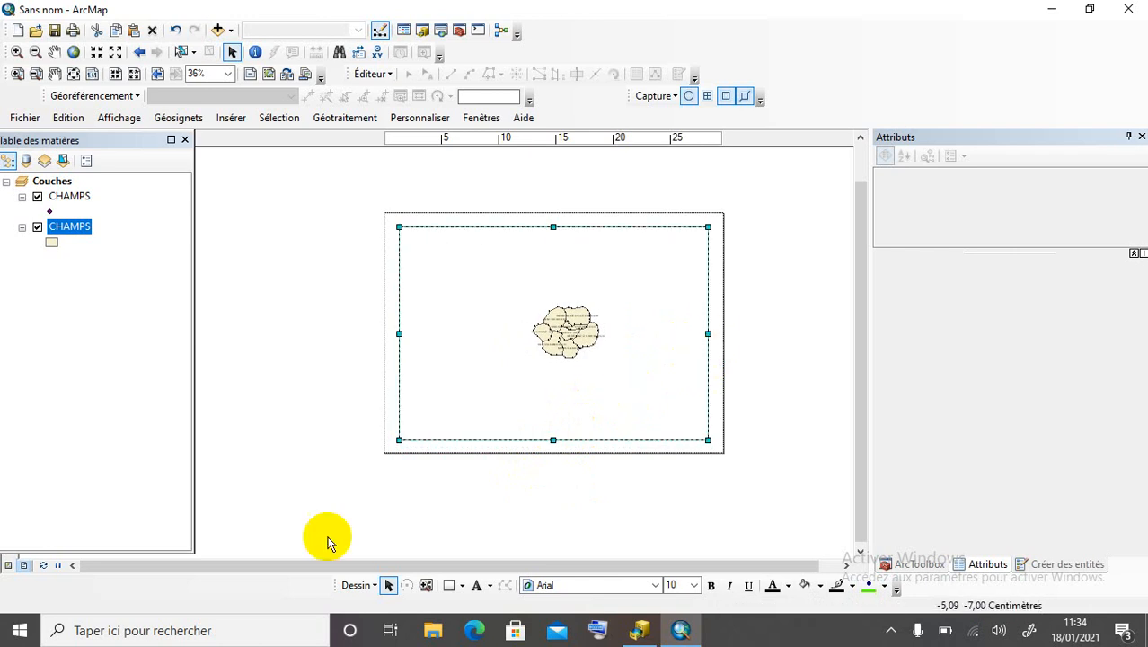
Zoom the map to the CHAMPS layer extent and select the Couches data frame.
right_click(59, 231)
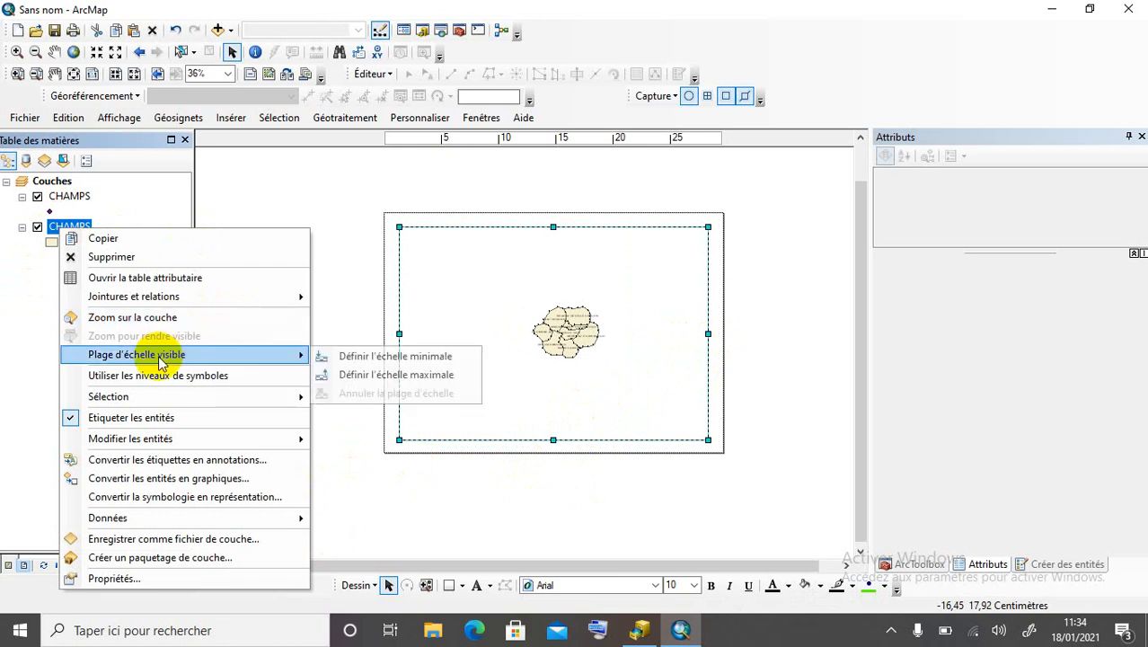
left_click(160, 316)
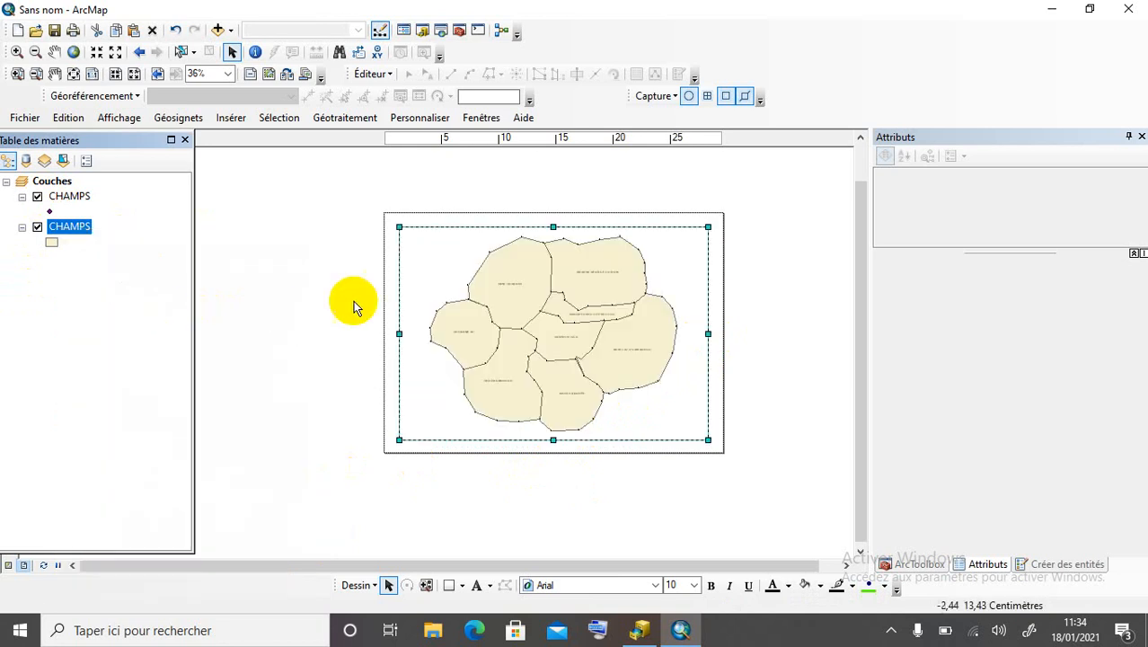
scroll(630, 311, "up", 4)
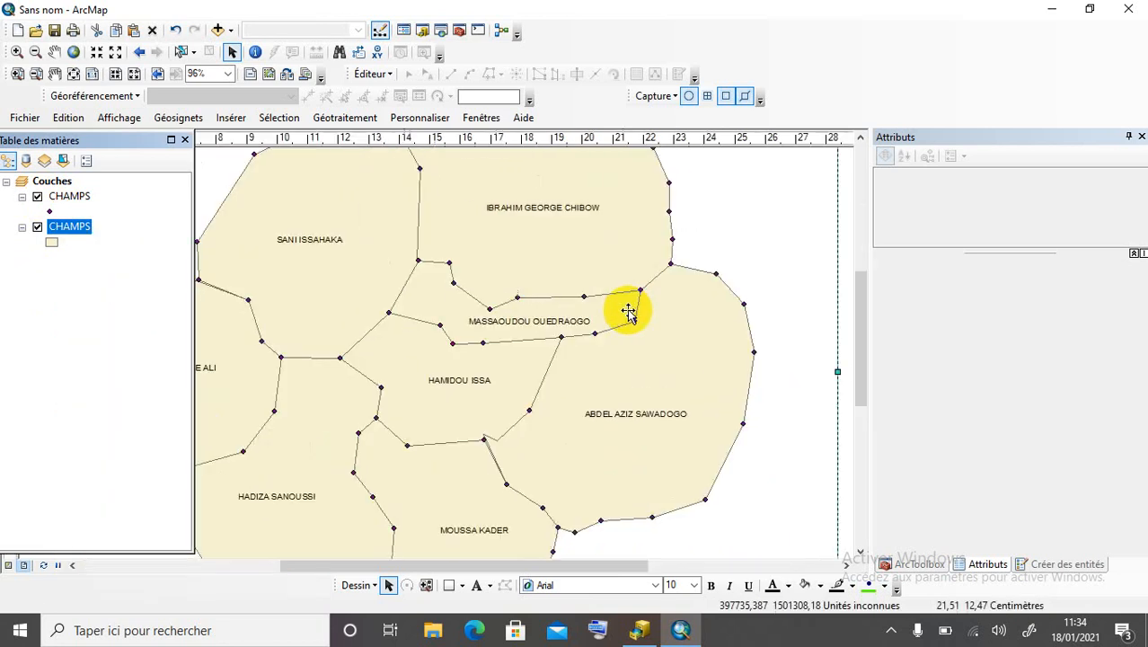
scroll(661, 307, "down", 3)
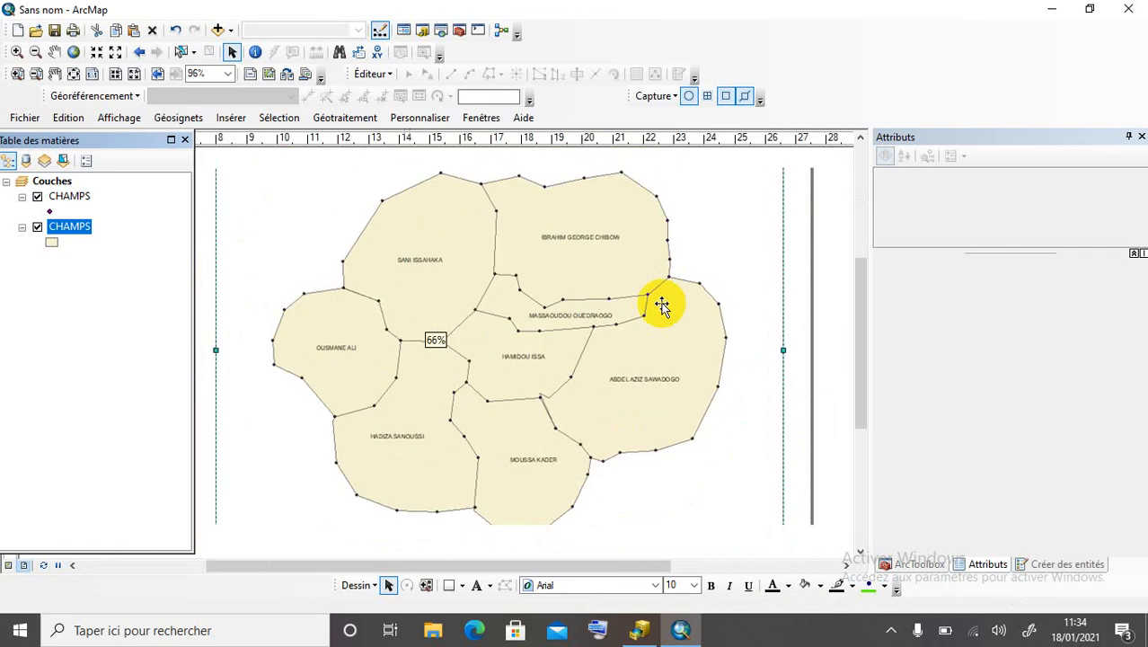
scroll(661, 306, "down", 2)
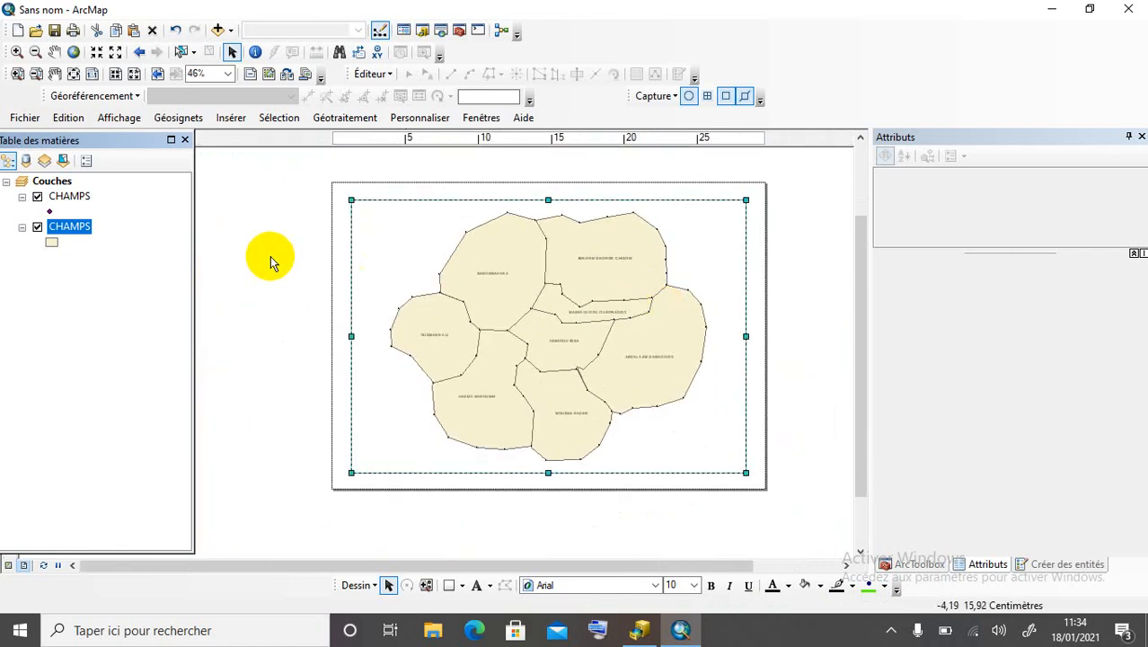
left_click(45, 180)
Start a new graticule from the data frame's grid settings, using tick marks and labels.
double_click(45, 182)
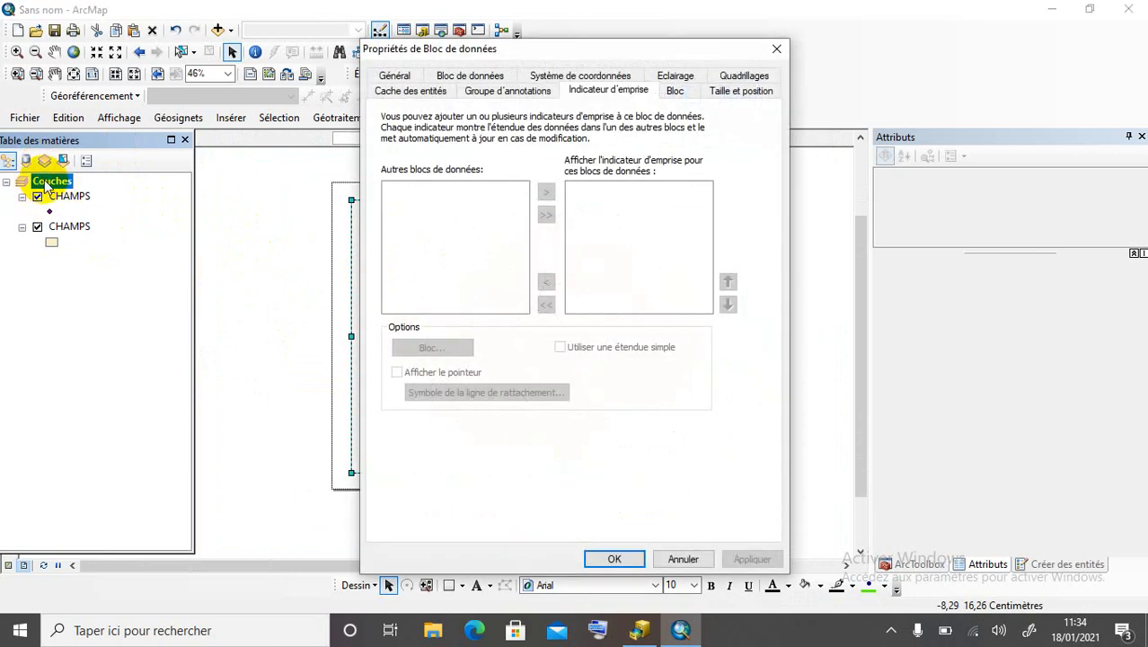
left_click(751, 77)
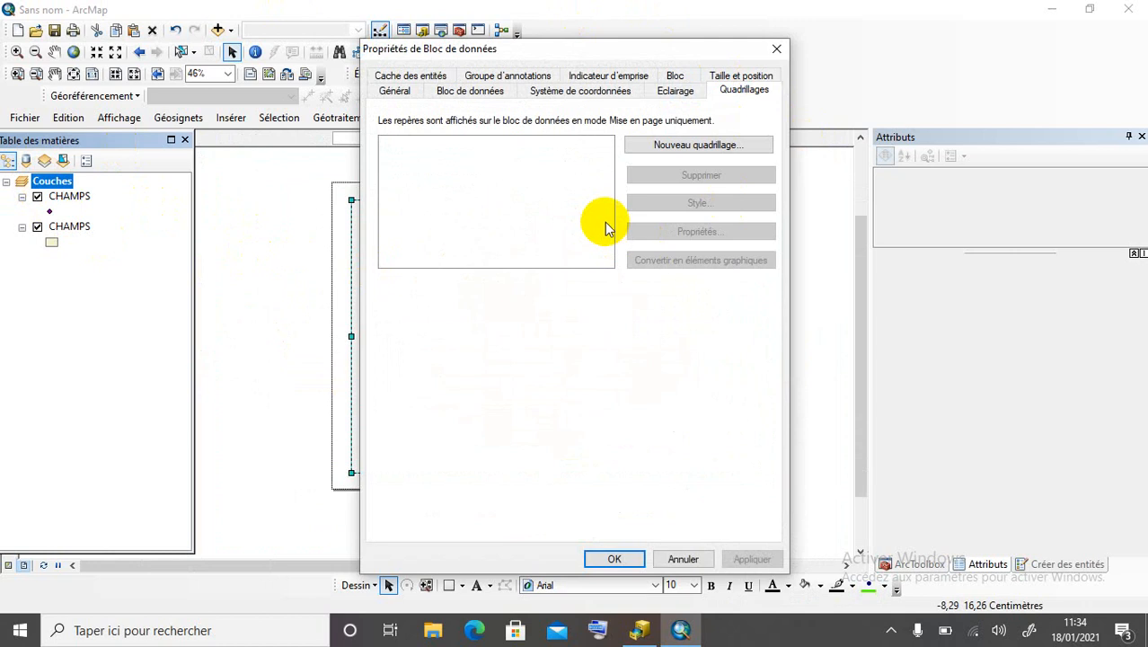
left_click(678, 145)
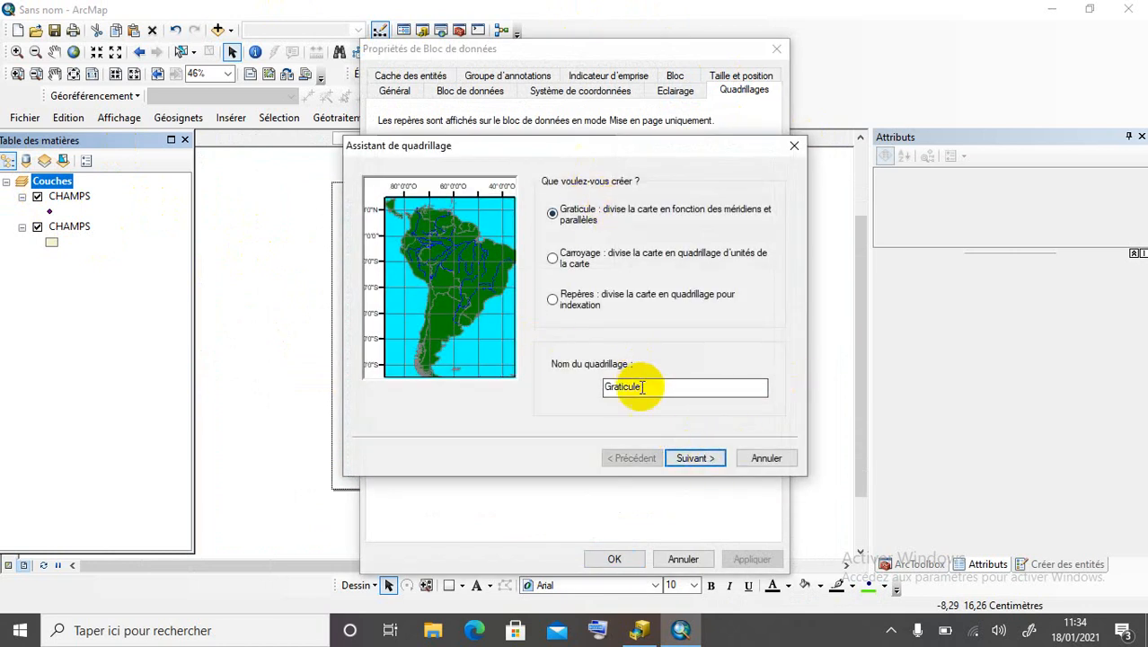
left_click(692, 459)
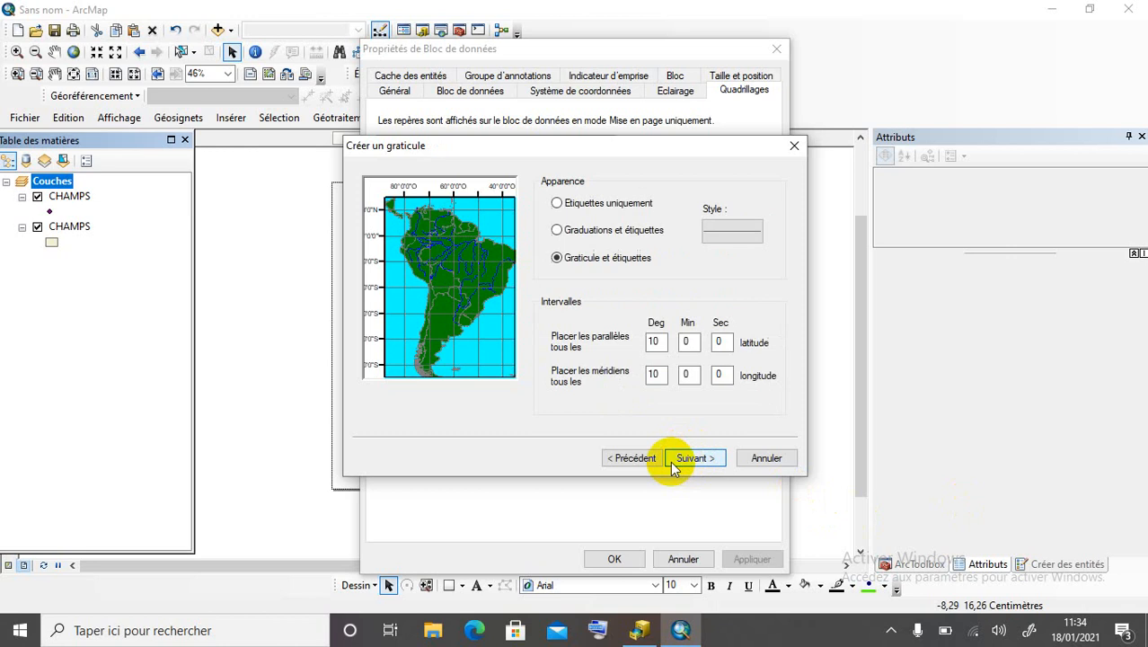
left_click(601, 233)
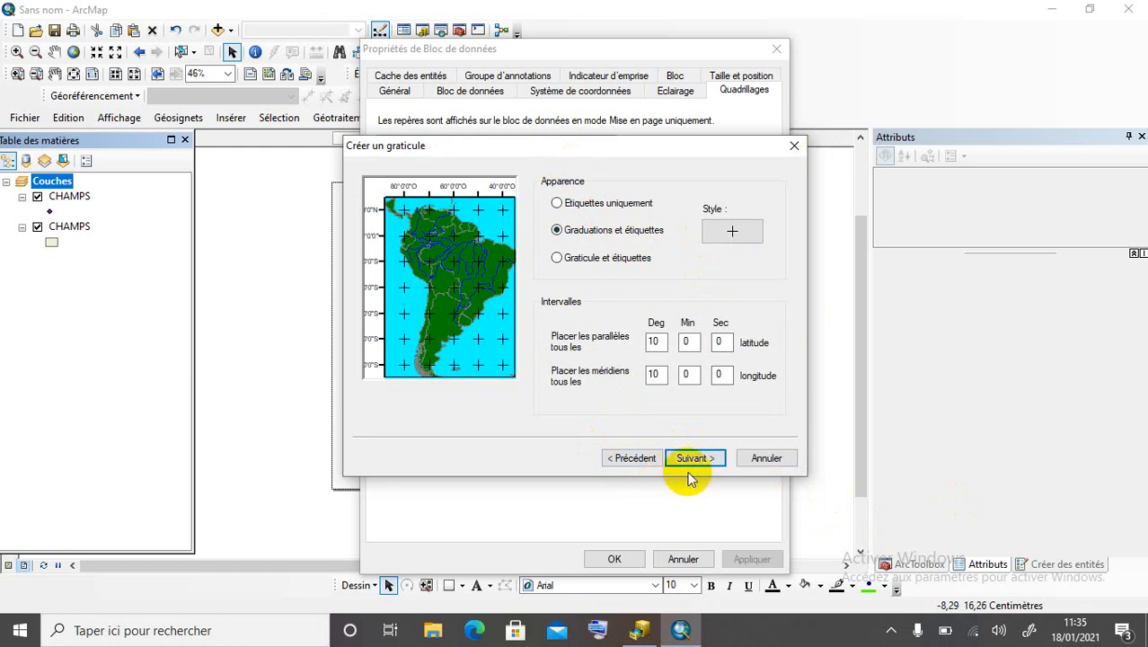
left_click(556, 259)
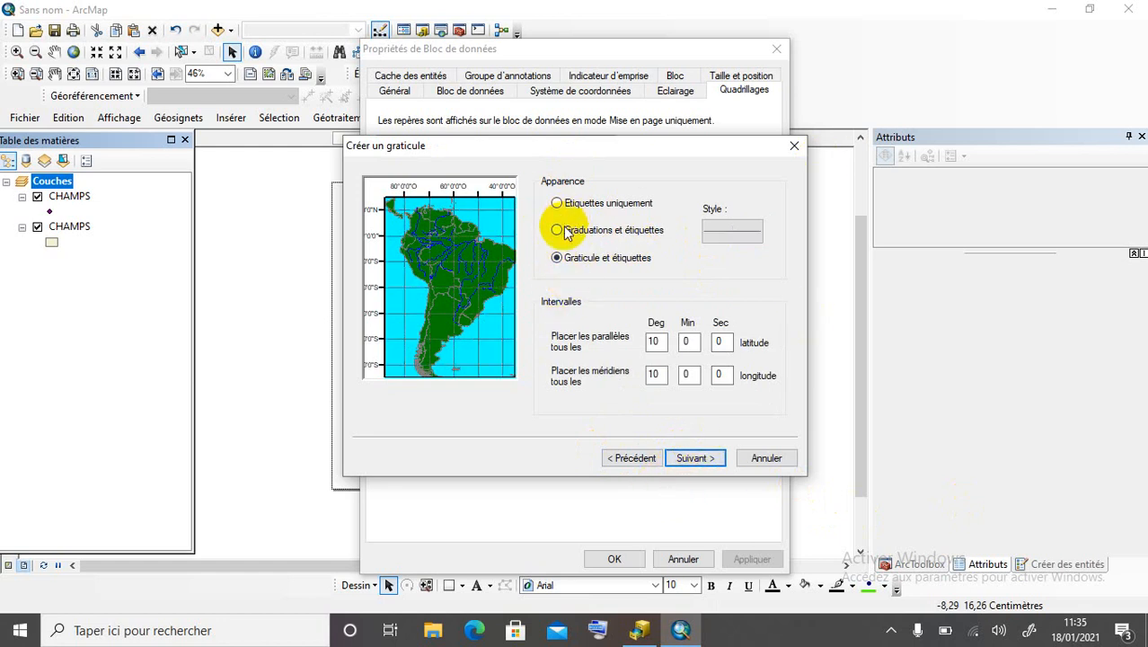
left_click(556, 230)
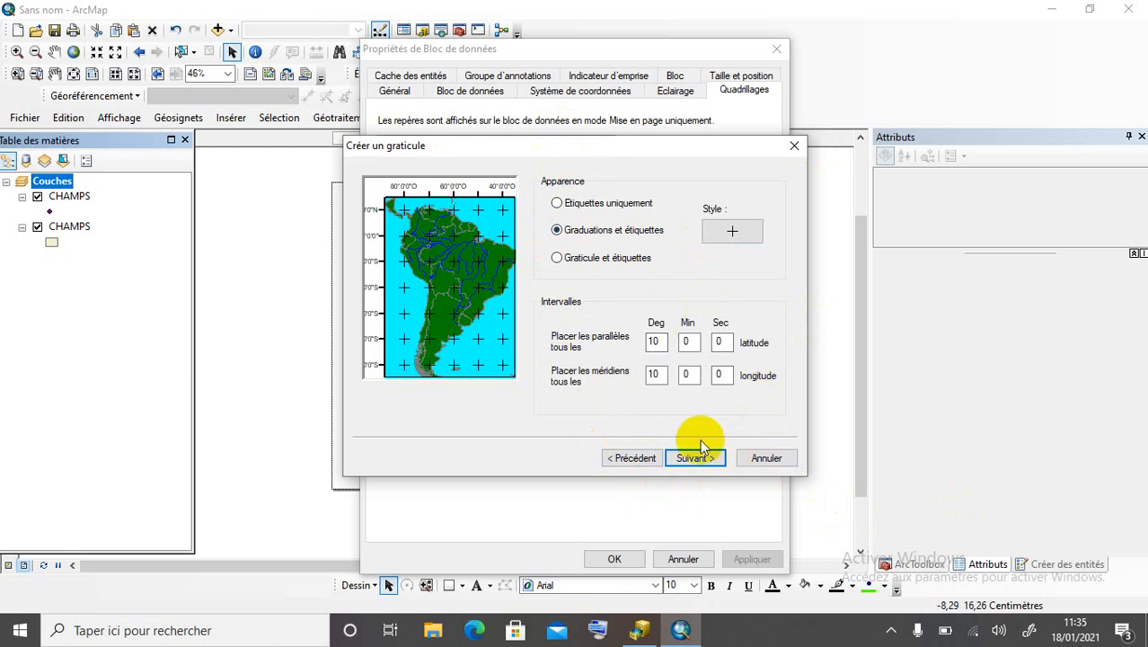
Set 0-degree, 30-second latitude and longitude intervals and finish the graticule wizard.
double_click(655, 342)
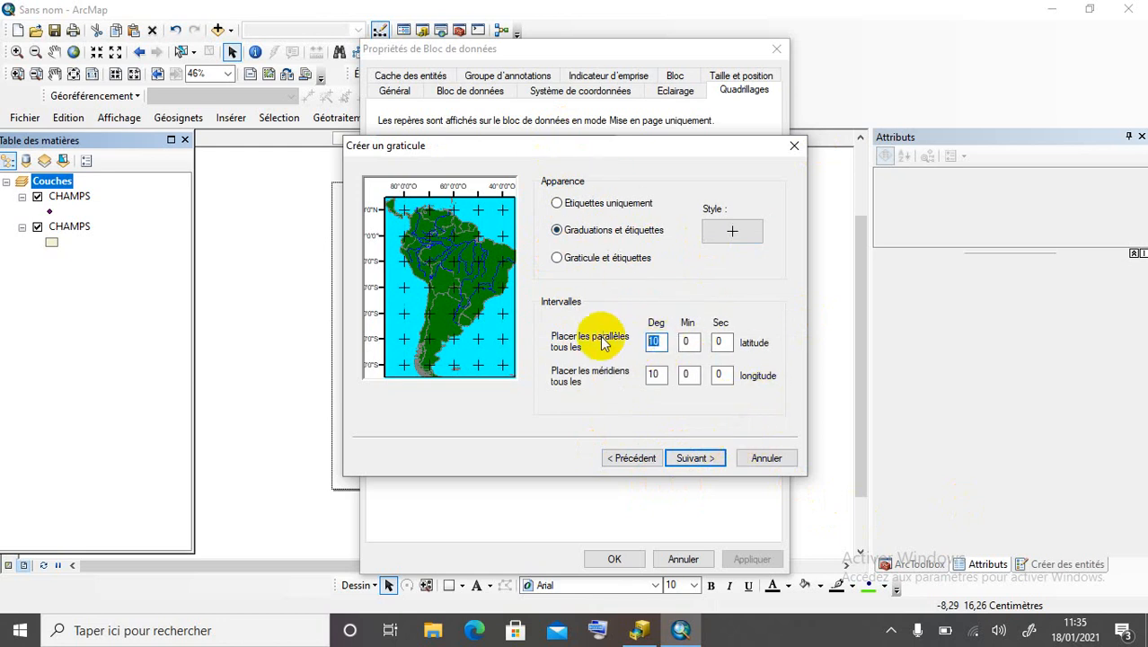
type("0")
double_click(654, 375)
type("0")
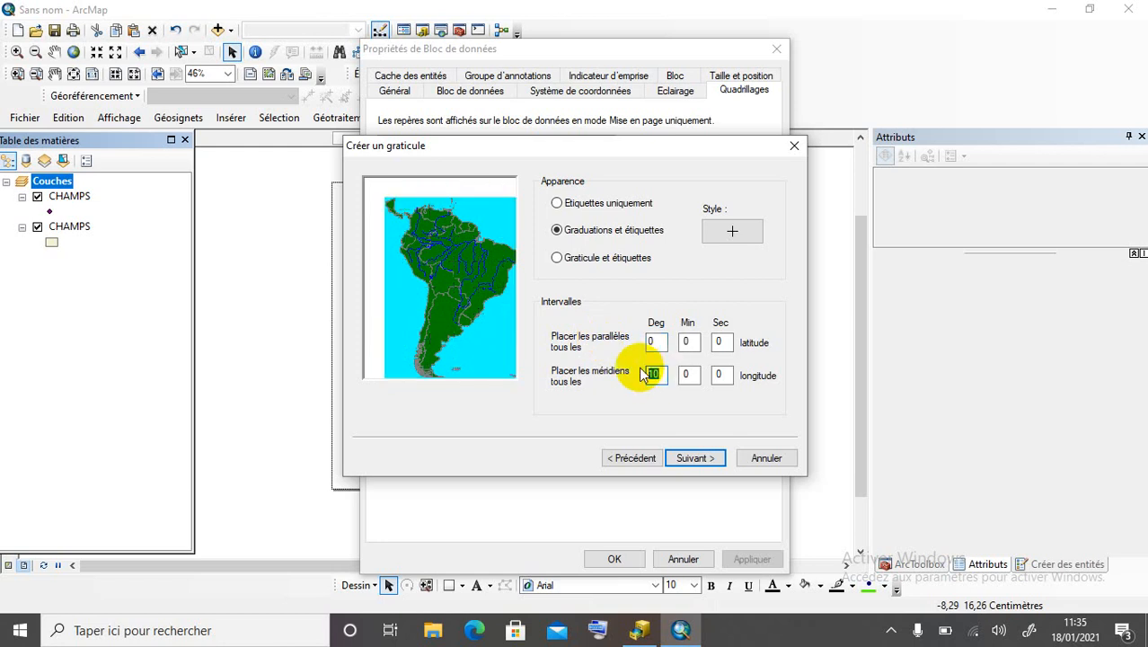
double_click(720, 341)
type("3")
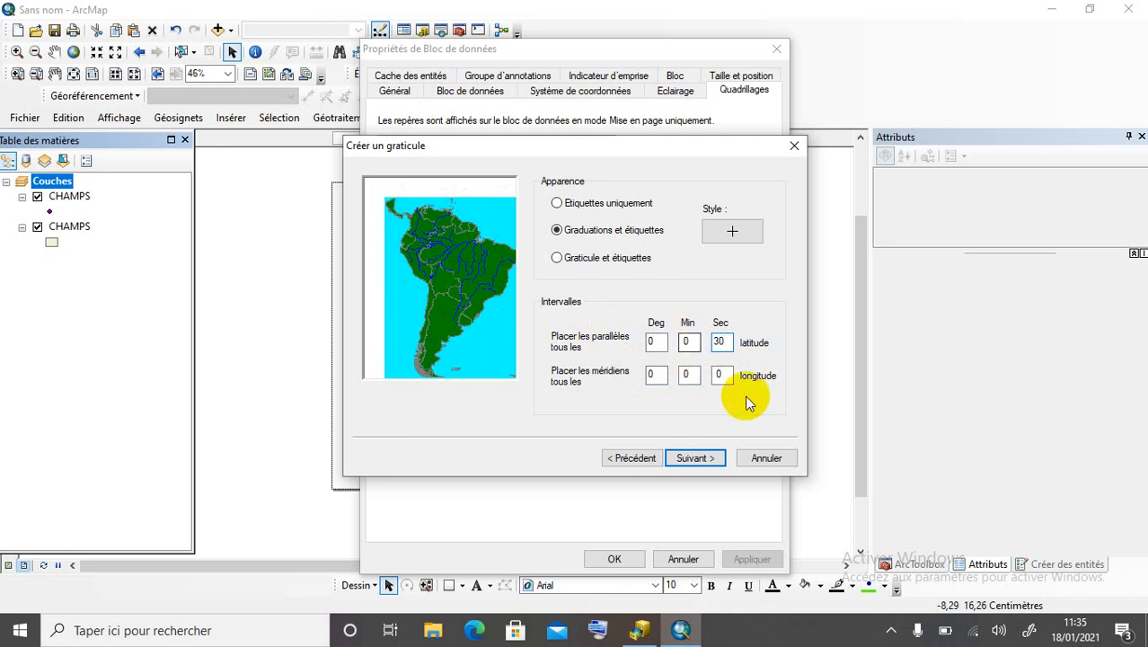
left_click(720, 375)
double_click(718, 373)
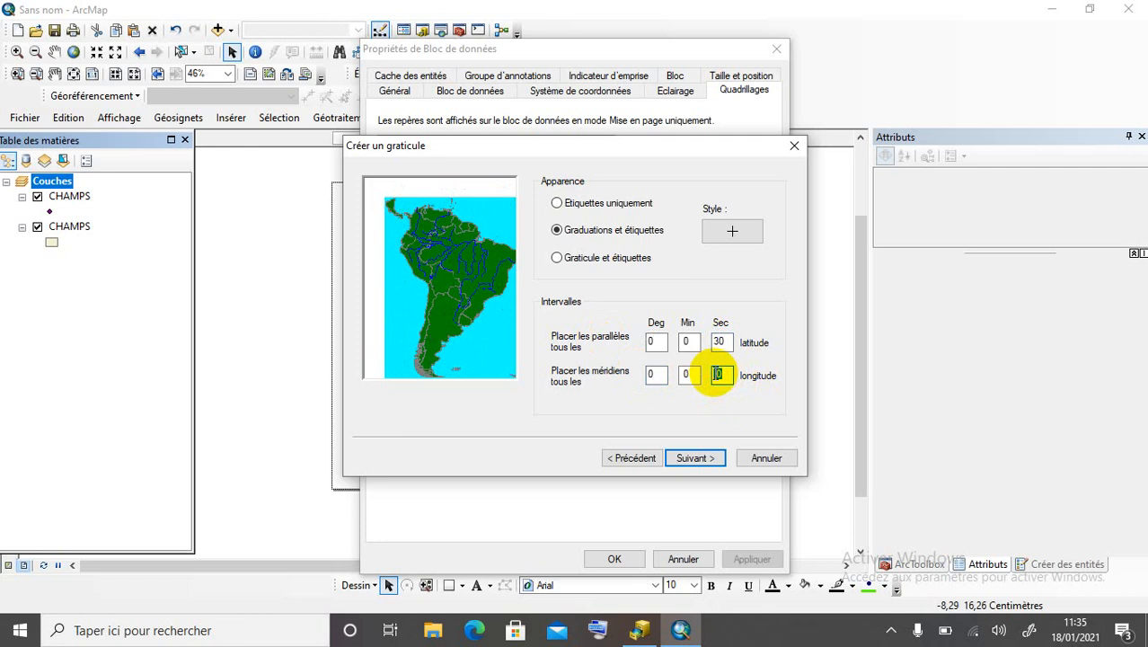
type("30")
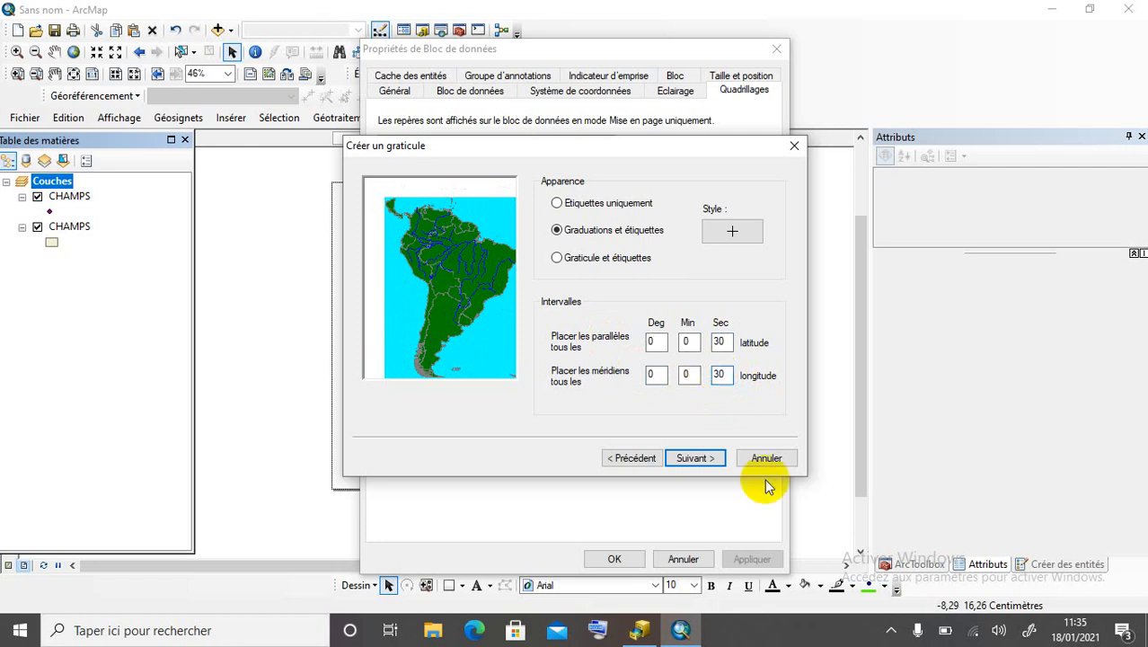
left_click(693, 458)
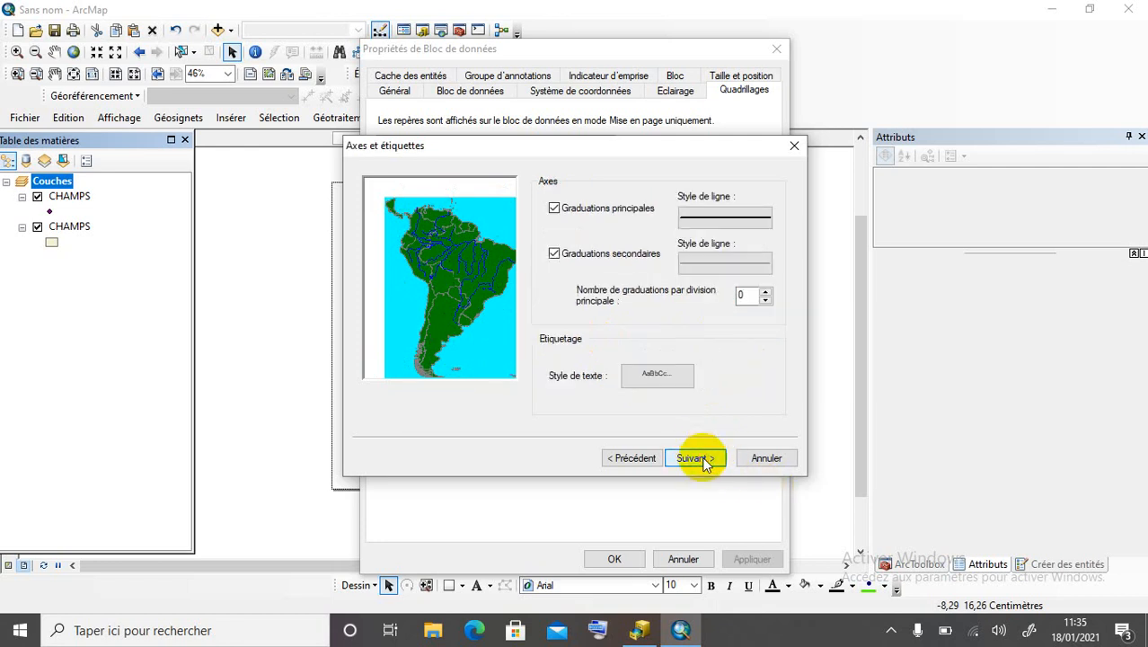
left_click(703, 461)
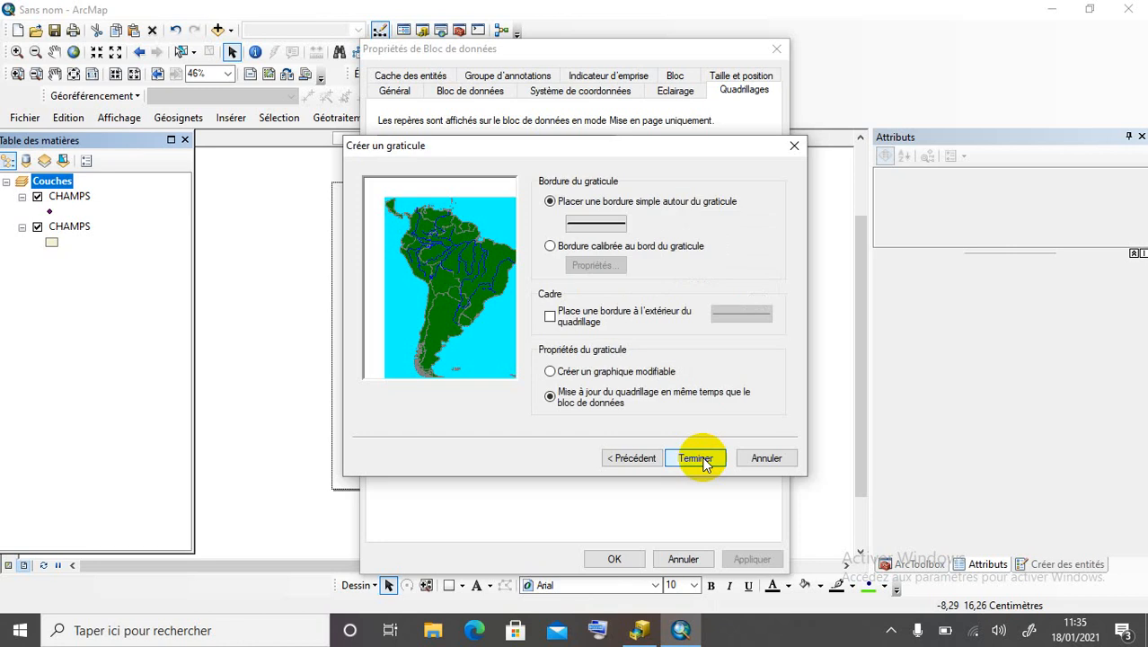
left_click(703, 461)
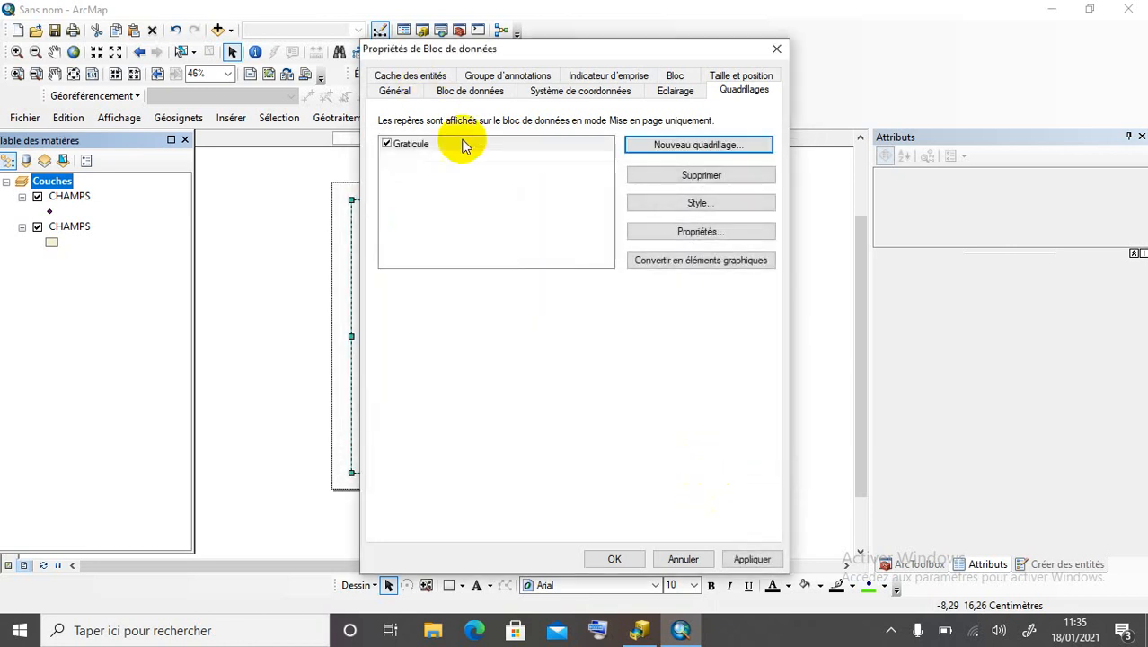
Apply the graticule, then reopen its properties and make the left and right labels vertical.
left_click(737, 561)
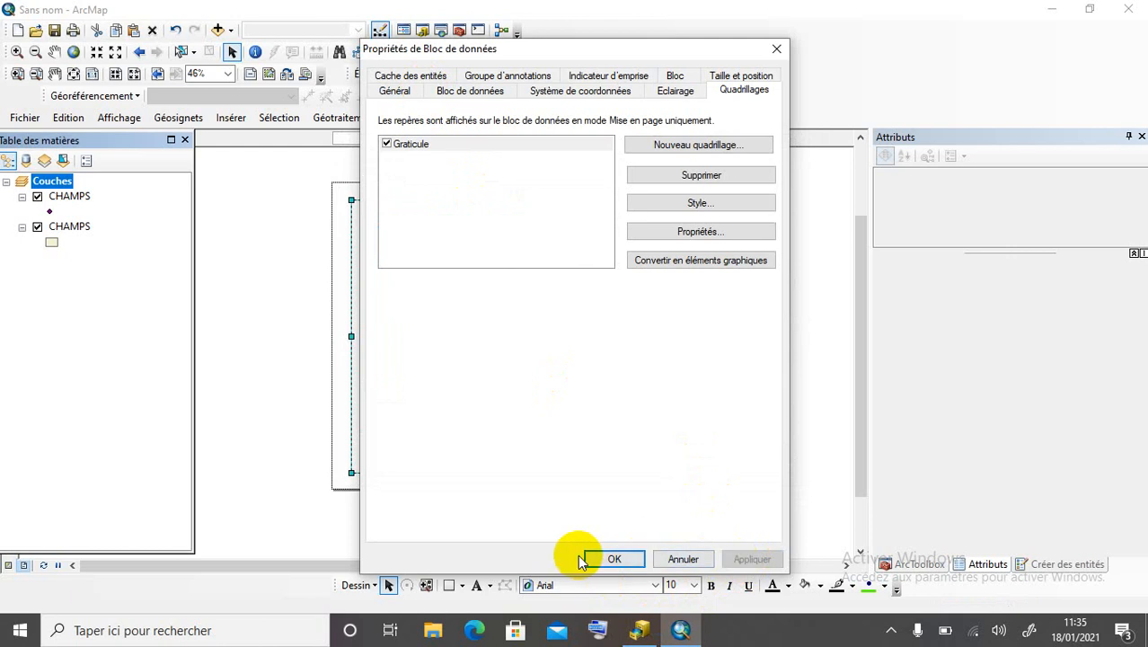
left_click(614, 558)
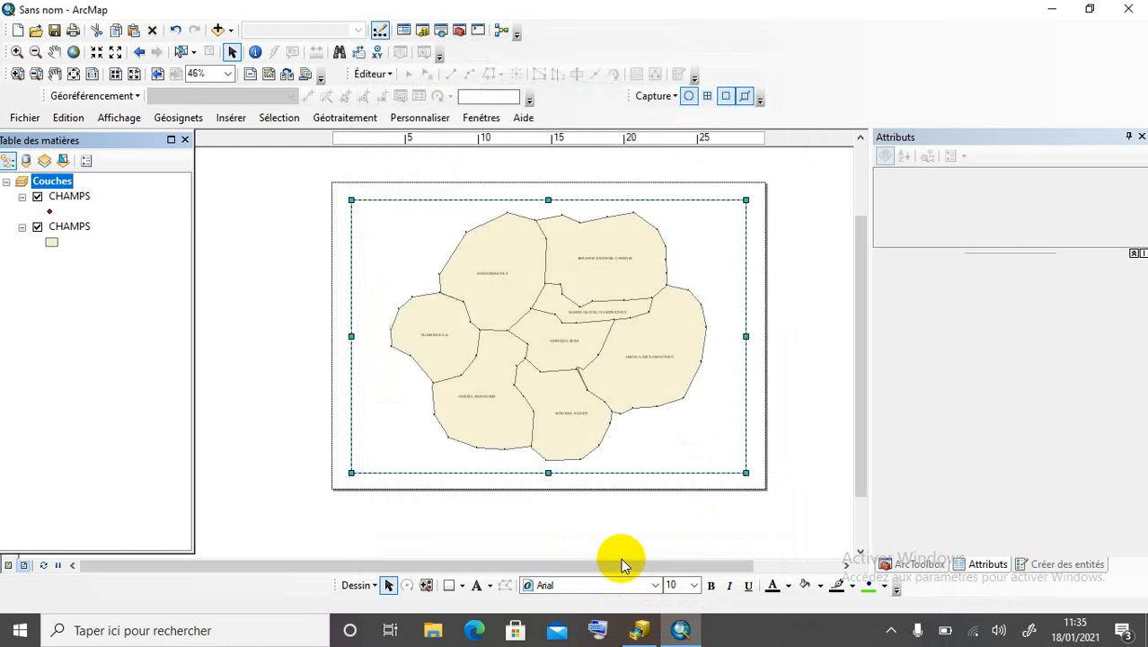
double_click(45, 184)
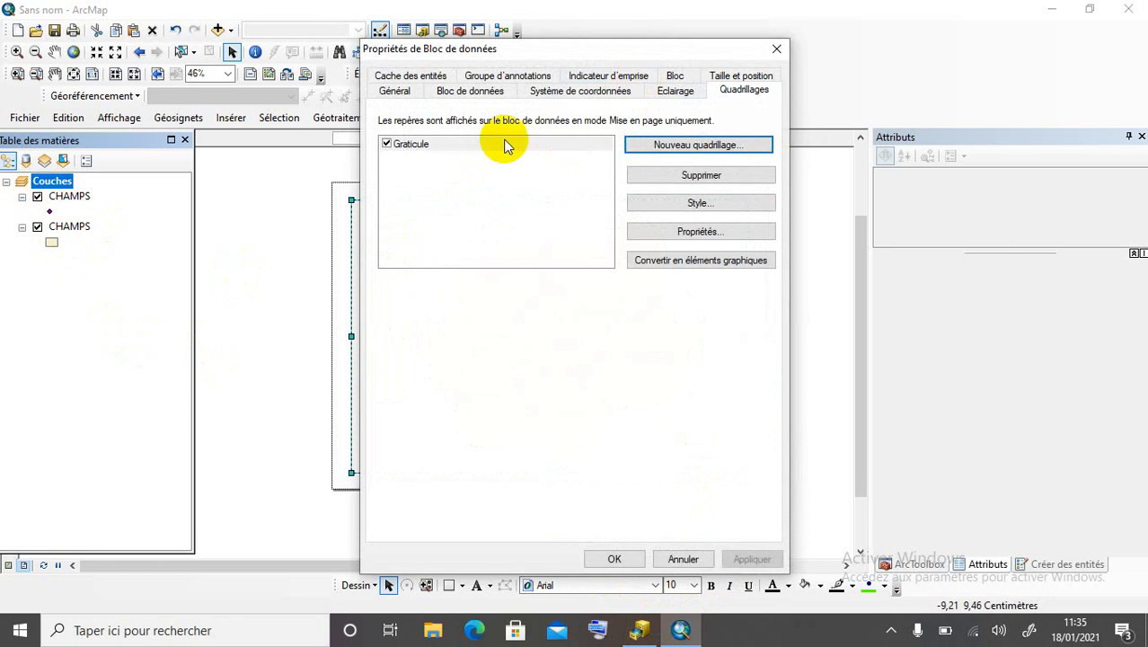
left_click(504, 144)
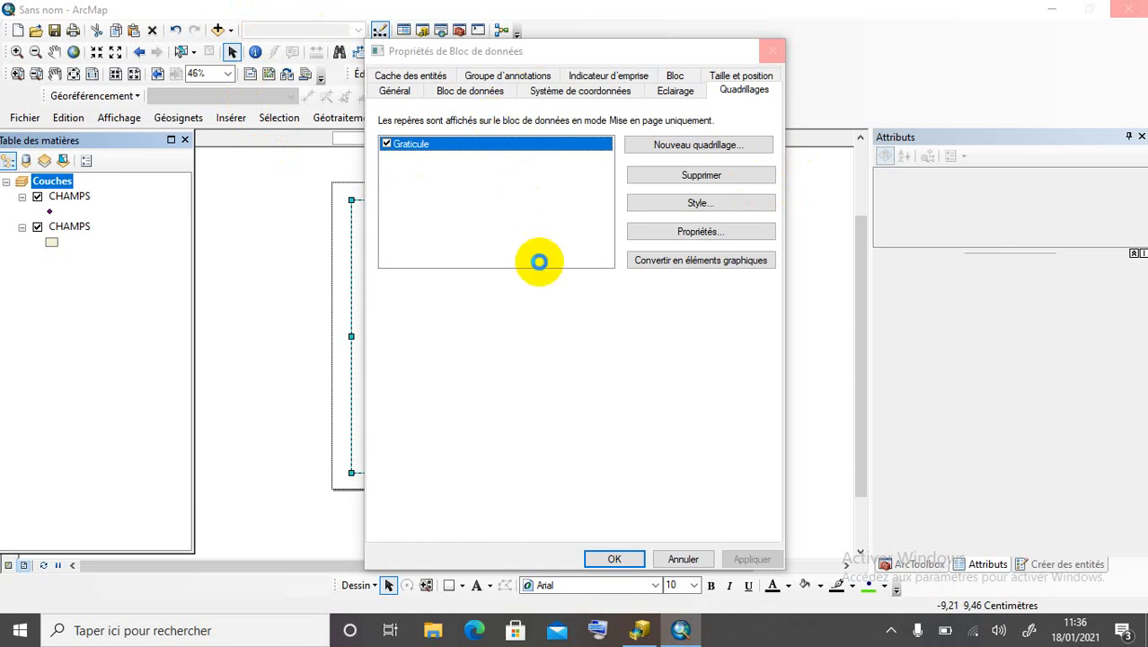
left_click(892, 628)
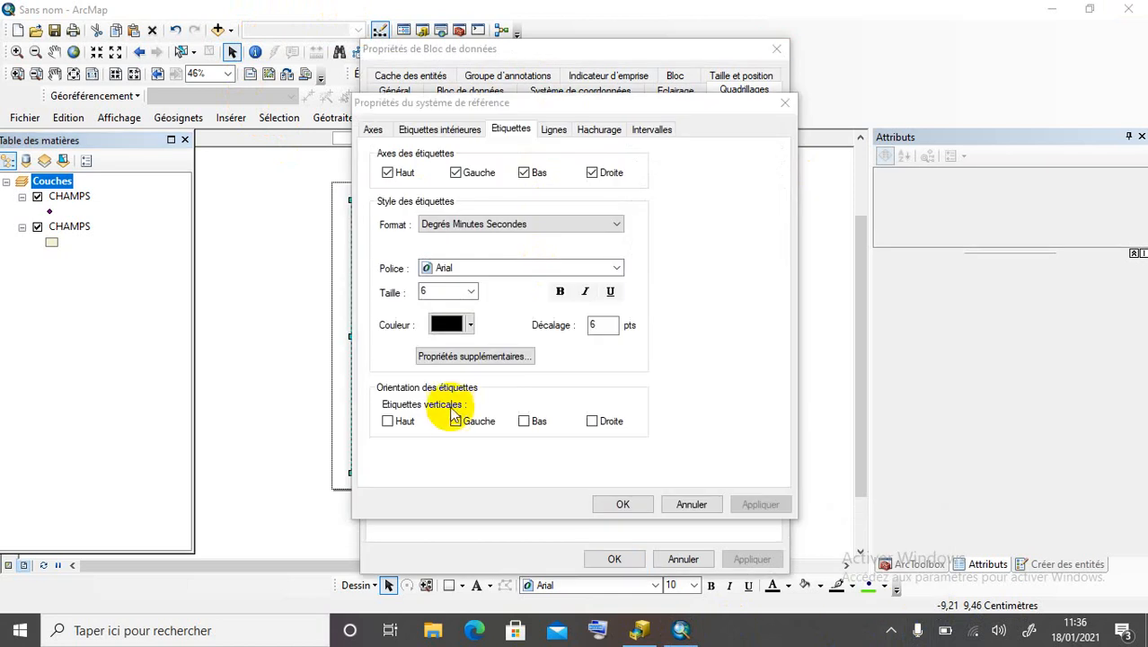
left_click(456, 420)
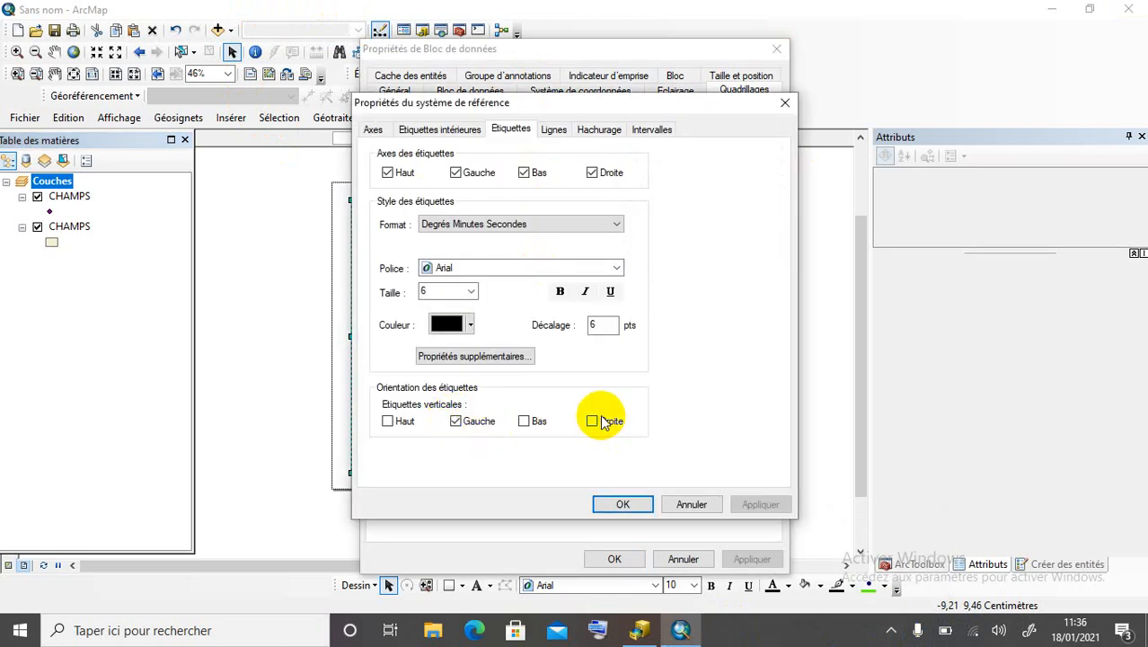
Set grid intervals to 15 minutes on X and 30 minutes on Y and apply.
left_click(645, 132)
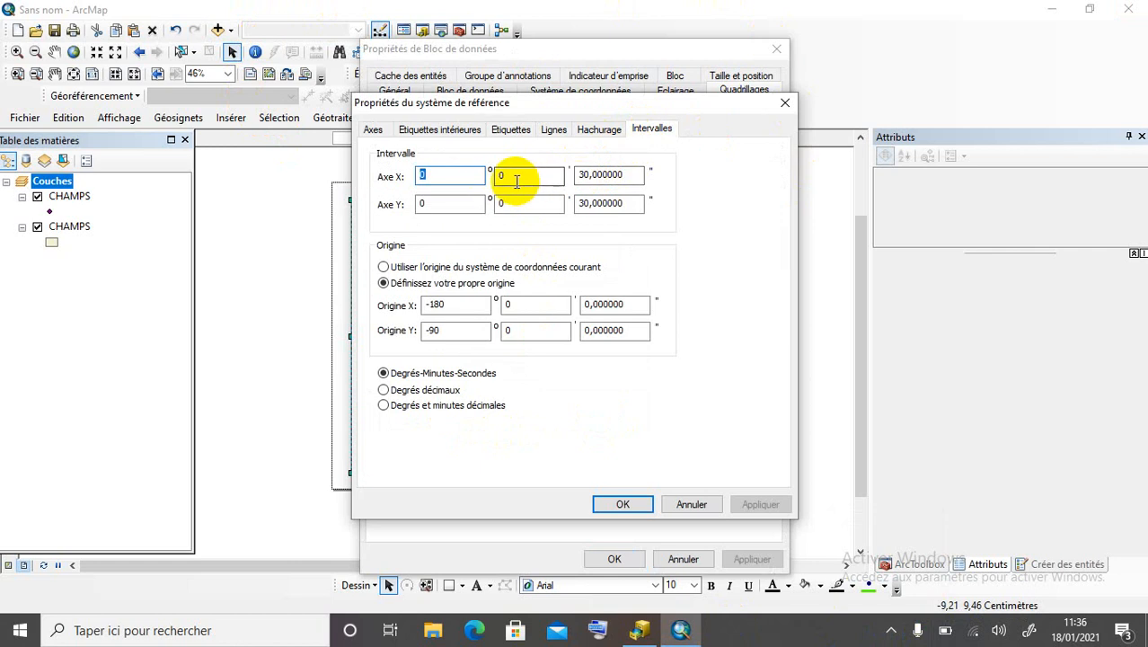
left_click_drag(512, 176, 440, 174)
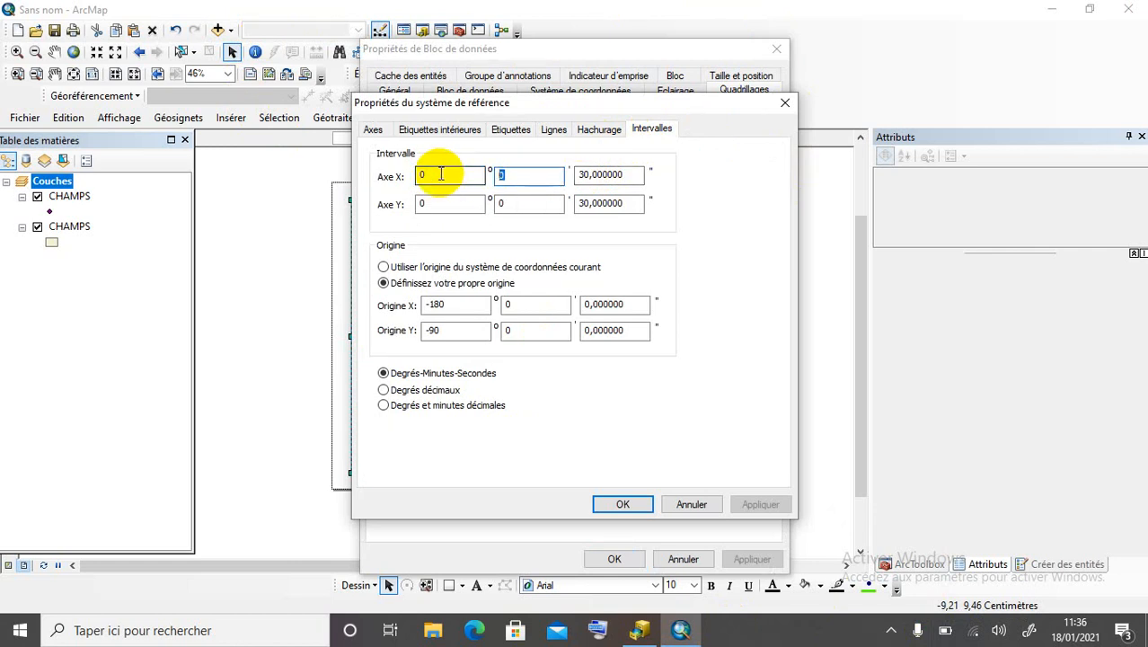
type("1")
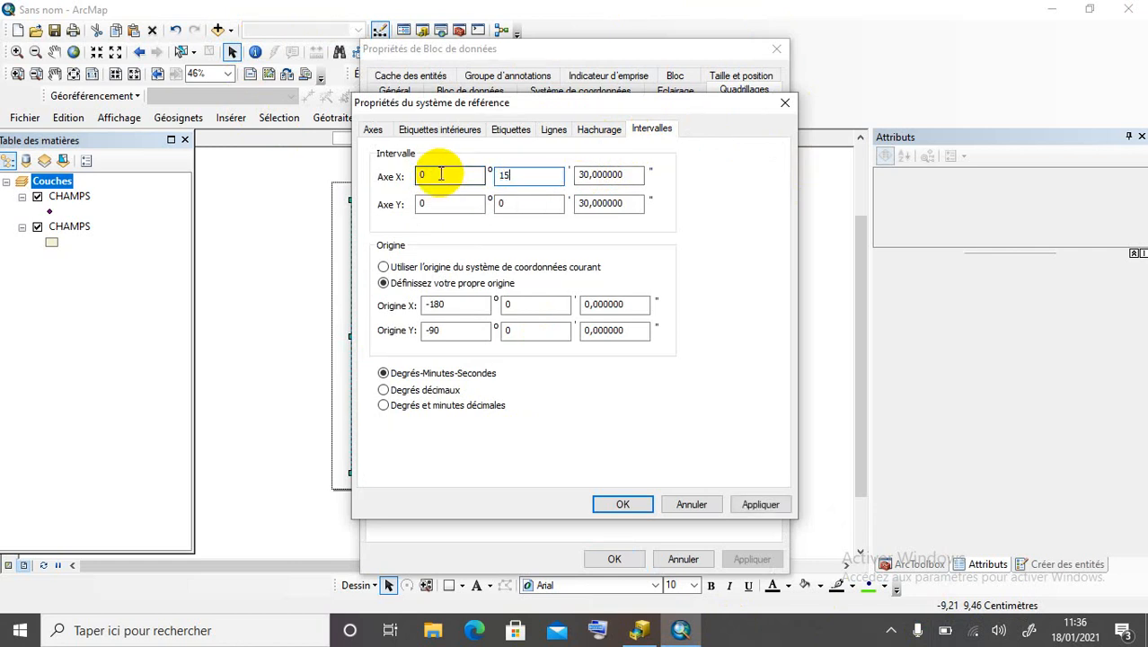
type("5")
left_click_drag(499, 201, 476, 202)
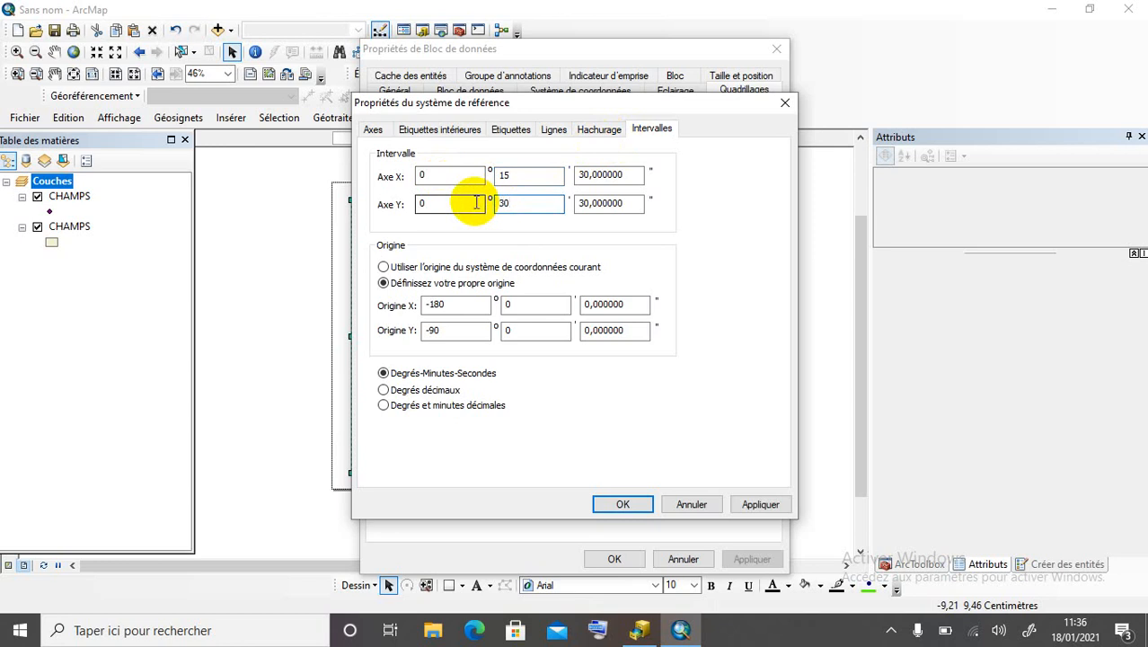
type("30")
left_click(622, 504)
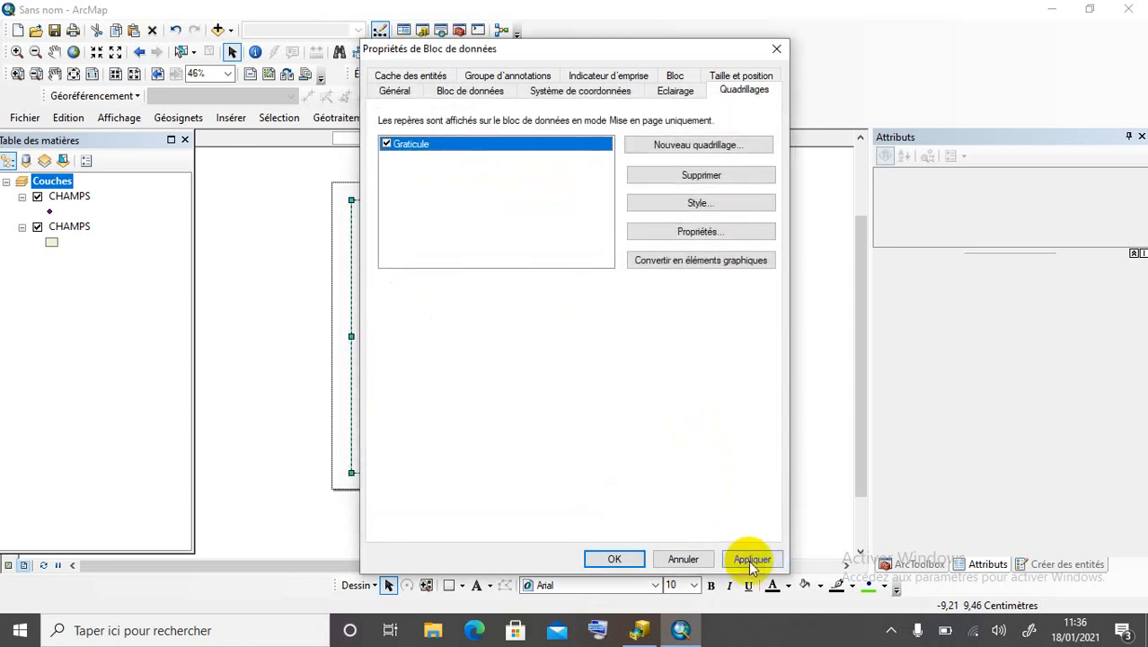
left_click(749, 559)
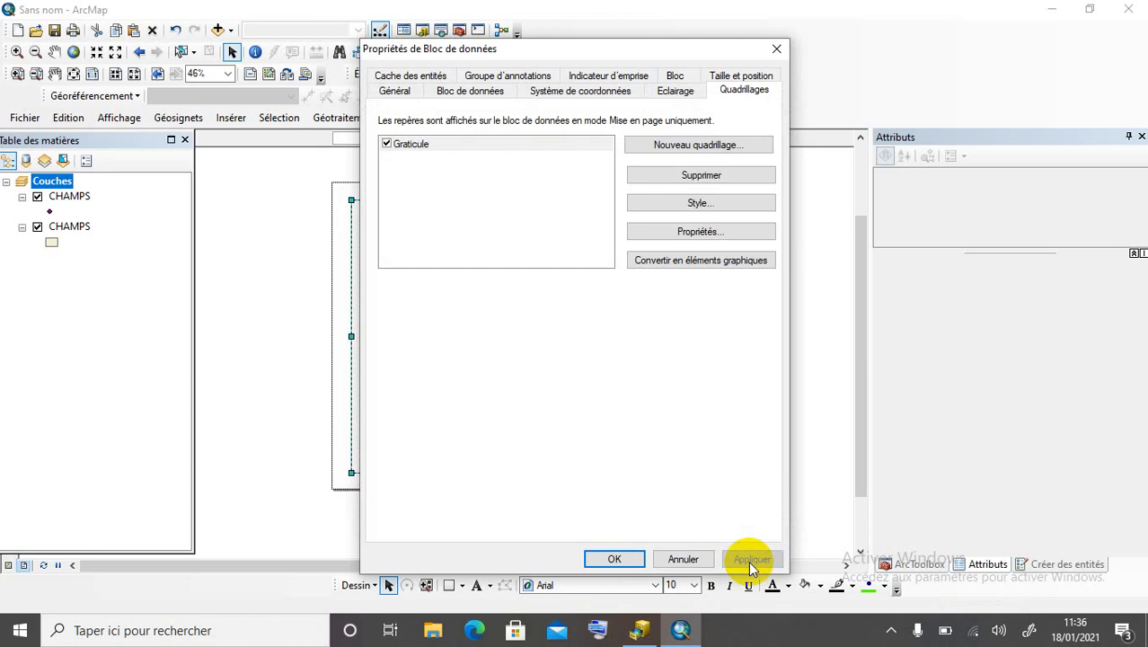
left_click(641, 558)
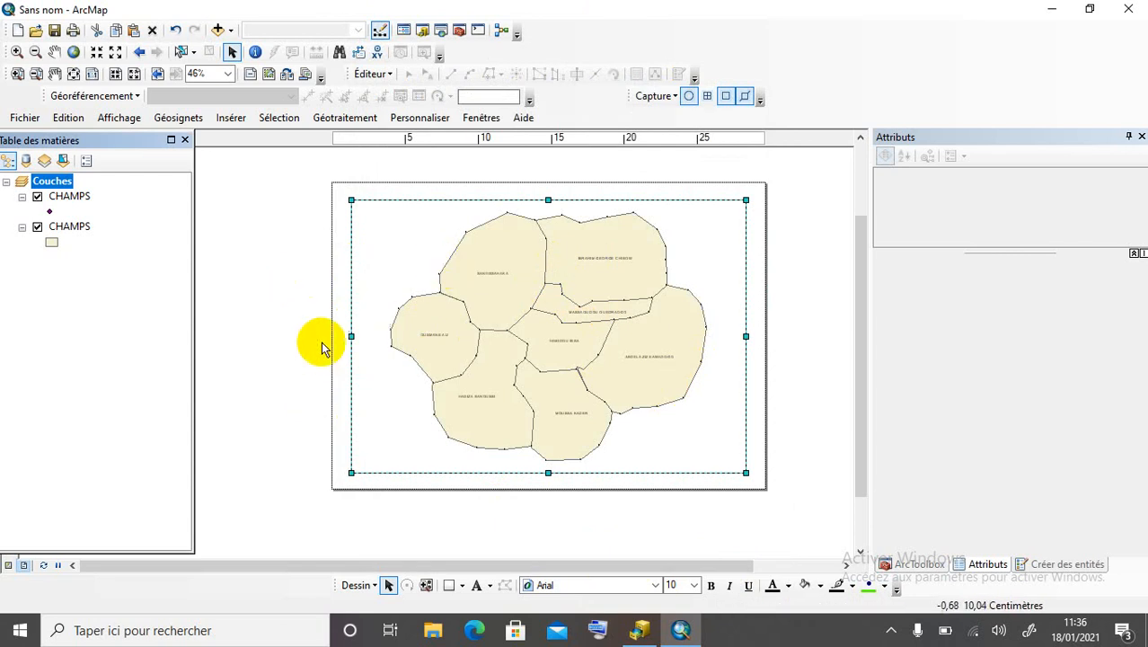
left_click(260, 252)
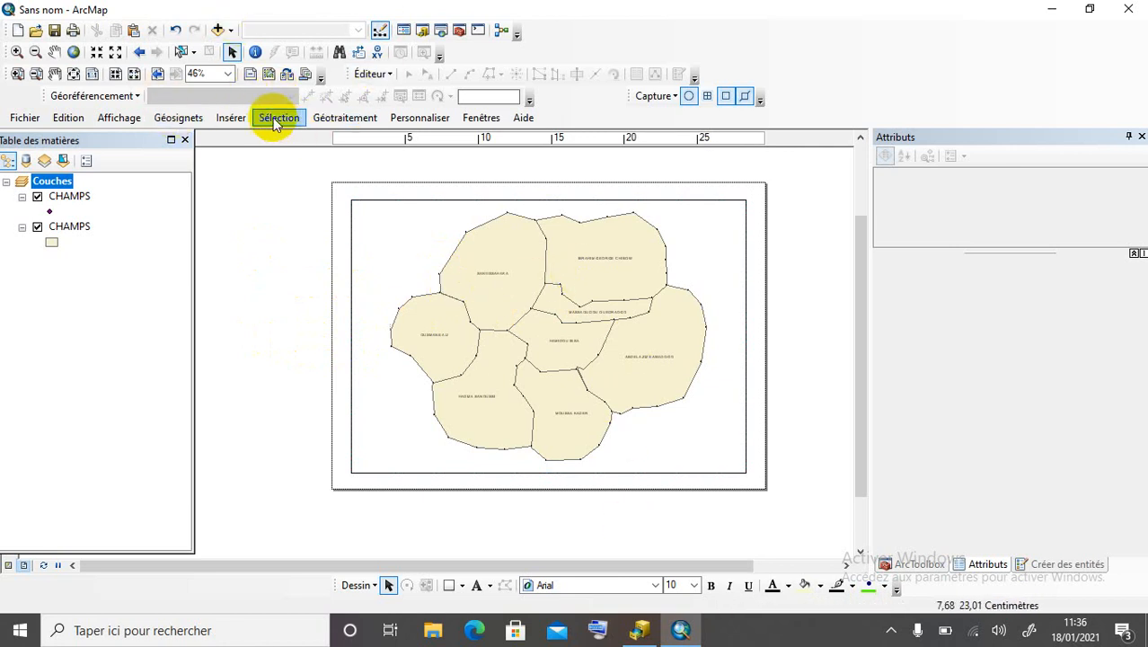
Insert a legend containing both CHAMPS layers with the default wizard settings.
left_click(230, 117)
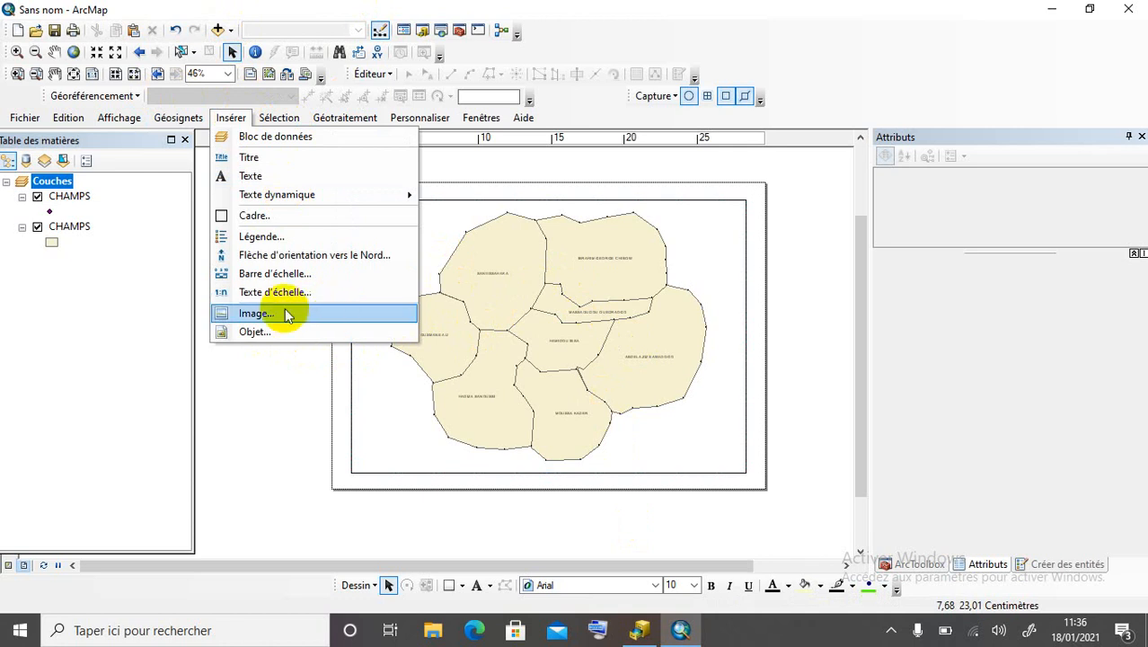
left_click(252, 236)
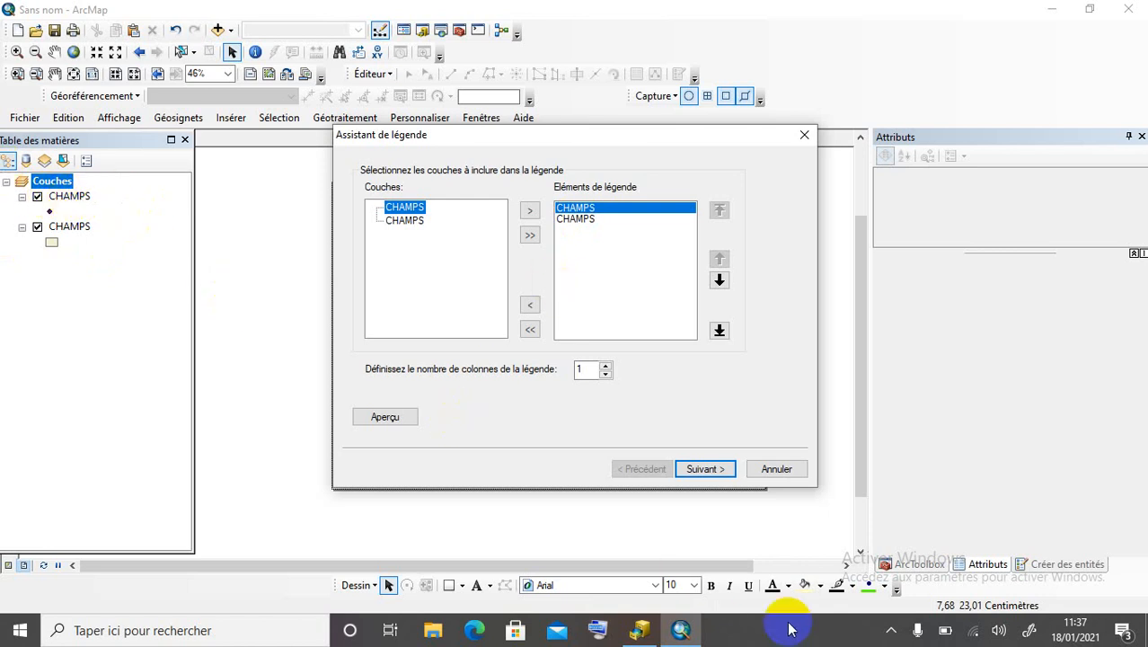
left_click(718, 469)
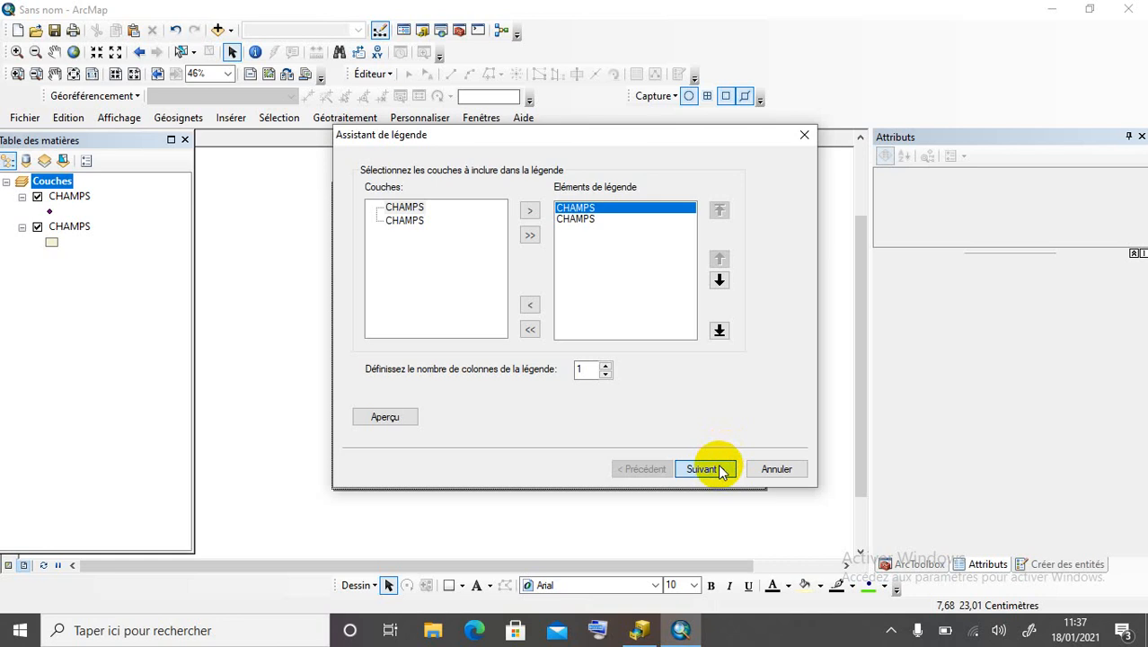
left_click(718, 470)
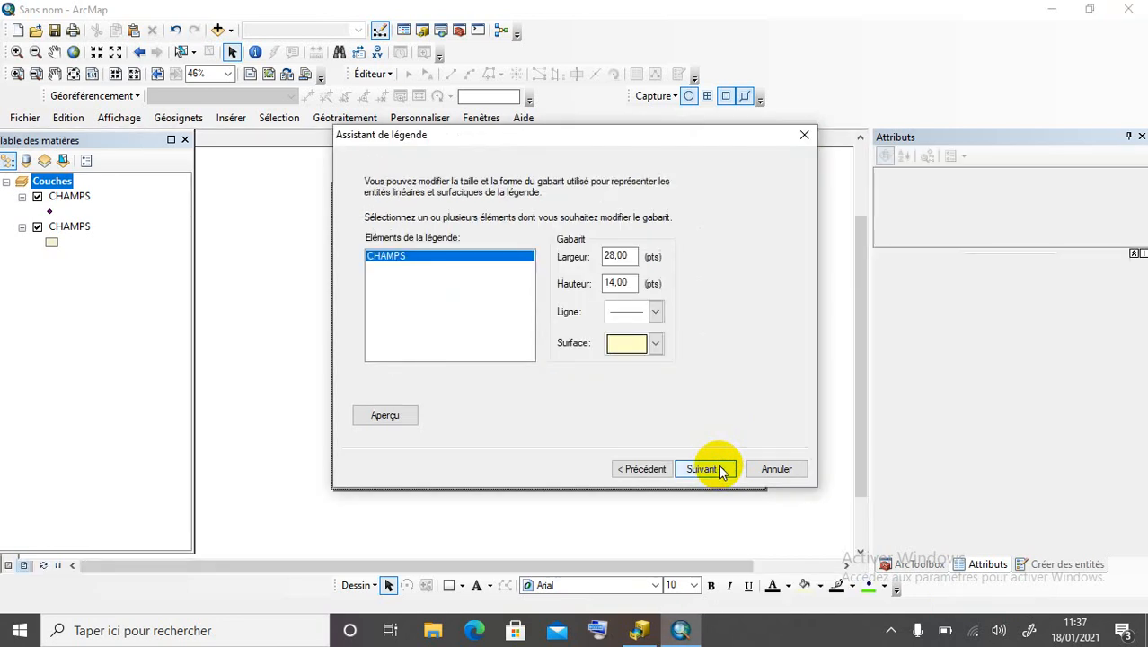
left_click(718, 470)
left_click(719, 470)
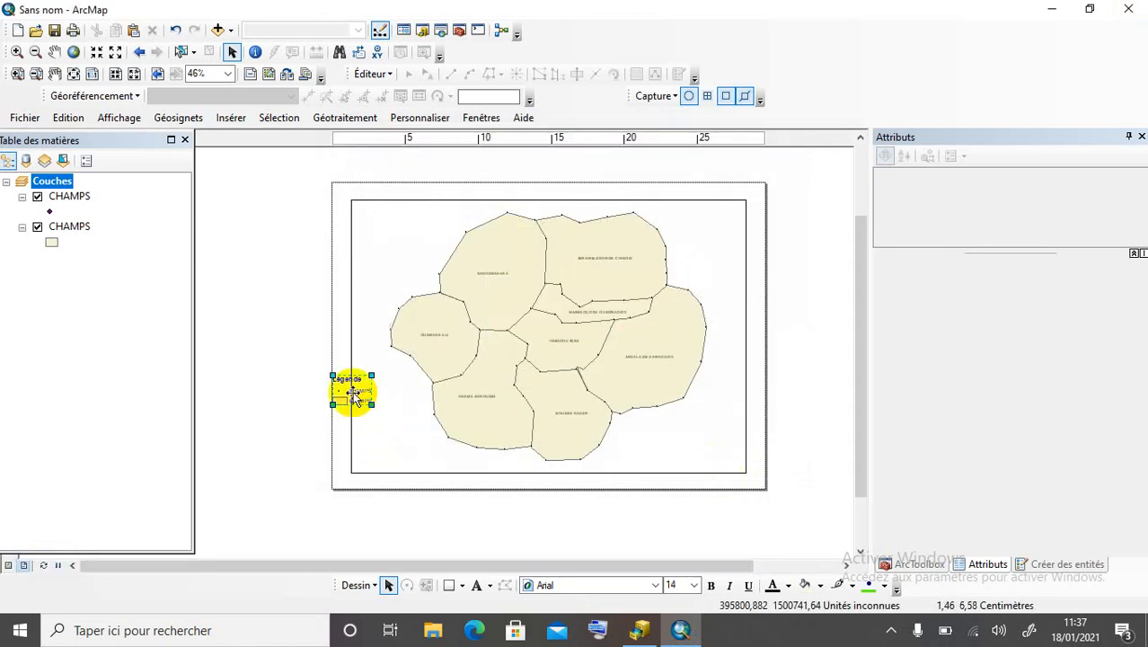
Move the legend to the bottom right and rename the layers Coordonnées GPS and Champs.
left_click_drag(351, 390, 738, 469)
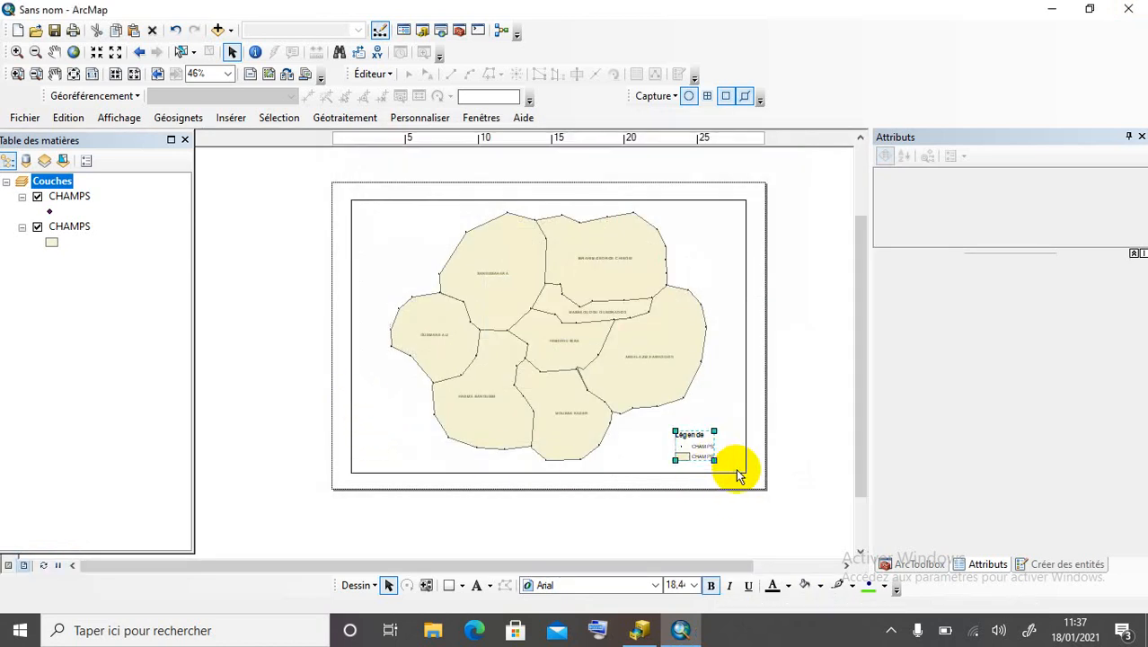
left_click(76, 198)
left_click(76, 199)
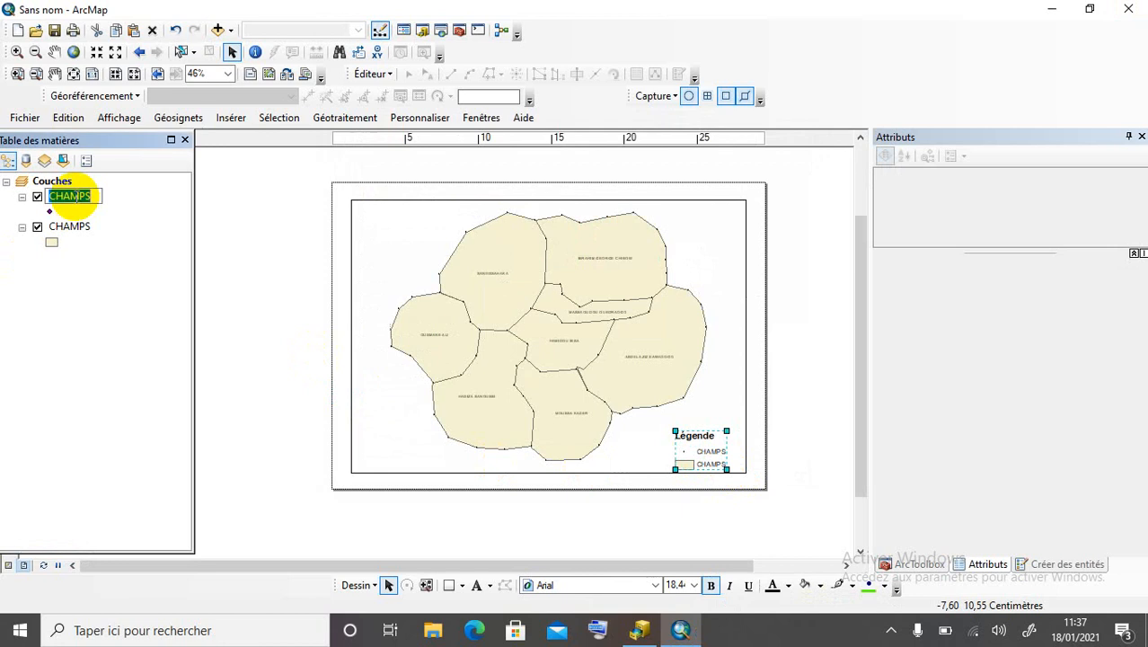
type("COORD")
key("BackSpace")
key("BackSpace")
key("BackSpace")
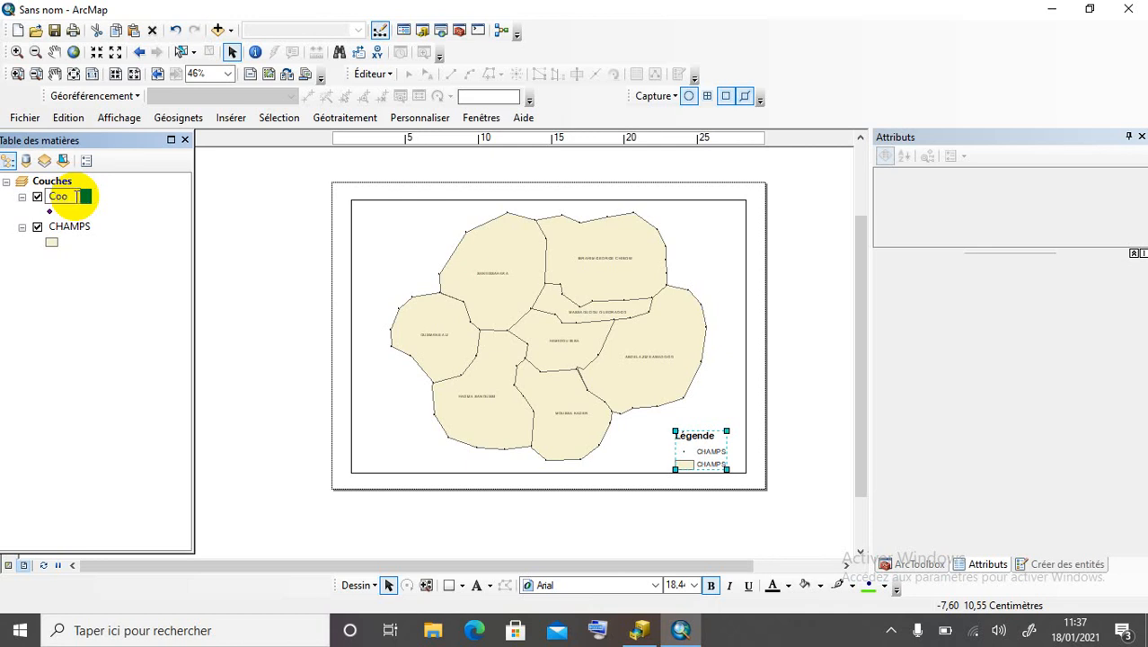
type("ordonnées GPS")
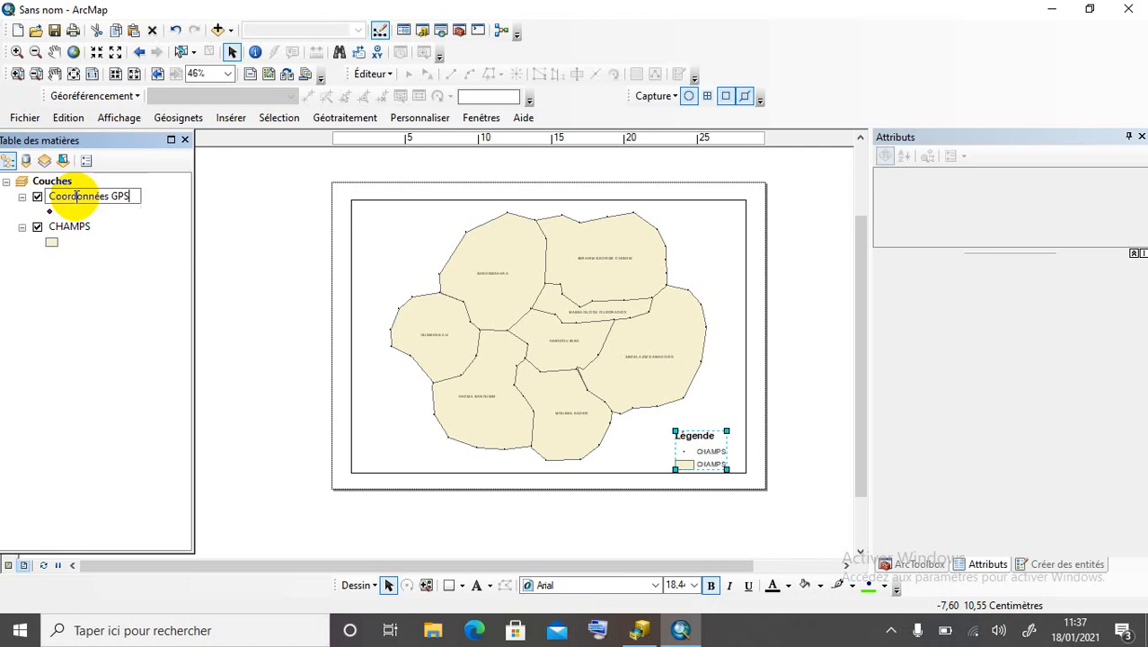
key("Return")
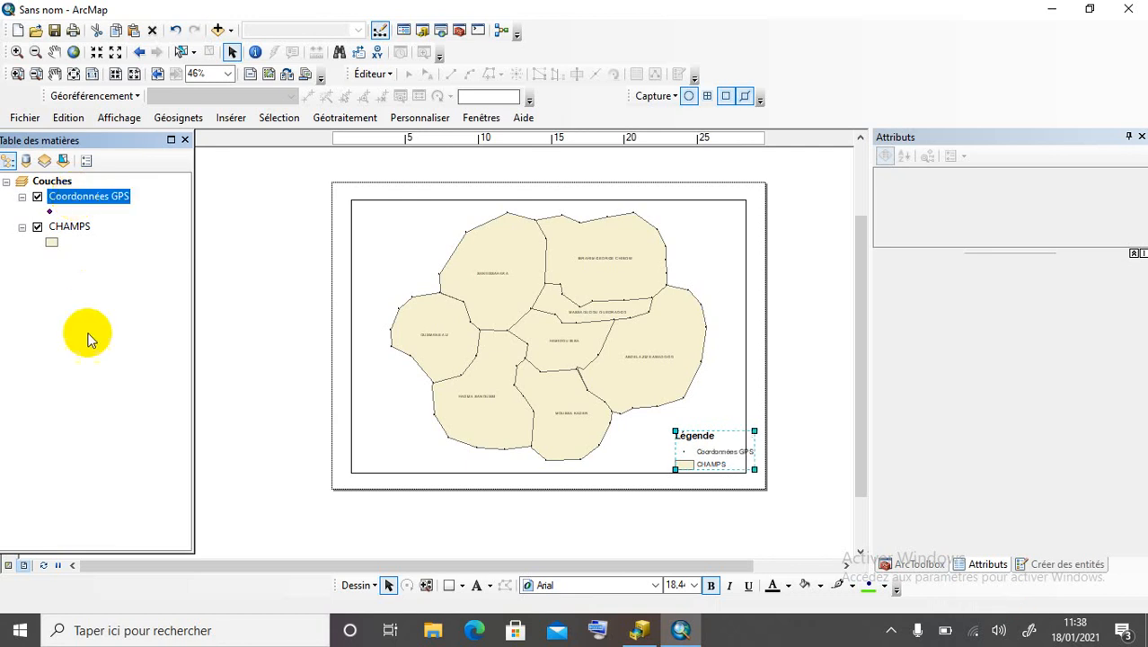
left_click(69, 227)
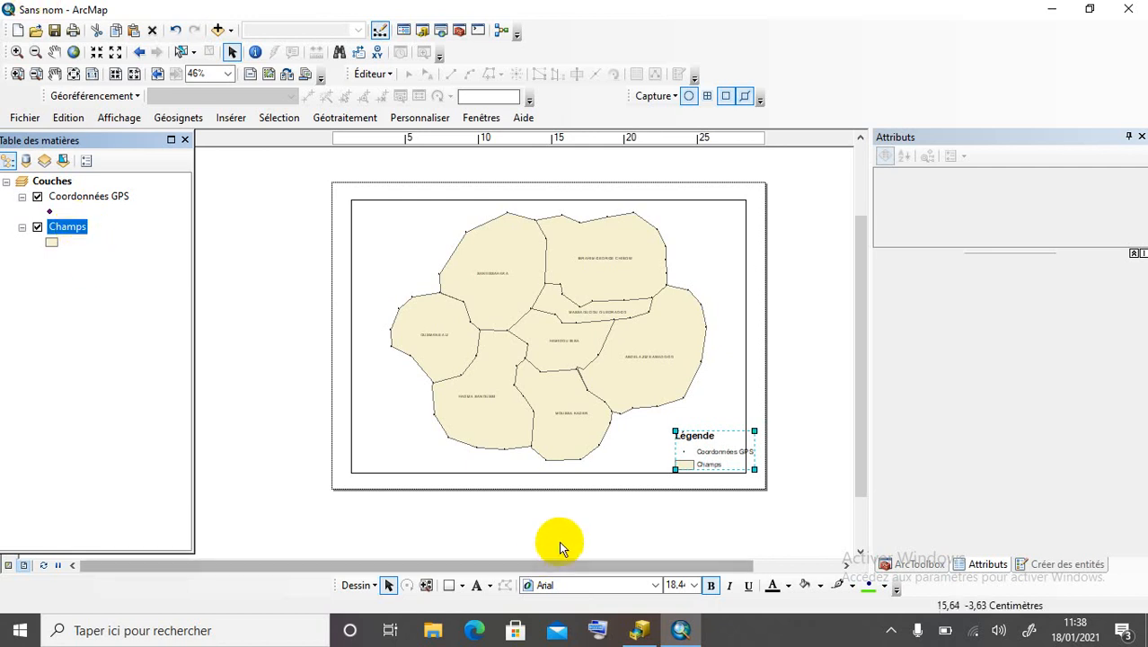
Nudge the legend inside the map border and fill the Champs polygons bright yellow.
left_click_drag(693, 448, 677, 439)
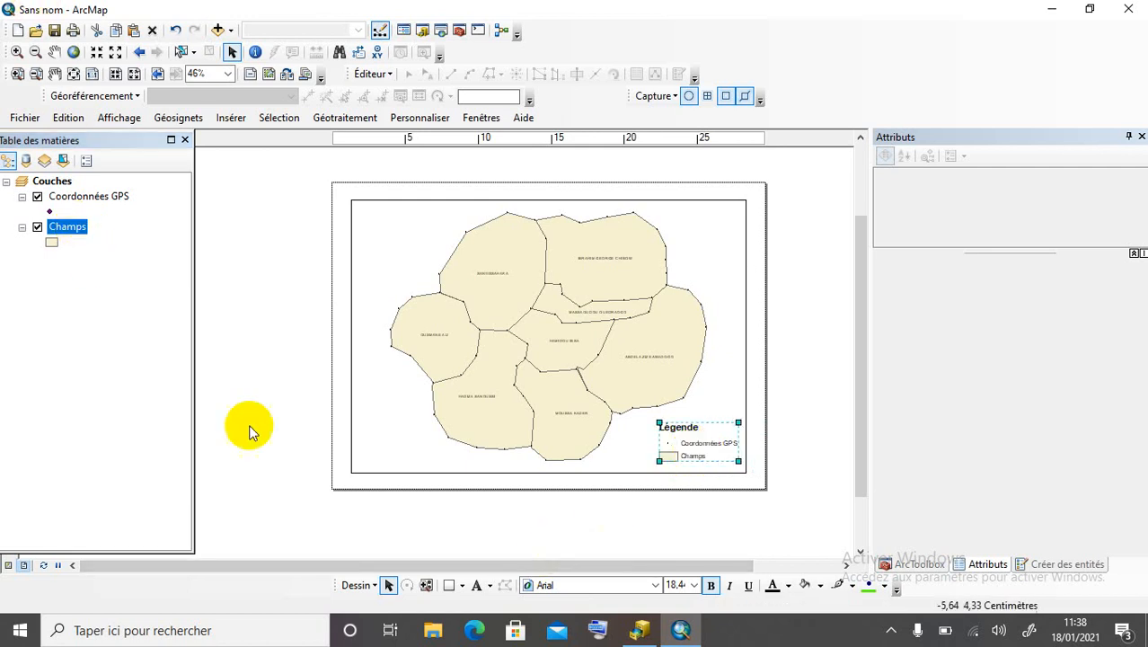
left_click(52, 242)
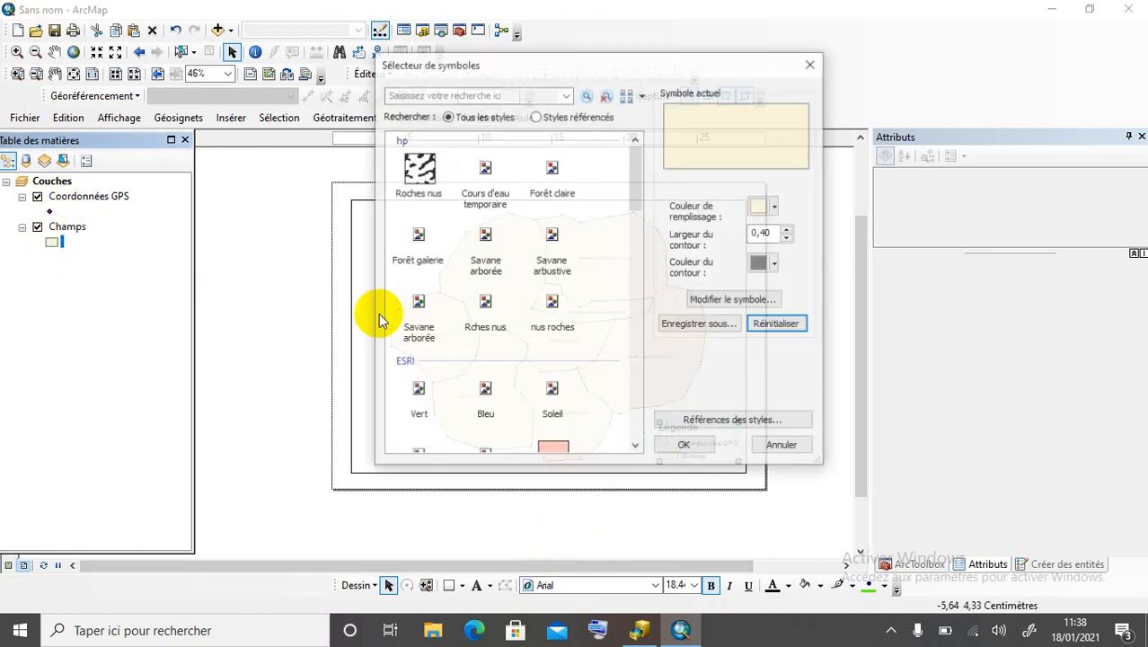
left_click(762, 210)
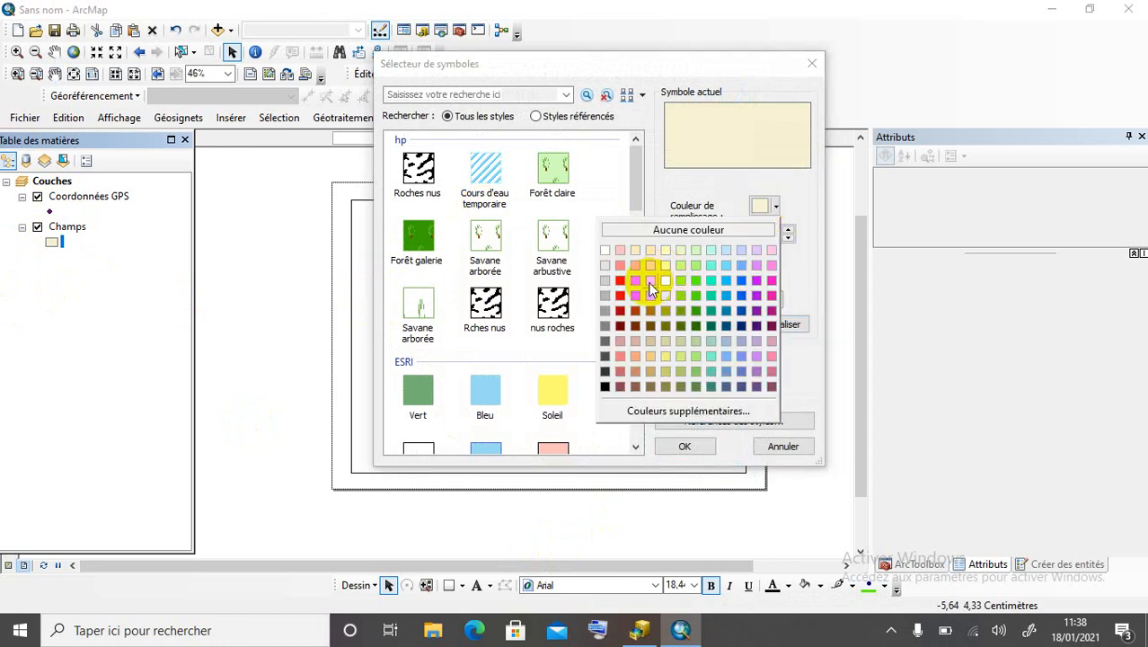
left_click(666, 269)
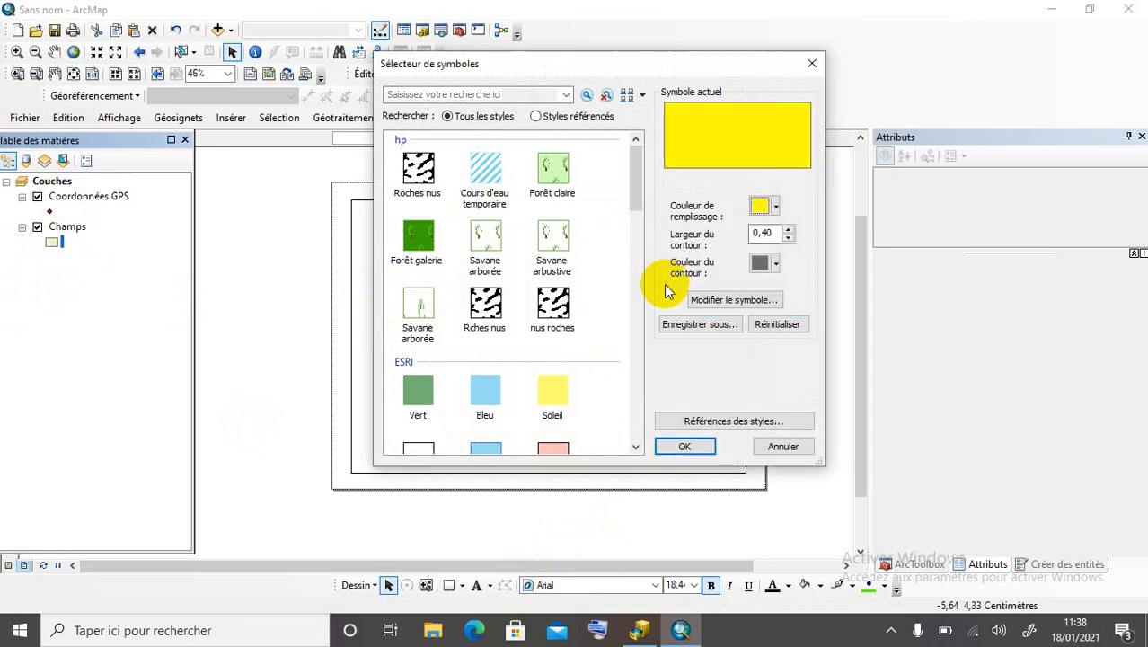
left_click(684, 446)
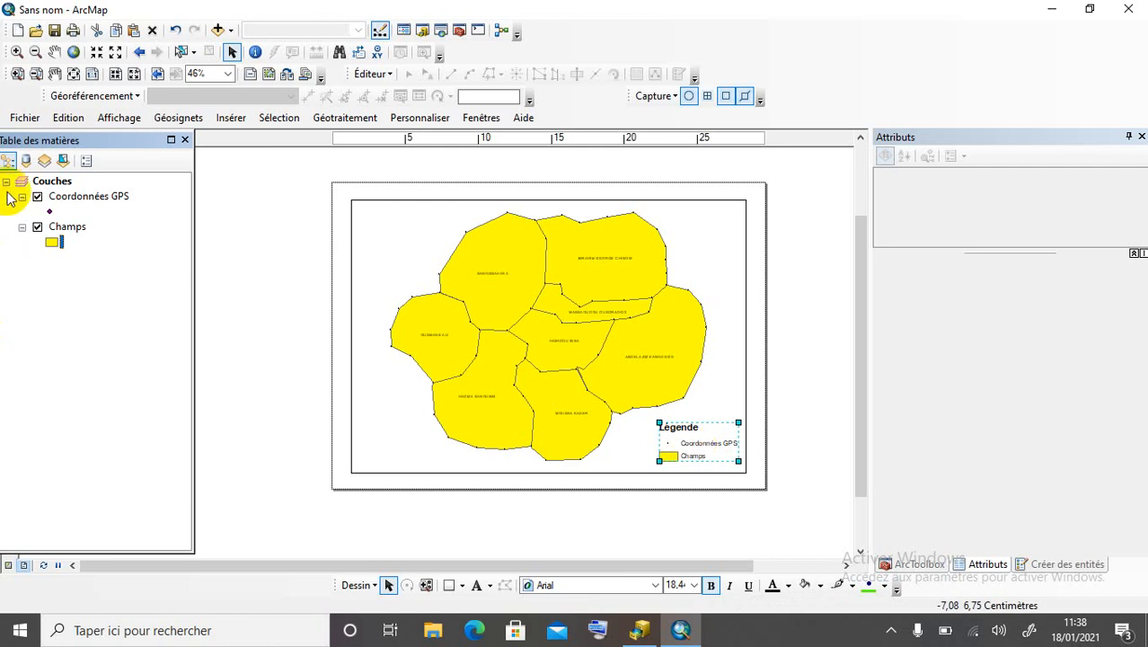
Change the Champs polygon fill to a pale yellow.
left_click(57, 244)
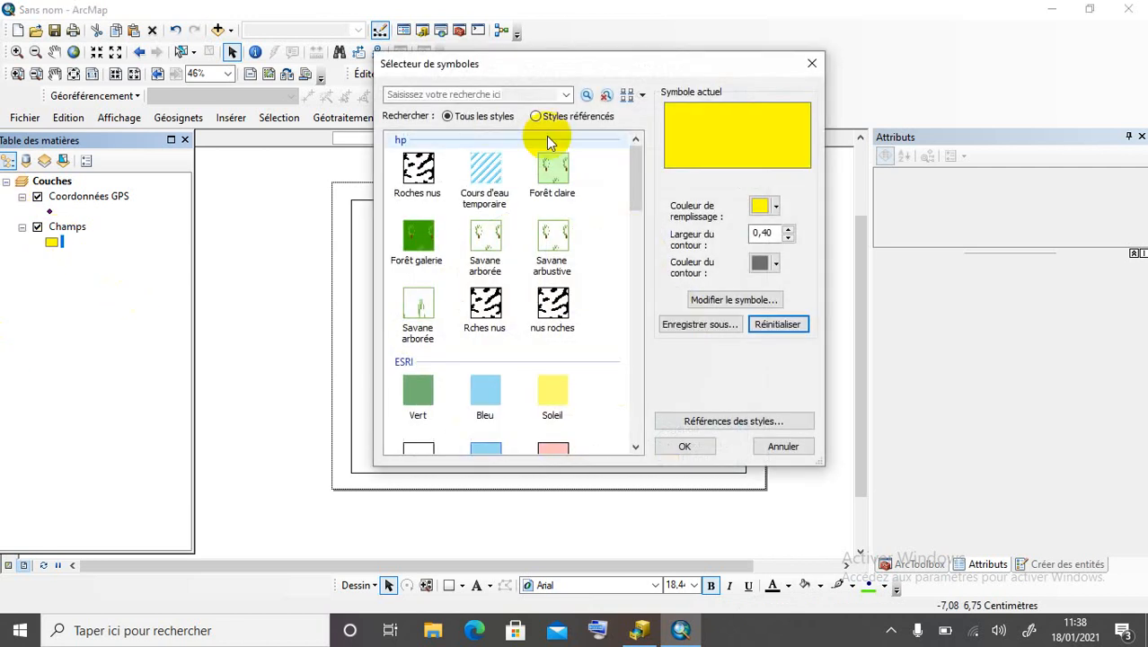
left_click(762, 205)
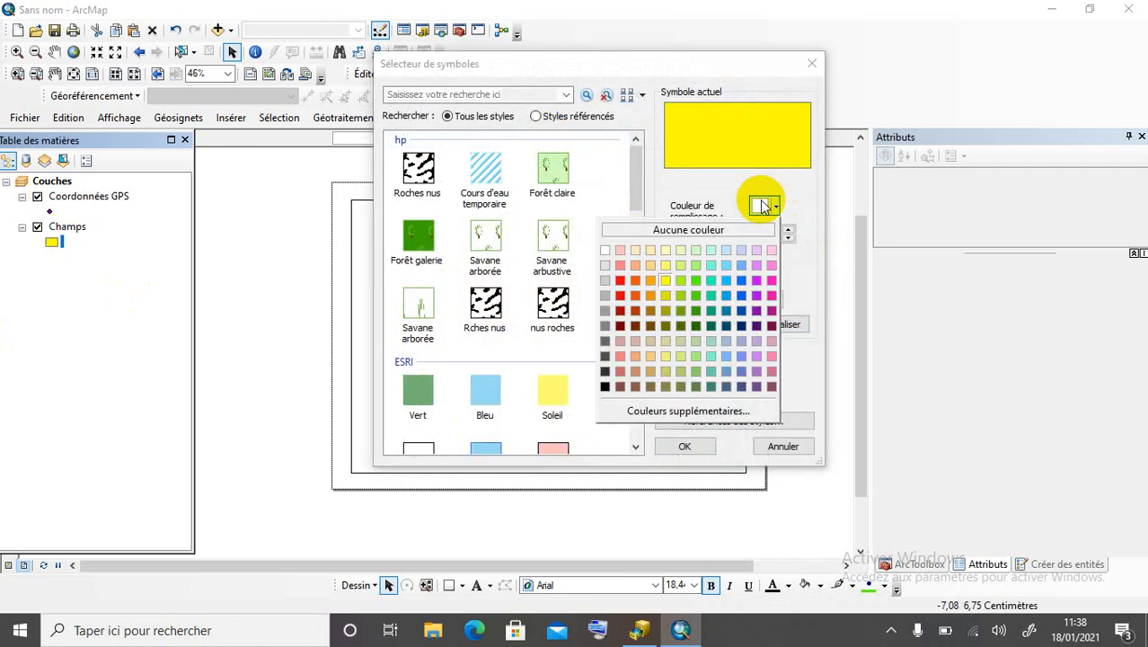
left_click(665, 265)
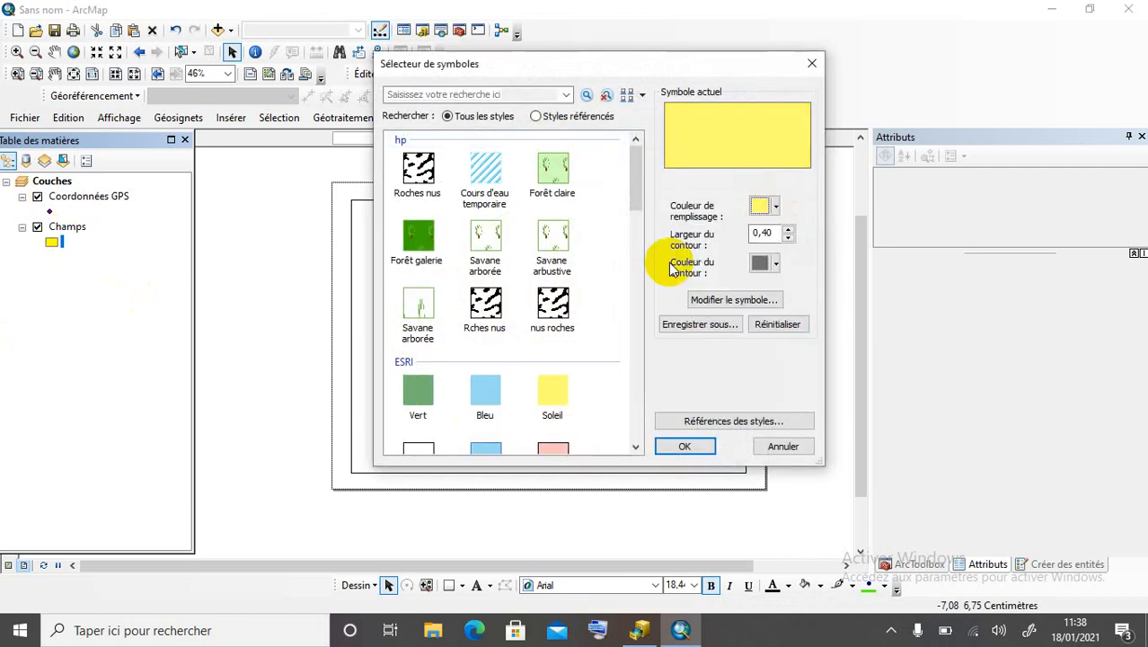
left_click(685, 446)
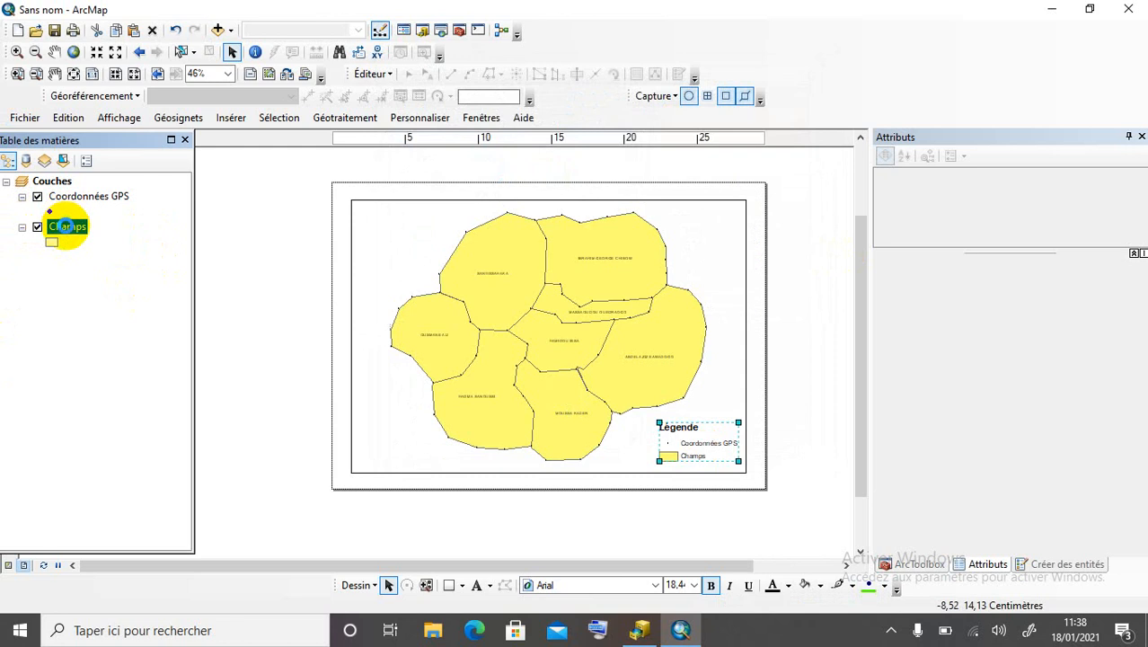
Label Champs fields by PROPRIETAIRE in bold 14-point Arial and apply.
double_click(94, 232)
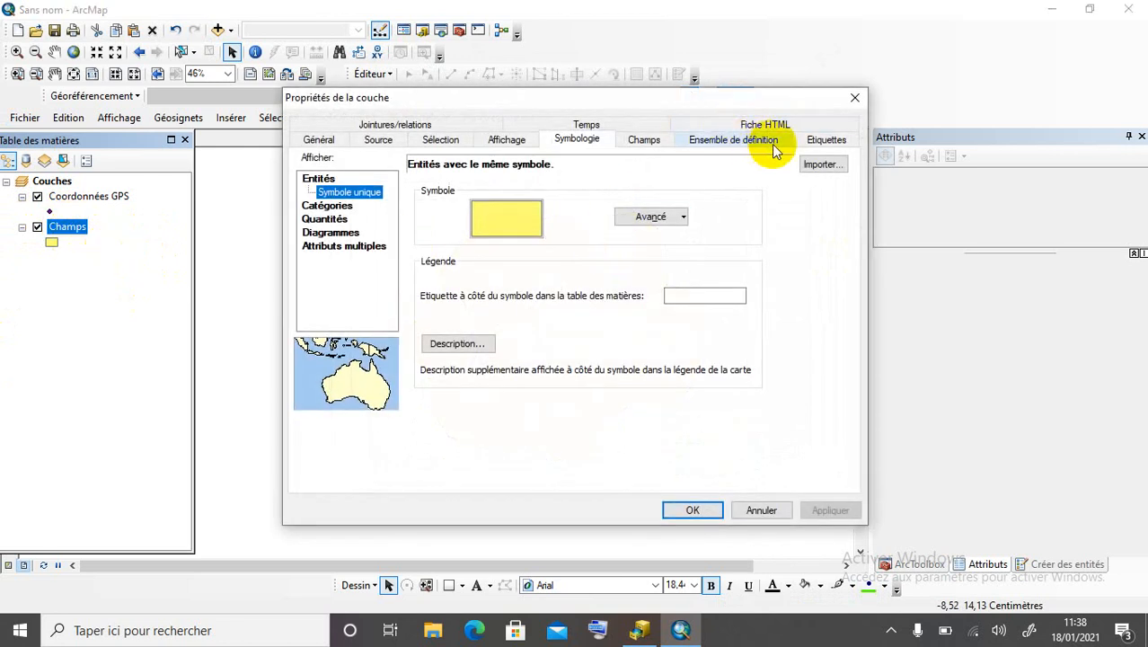
left_click(824, 139)
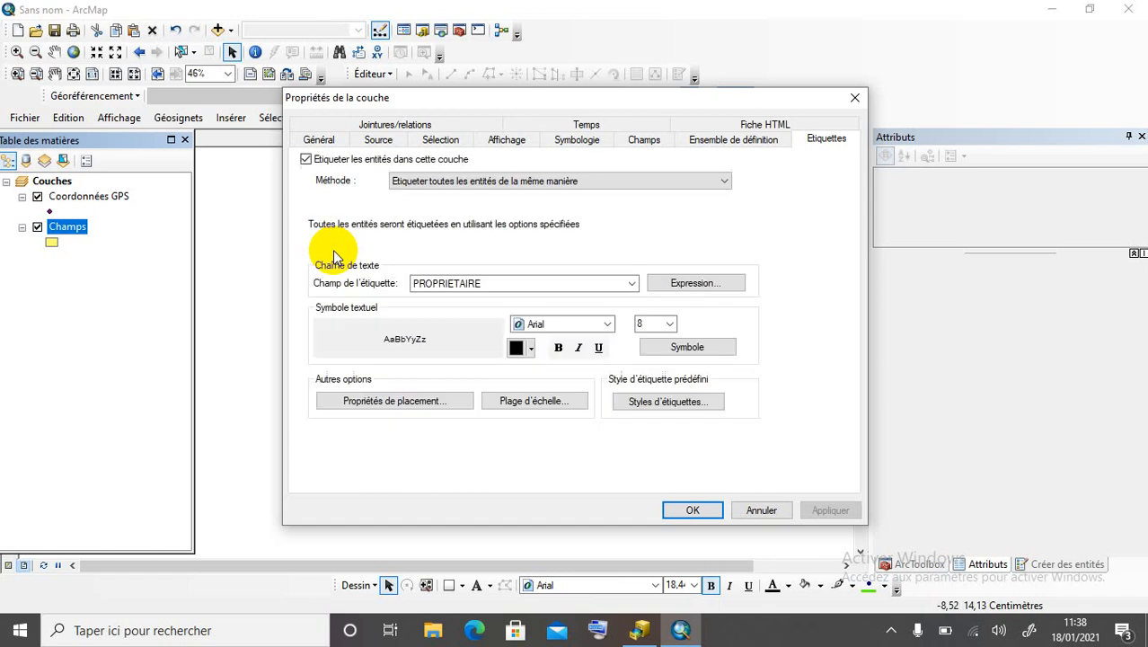
left_click(669, 323)
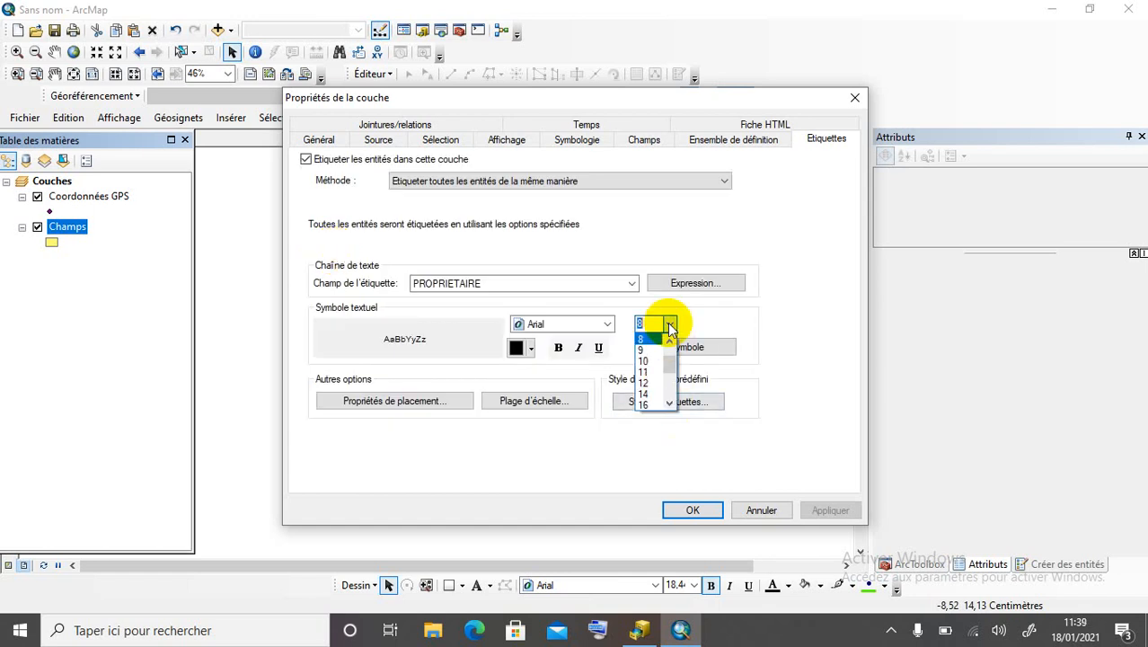
left_click(644, 394)
left_click(558, 347)
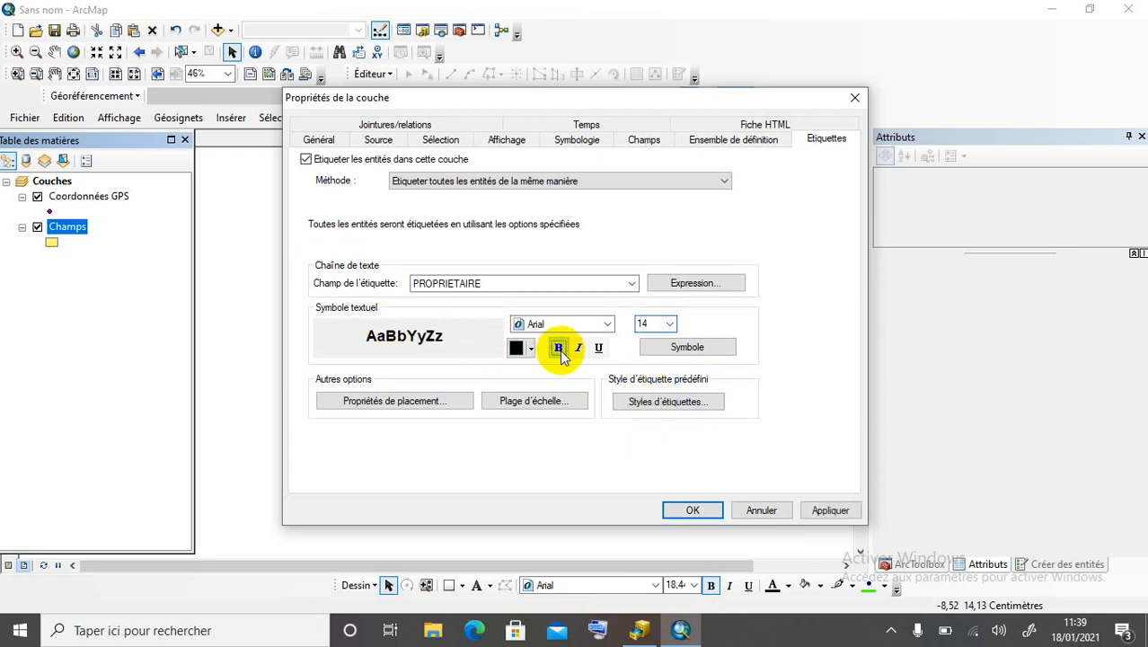
left_click(829, 510)
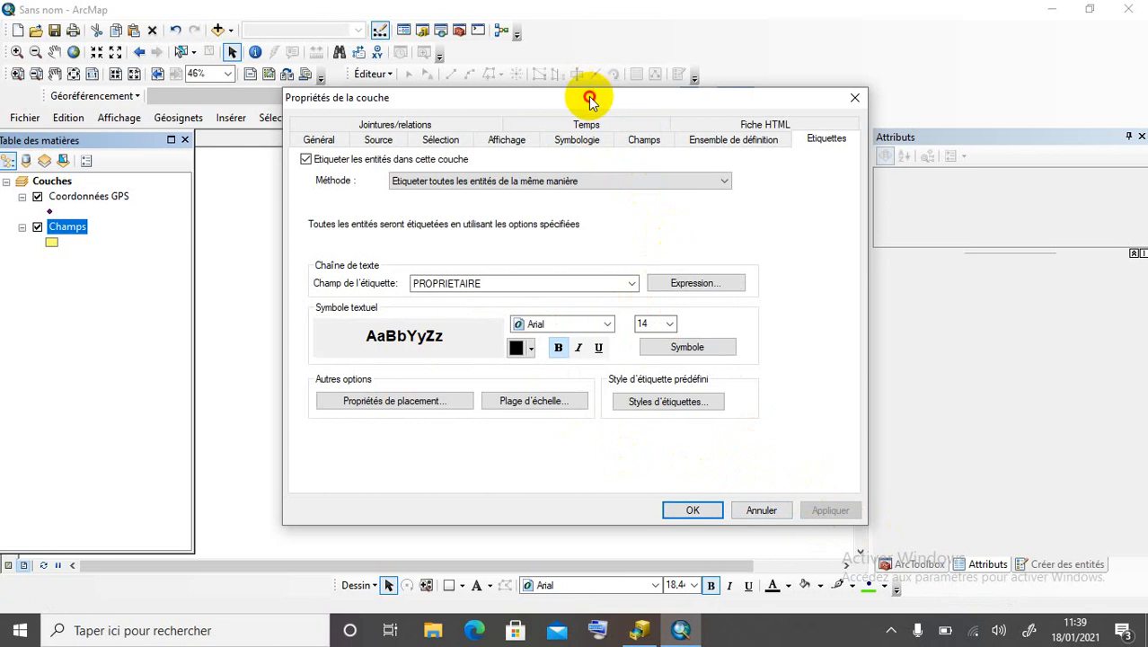
left_click_drag(588, 97, 991, 76)
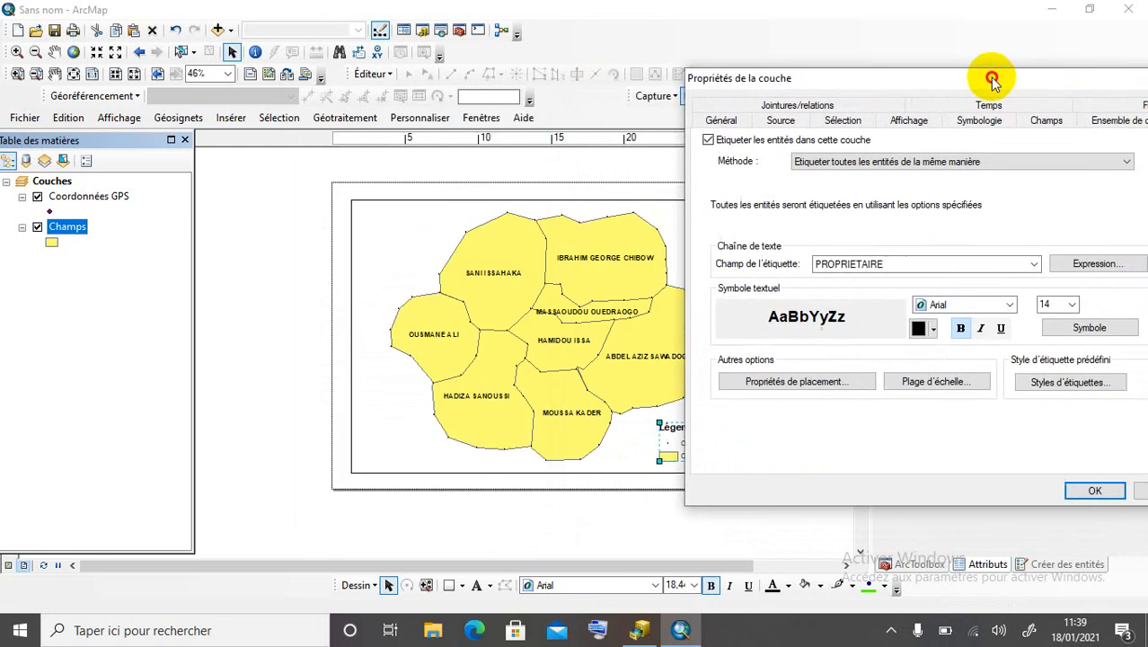
left_click(1094, 490)
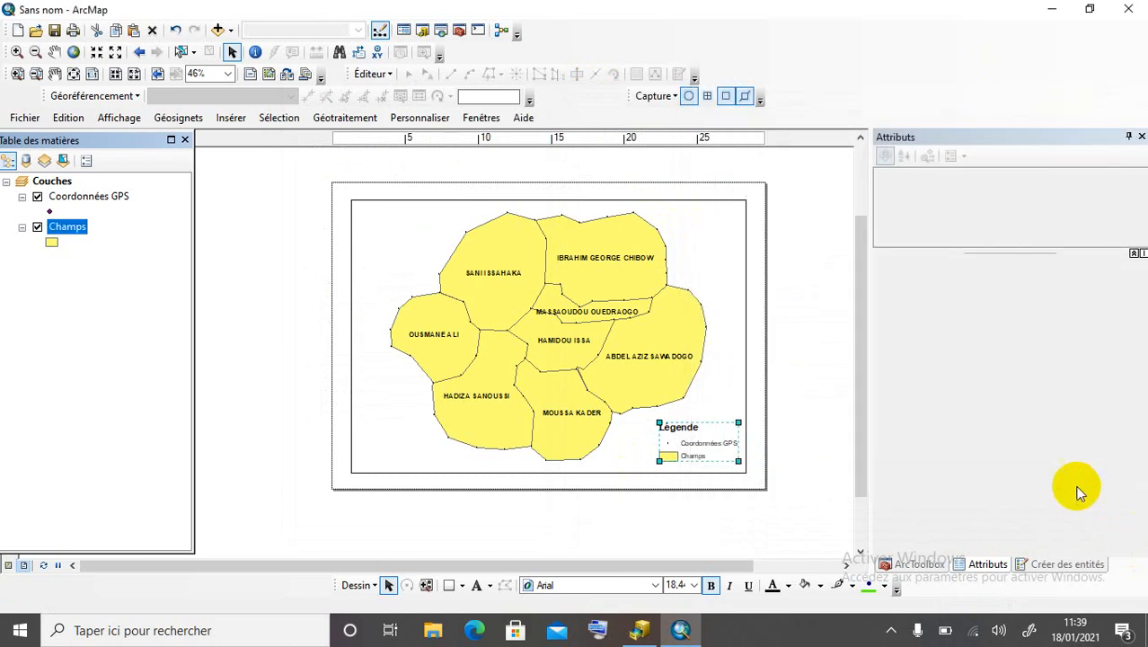
Insert a Nord Esri 95 north arrow, enlarge it and place it top-right.
left_click(718, 339)
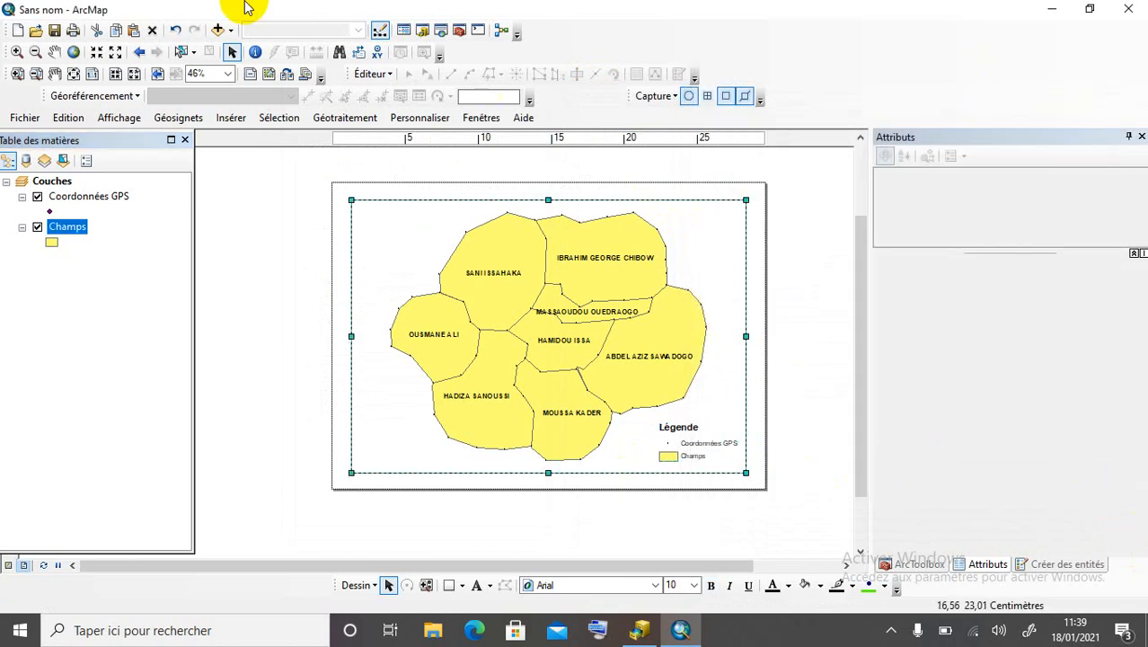
left_click(238, 266)
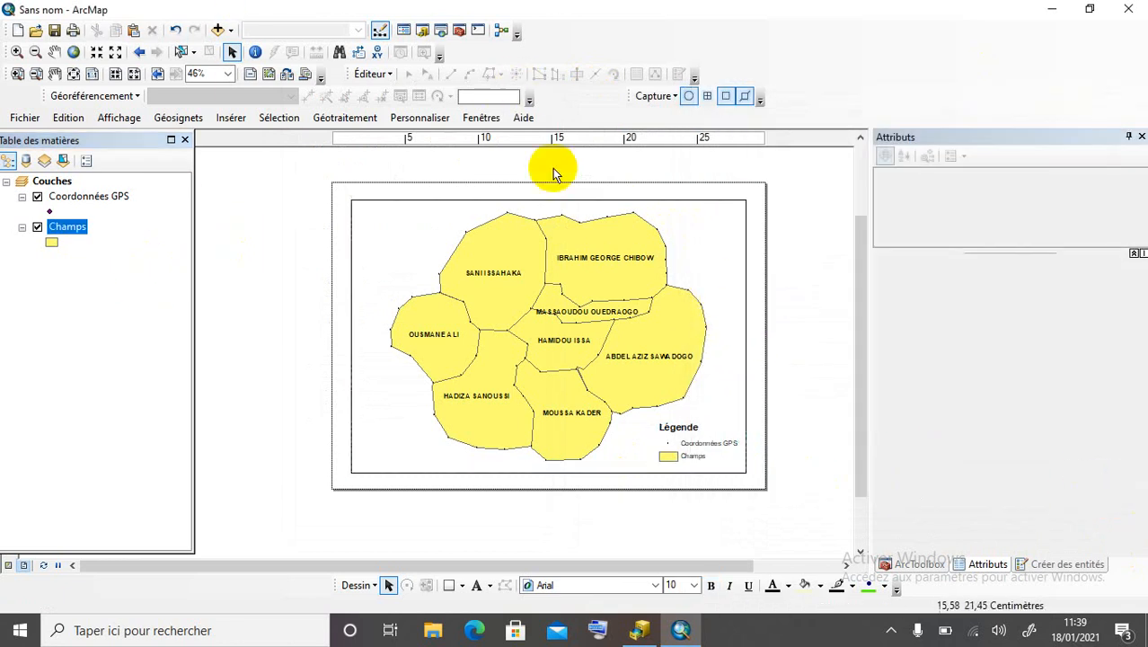
left_click(235, 117)
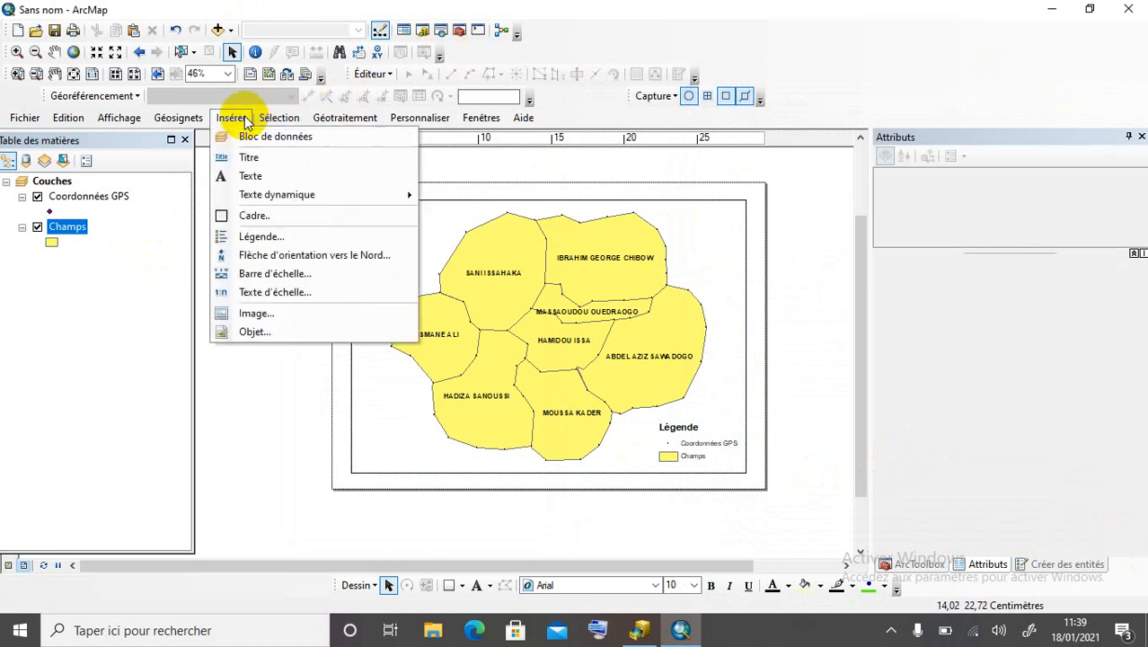
left_click(289, 256)
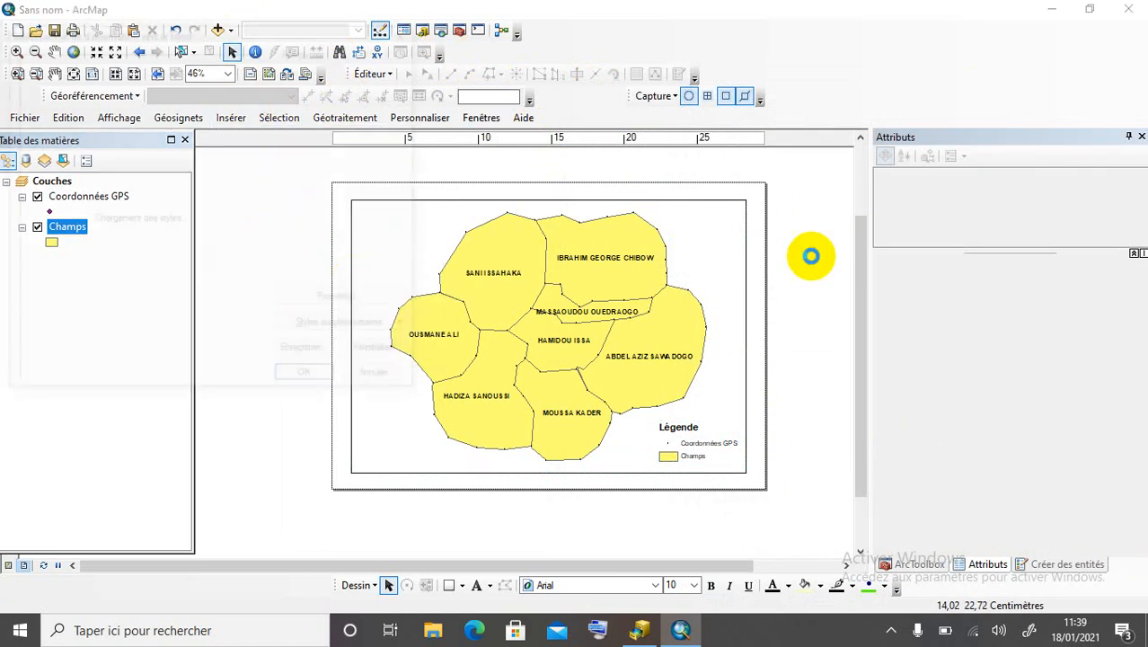
scroll(148, 170, "down", 10)
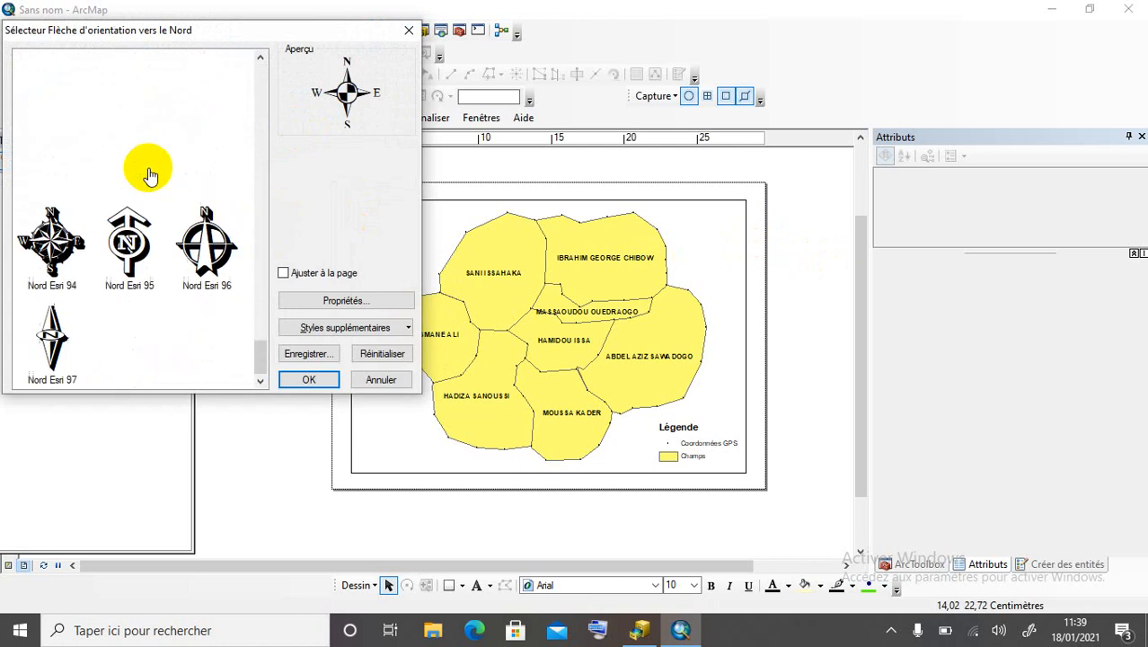
left_click(132, 251)
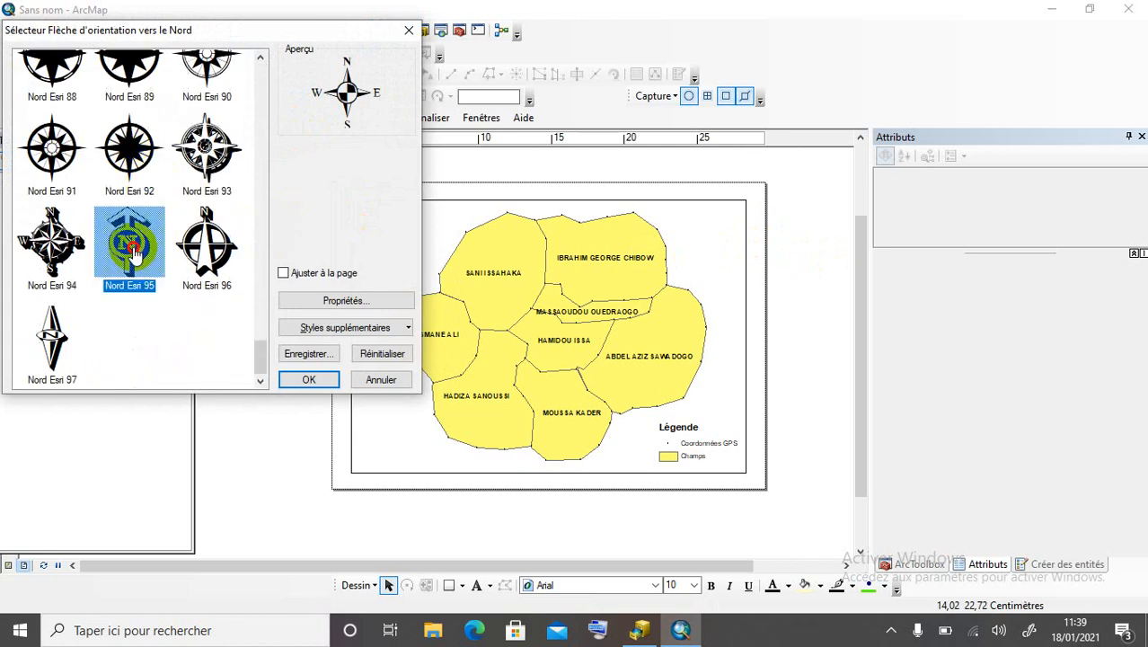
left_click(324, 383)
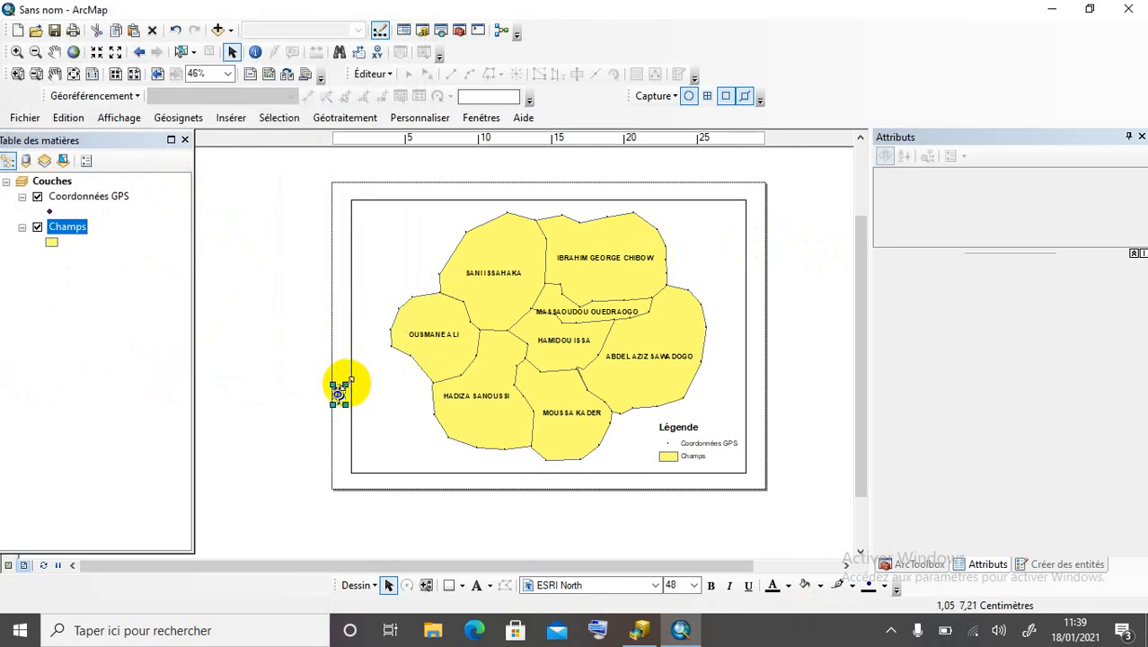
left_click_drag(349, 380, 707, 242)
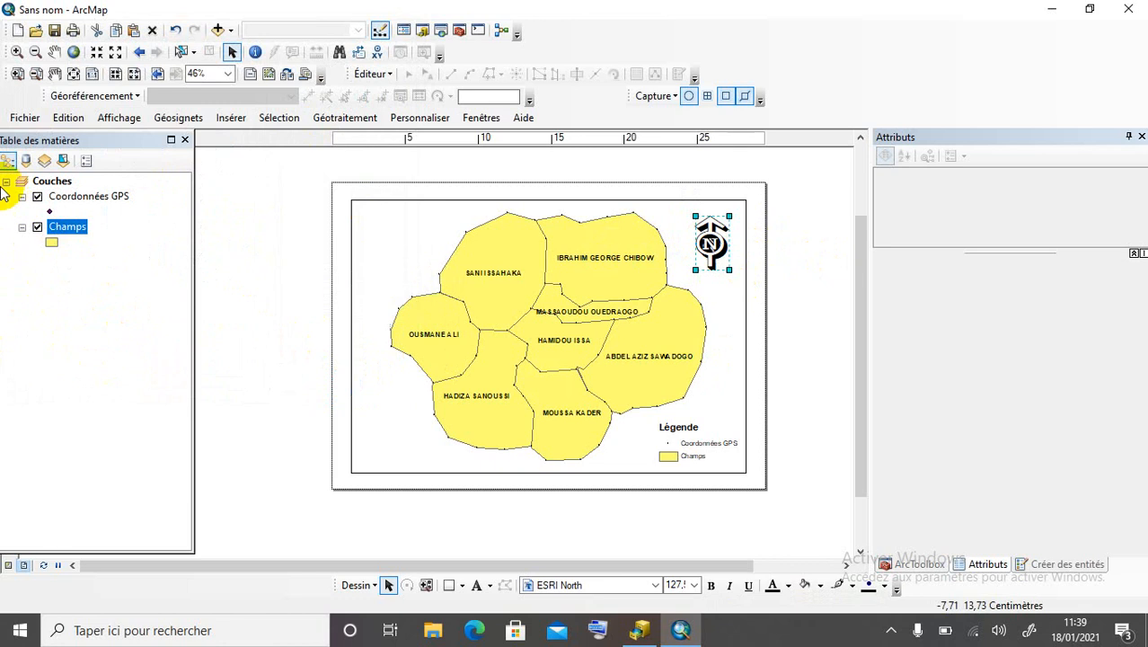
Insert a Barre d'échelle 2 scale bar with 2 subdivisions measured in metres.
left_click(228, 118)
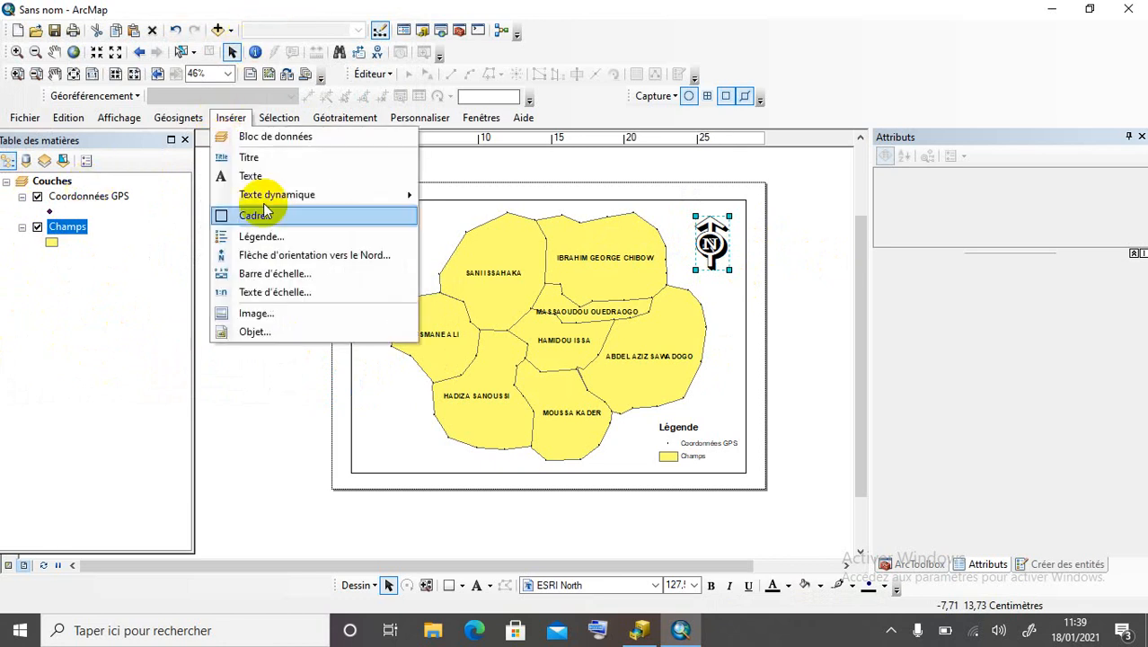
left_click(286, 273)
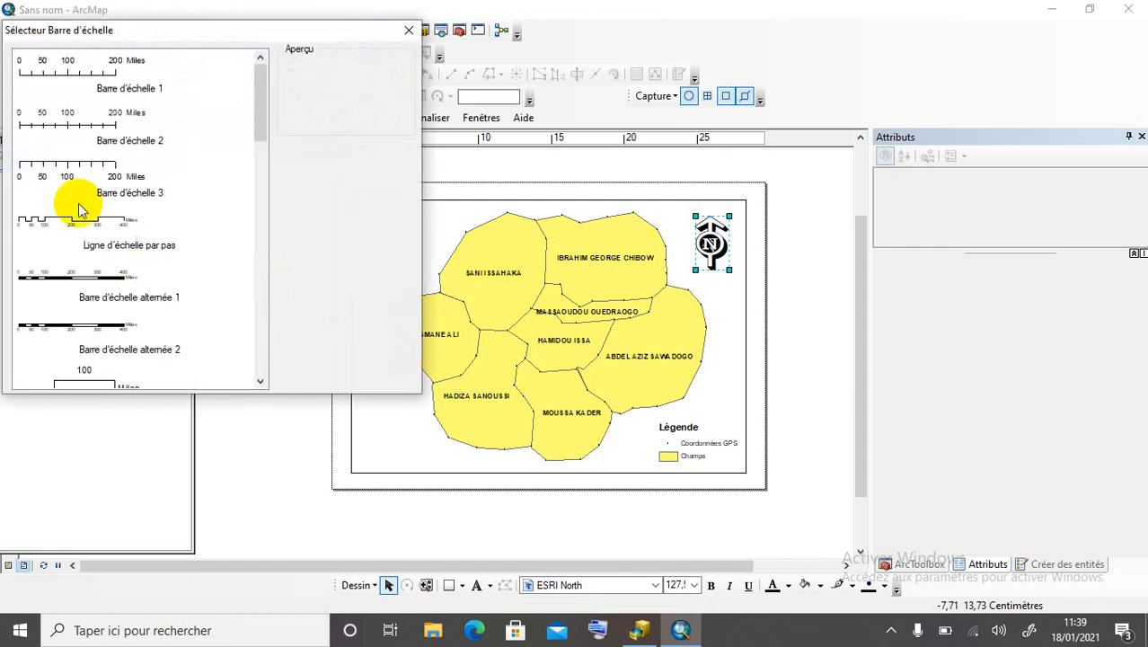
left_click(90, 138)
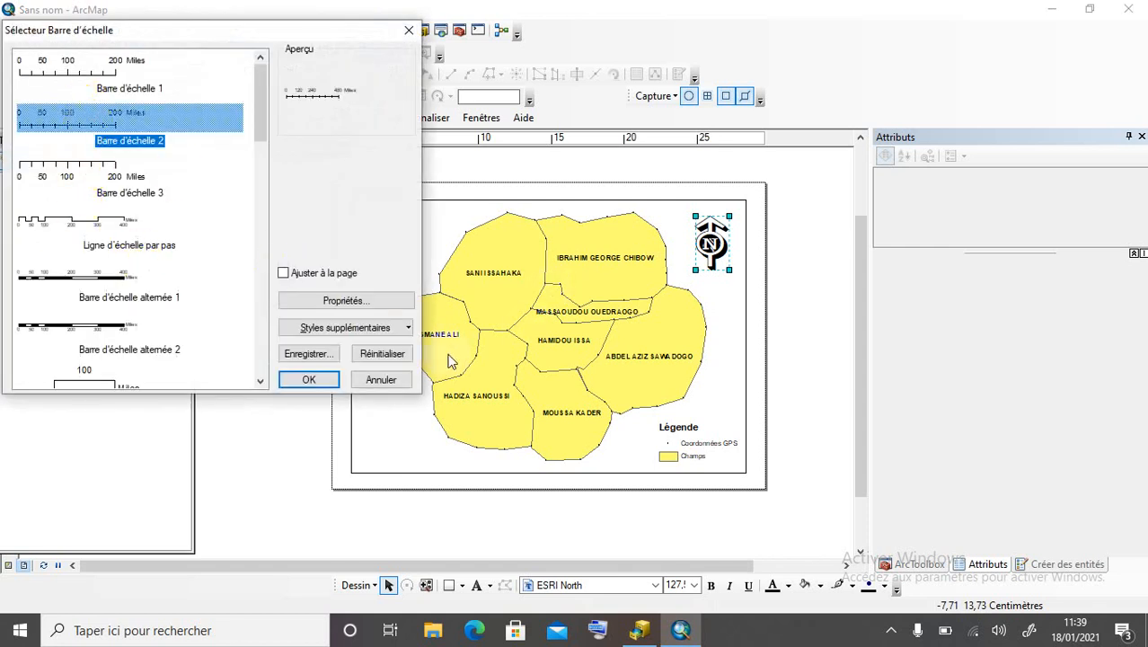
left_click(356, 299)
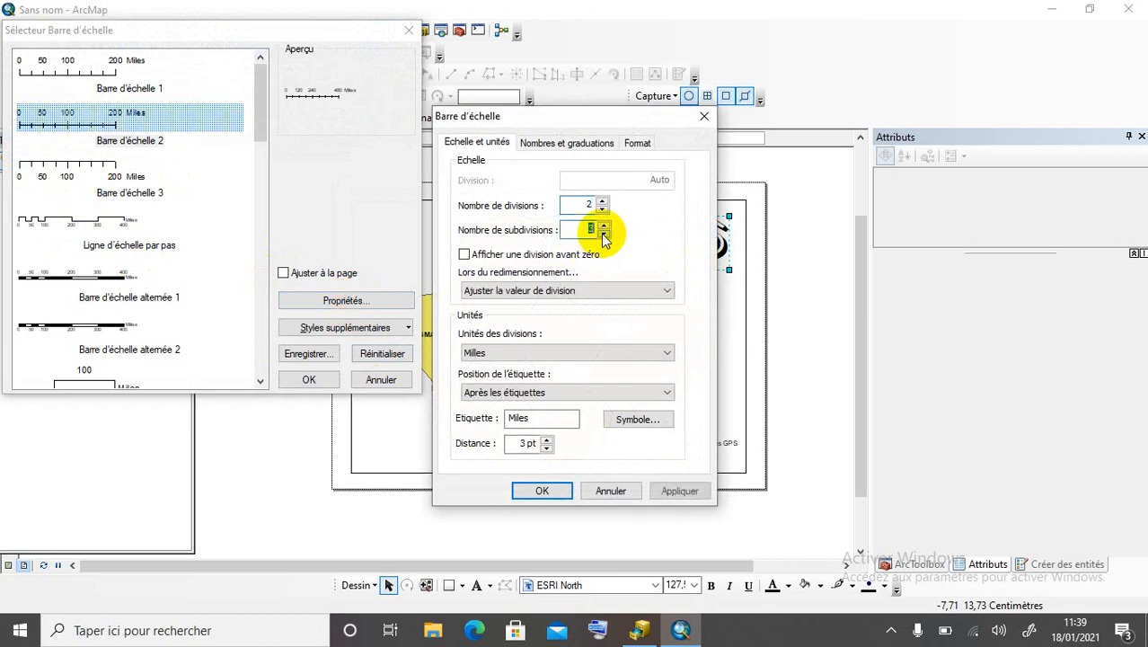
left_click(603, 234)
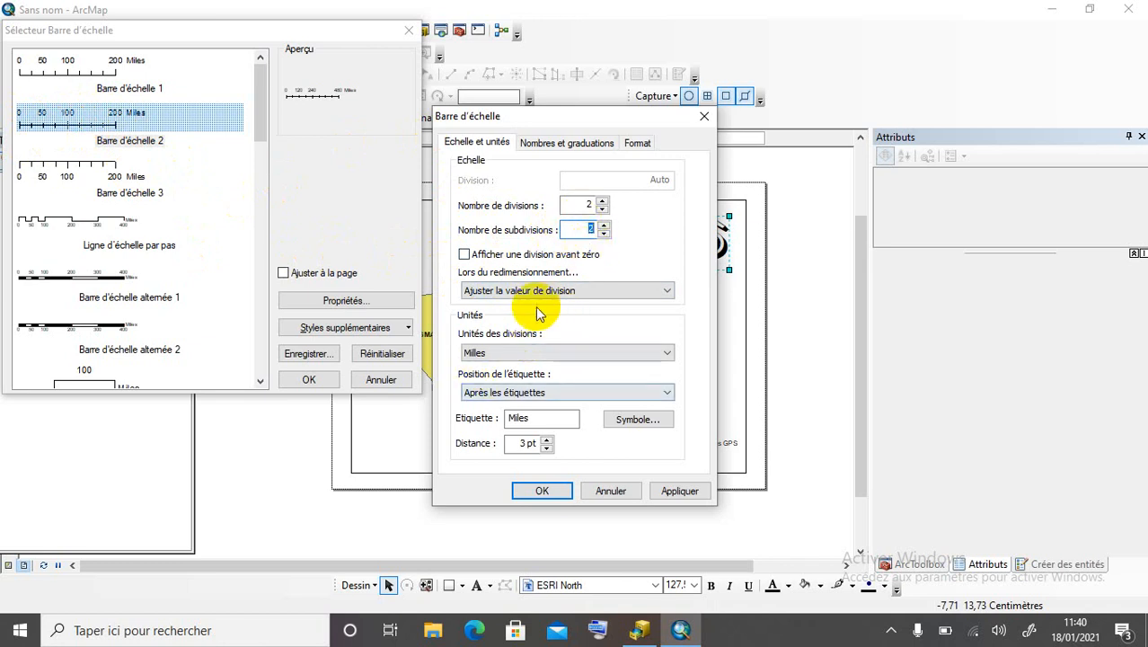
left_click(531, 354)
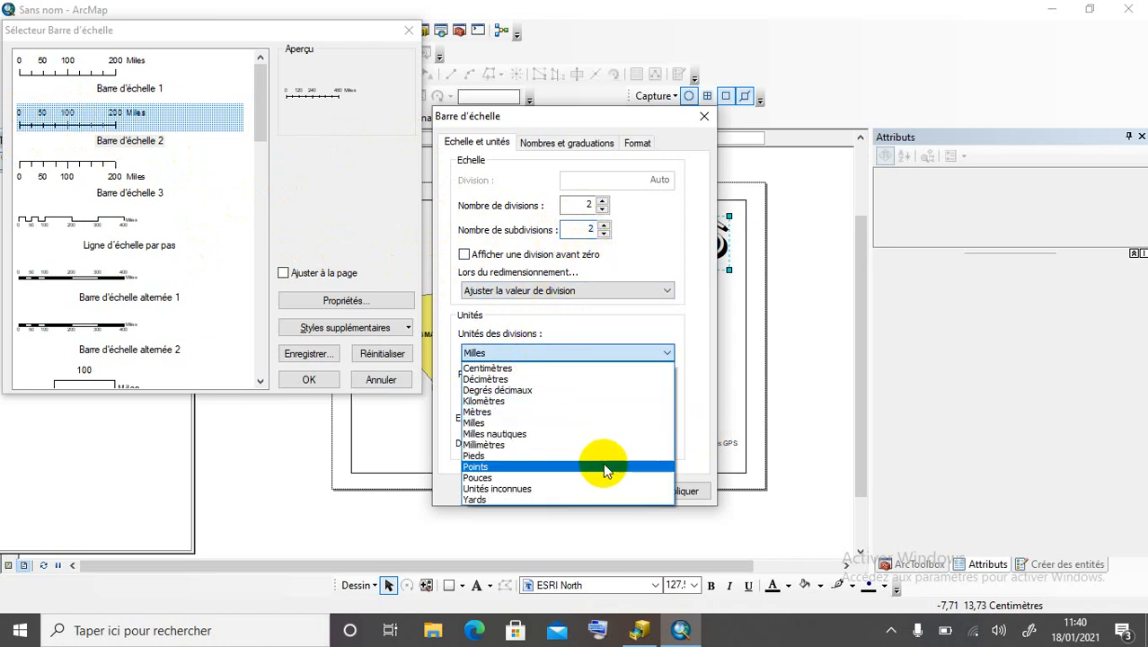
left_click(500, 418)
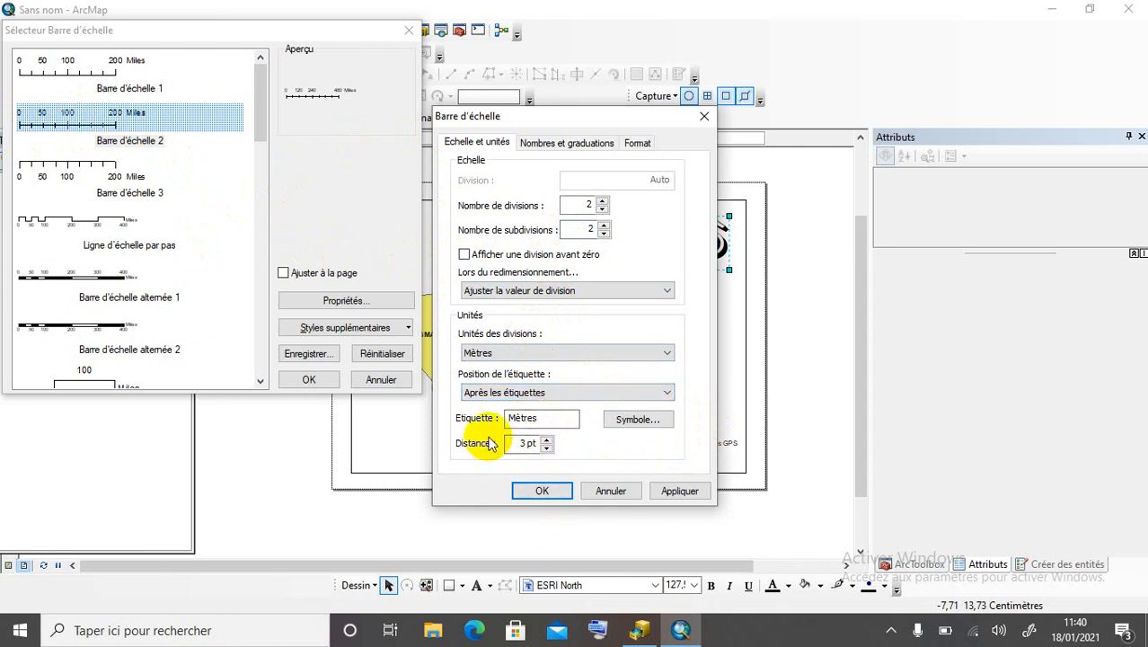
left_click(562, 491)
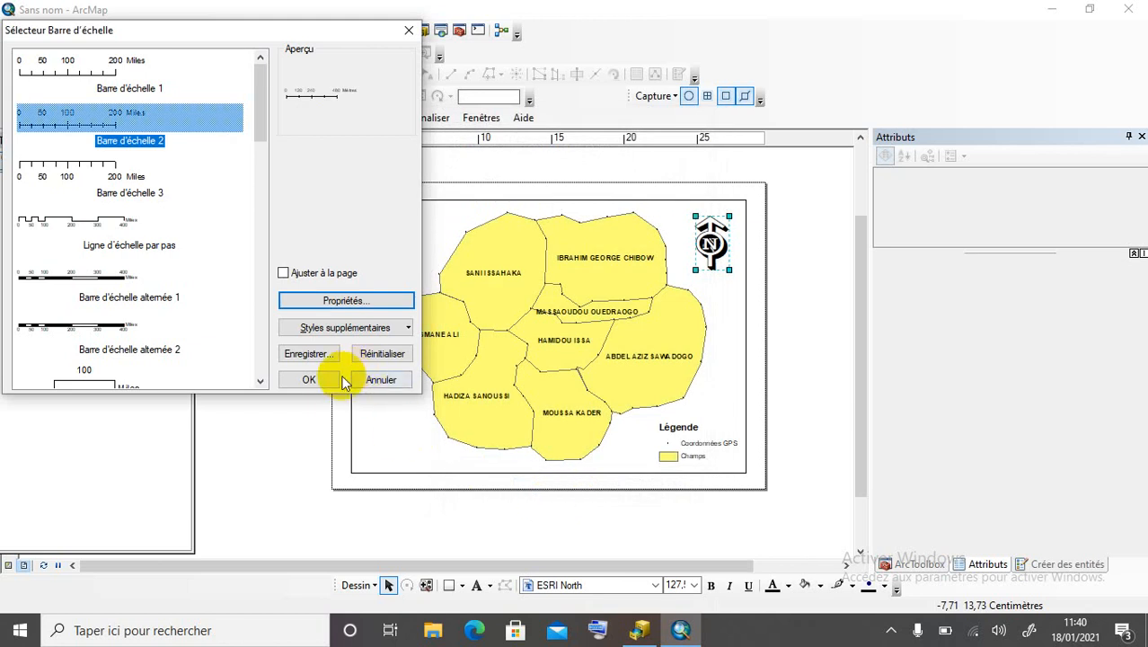
left_click(307, 380)
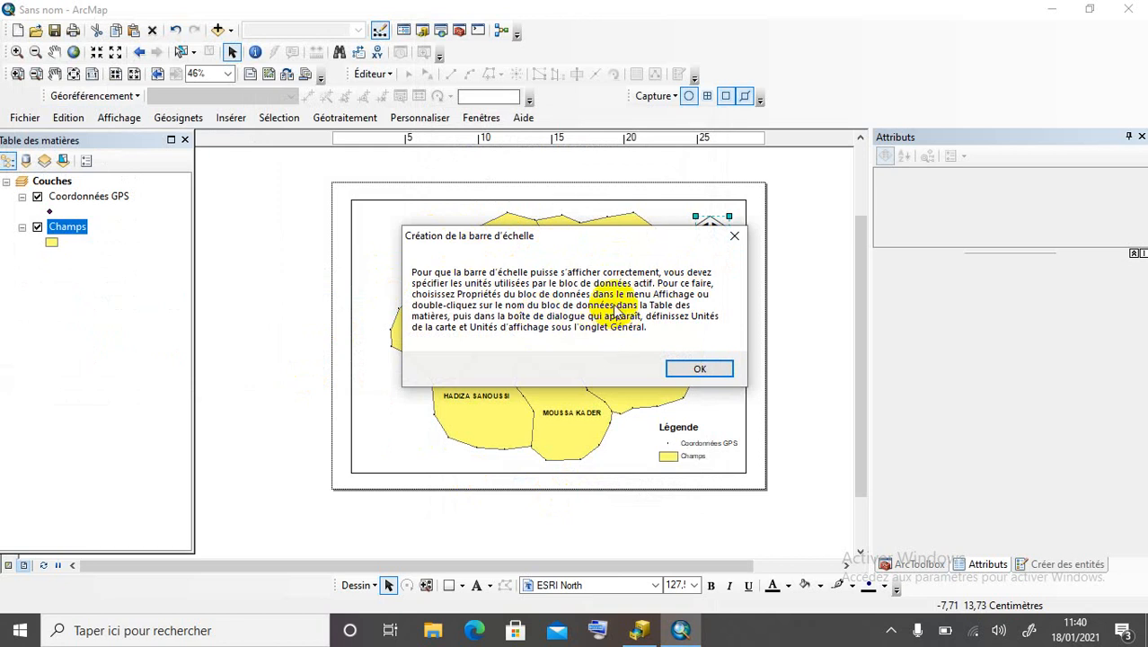
Widen the 0–480 Mètres scale bar and place it at the lower left of the map frame.
left_click(698, 369)
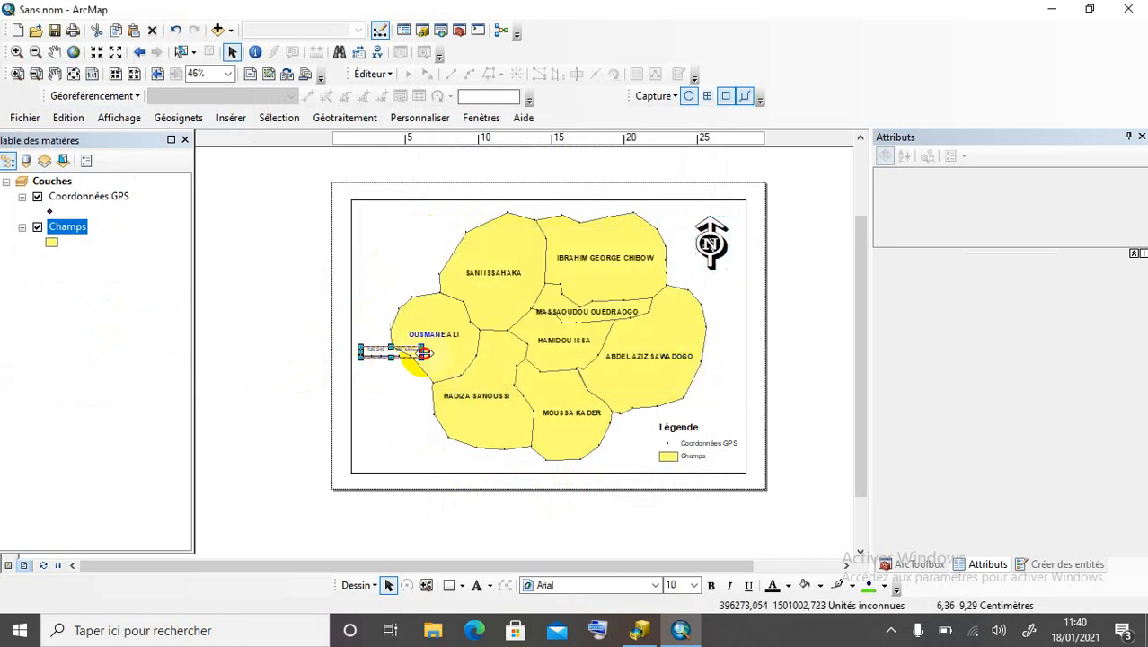
left_click_drag(423, 353, 480, 466)
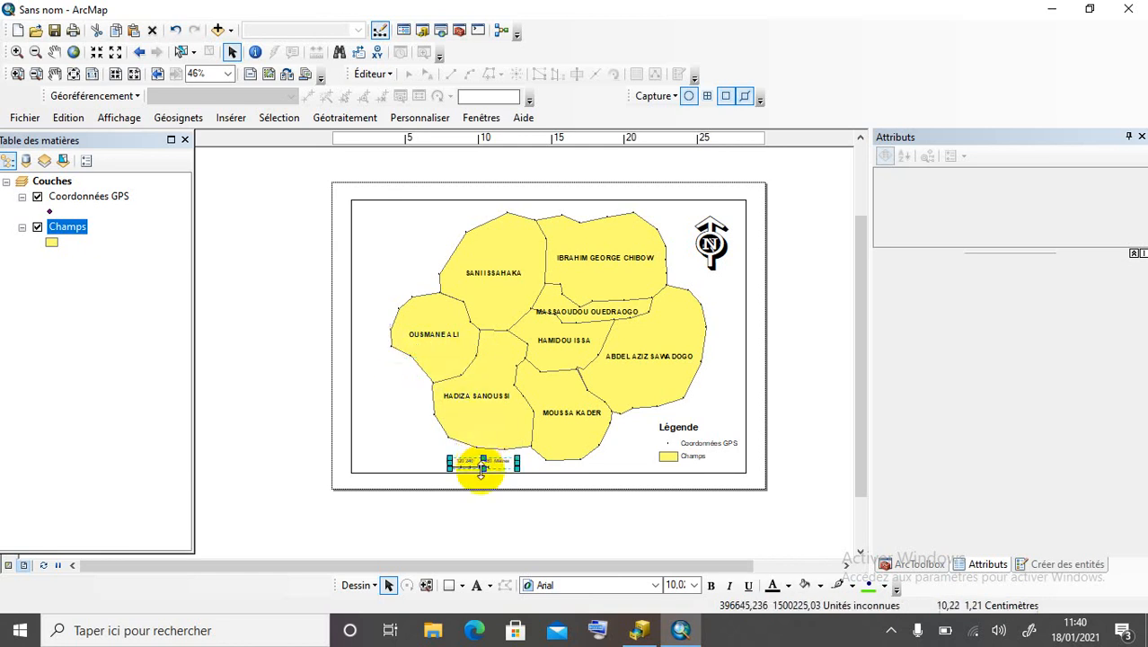
left_click(417, 441)
left_click(482, 463)
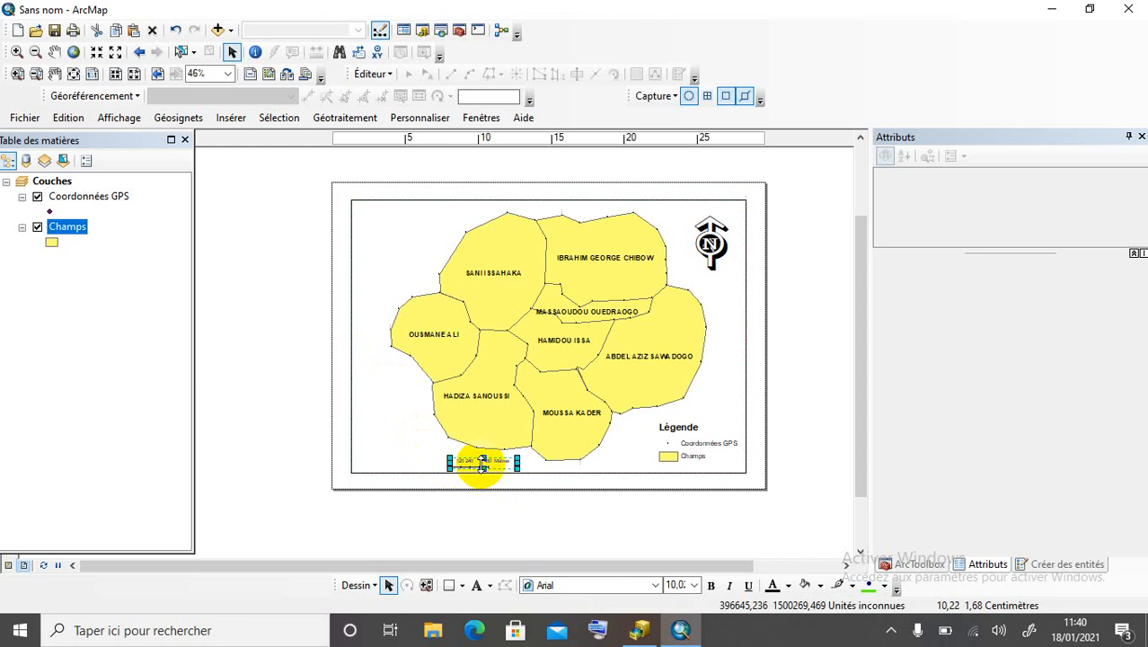
left_click_drag(517, 462, 405, 469)
left_click(414, 512)
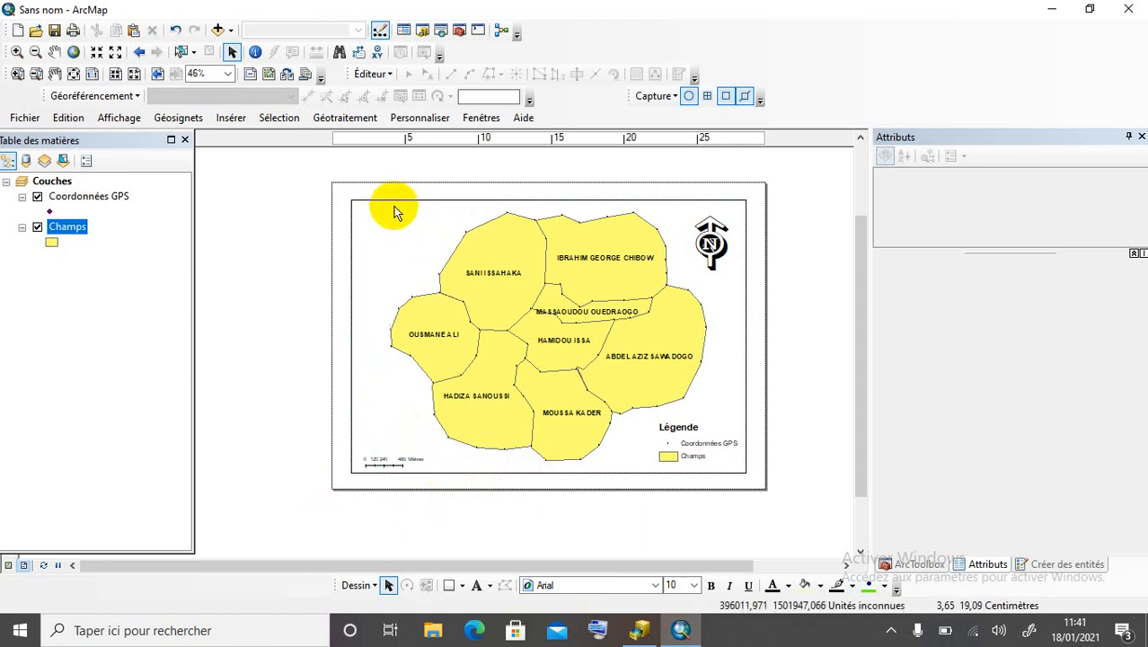
Draw a rectangle around the legend with fill set to Aucune couleur and a black outline.
left_click(449, 584)
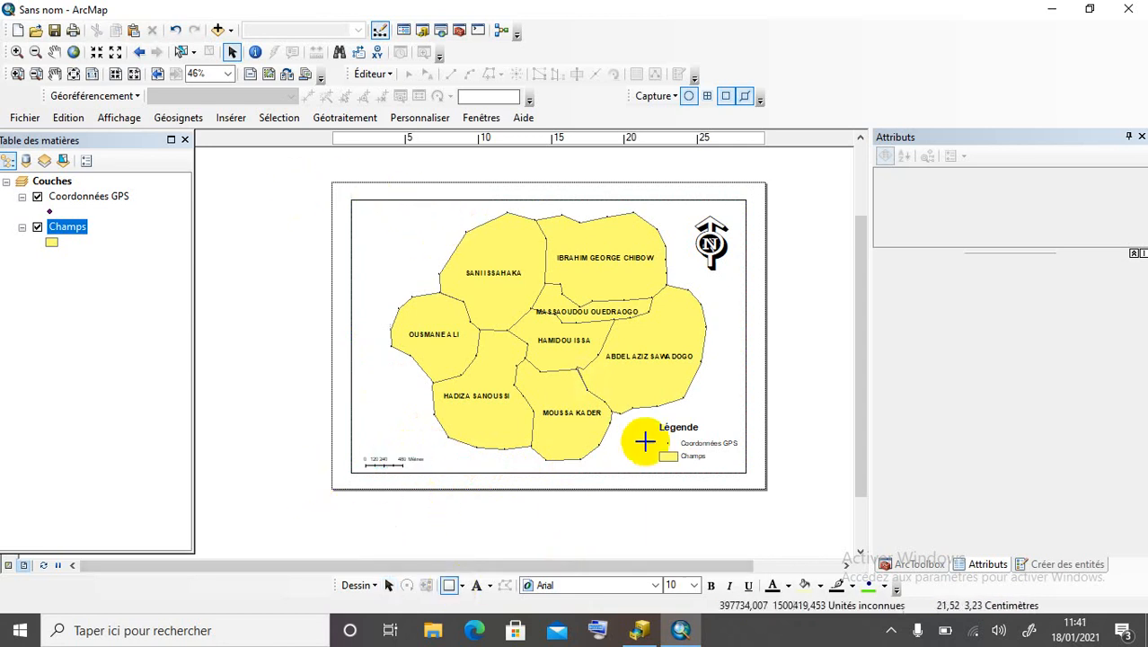
left_click_drag(648, 414, 743, 468)
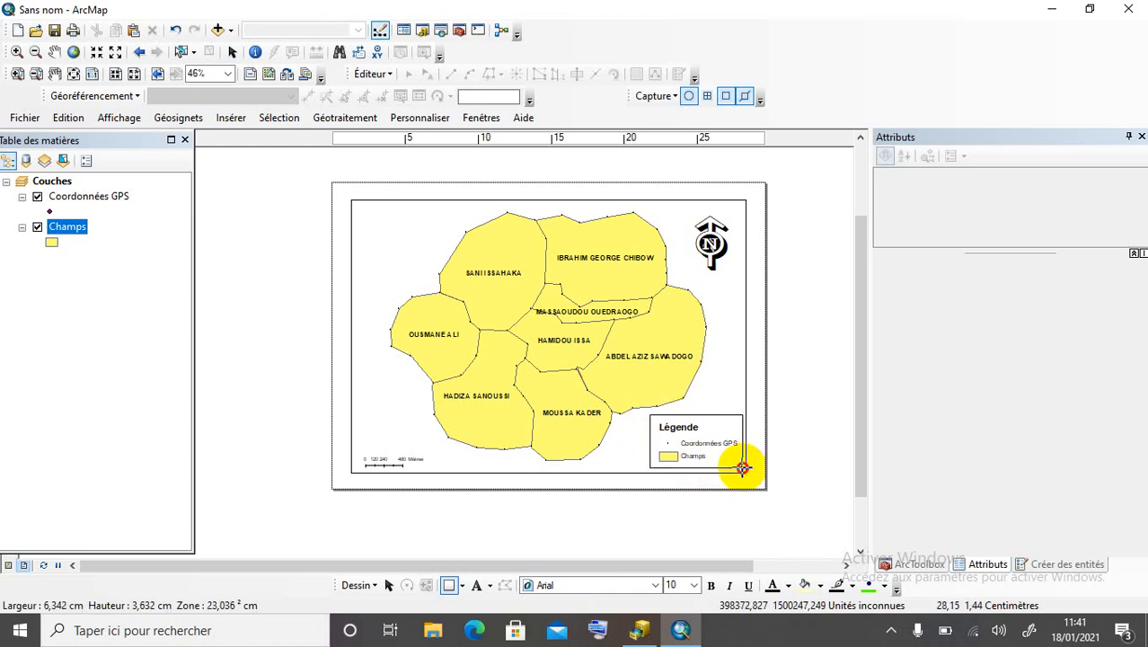
left_click_drag(742, 468, 742, 468)
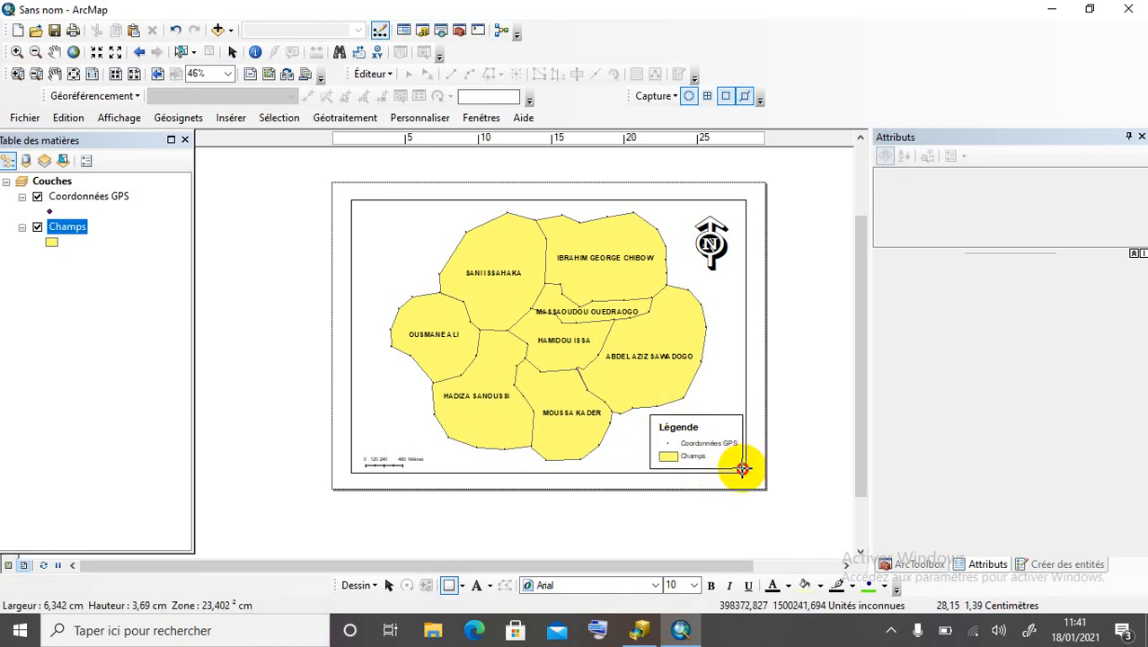
right_click(675, 444)
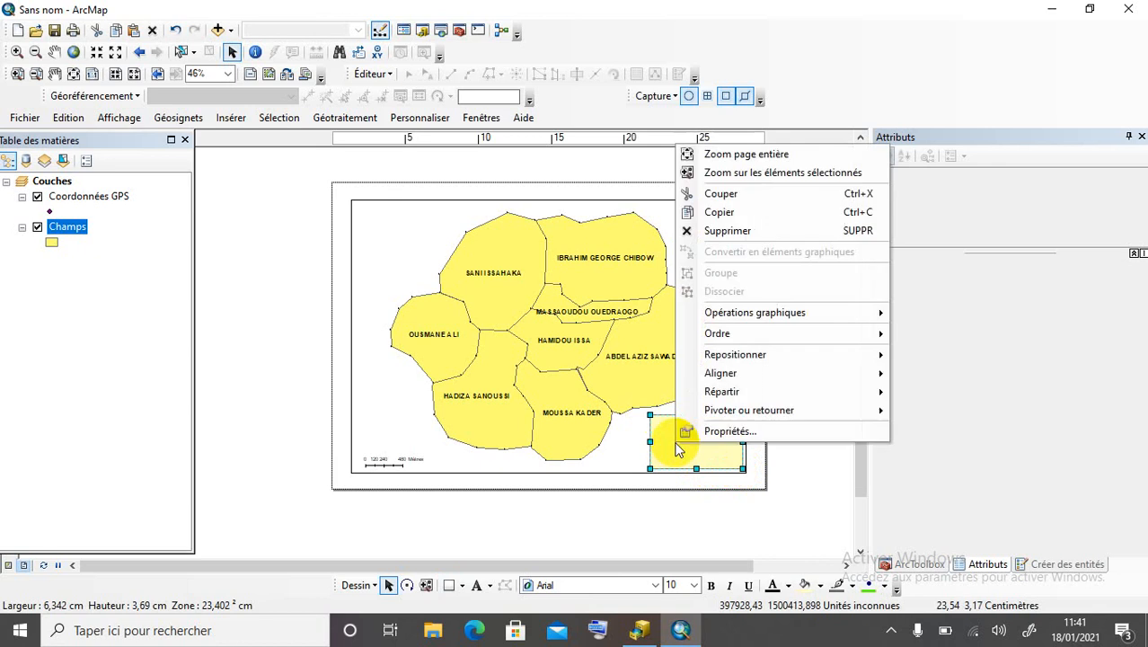
left_click(710, 428)
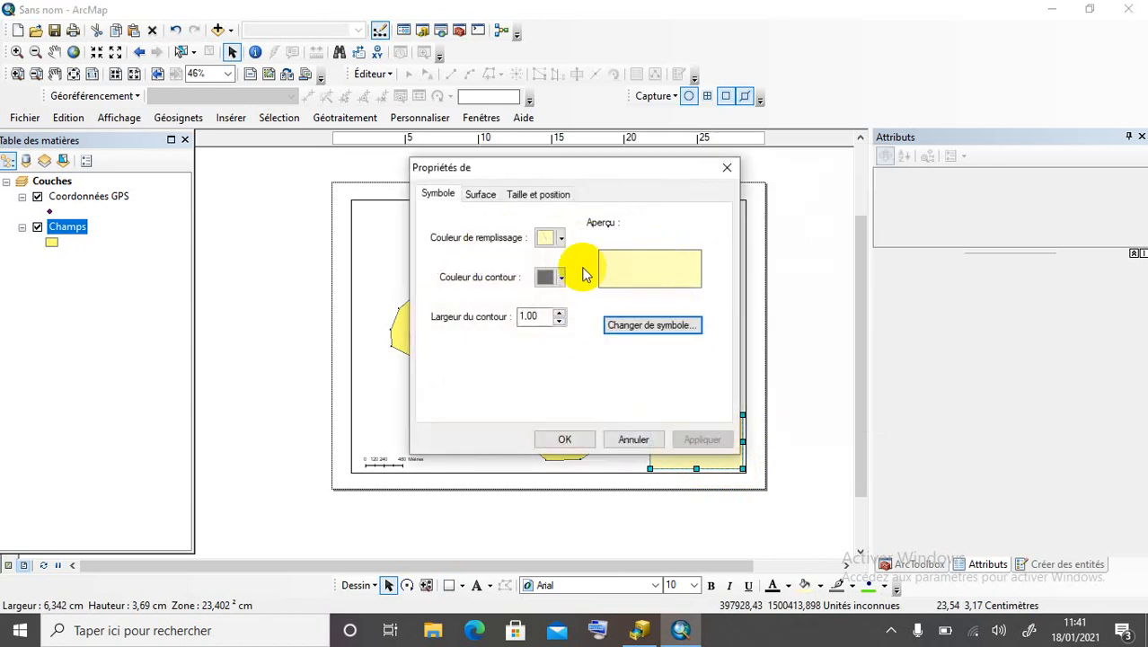
left_click(551, 238)
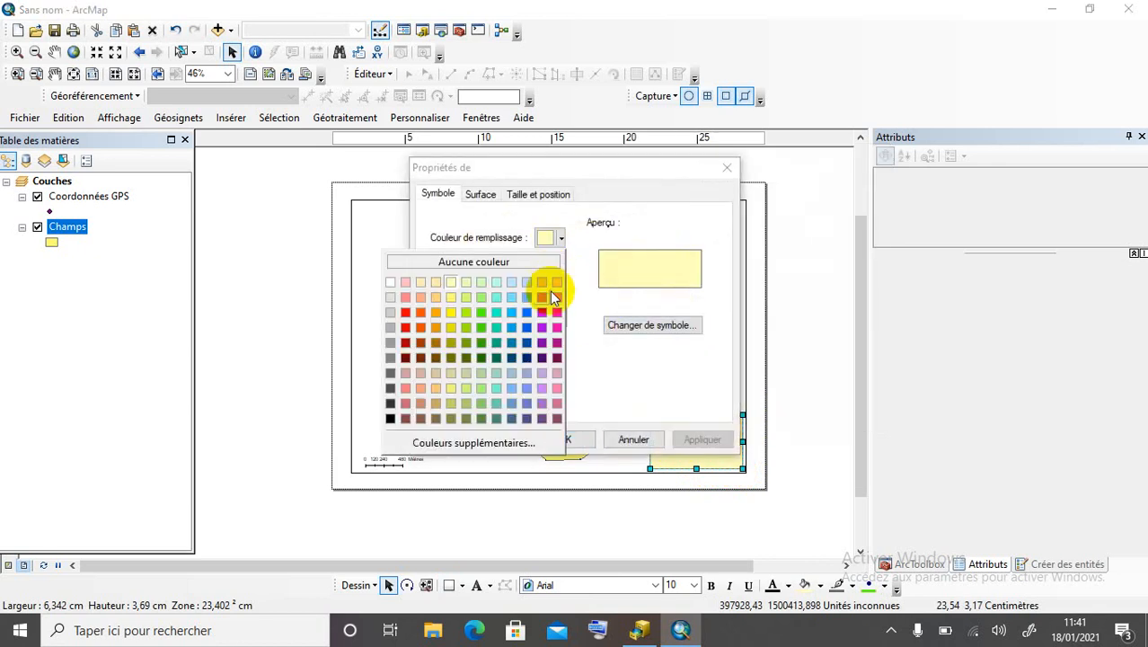
left_click(430, 262)
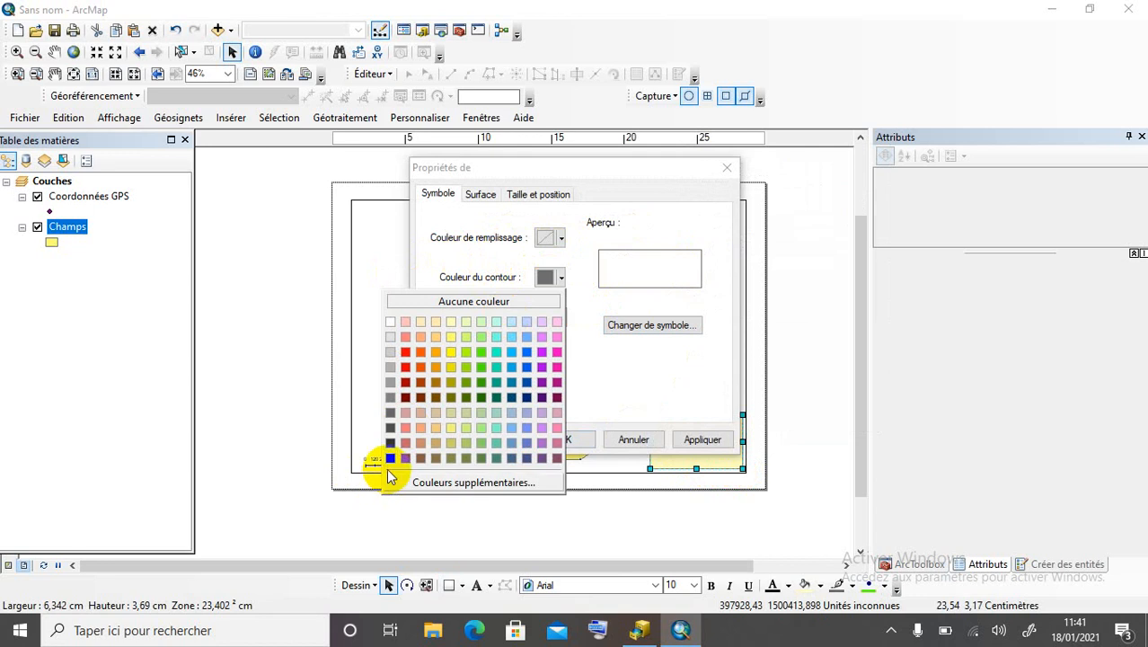
left_click(389, 458)
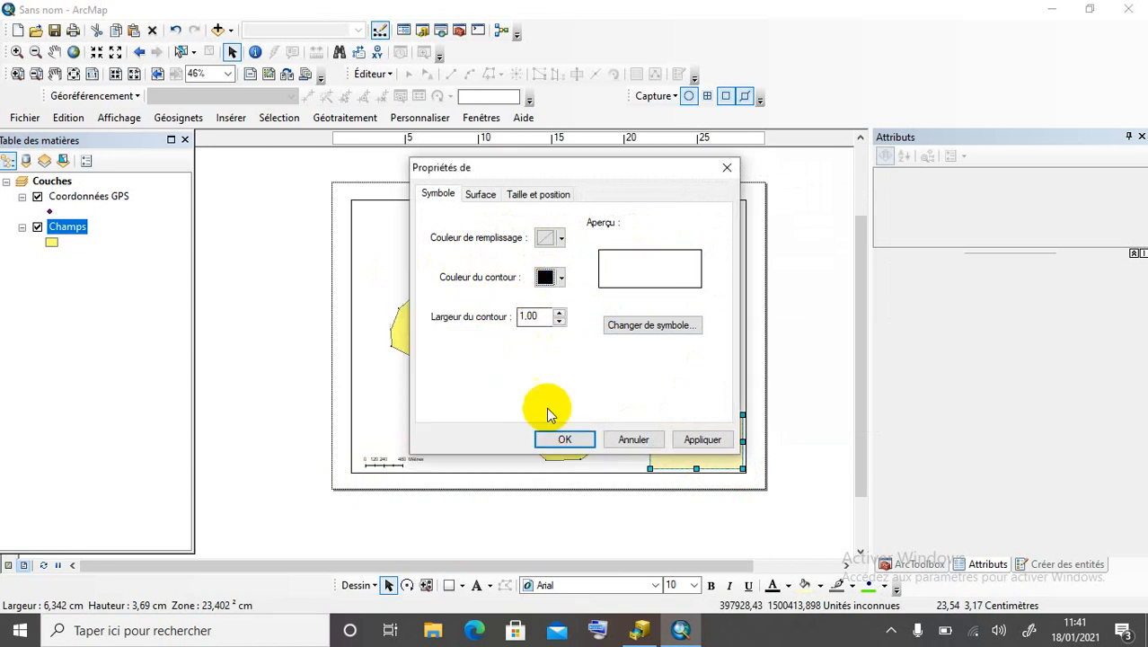
left_click(564, 438)
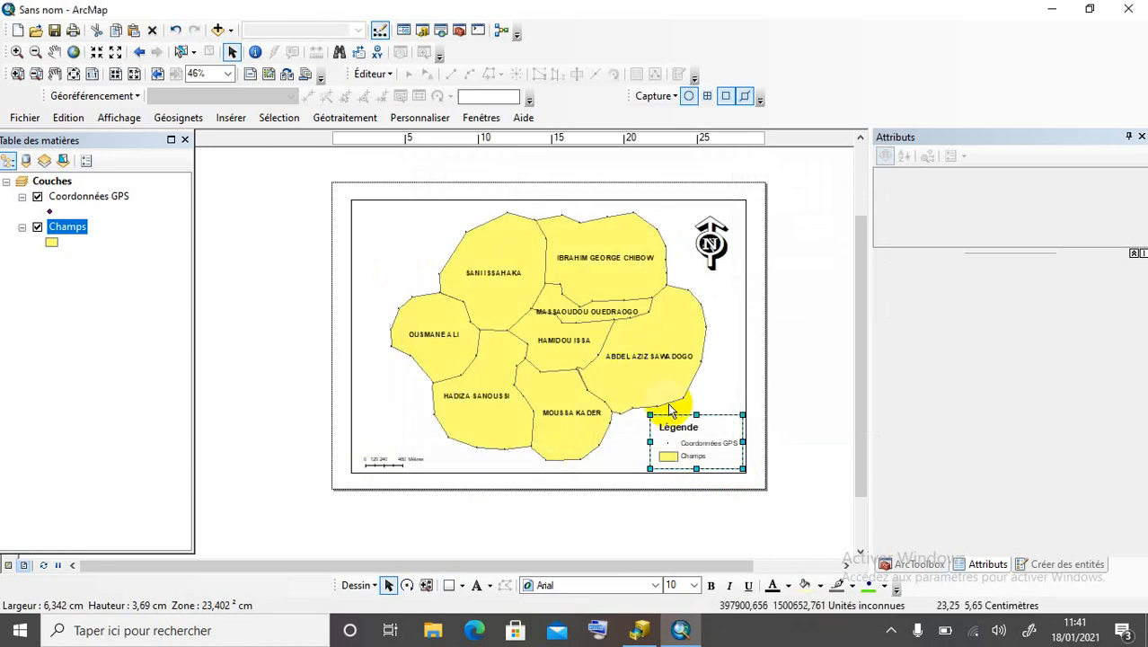
left_click(582, 447)
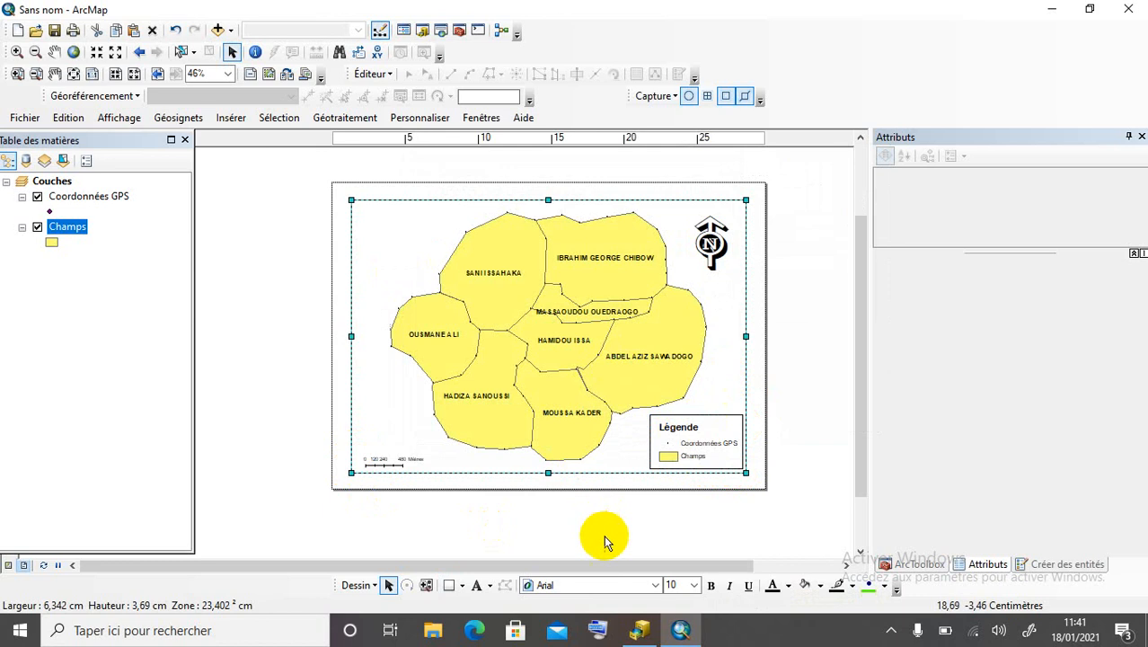
Draw a rectangle around the scale bar with fill Aucune couleur and a black outline.
left_click(447, 586)
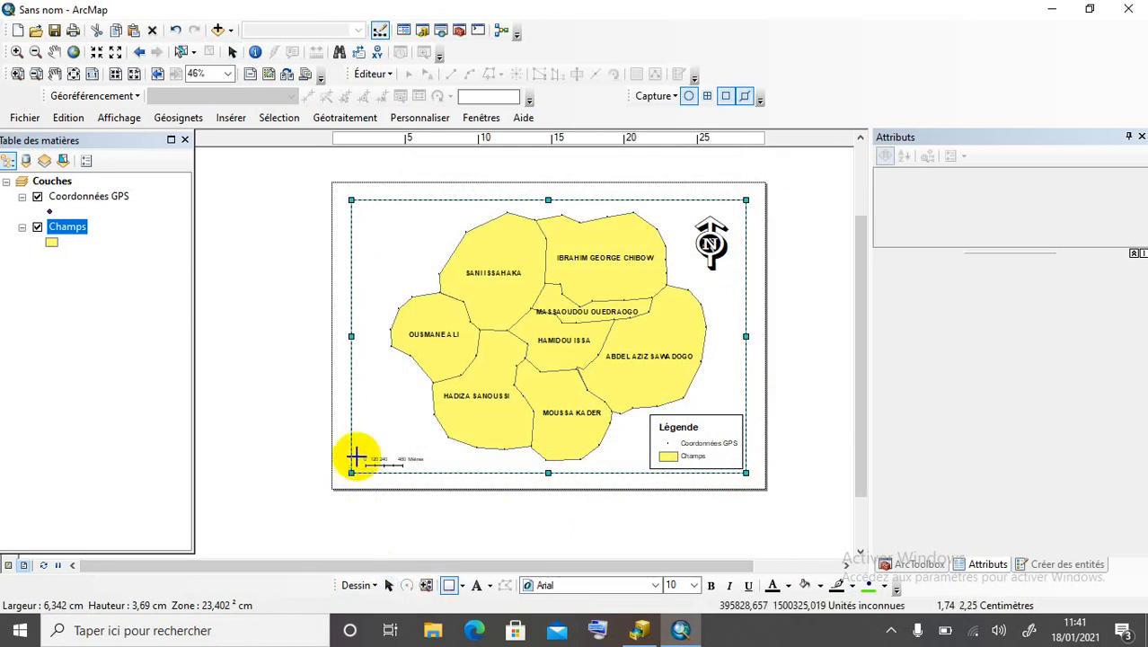
mouse_move(354, 451)
left_mouse_down()
mouse_move(378, 466)
mouse_move(430, 463)
left_mouse_up()
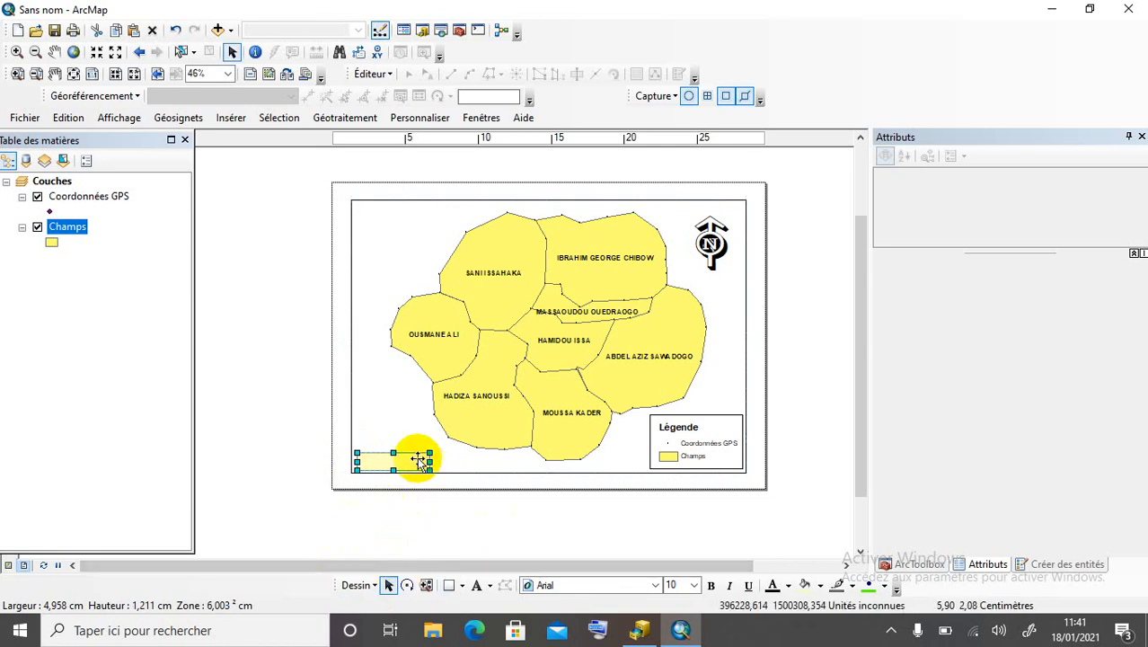
right_click(420, 458)
left_click(476, 447)
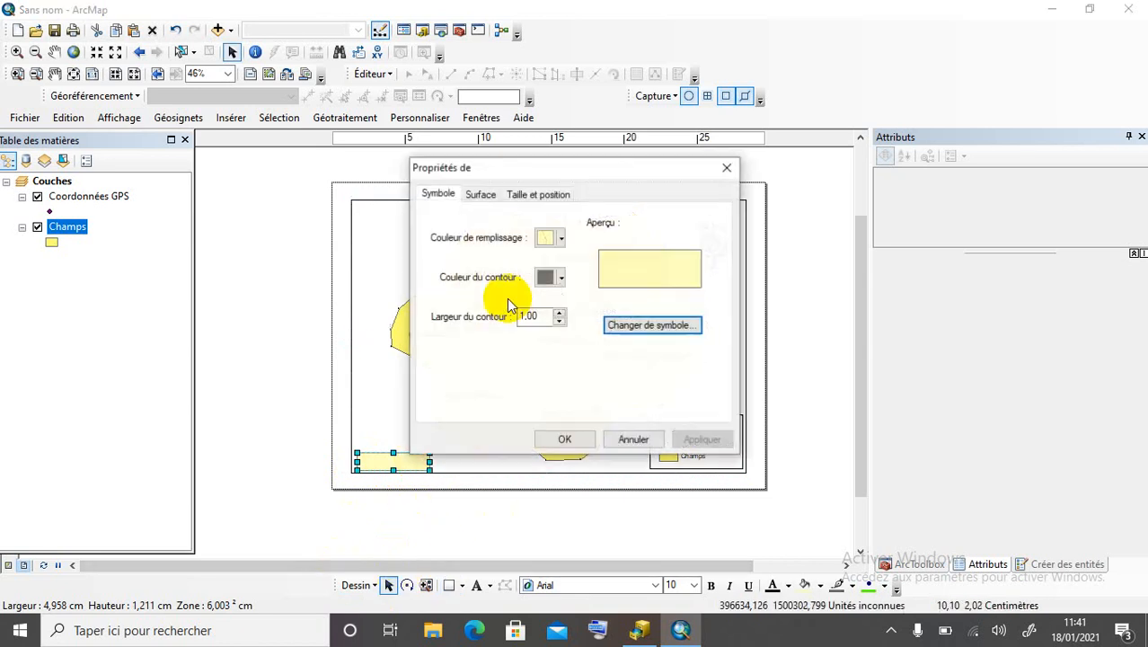
left_click(548, 236)
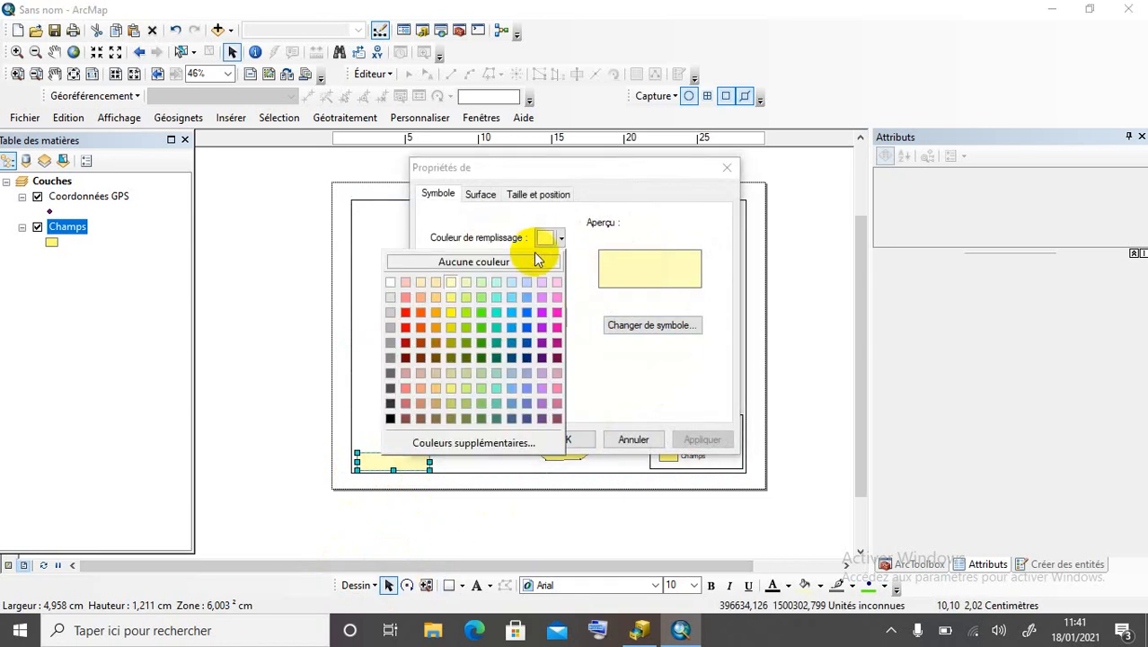
left_click(536, 262)
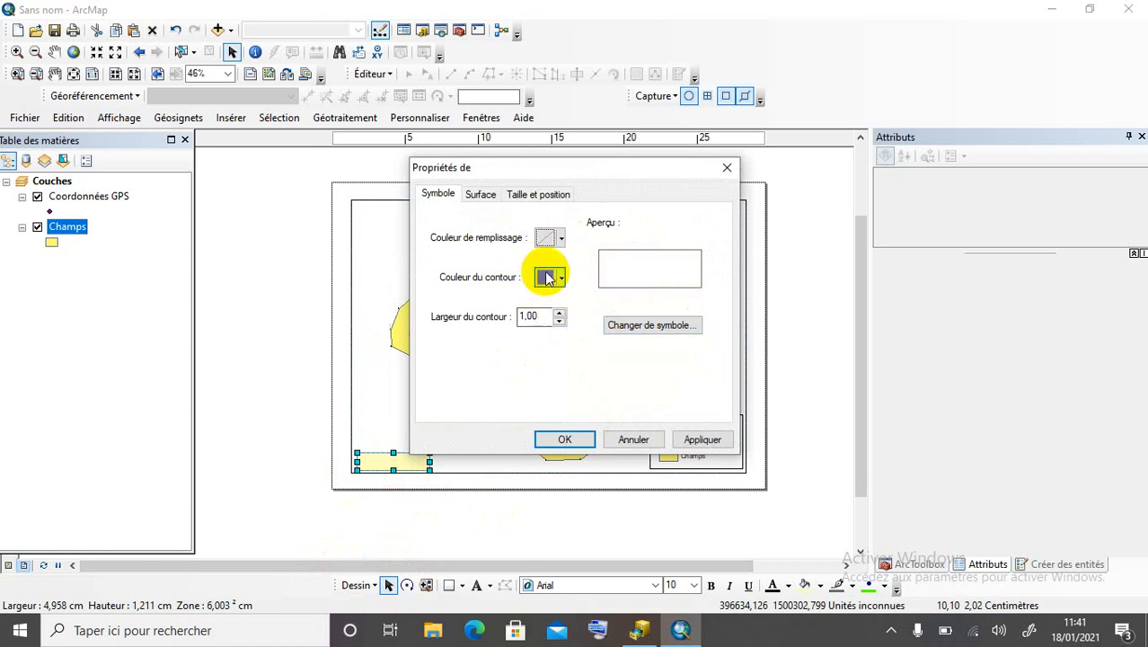
left_click(546, 277)
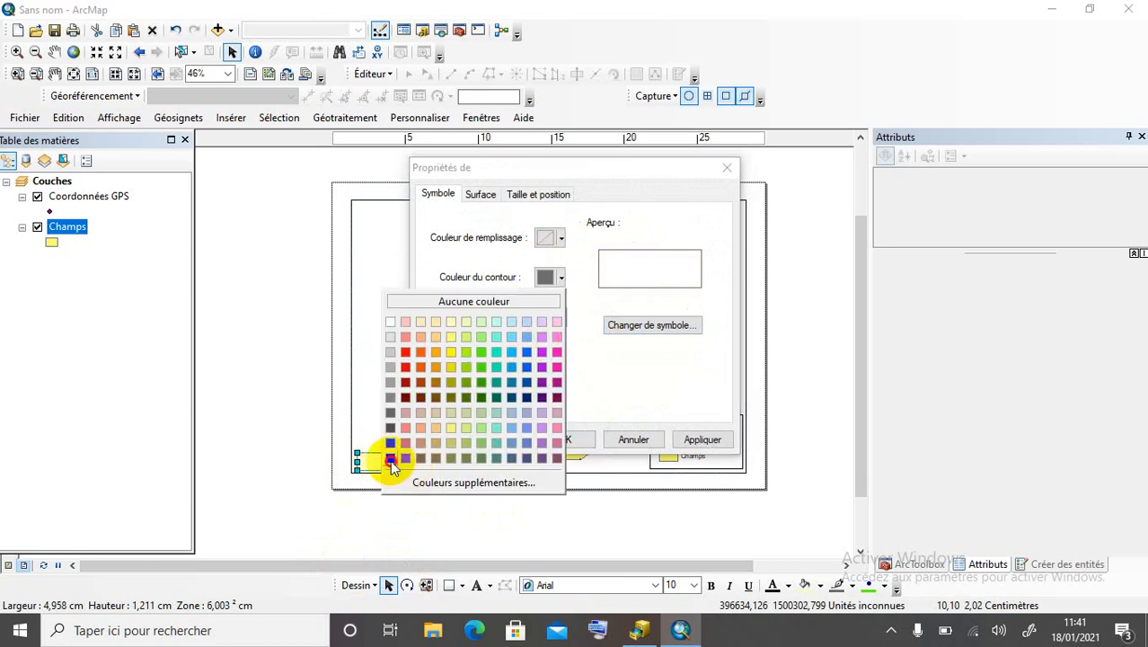
left_click(390, 458)
left_click(575, 440)
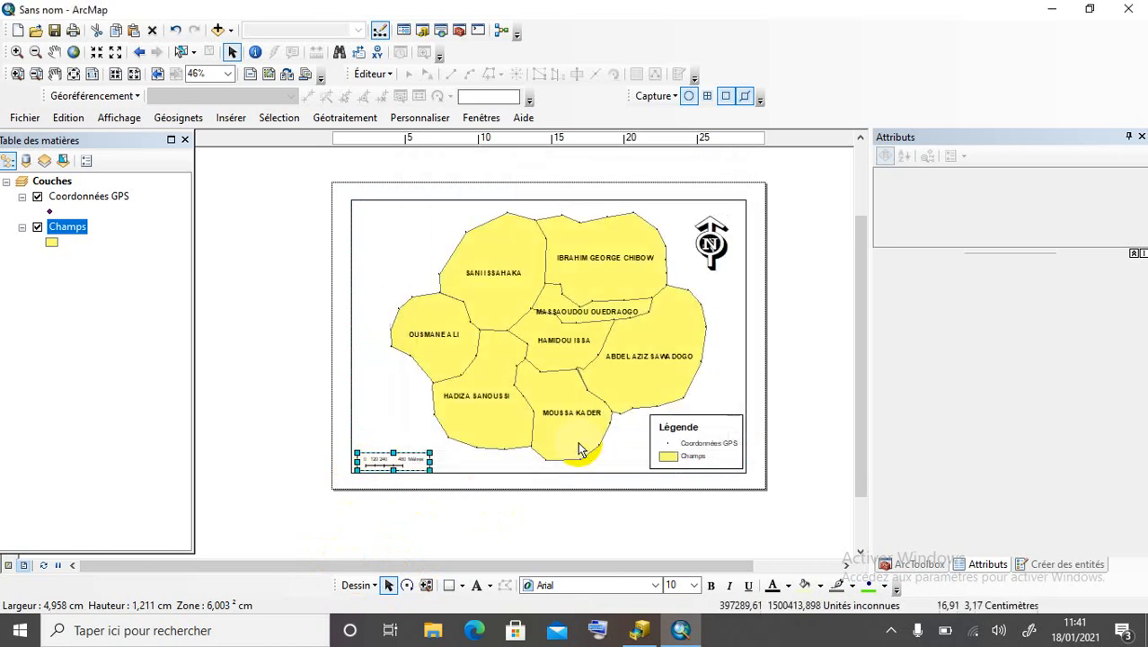
left_click(370, 428)
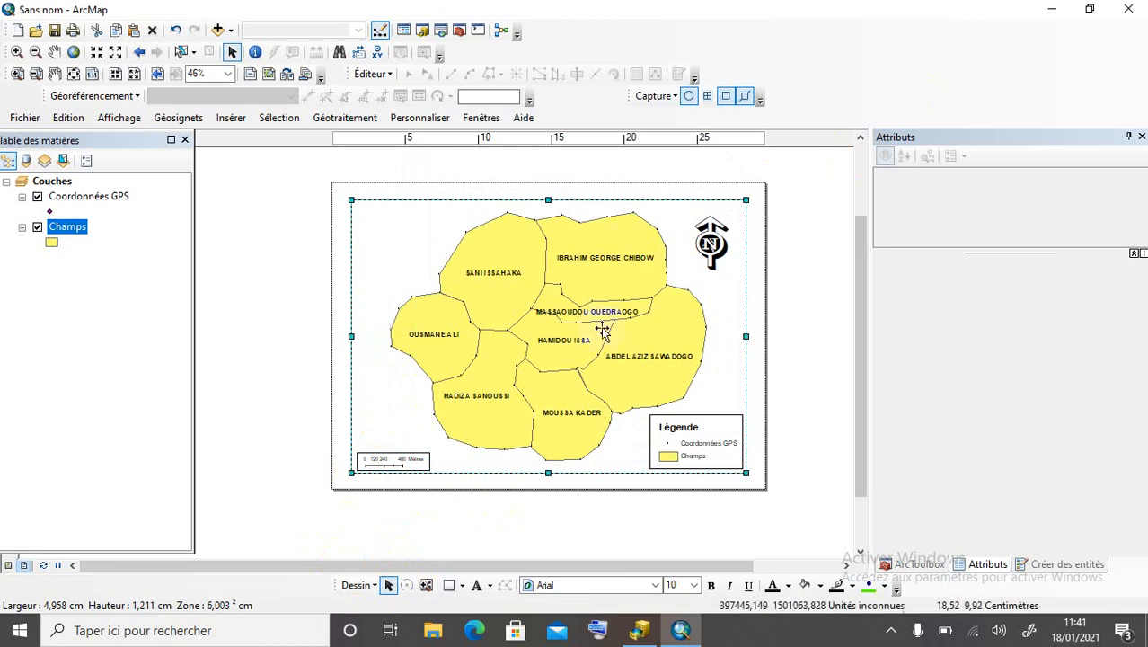
left_click(476, 584)
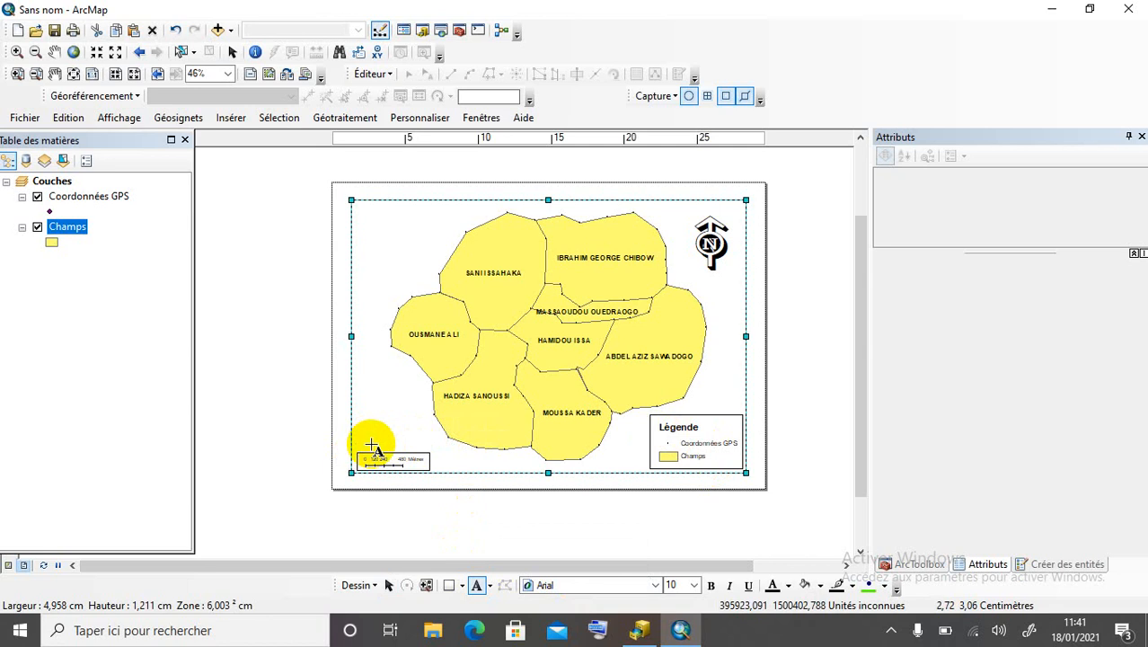
Add an 'Echelle' text label just above the scale bar, leaving the document unsaved.
left_click(372, 447)
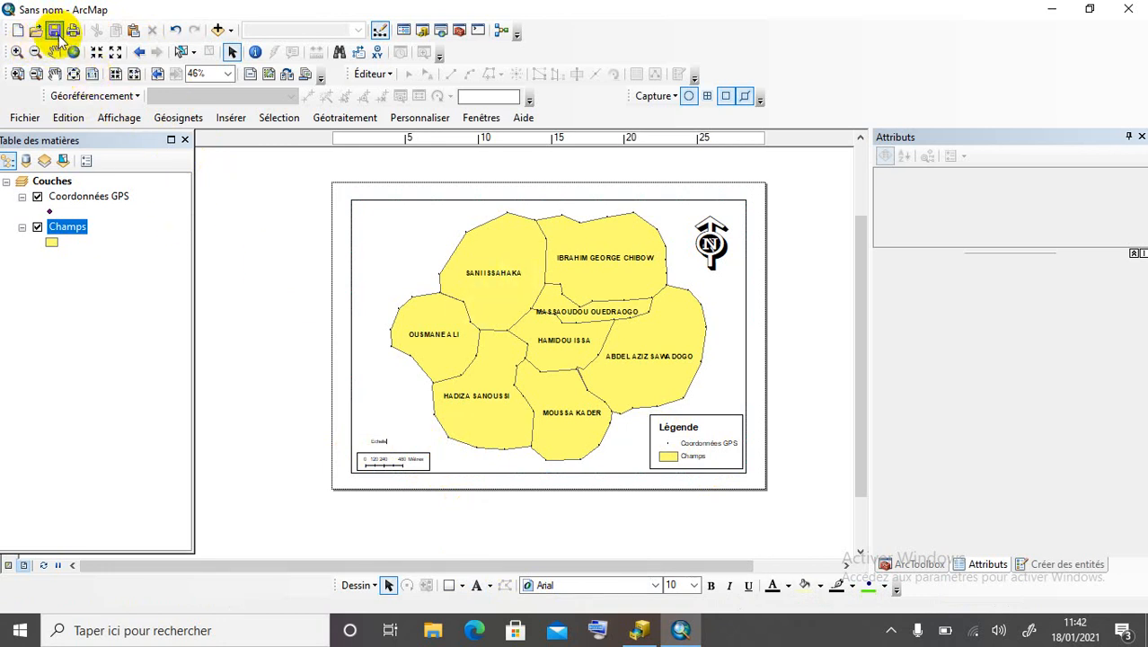
left_click(56, 34)
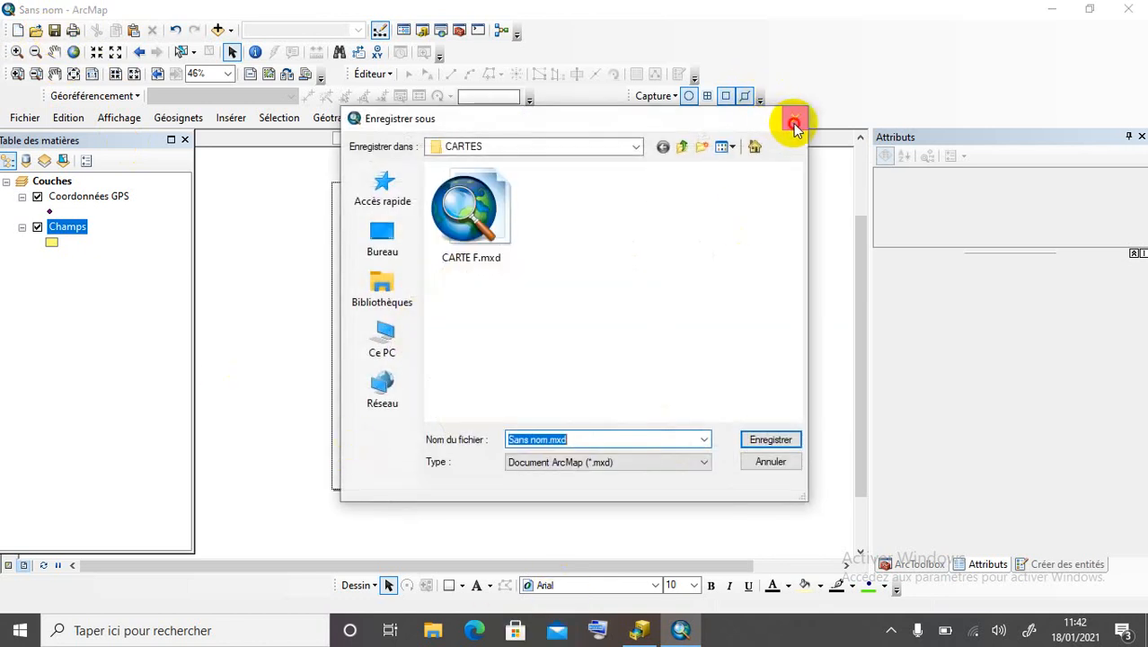
left_click(794, 118)
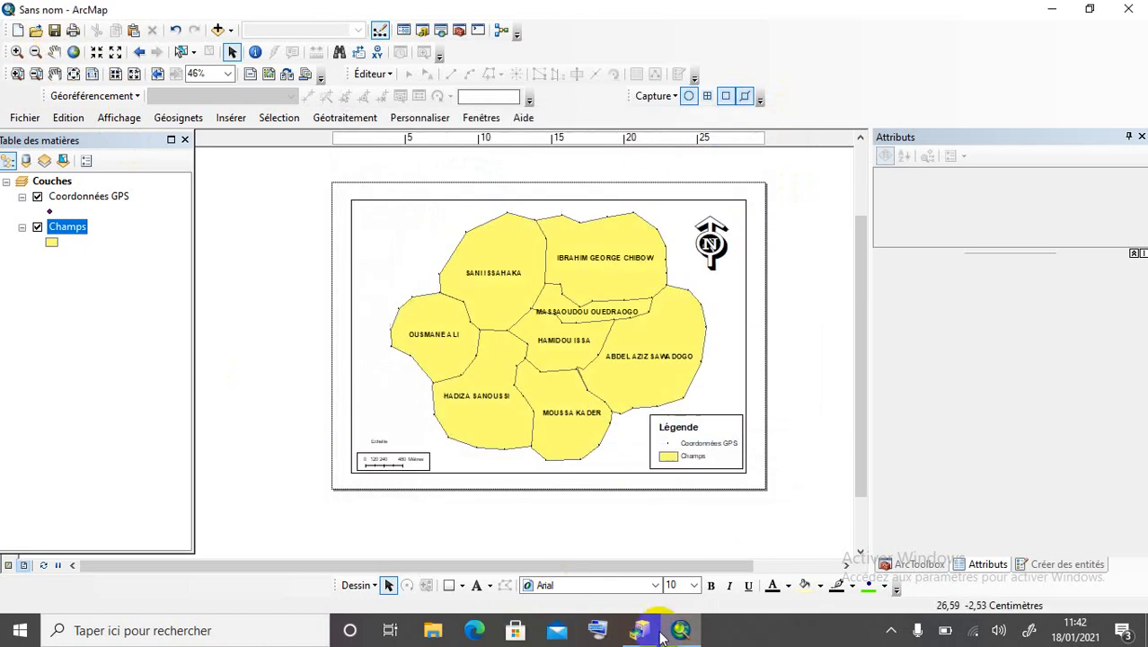
Make the Echelle label bold 14-point and nudge it slightly down and right.
left_click(375, 441)
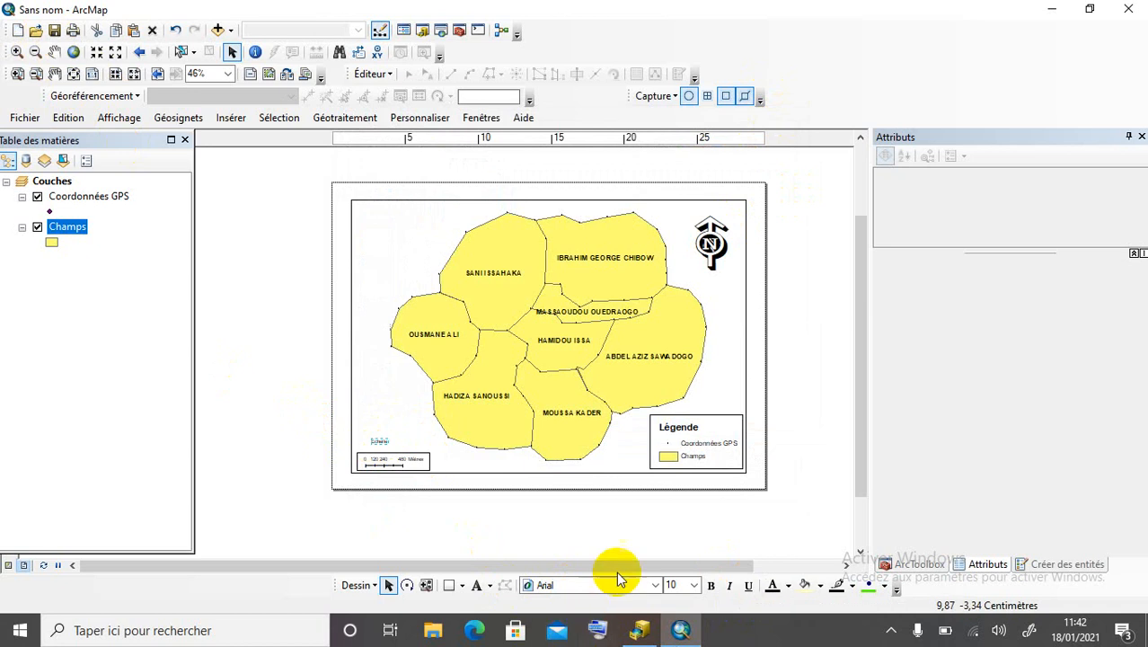
left_click(697, 584)
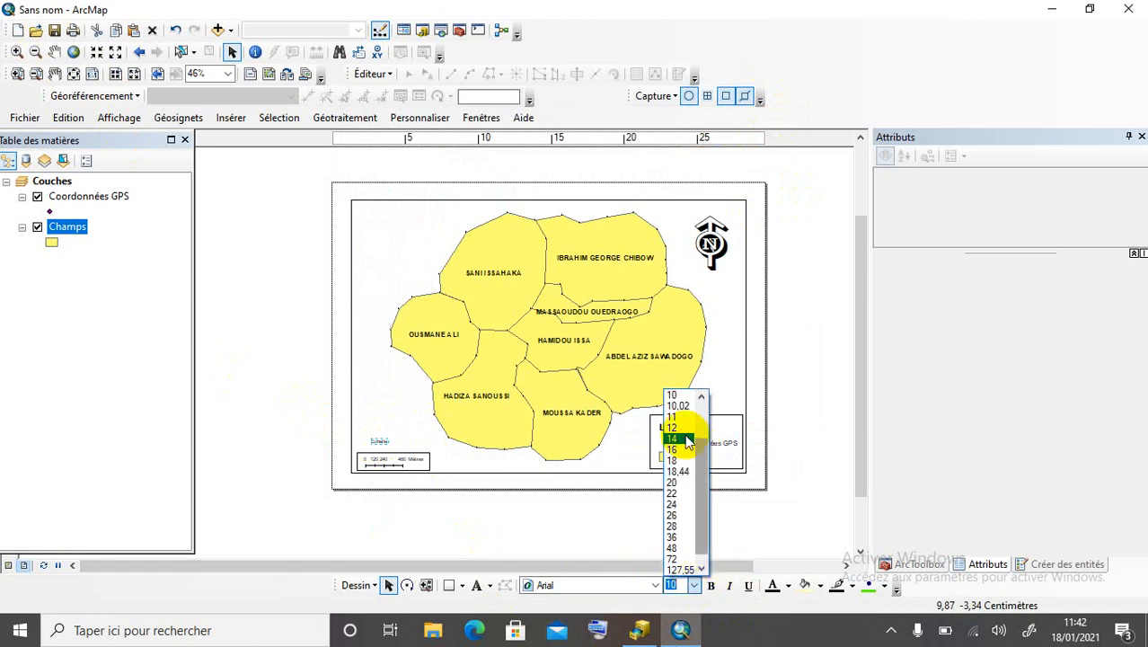
left_click(681, 439)
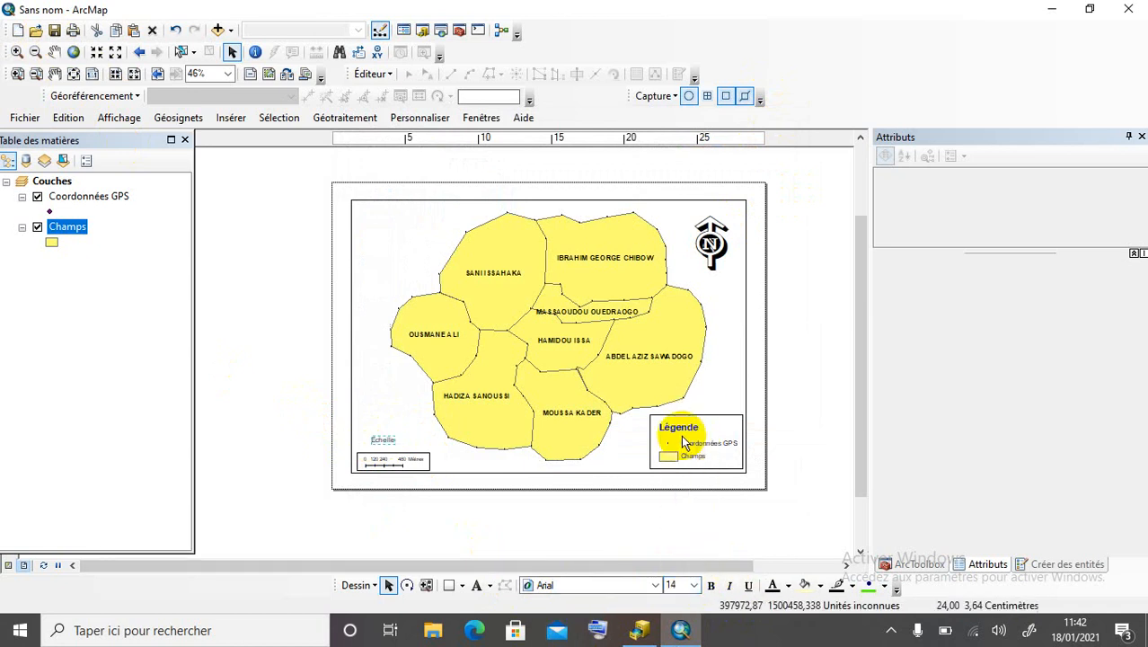
left_click(711, 584)
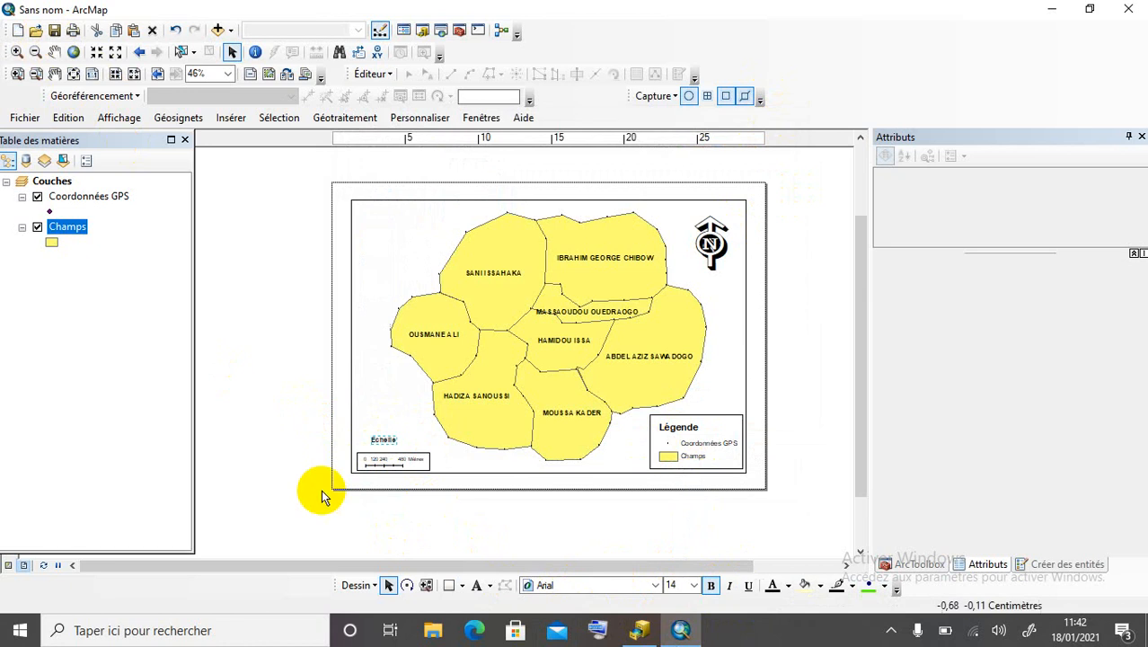
left_click_drag(384, 440, 390, 446)
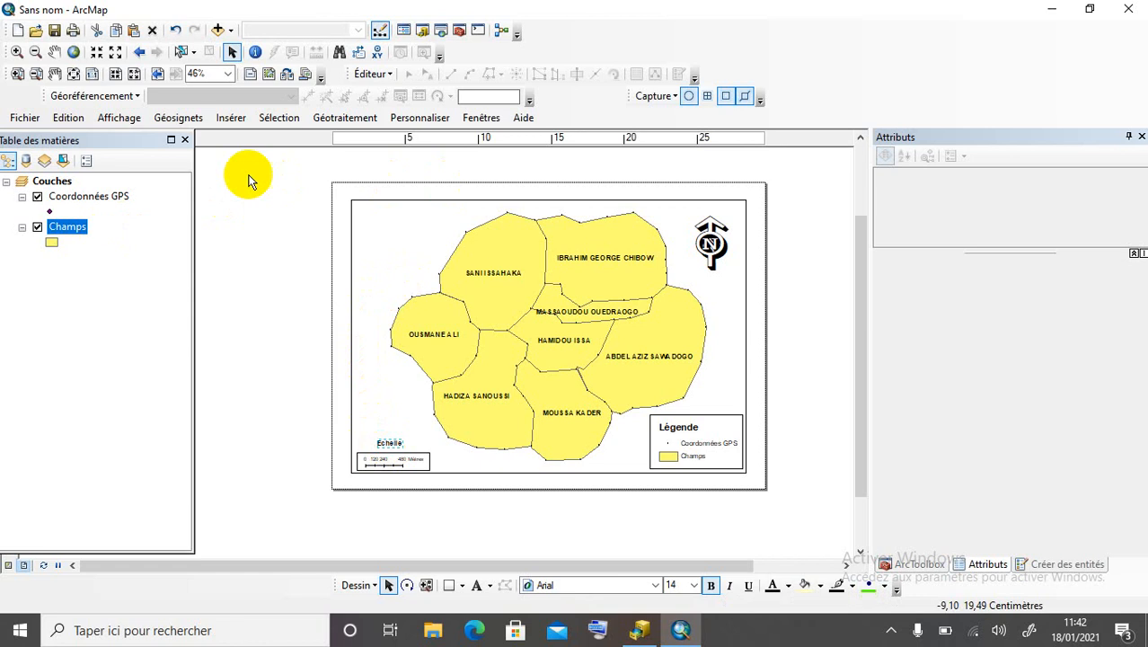
Insert the bold title 'NUMERISATION DES CHAMPS DANS LA VILLE DE ZINDER' centred at the layout top.
left_click(228, 118)
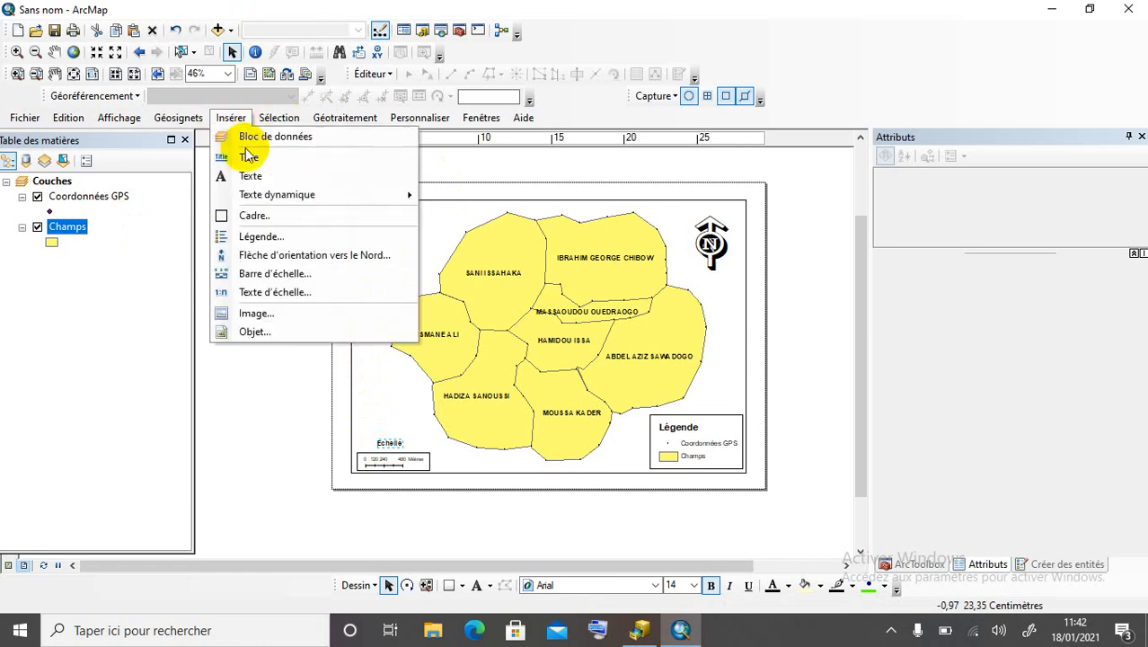
left_click(250, 157)
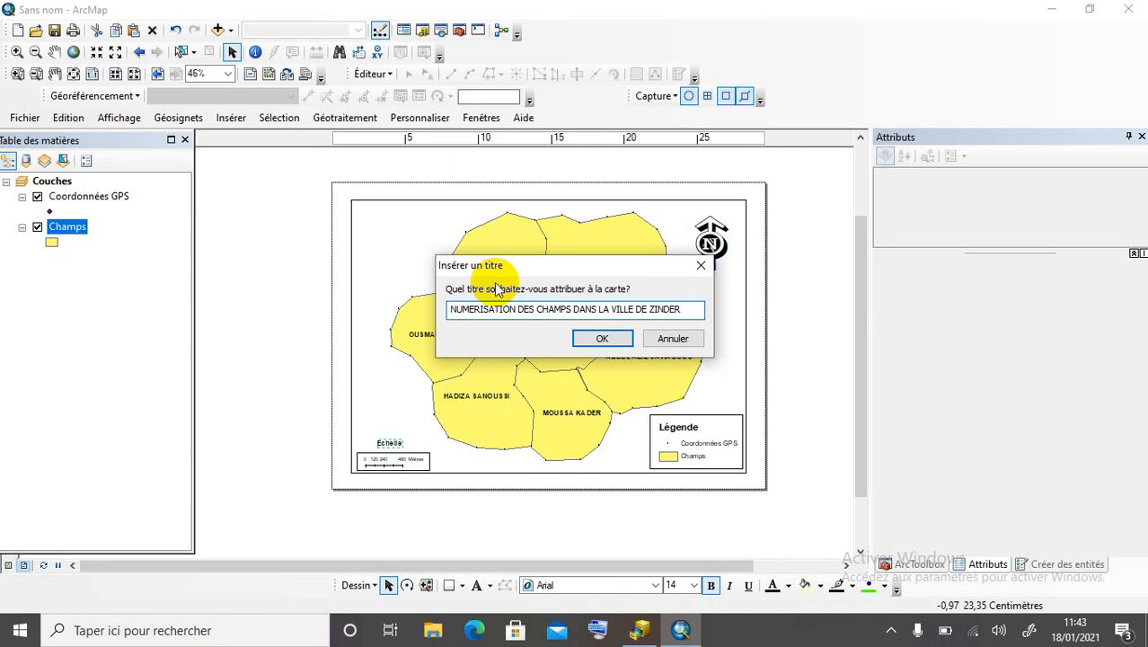
left_click(602, 339)
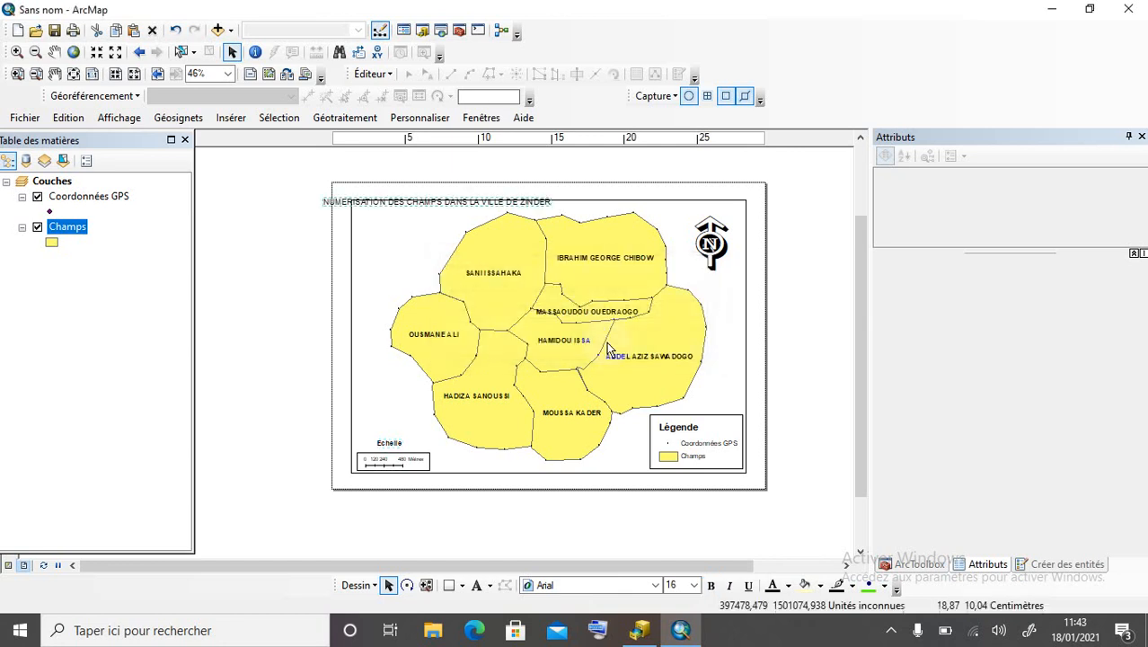
left_click_drag(462, 205, 587, 214)
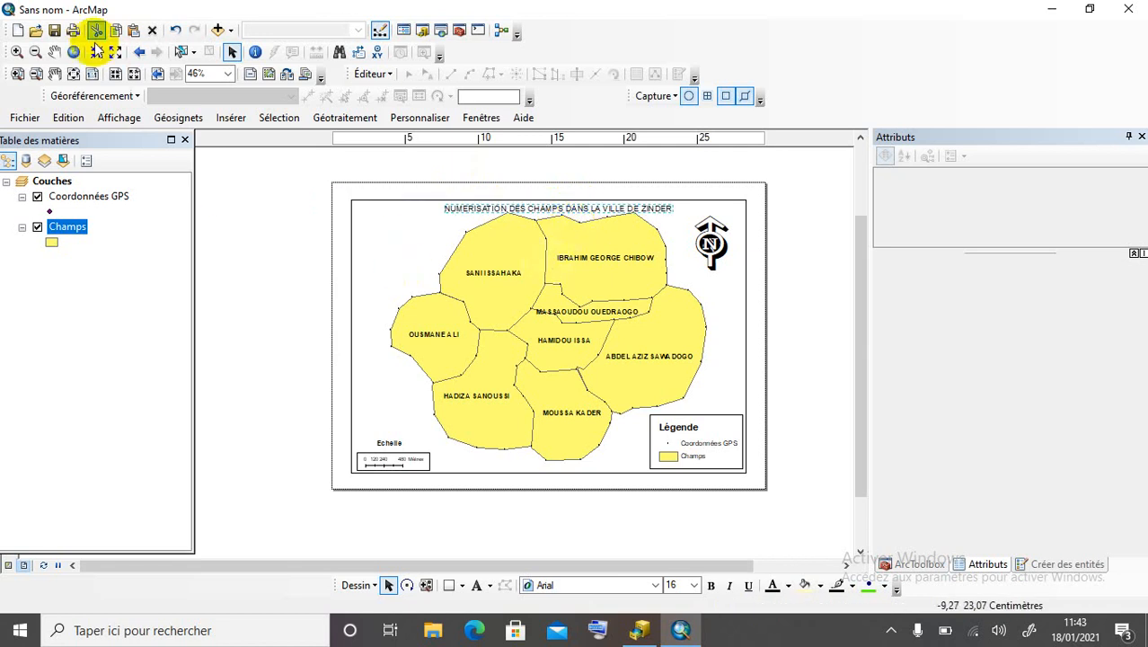
left_click(52, 54)
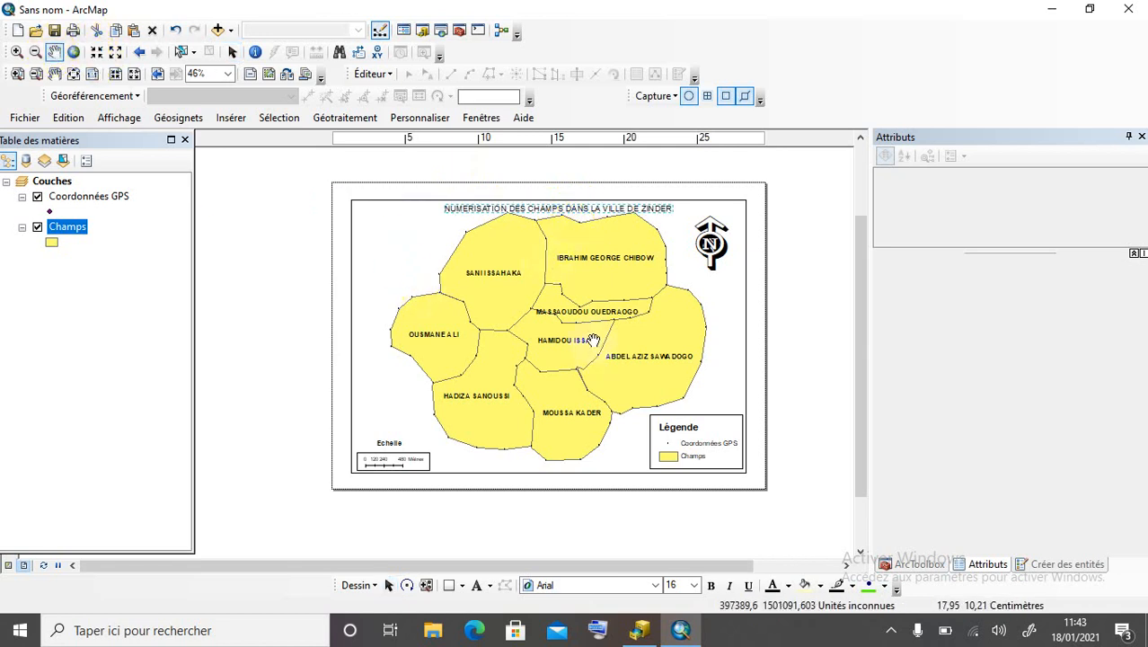
left_click_drag(592, 334, 575, 341)
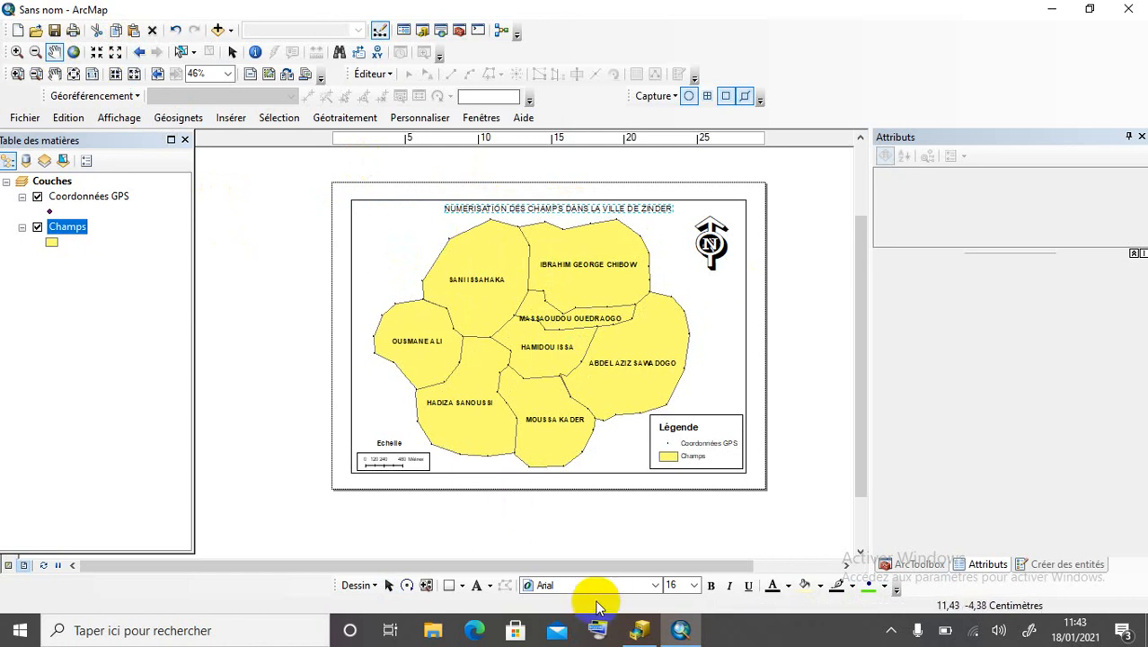
left_click(712, 585)
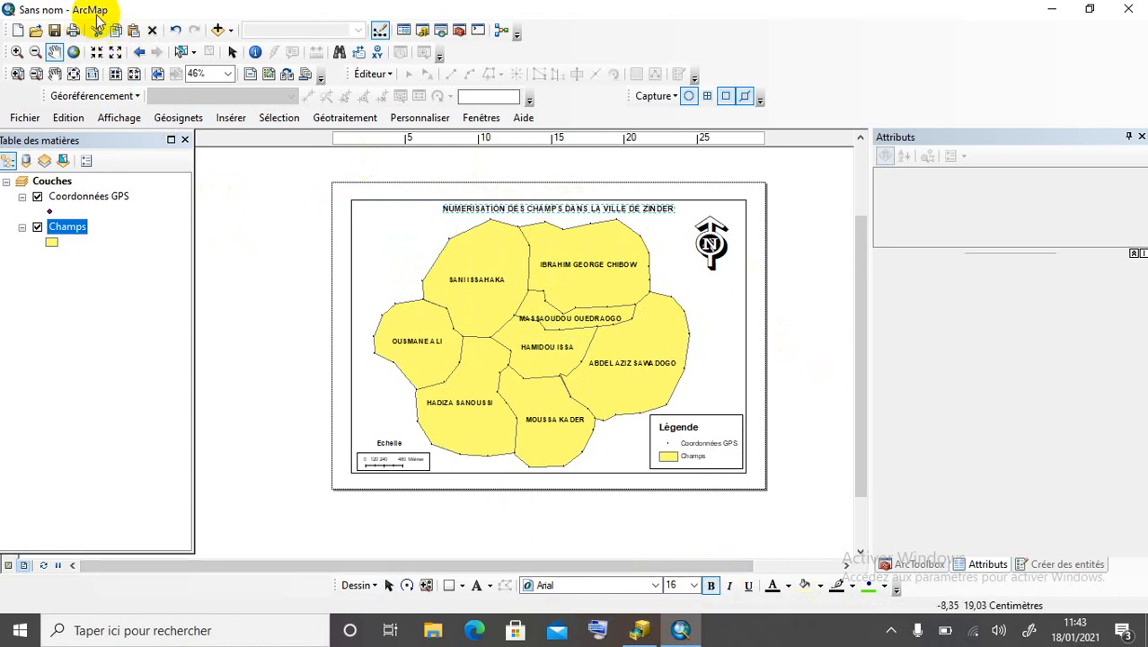
left_click(232, 54)
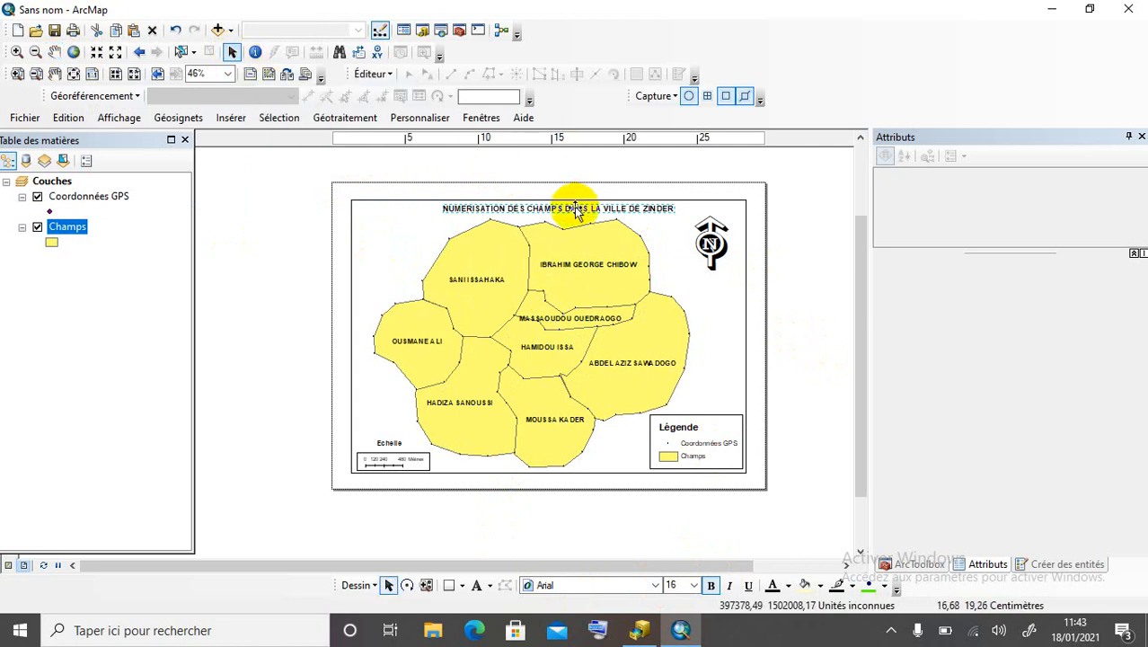
left_click(810, 268)
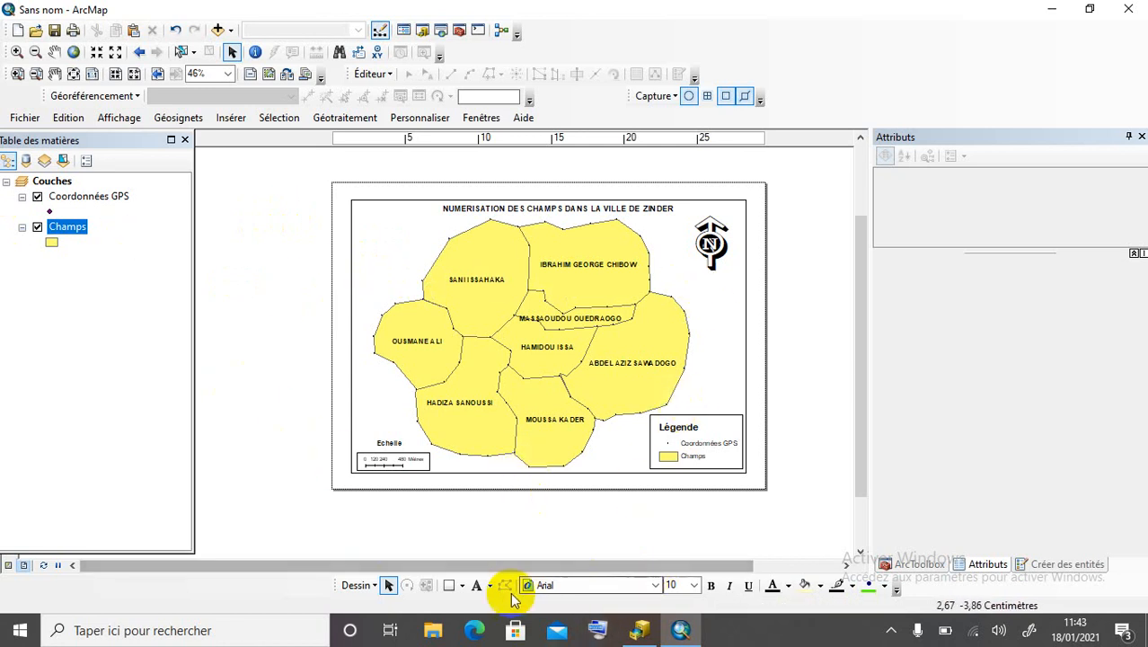
Add a 12-point author-name credit at the lower right of the layout, beside the legend.
left_click(476, 584)
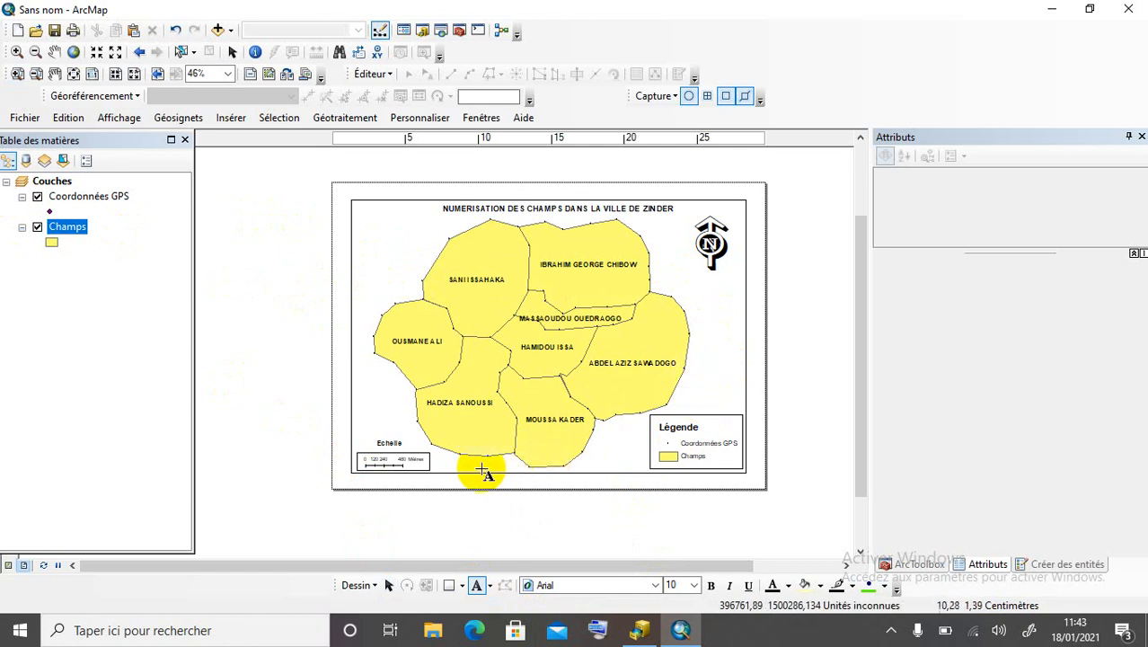
left_click(608, 459)
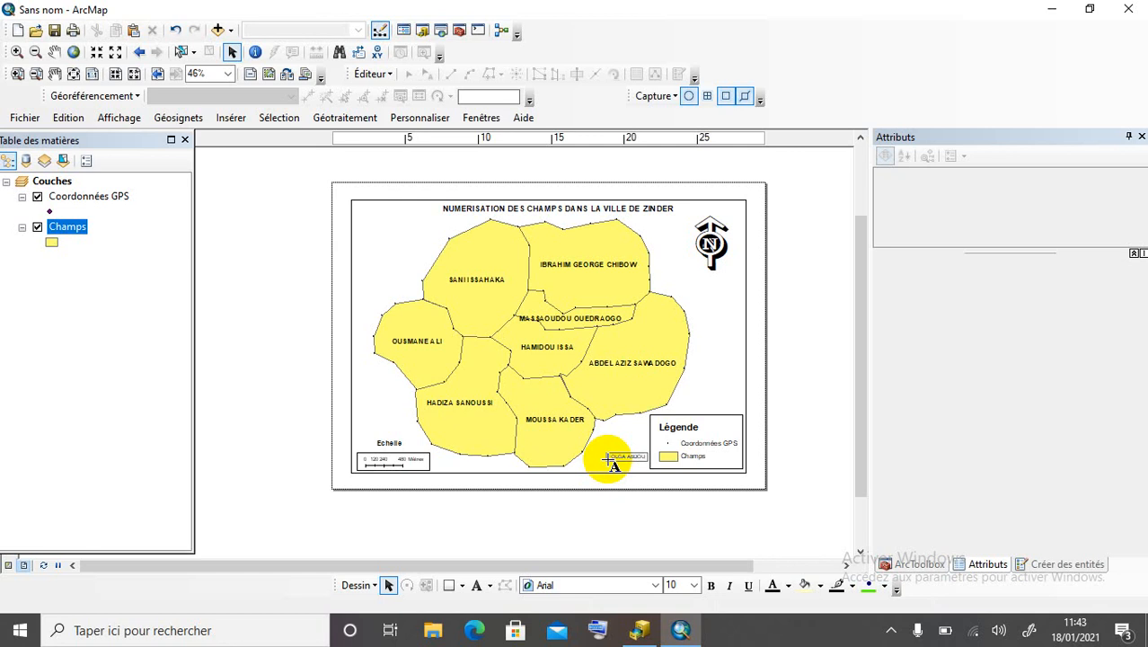
key("Return")
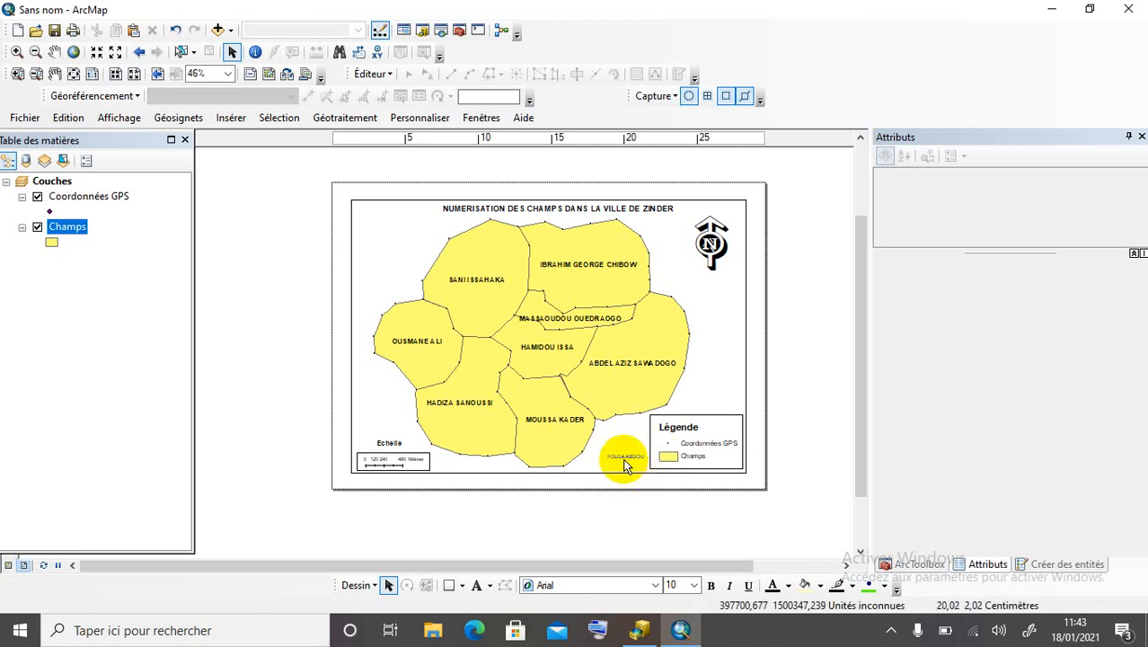
left_click(627, 461)
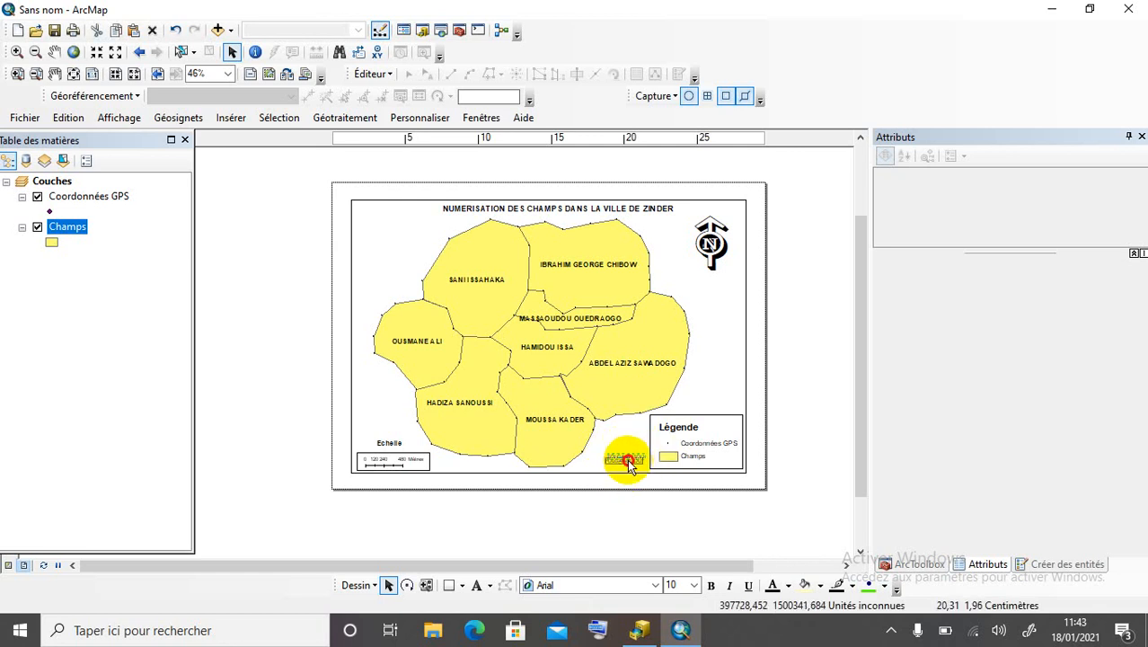
left_click_drag(627, 461, 622, 472)
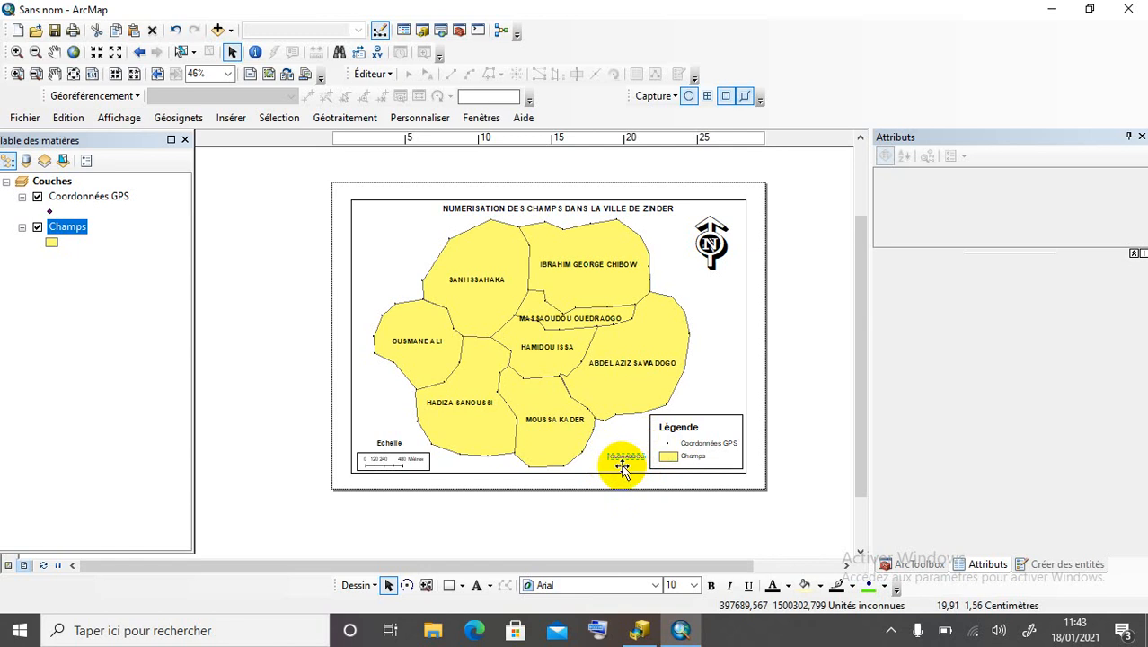
left_click(694, 587)
left_click(673, 429)
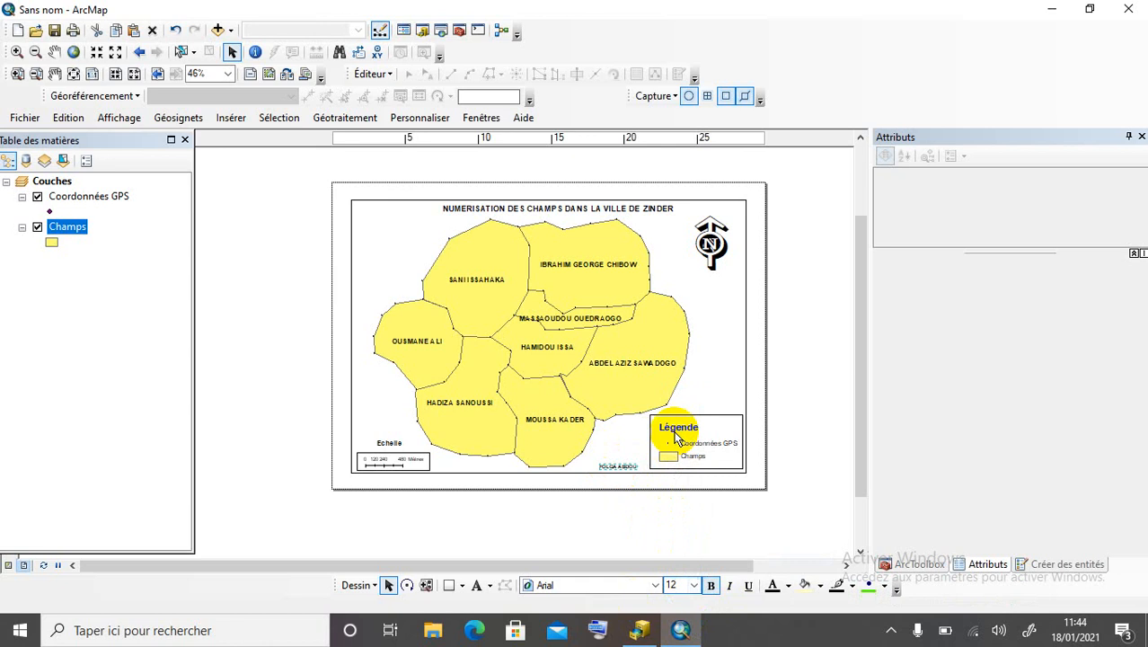
left_click(614, 510)
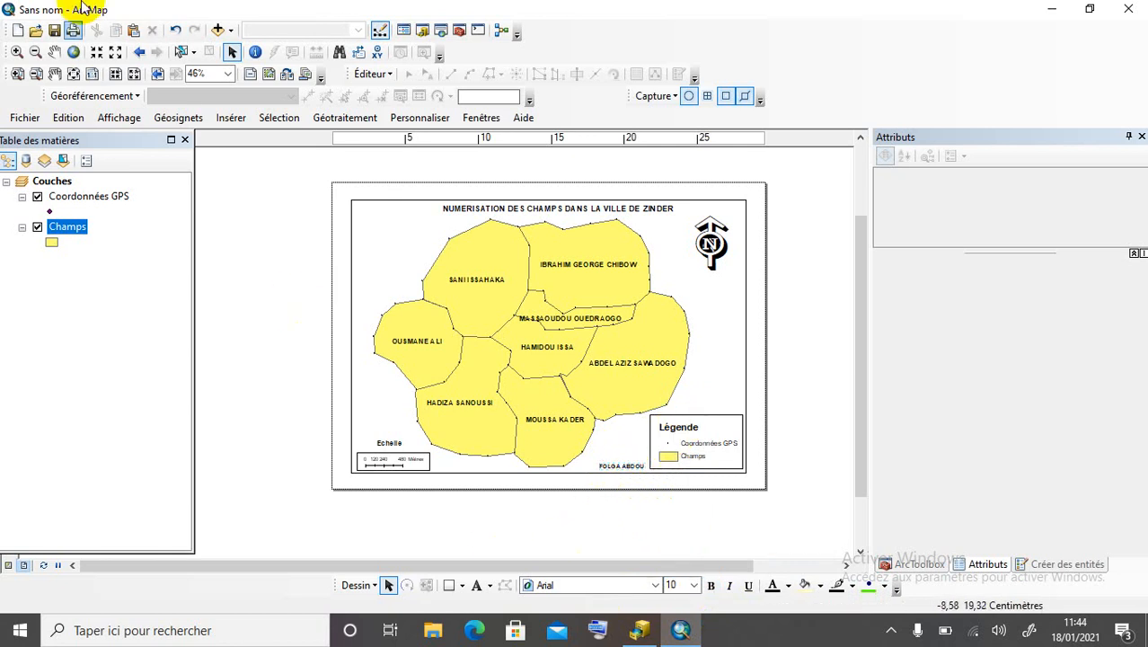
Save the map, replacing the default Sans nom.mxd with INTEGRATION DES DONNEES GPS.mxd.
left_click(54, 30)
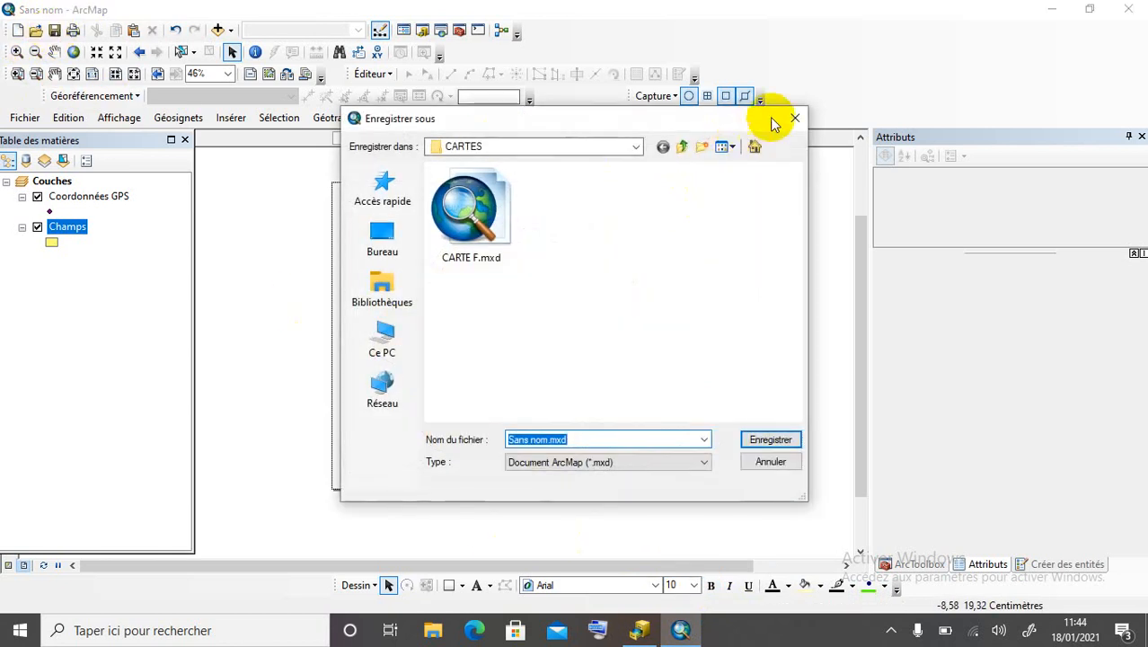
left_click(795, 117)
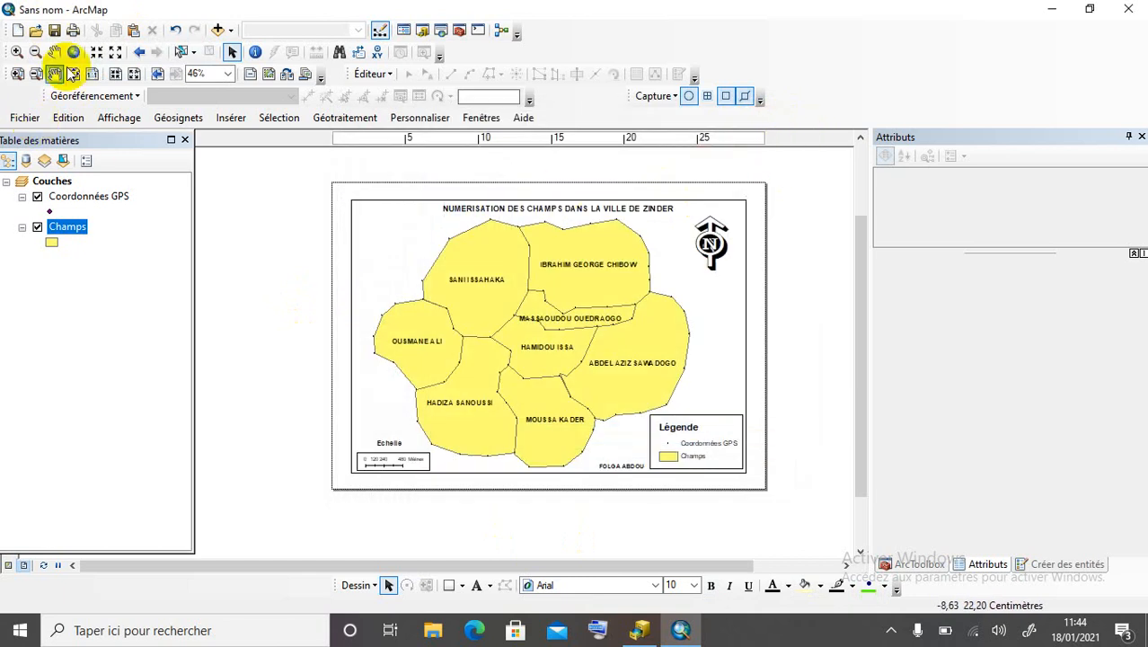
left_click(56, 32)
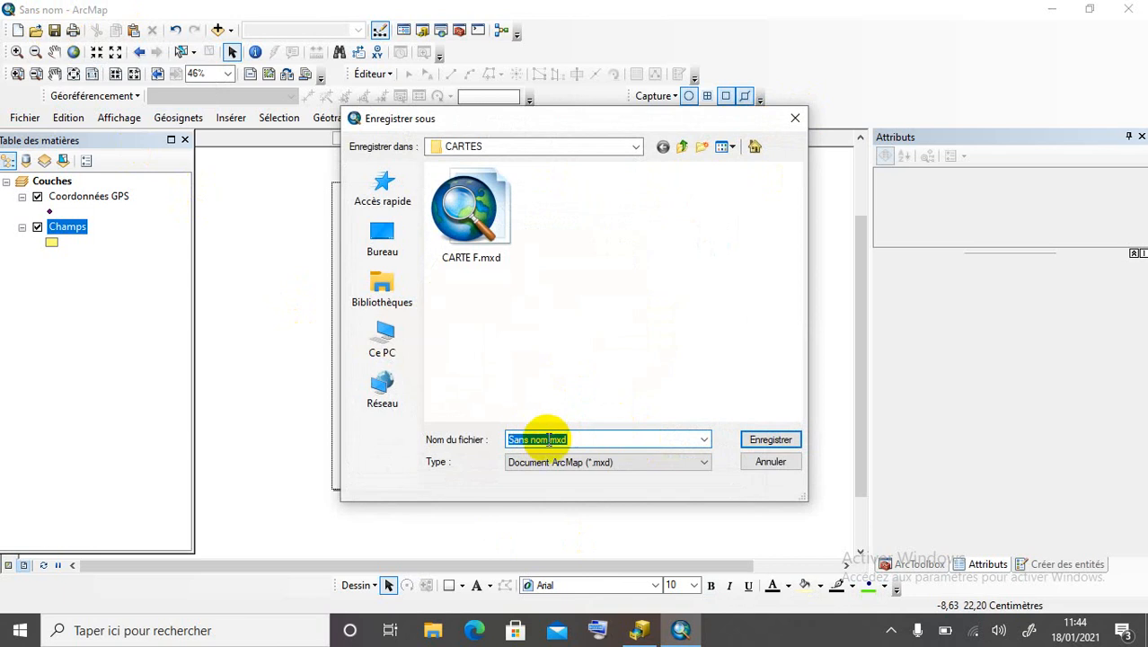
left_click(549, 440)
key("BackSpace")
key("BackSpace")
key("BackSpace")
key("BackSpace")
key("BackSpace")
key("BackSpace")
key("BackSpace")
key("BackSpace")
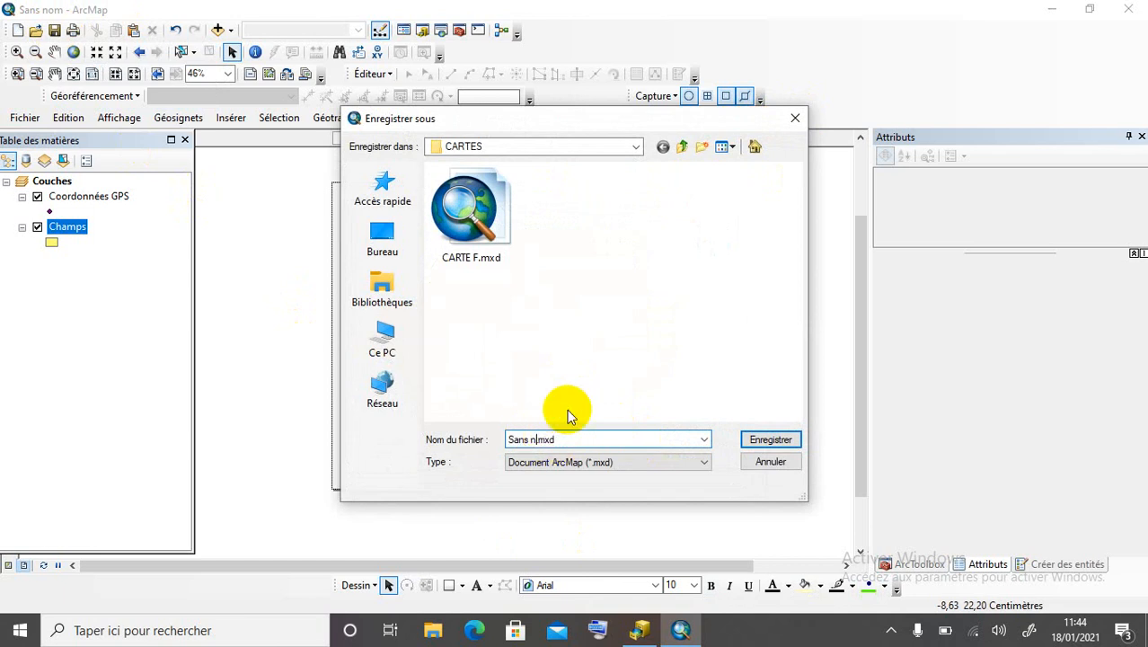
type("INTEGRATION DES DONNEES GPS")
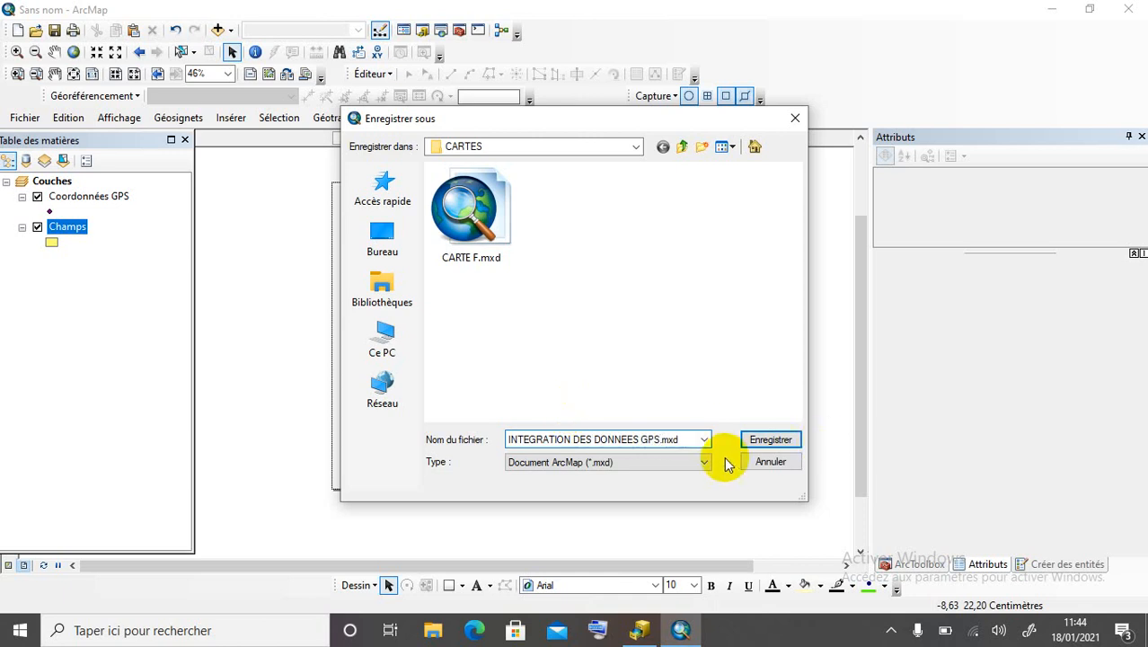
left_click(774, 438)
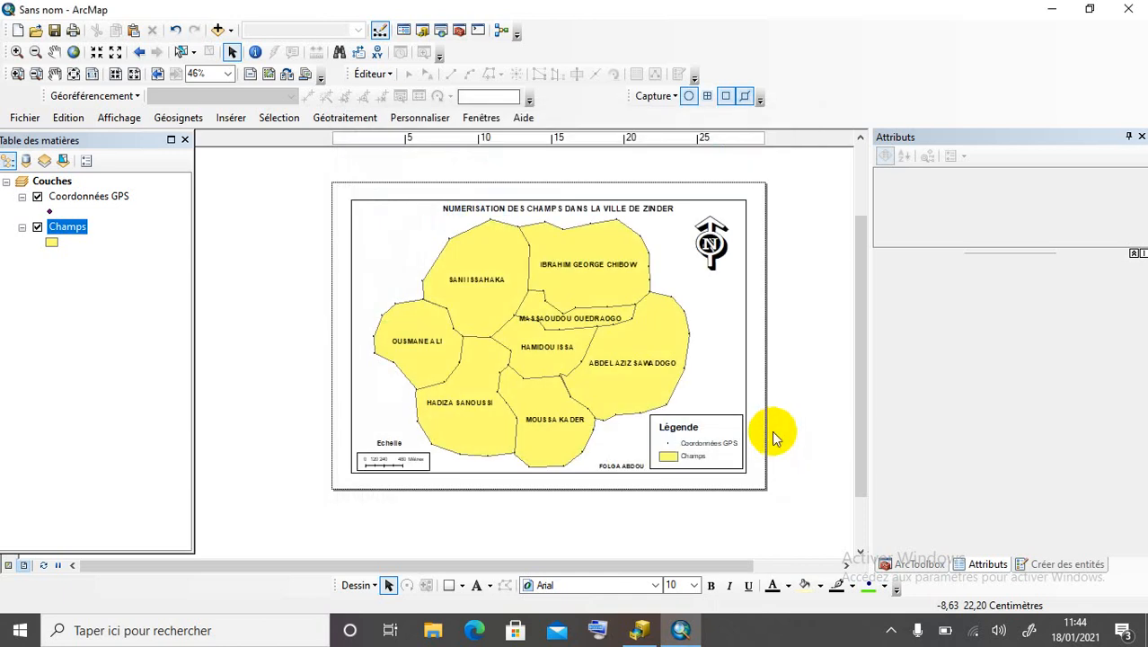
left_click(21, 117)
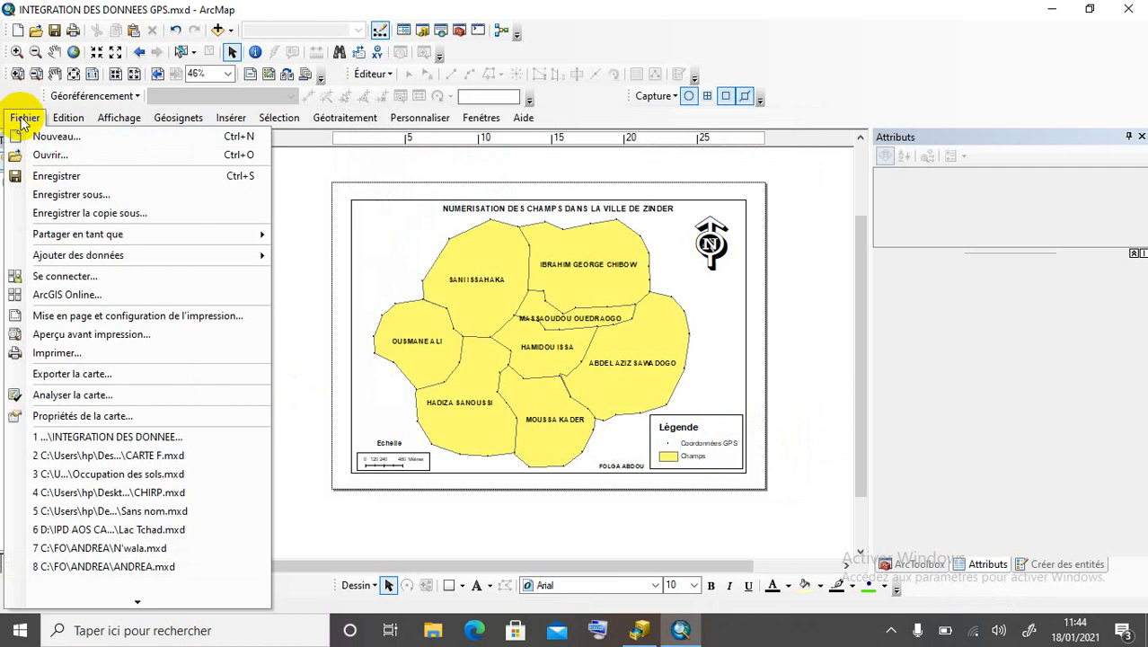
Export the layout as the 400 ppp JPEG INTEGRATION DES DONNEES GPS.jpg, then minimize ArcMap.
left_click(93, 371)
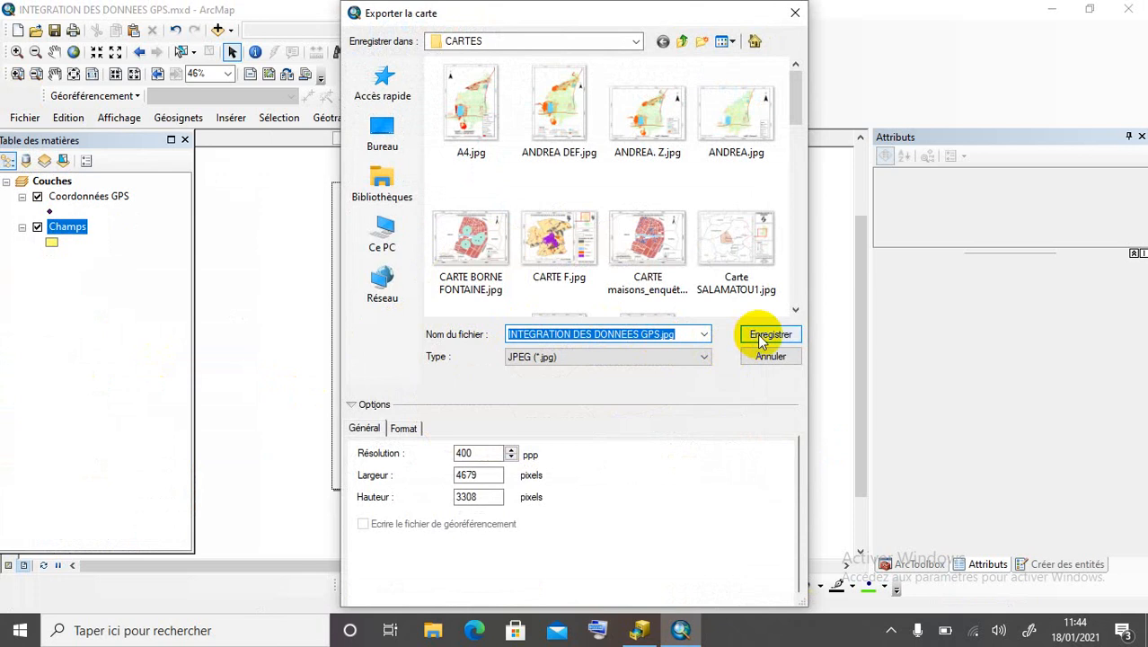
left_click(761, 340)
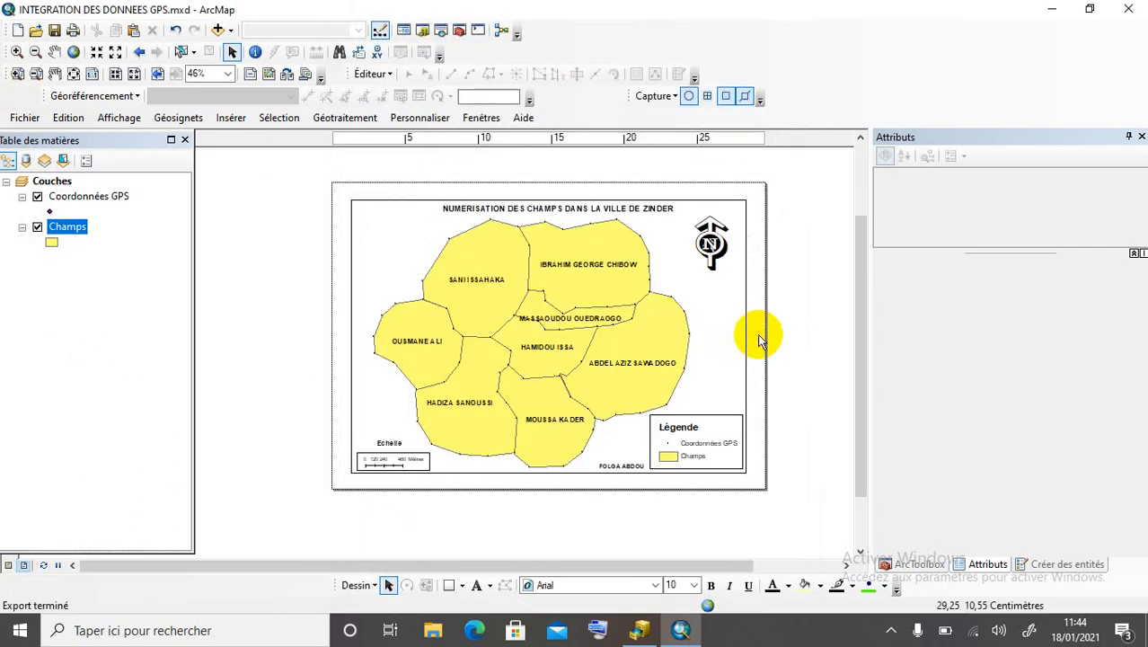
left_click(1051, 9)
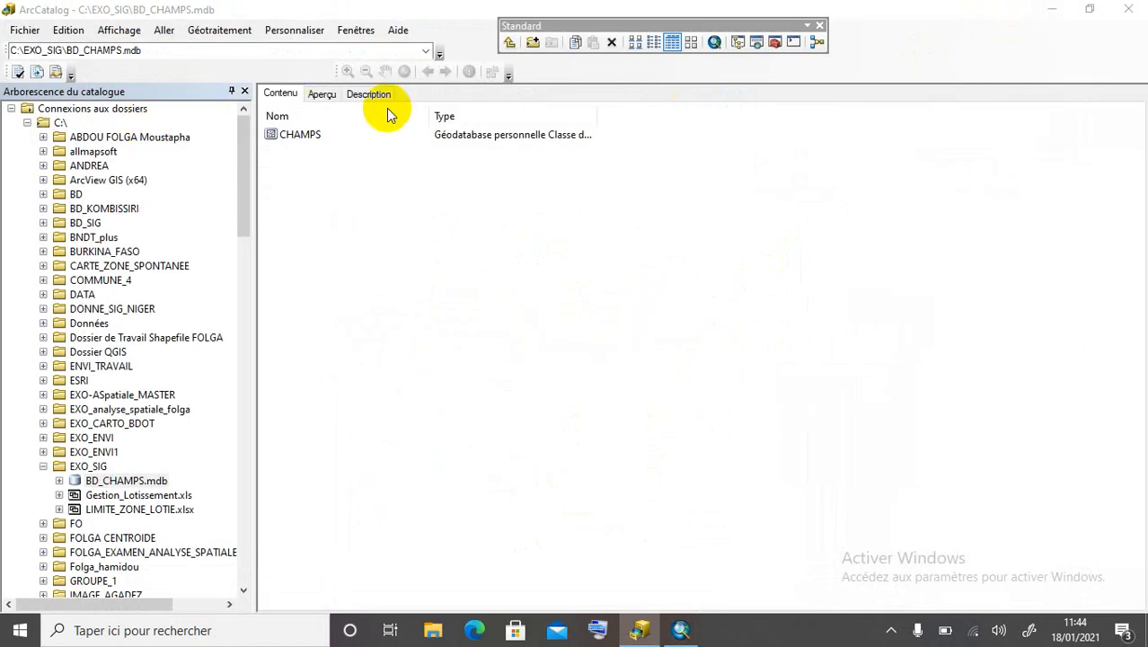
Minimize ArcCatalog and select INTEGRATION DES DONNEES GPS.jpg in the CARTES folder.
left_click(1051, 9)
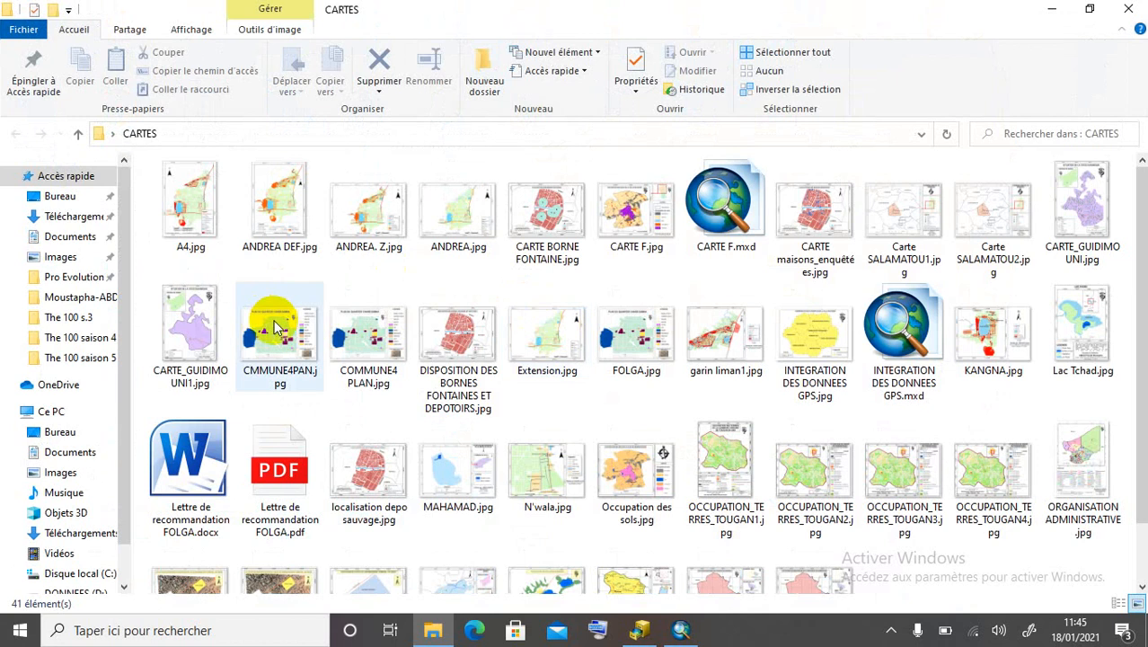
scroll(314, 260, "down", 1)
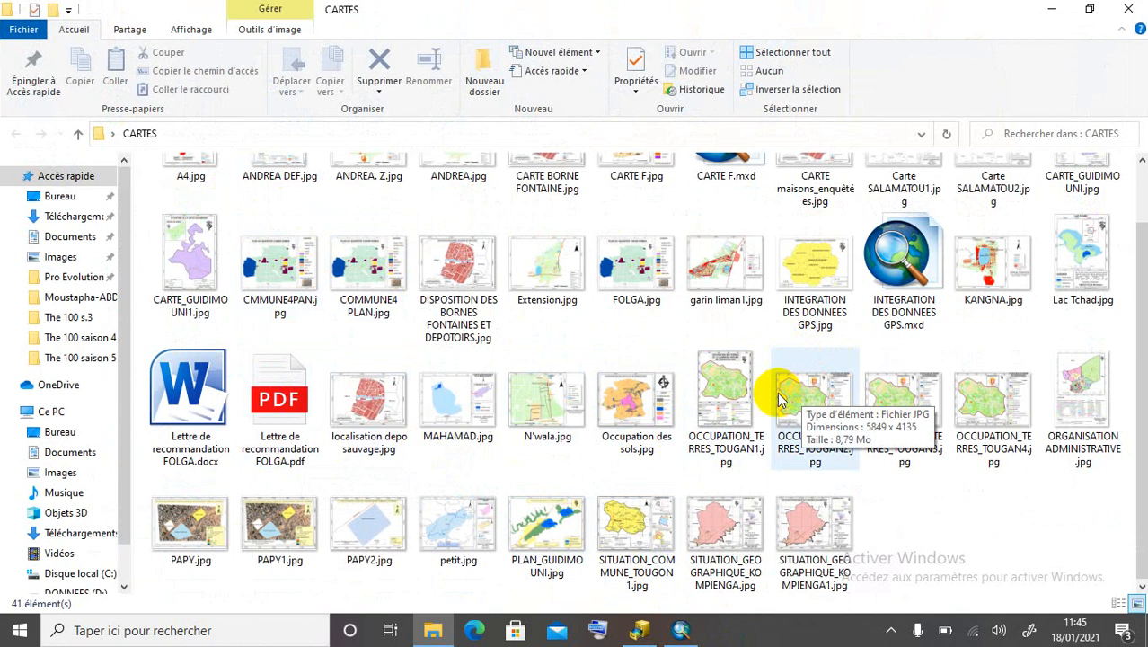
scroll(649, 269, "up", 1)
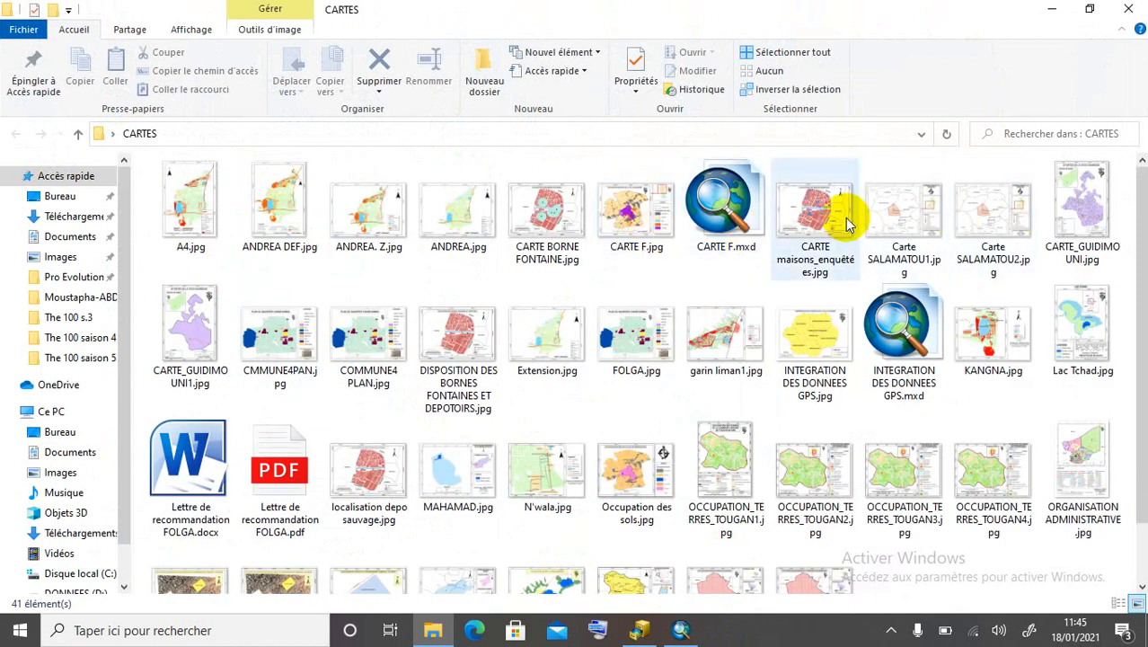
left_click(814, 350)
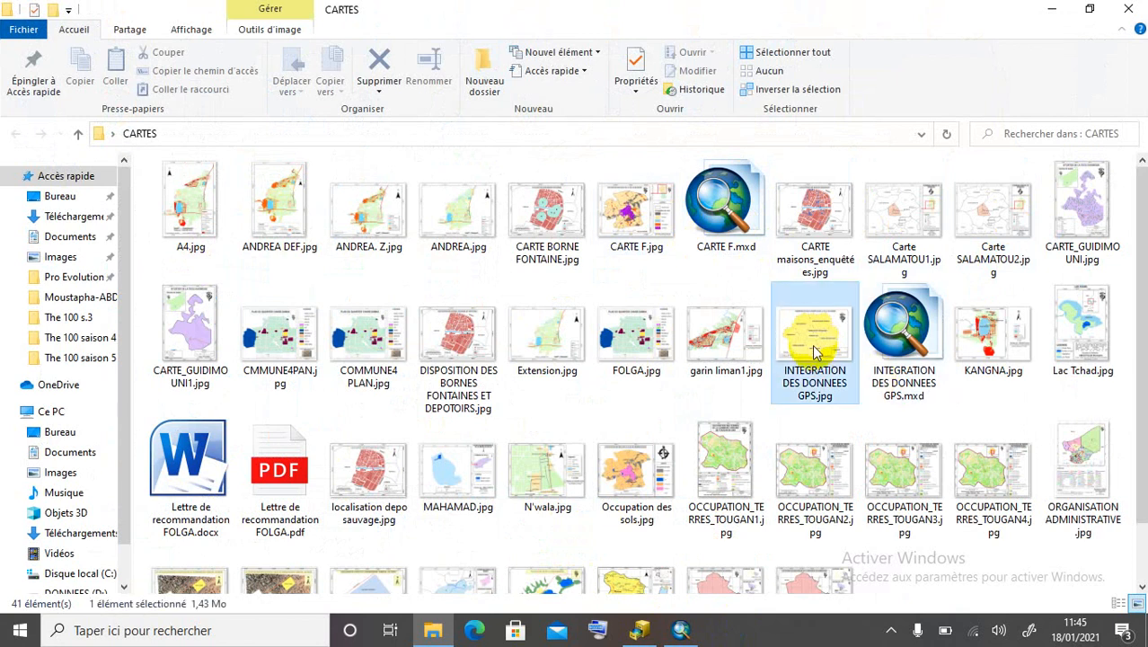
View the exported INTEGRATION DES DONNEES GPS.jpg maximized in Photos to check the finished map.
double_click(814, 352)
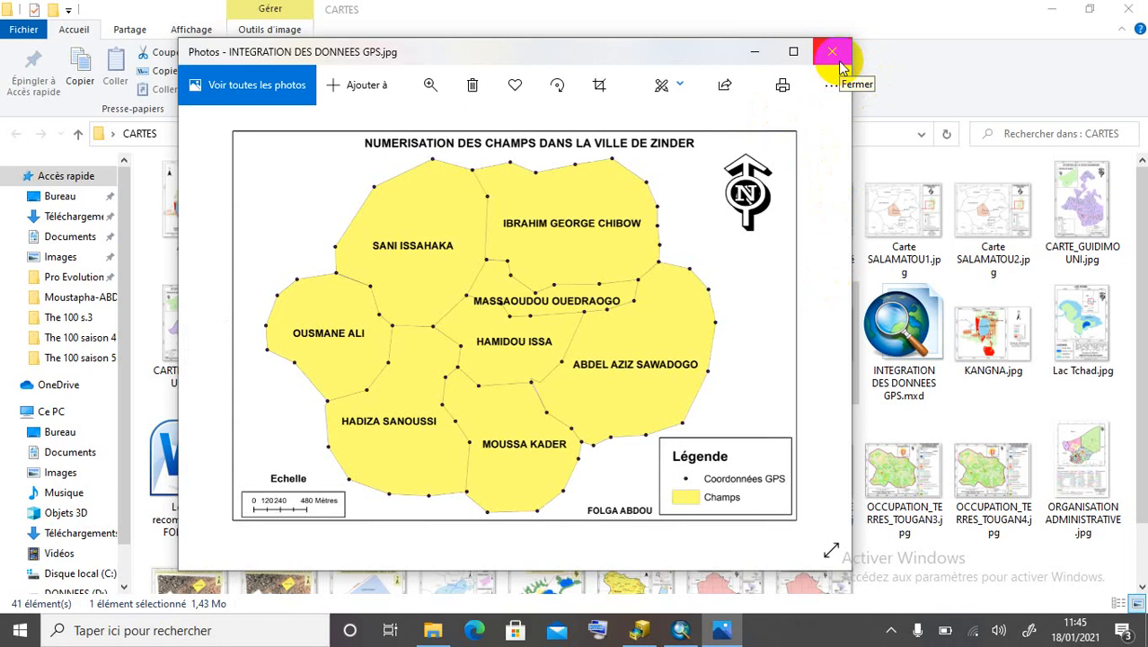
left_click(795, 51)
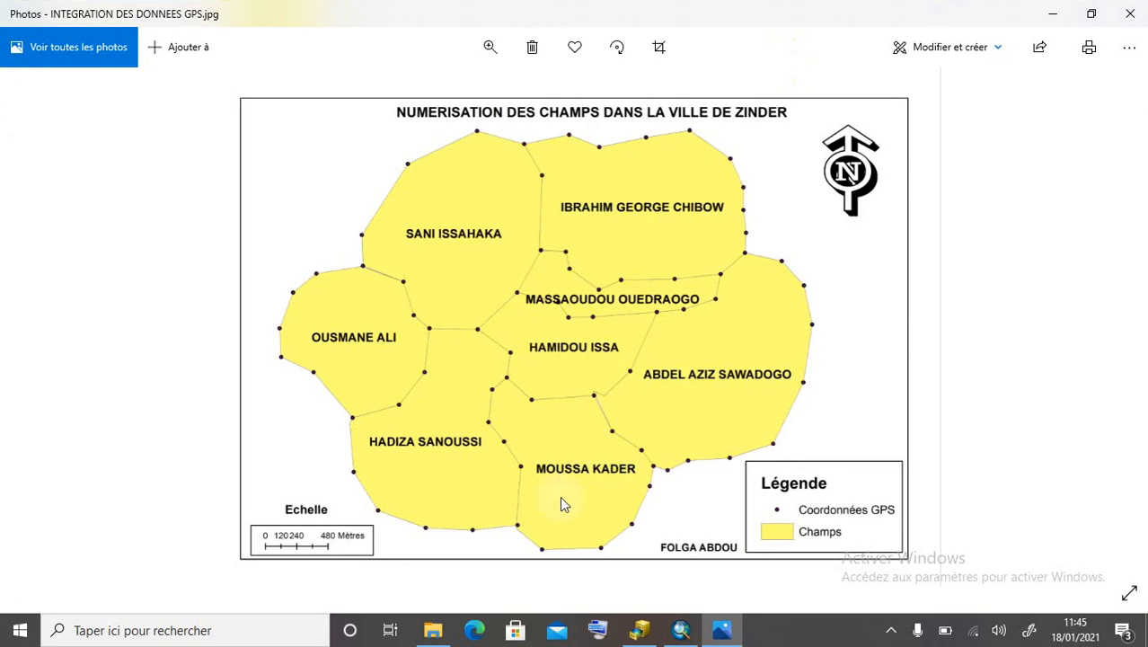
key("Left")
key("Right")
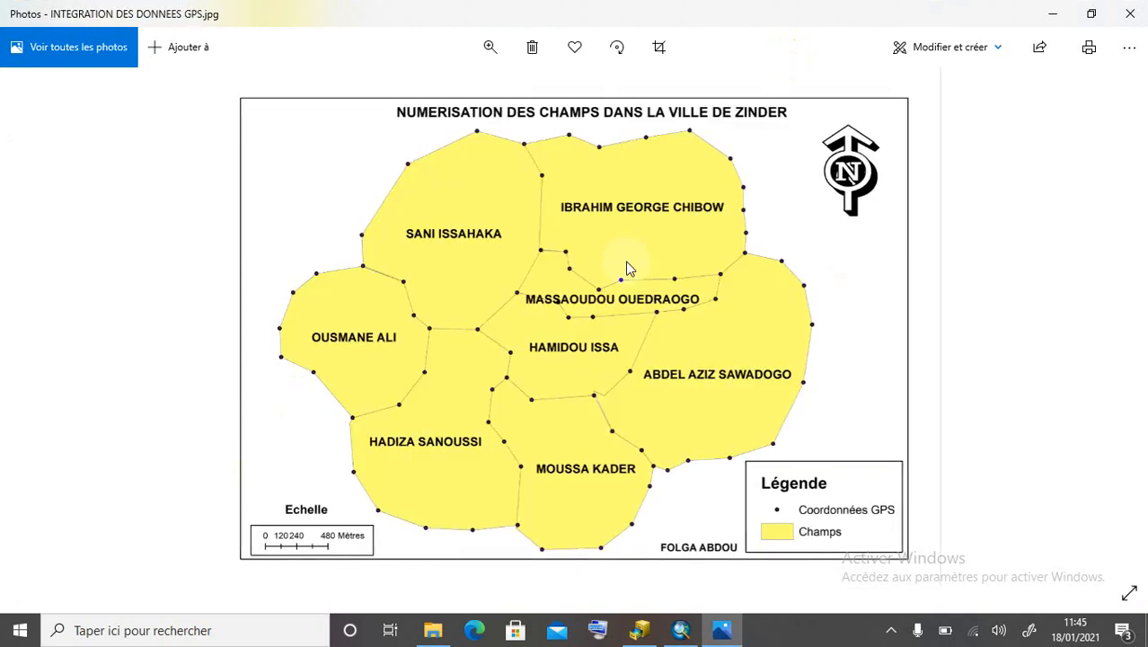